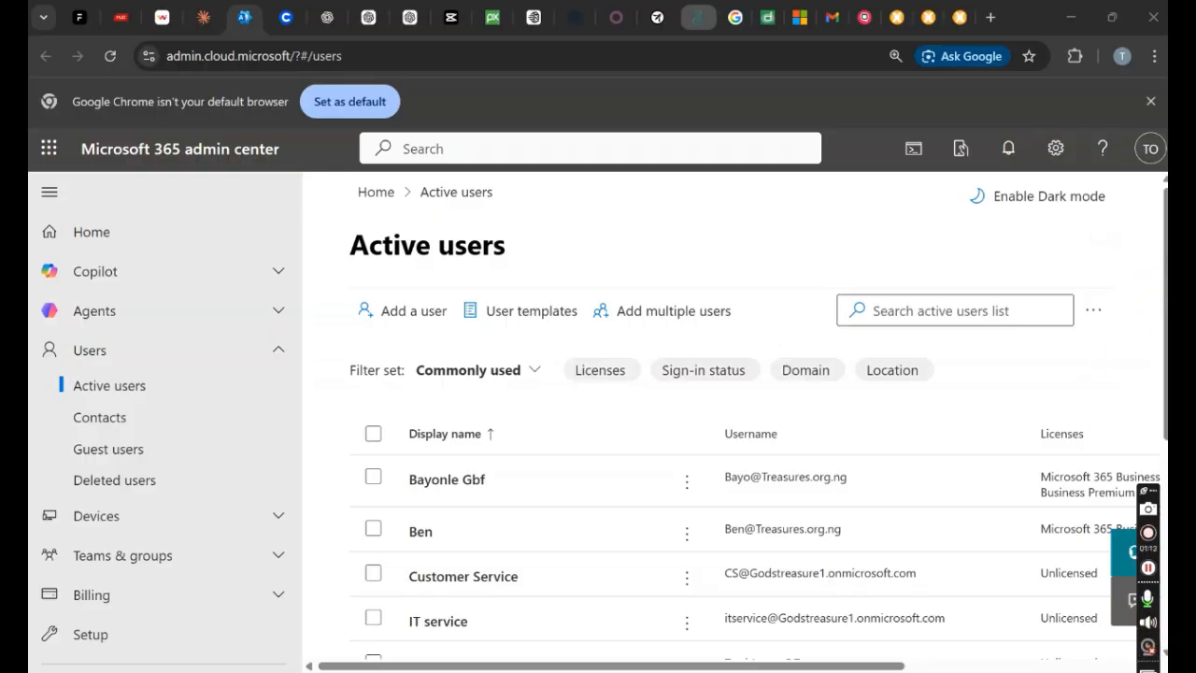
Step: Examine the introduction of the Microsoft Learn article on setting up DMARC for cloud senders
left_click(795, 17)
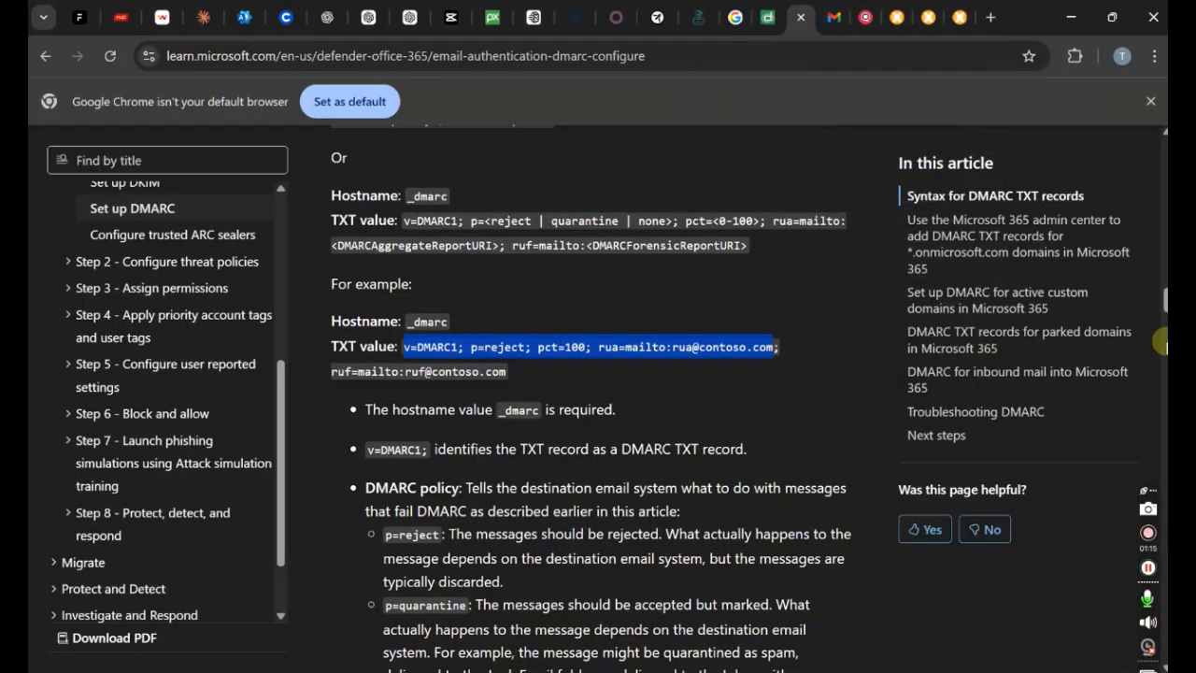
left_click_drag(1162, 297, 1160, 146)
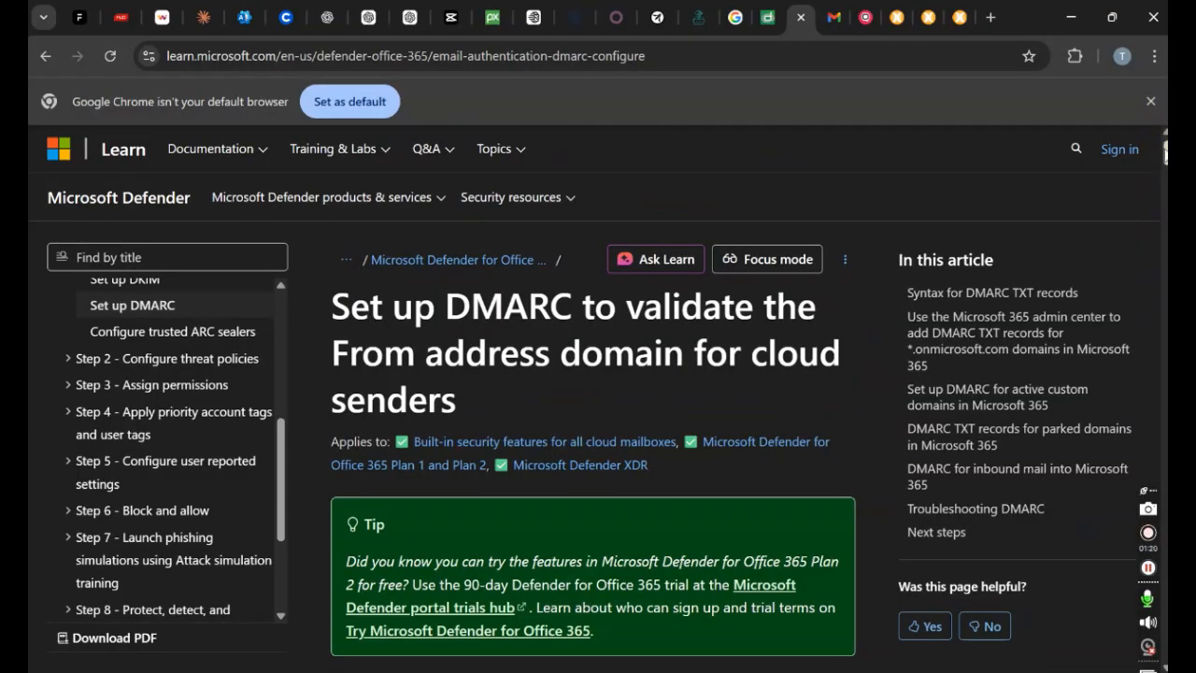
left_click_drag(1164, 153, 1164, 171)
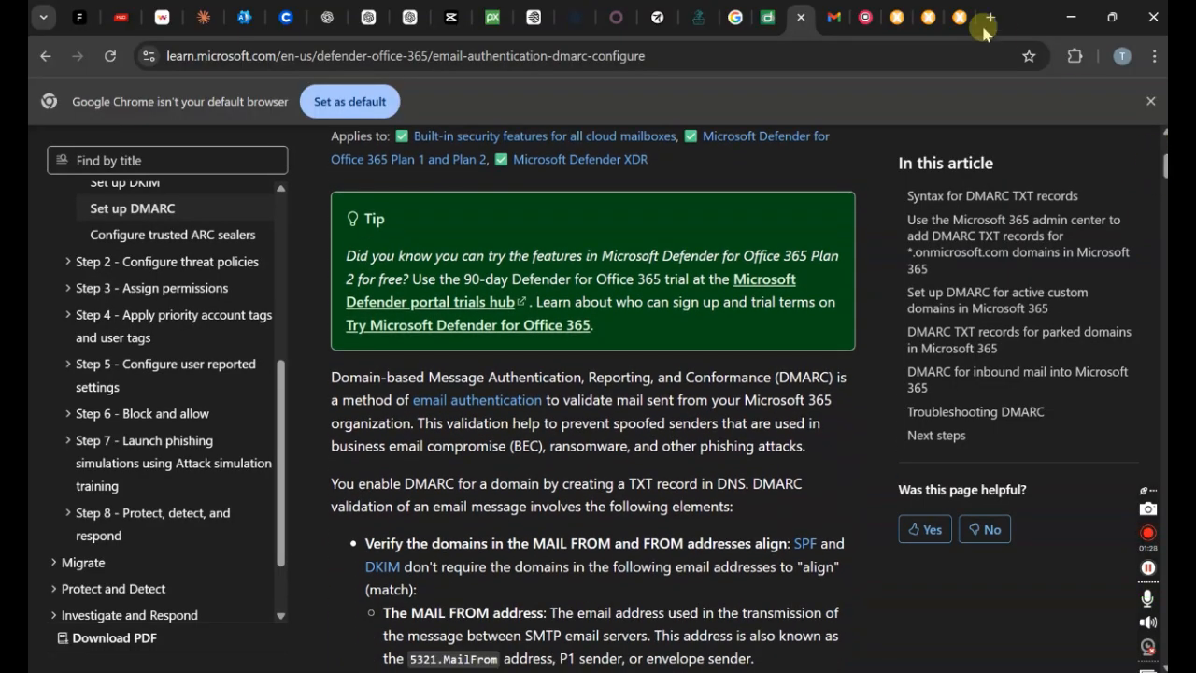
Step: Switch to the Google results for DMARC and DKIM and insert "and spf records" after "DKIm" in the query
left_click(768, 14)
left_click(735, 14)
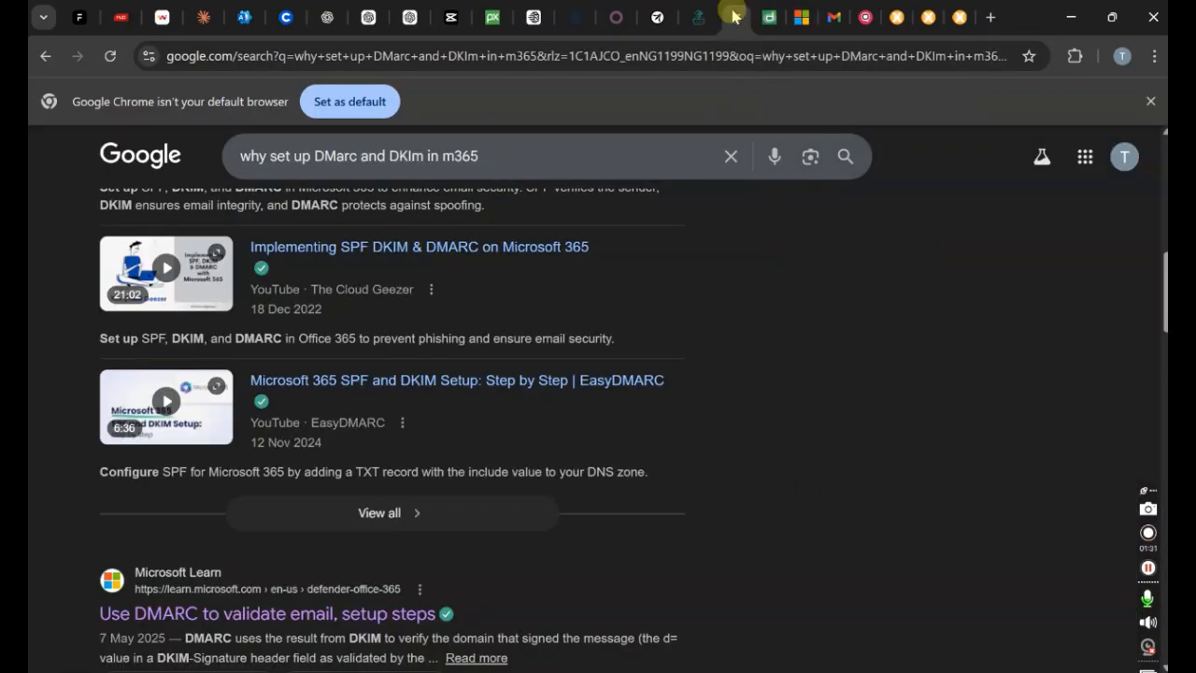
scroll(1157, 252, "up", 10)
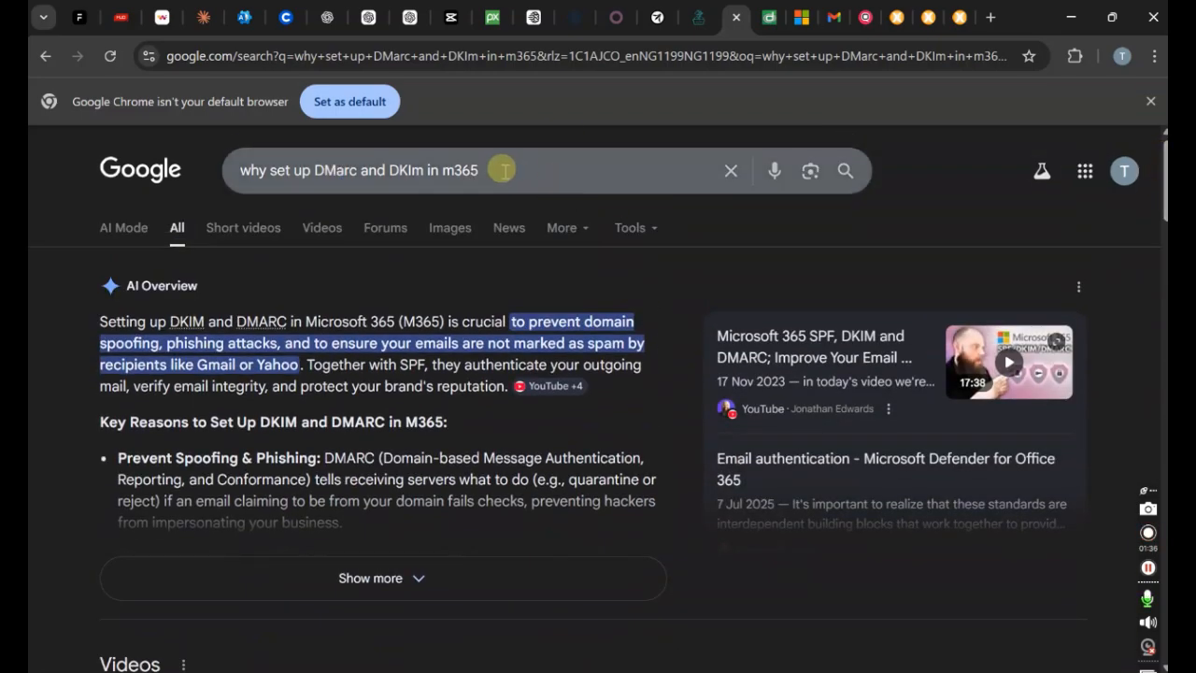
left_click(420, 169)
type("and")
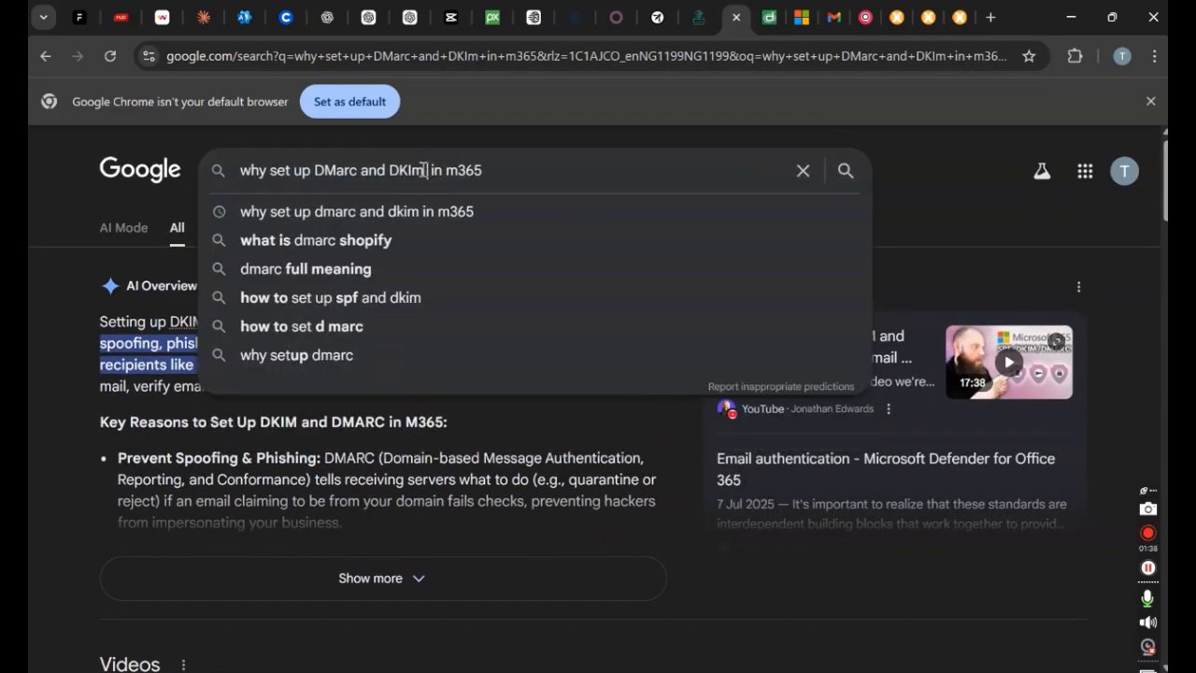
type(" spf reco")
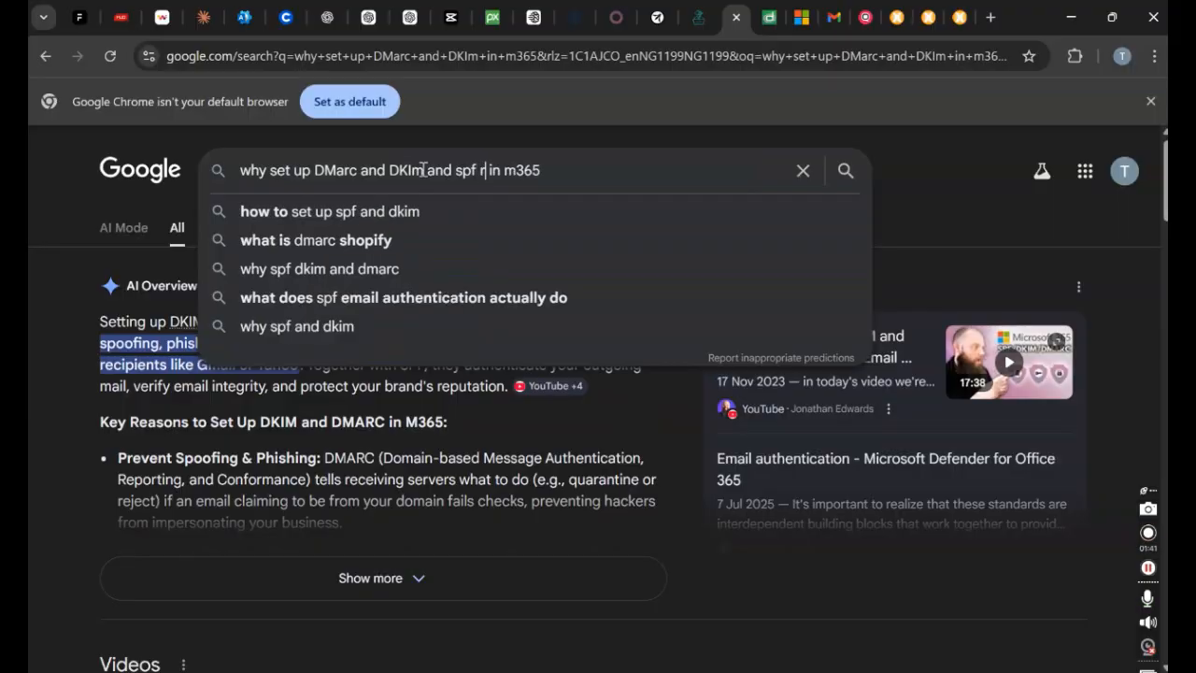
type("rds")
Step: Remove "in m365" from the query and search Google for "why set up DMarc and DKIm and spf records"
left_click(639, 165)
left_click(592, 175)
key("BackSpace")
key("BackSpace")
key("BackSpace")
key("BackSpace")
key("BackSpace")
key("BackSpace")
key("BackSpace")
key("BackSpace")
key("BackSpace")
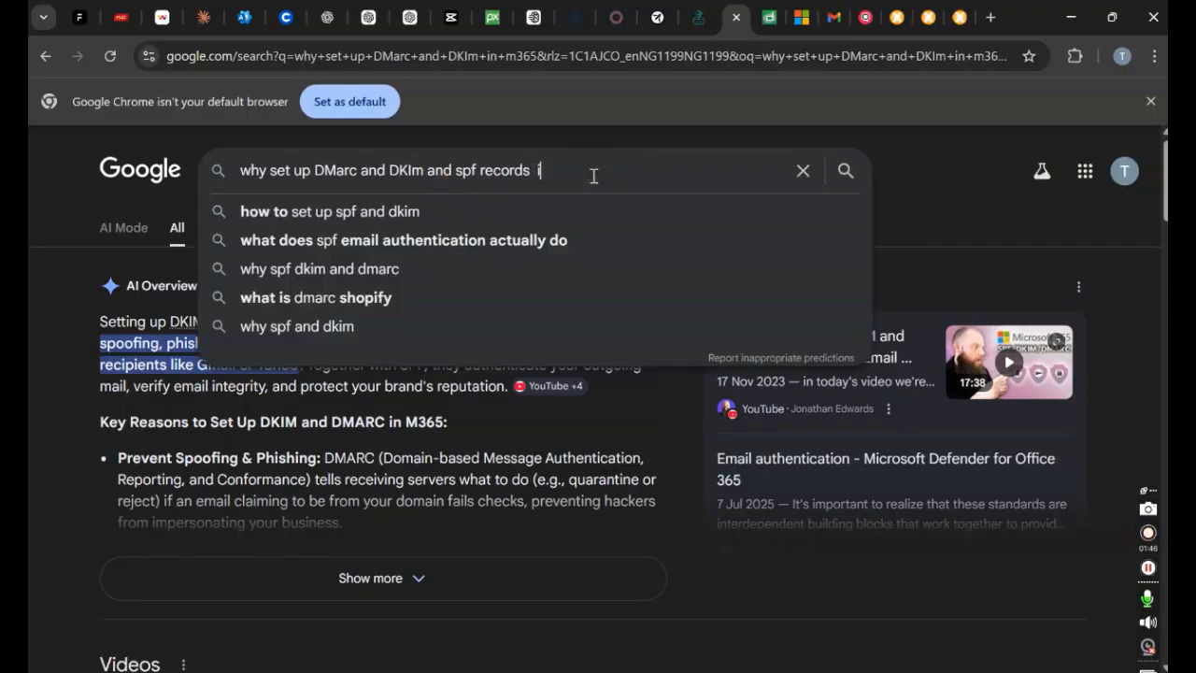
key("Return")
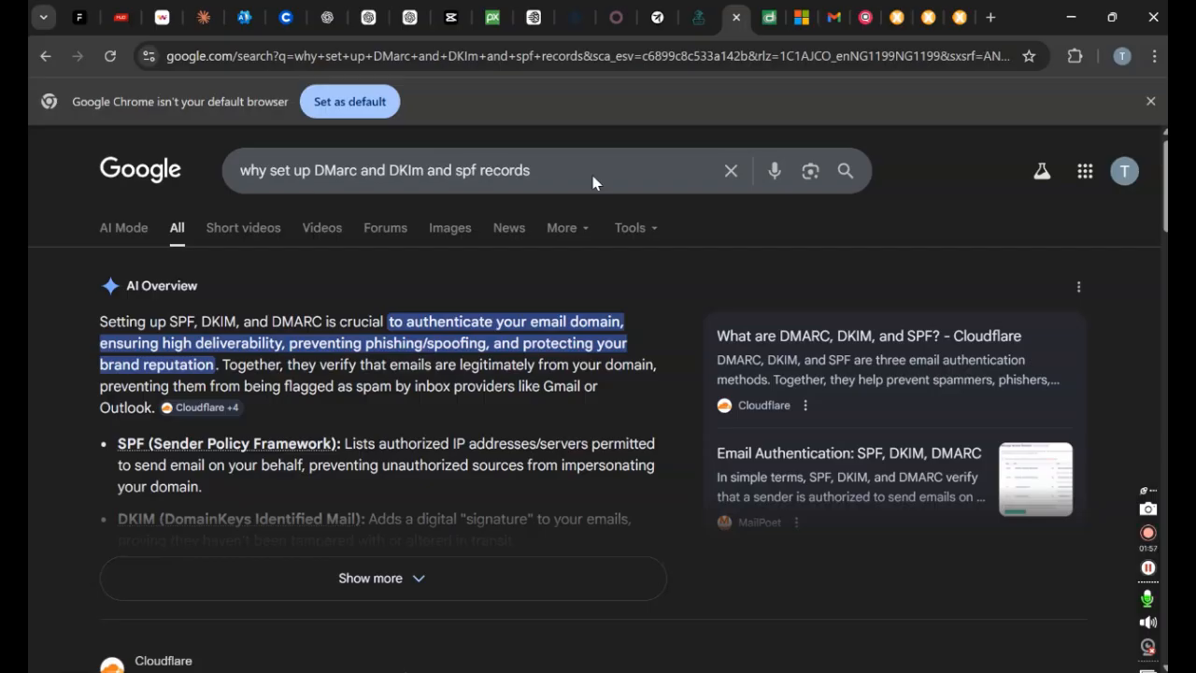
Step: Read the AI Overview's explanations of SPF, DKIM and DMARC and its list of key benefits
left_click(592, 177)
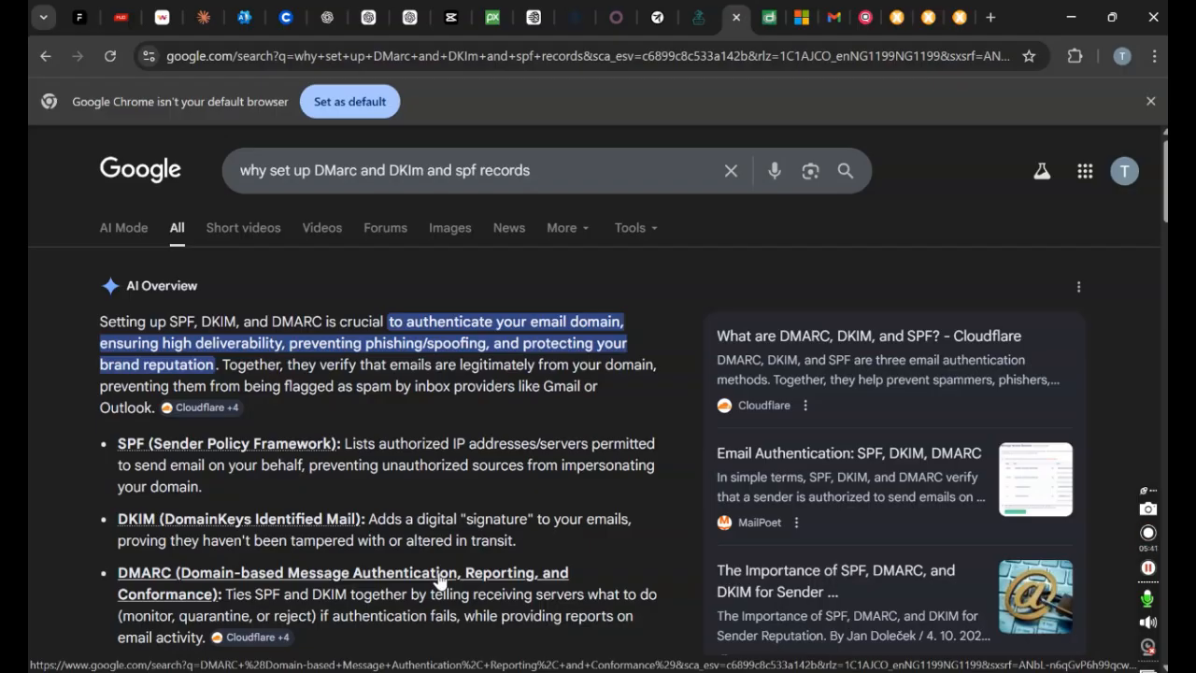
left_click_drag(1165, 210, 1165, 216)
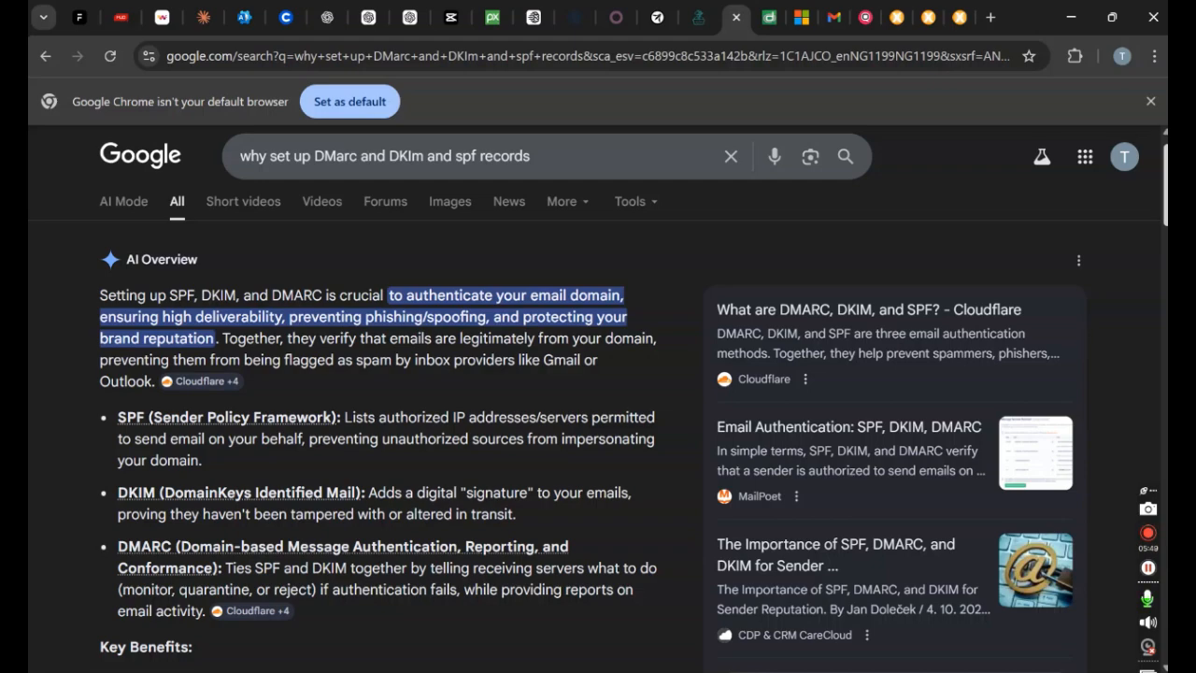
left_click_drag(1165, 215, 1165, 214)
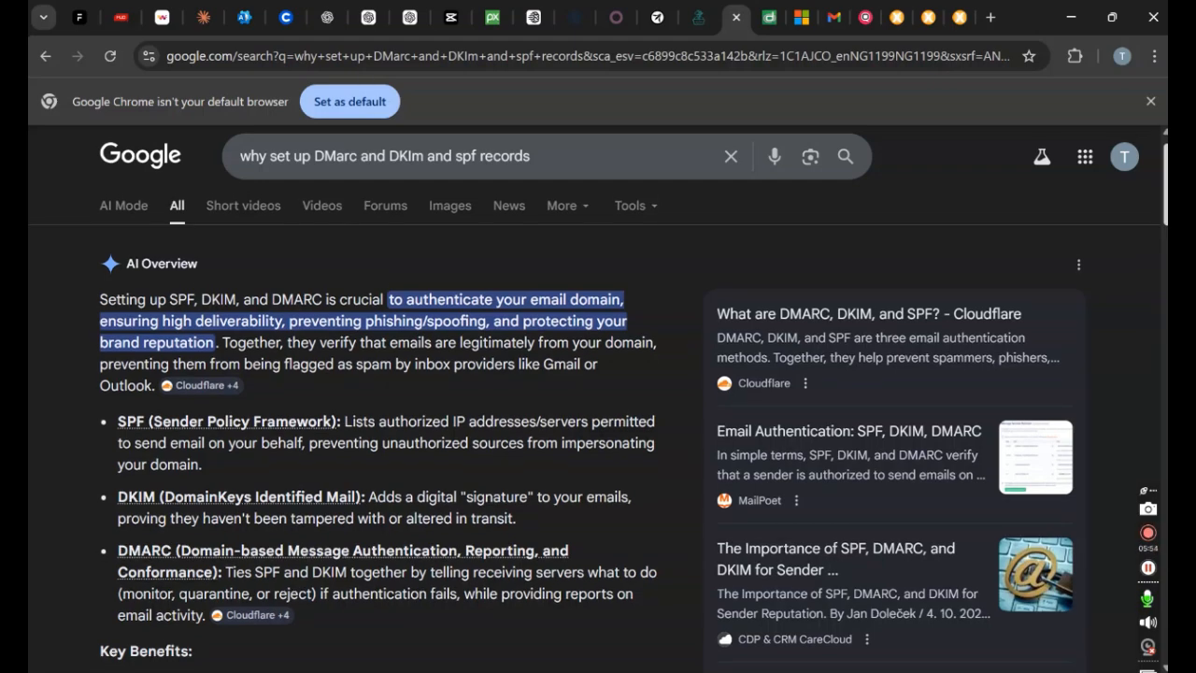
left_click_drag(1164, 214, 1165, 212)
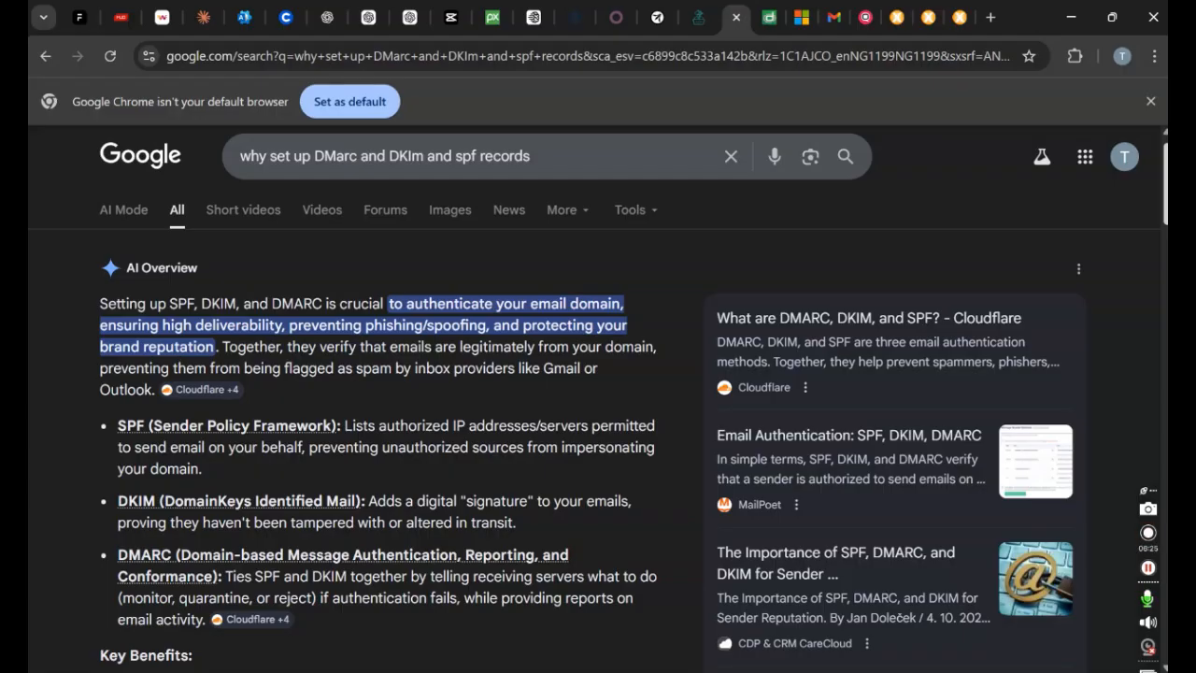
scroll(598, 420, "down", 3)
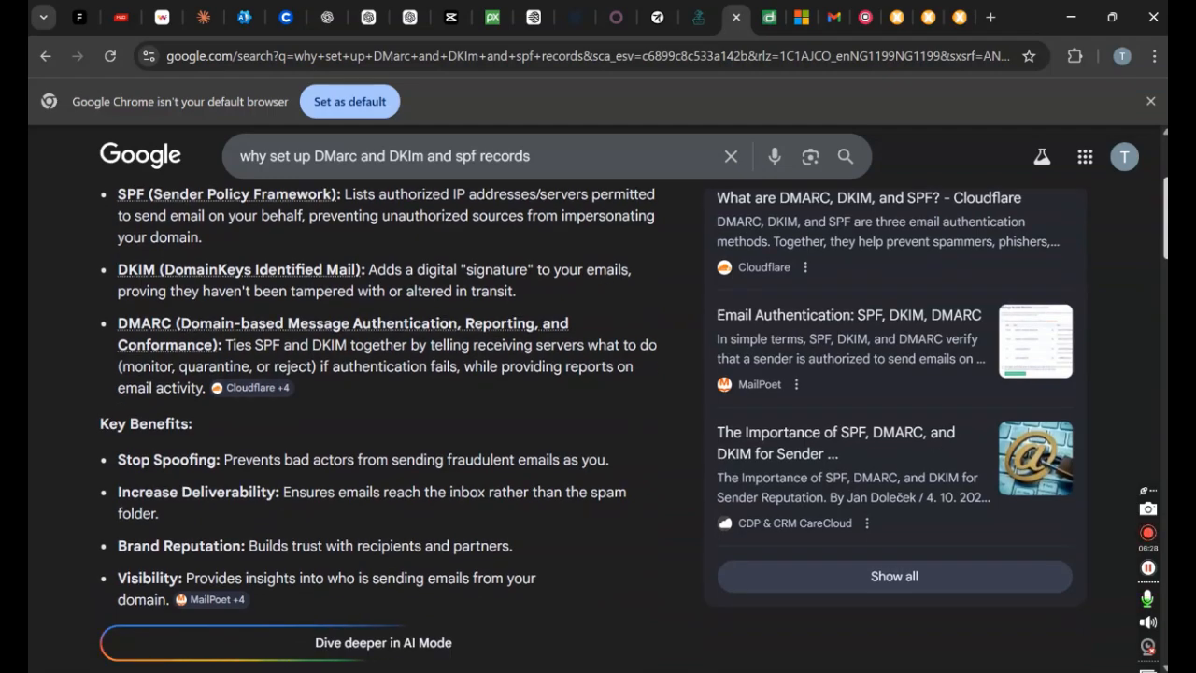
scroll(495, 448, "down", 1)
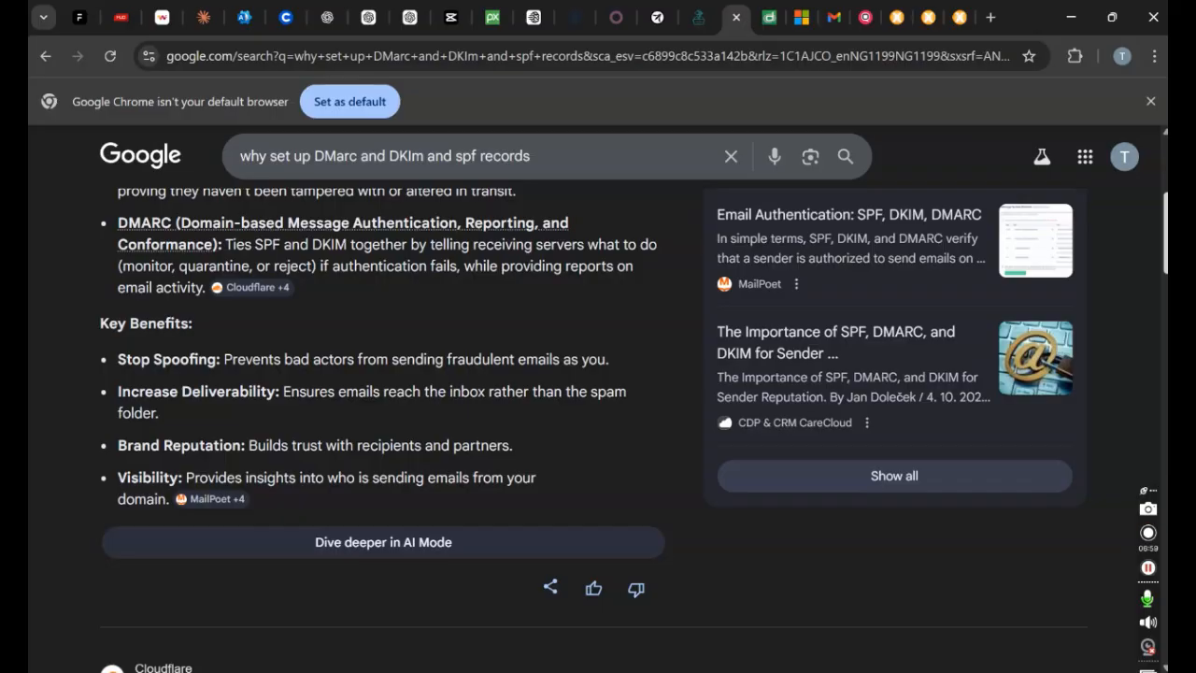
scroll(383, 374, "up", 4)
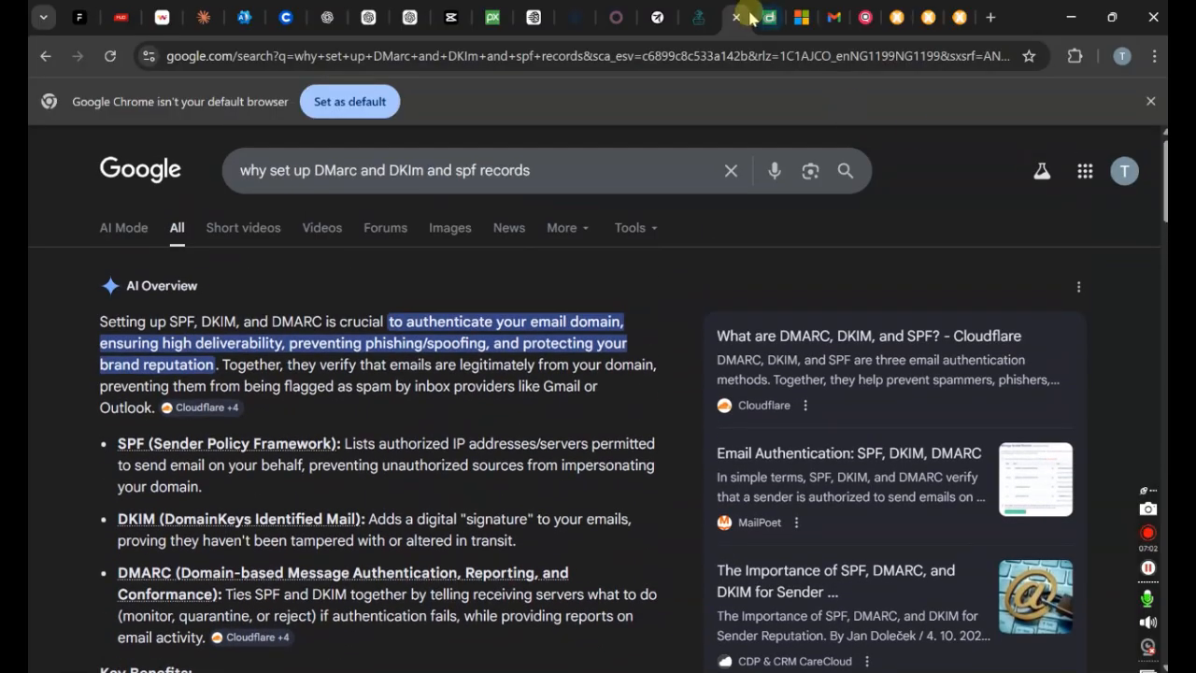
Step: Close the Google results and the page beside them, and switch to the Microsoft 365 admin center
left_click(738, 18)
left_click(737, 18)
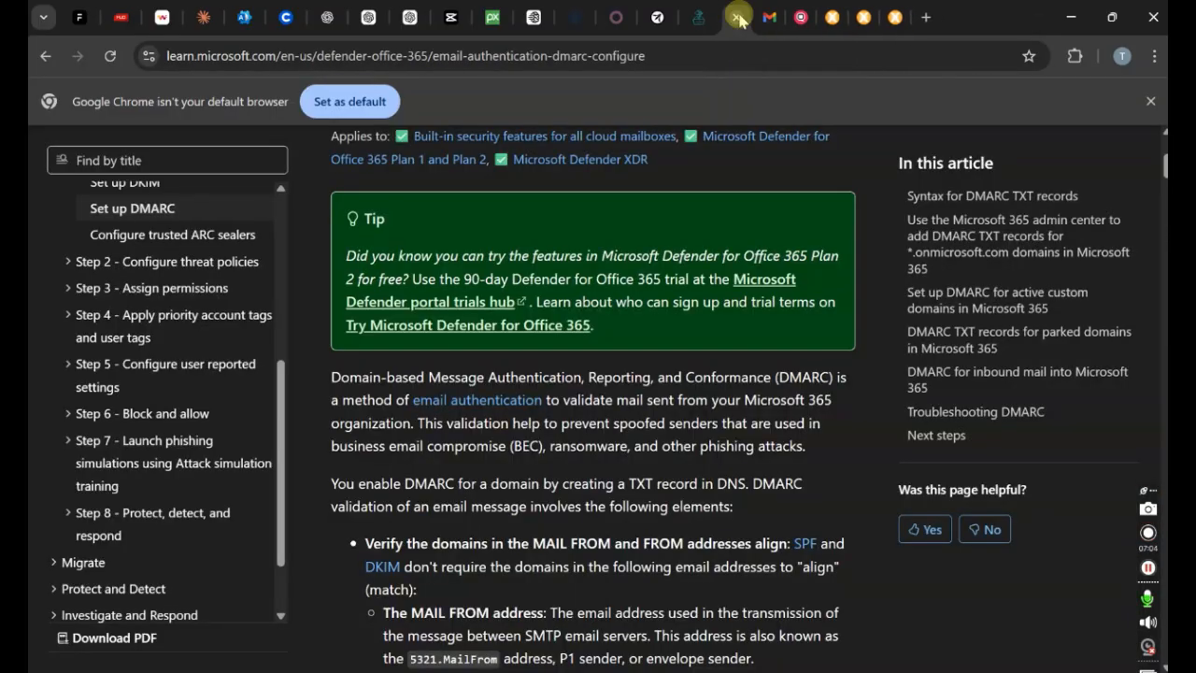
left_click(245, 17)
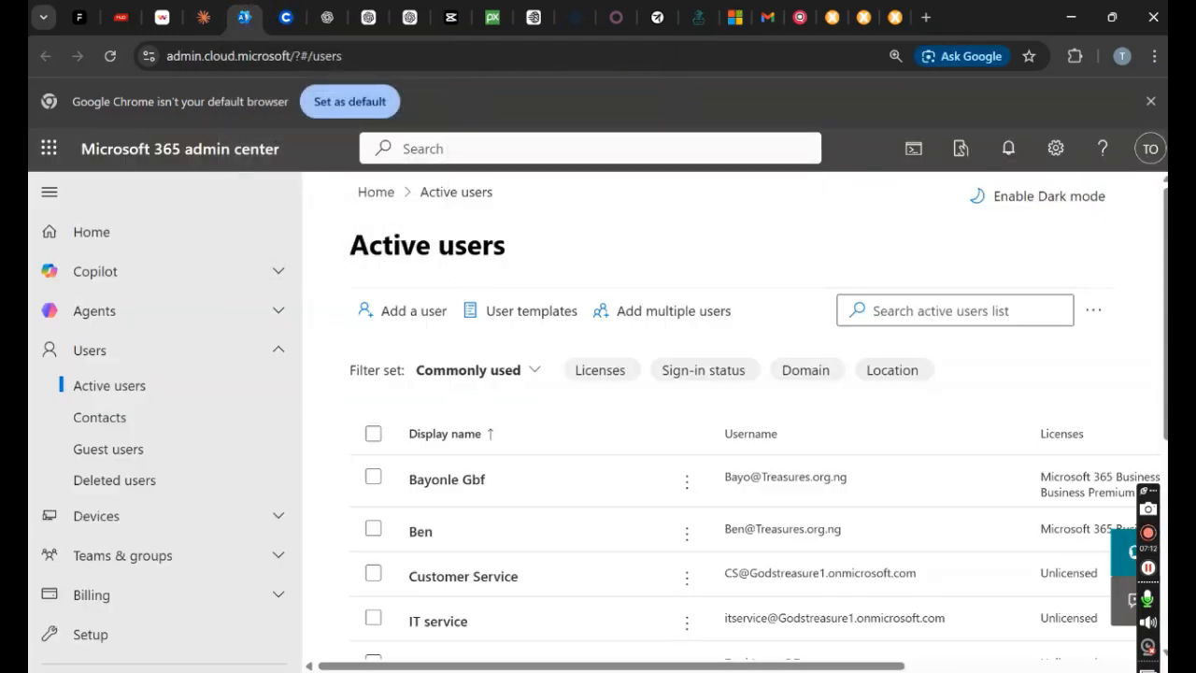
Step: Review the DKIM and DMARC records of treasures.org.ng in the QServers DNS Manager, and return to the Microsoft 365 admin center
left_click(799, 19)
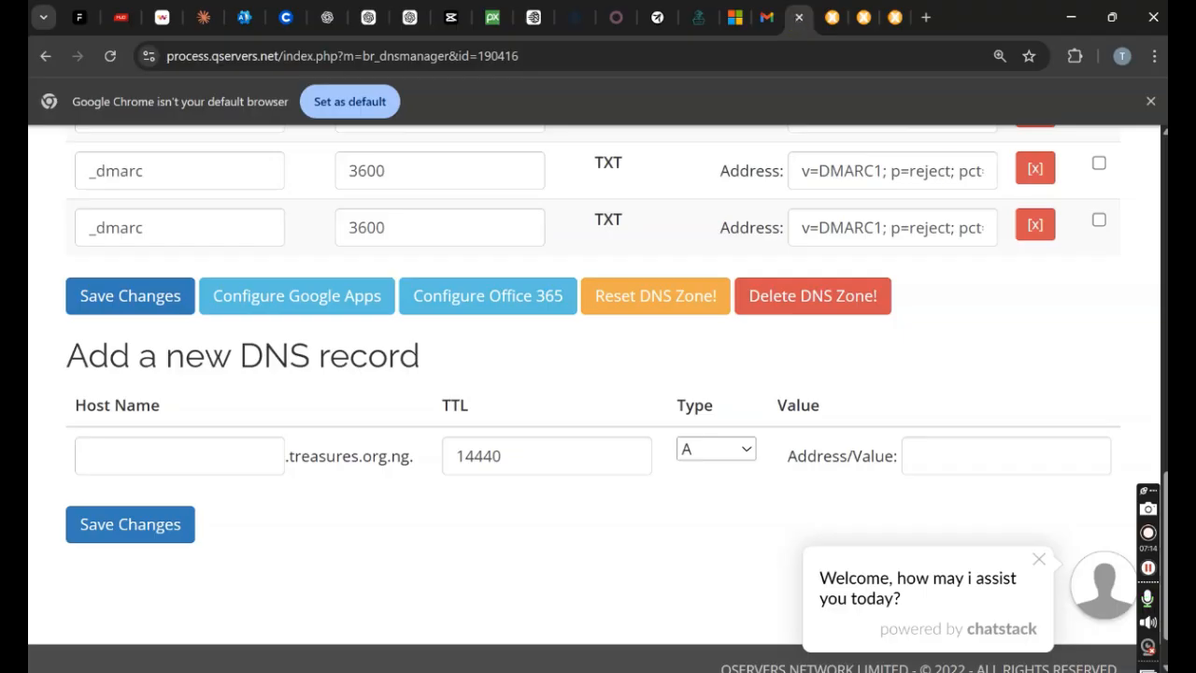
scroll(1162, 440, "up", 3)
scroll(1162, 439, "up", 3)
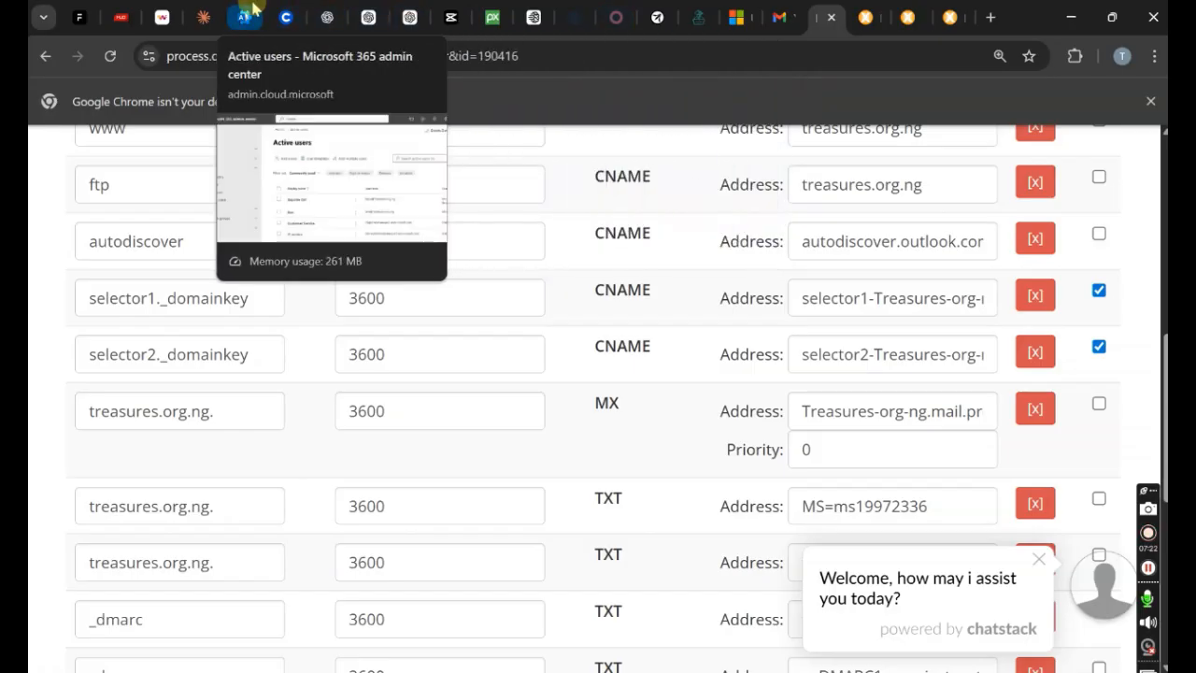
left_click(249, 13)
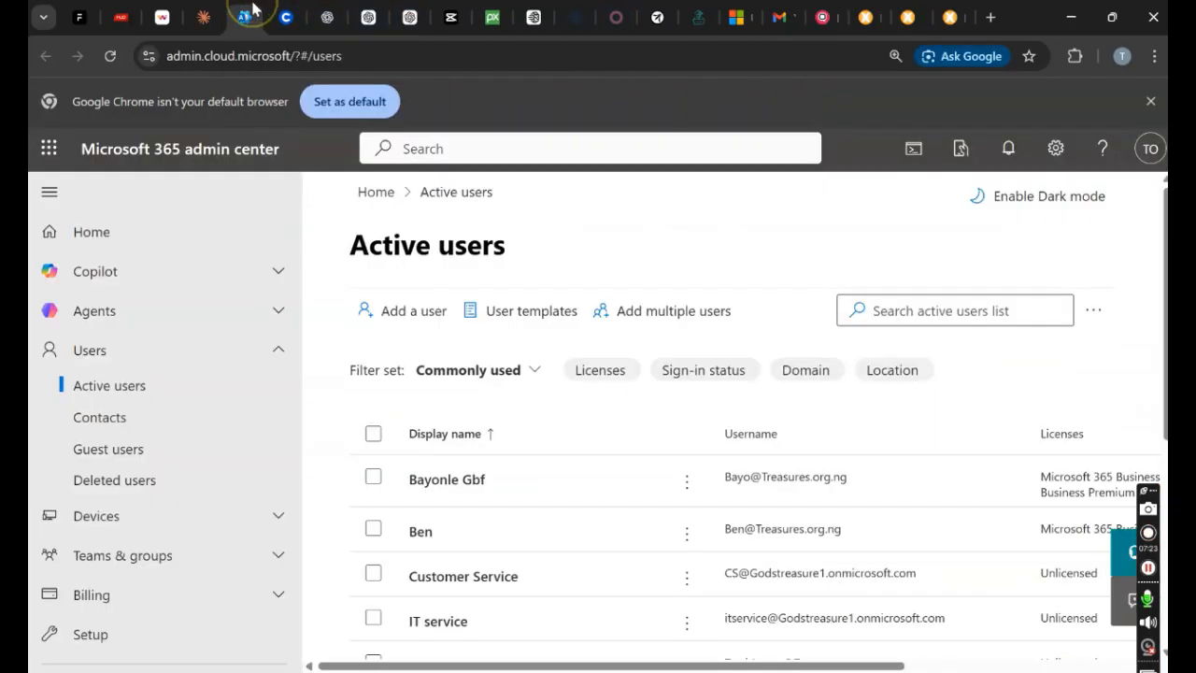
Step: Copy "v=DMARC1; p=reject; pct=100;" from the last _dmarc TXT record in the QServers DNS Manager into a new Notepad document
left_click(820, 15)
scroll(994, 309, "down", 4)
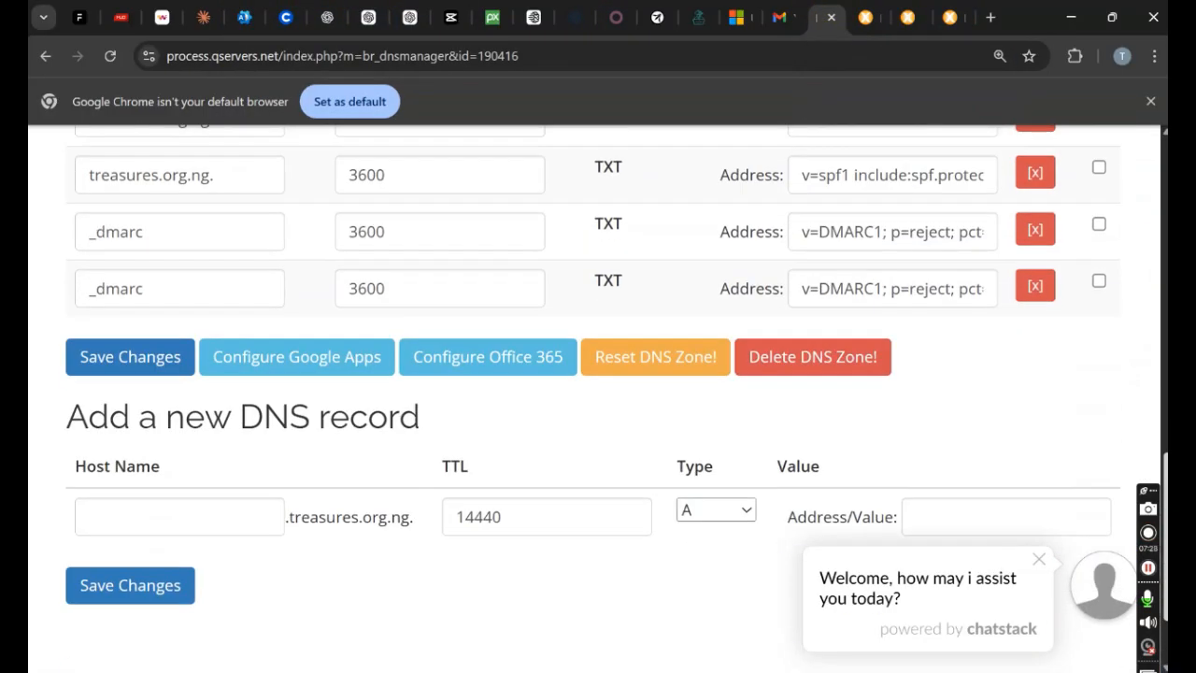
left_click_drag(806, 290, 1028, 314)
key("ctrl+c")
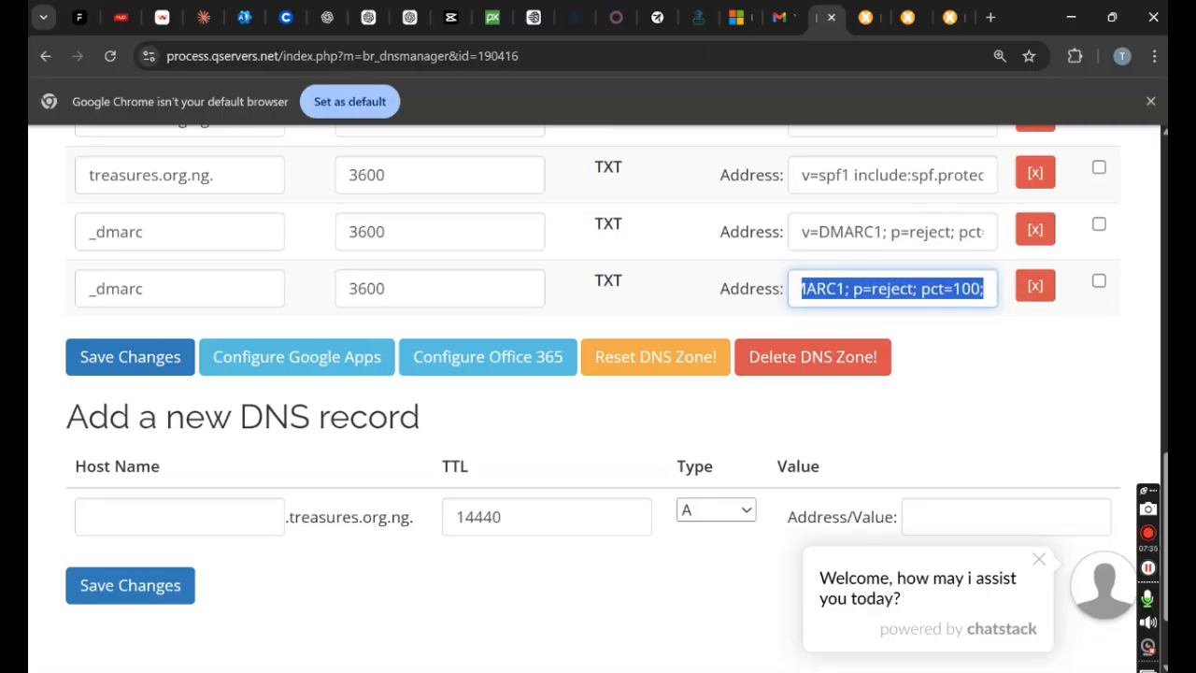
left_click(373, 669)
type("notepad")
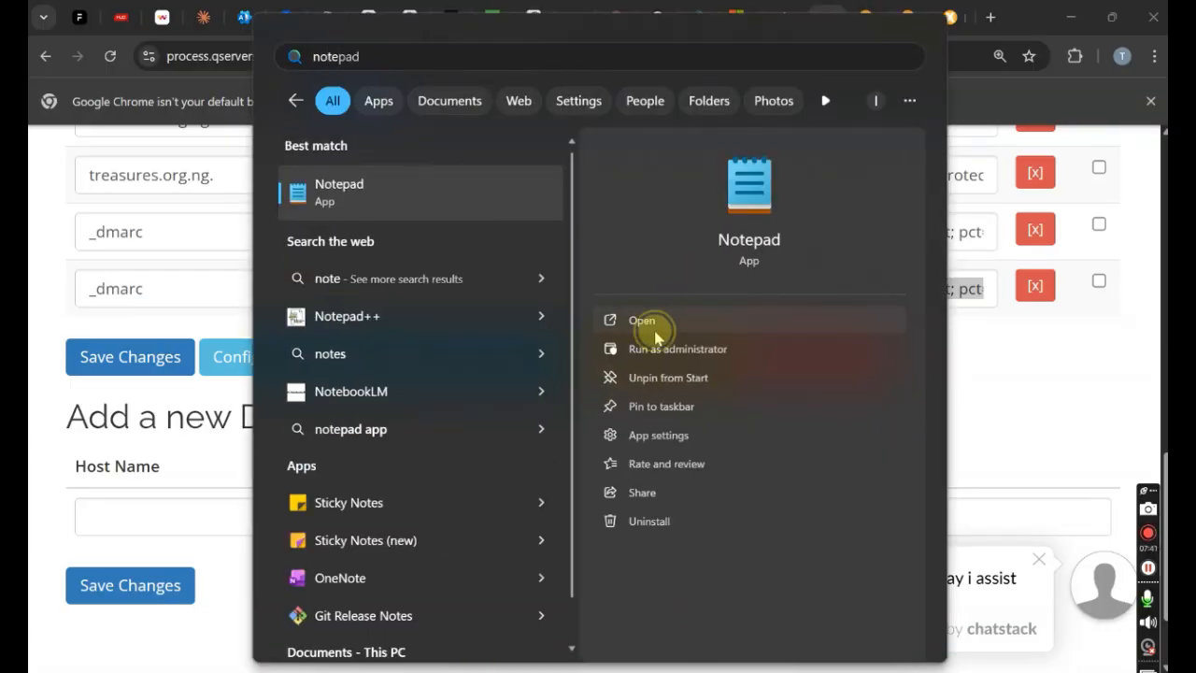
left_click(622, 321)
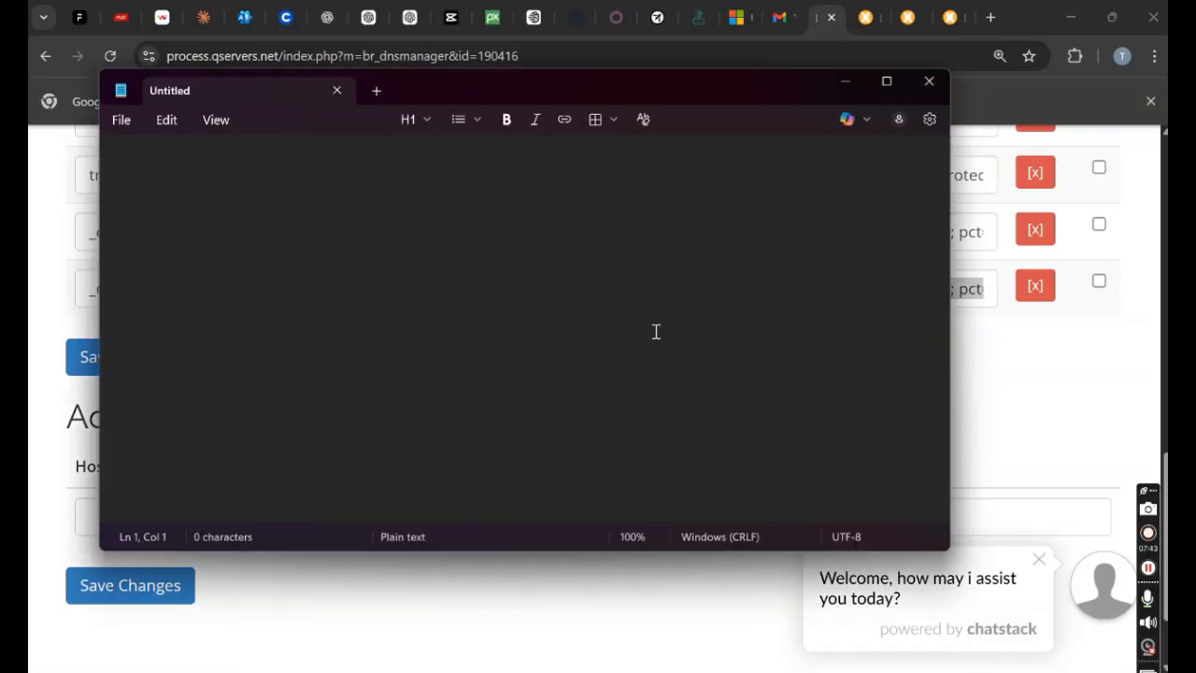
key("ctrl+v")
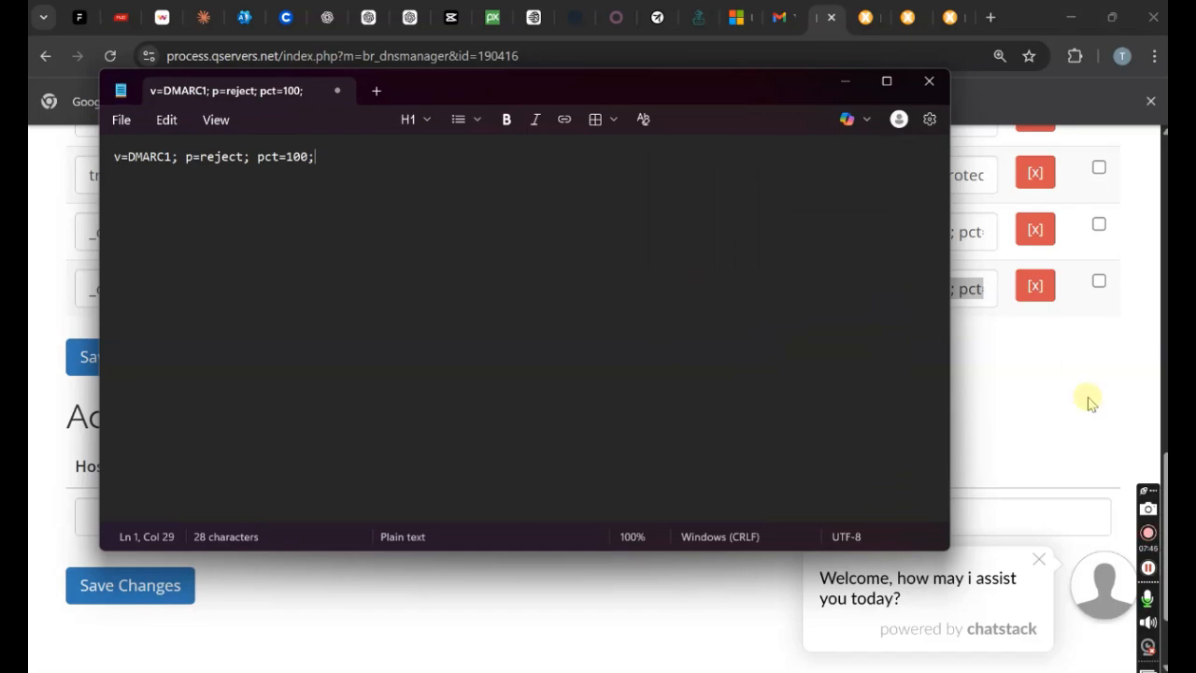
Step: Return to the DNS Manager and delete both _dmarc TXT records of treasures.org.ng
left_click(1087, 440)
left_click(1037, 283)
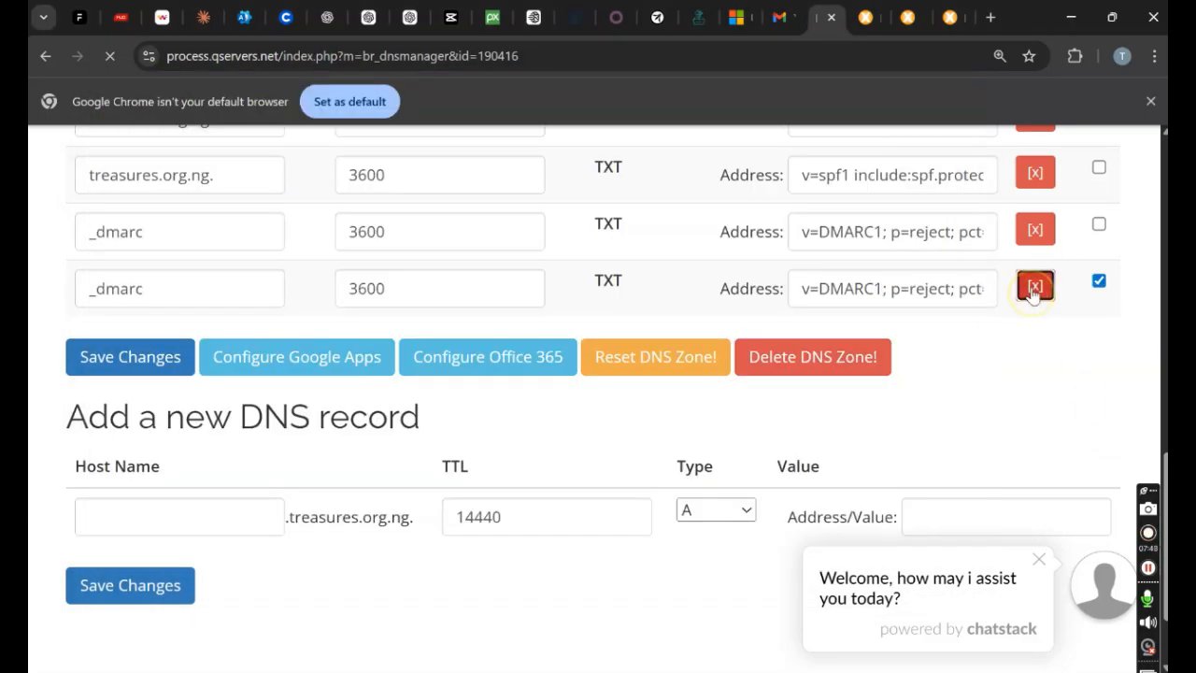
left_click(1044, 230)
left_click_drag(1157, 486, 1150, 317)
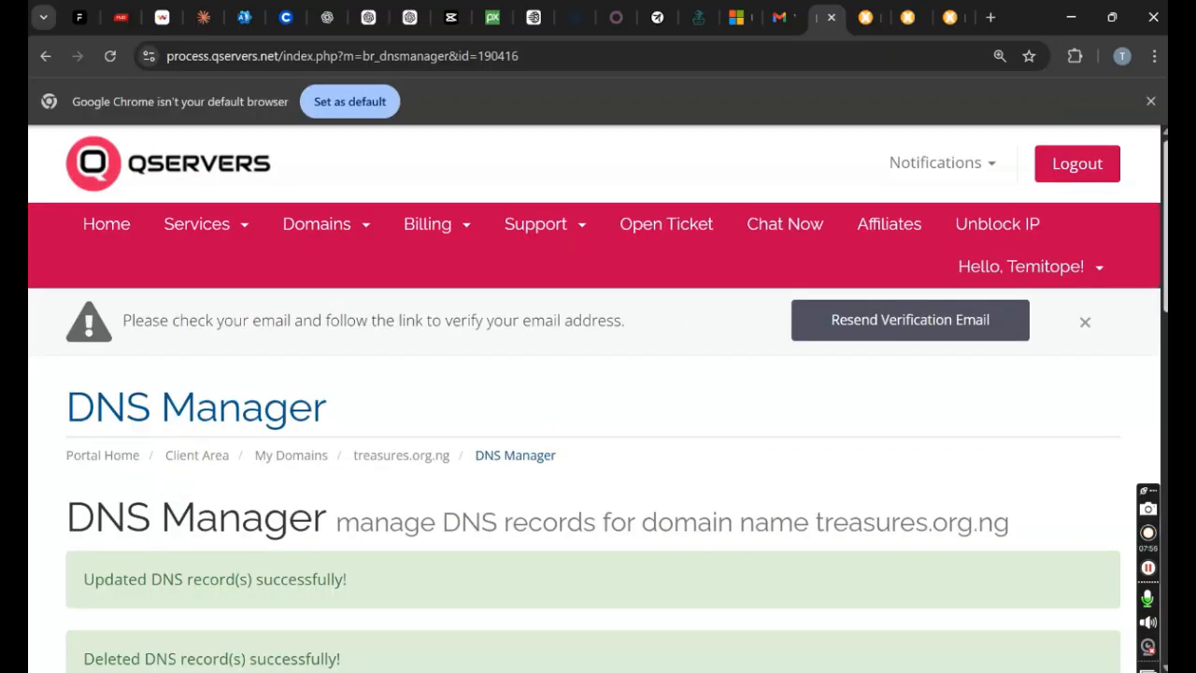
Step: Delete the selector1._domainkey and selector2._domainkey CNAME records of treasures.org.ng
left_click_drag(1158, 245, 1159, 451)
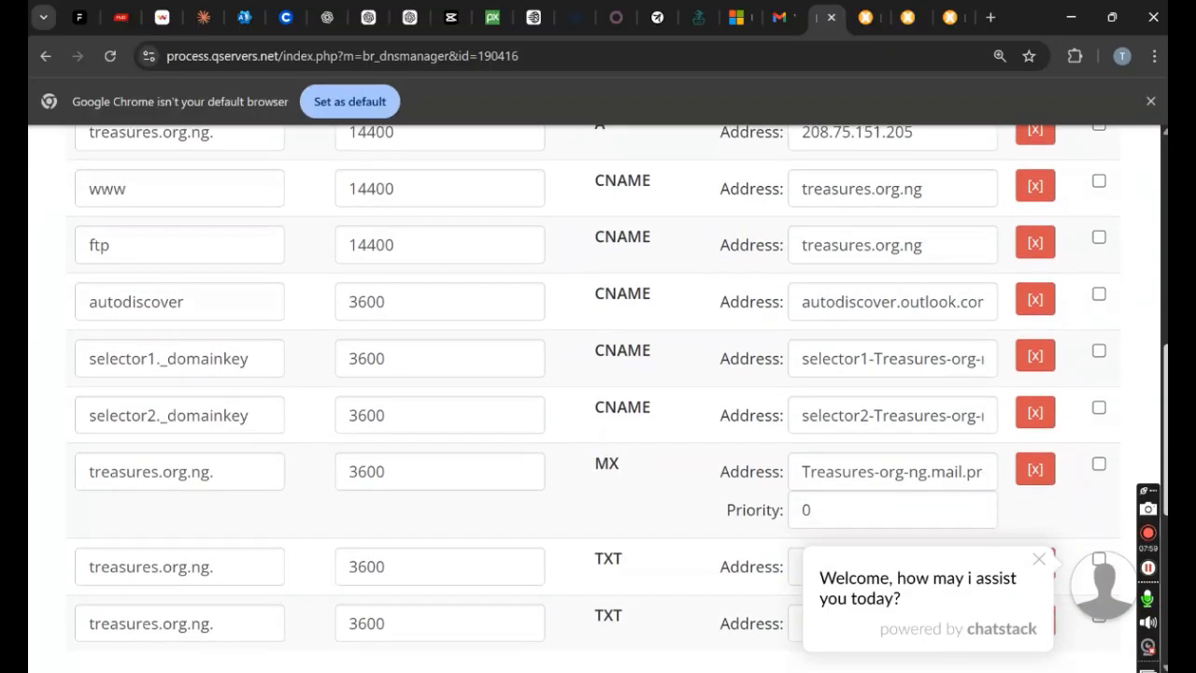
left_click(1039, 359)
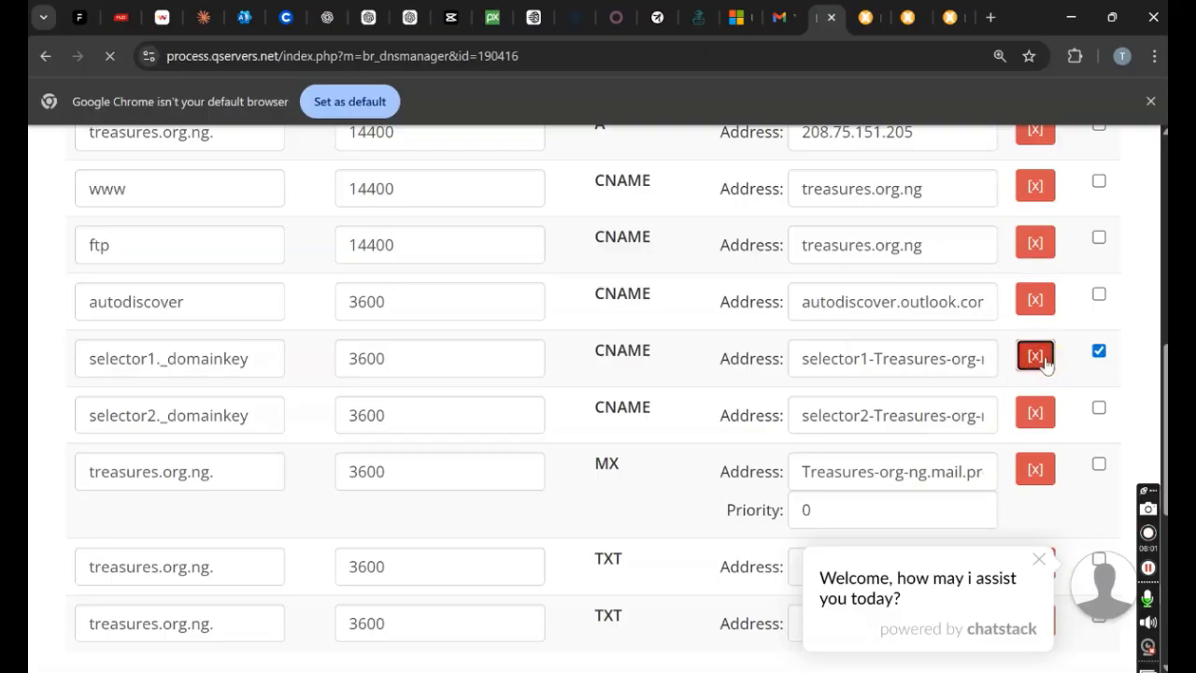
left_click(1036, 413)
scroll(1035, 411, "down", 3)
scroll(598, 374, "down", 2)
scroll(710, 350, "up", 2)
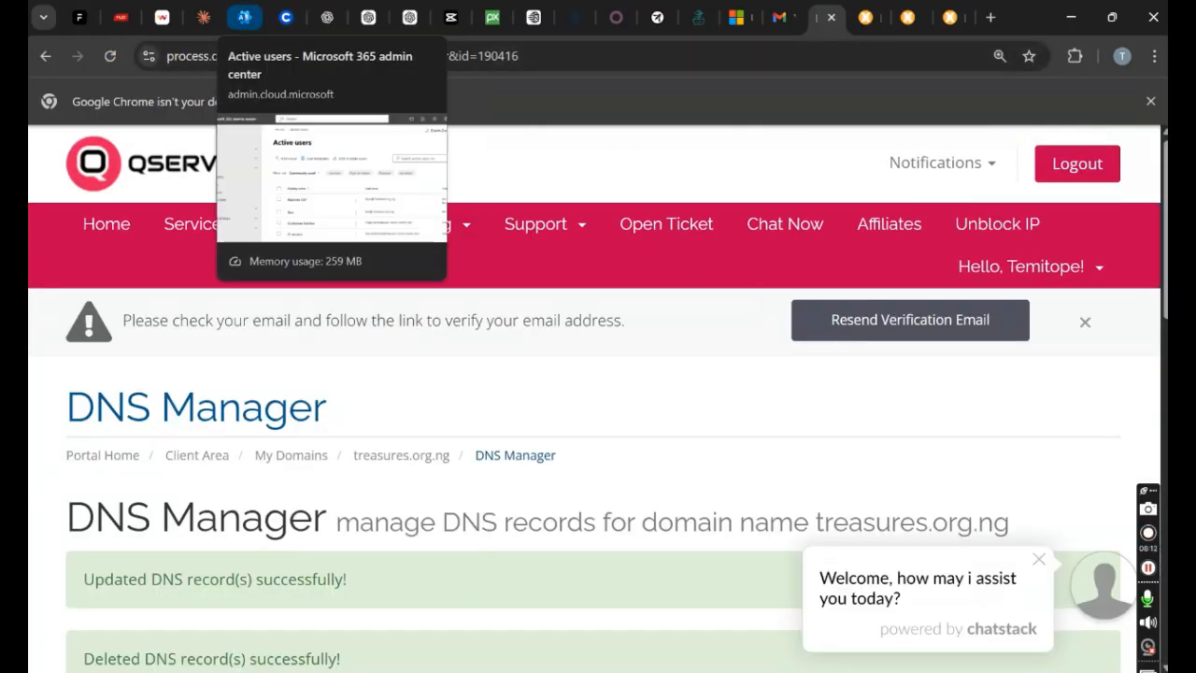
Step: Switch to the Microsoft 365 admin center and open the DNS records of the Treasures.org.ng domain
left_click(244, 17)
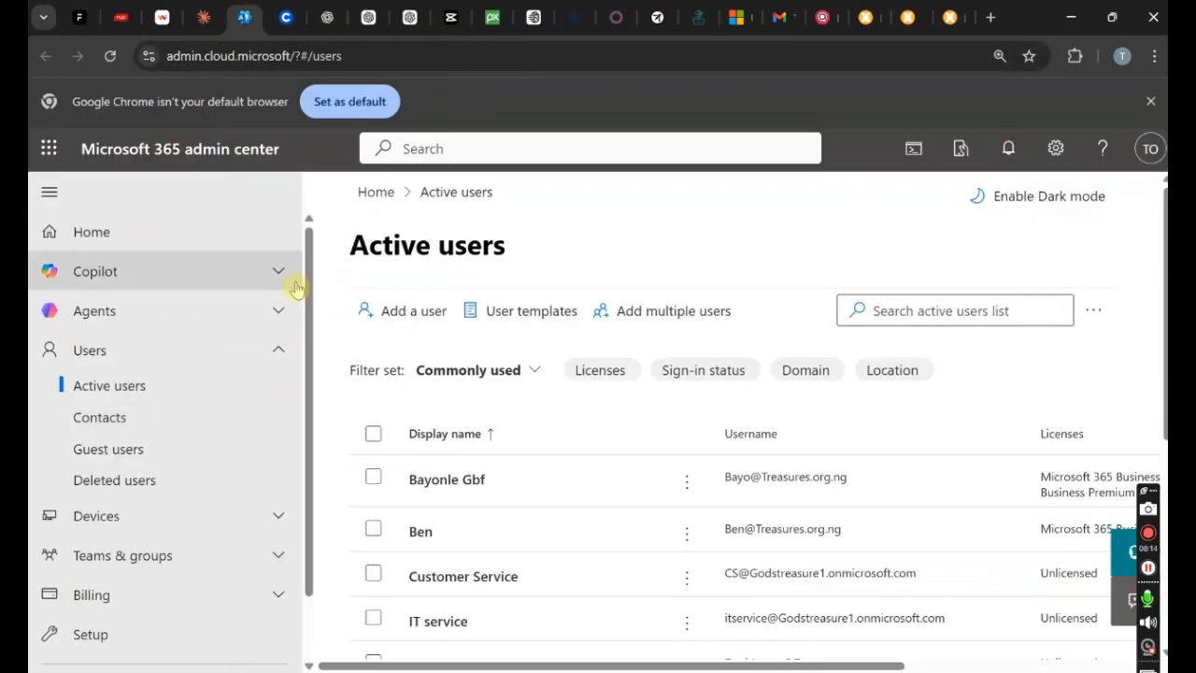
left_click_drag(307, 259, 311, 391)
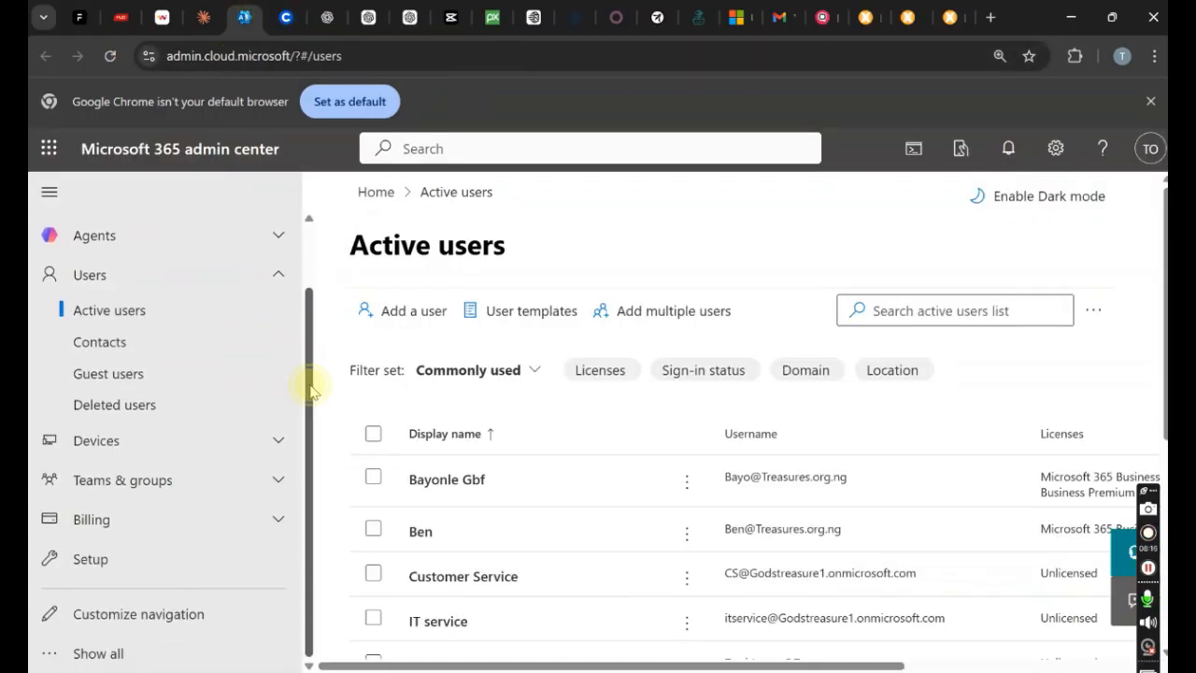
left_click(178, 657)
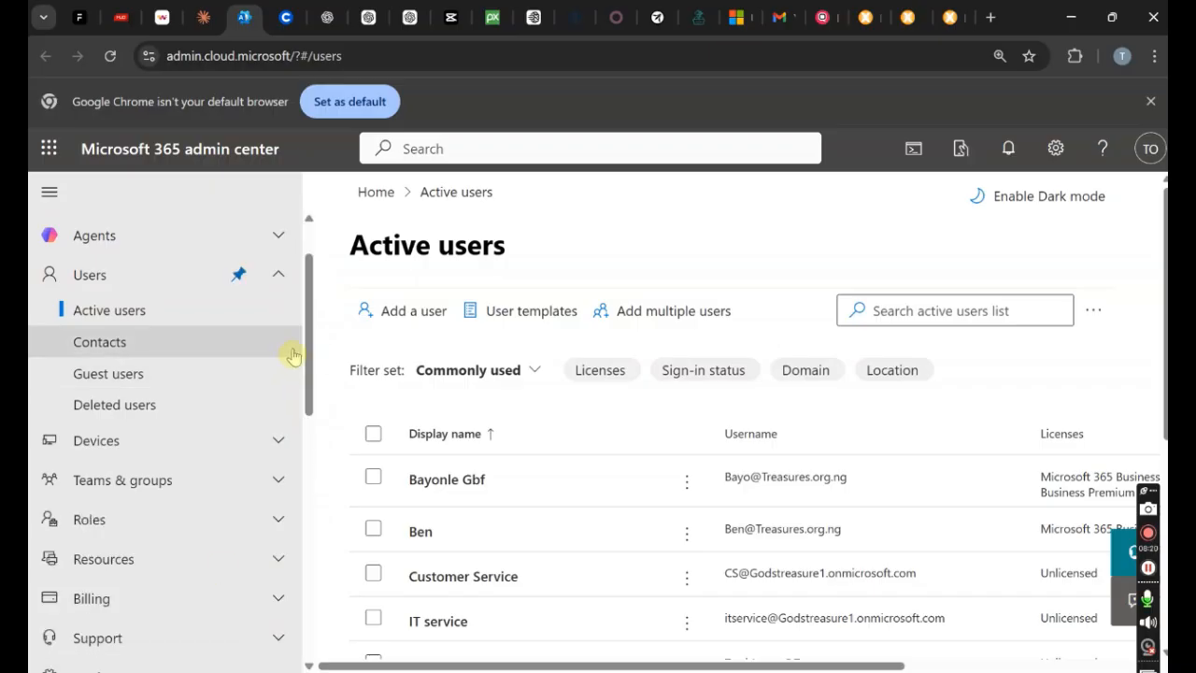
left_click_drag(311, 353, 309, 421)
scroll(310, 421, "down", 1)
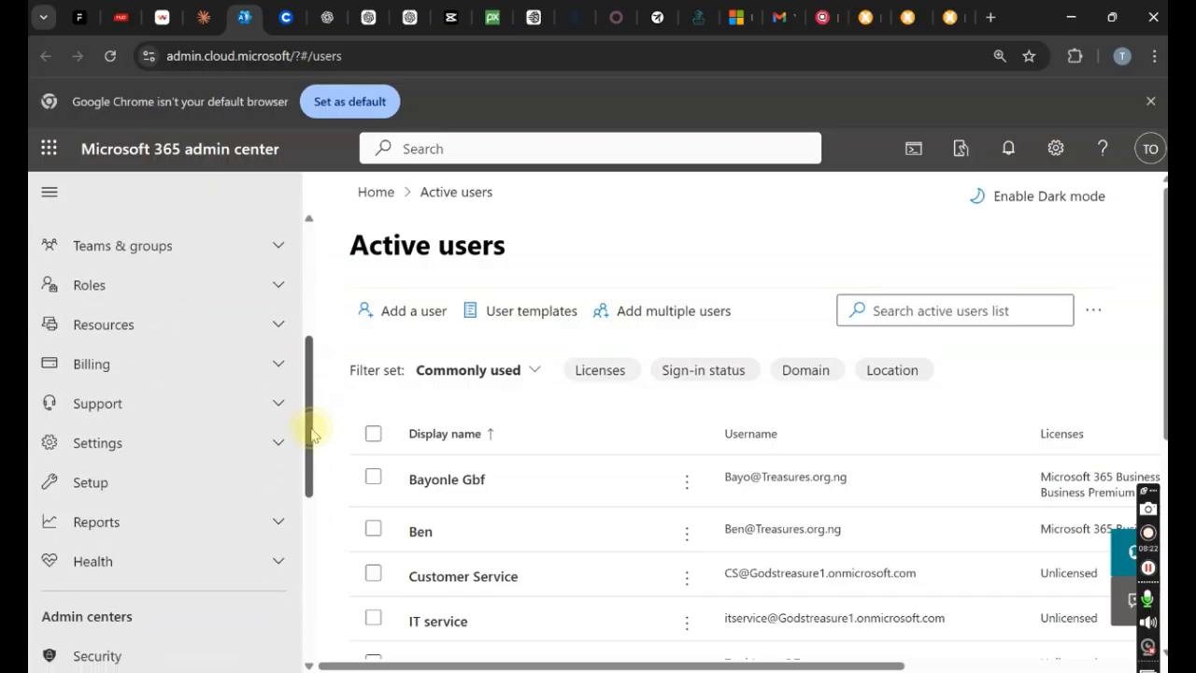
left_click(269, 436)
left_click_drag(307, 395, 307, 434)
left_click(212, 363)
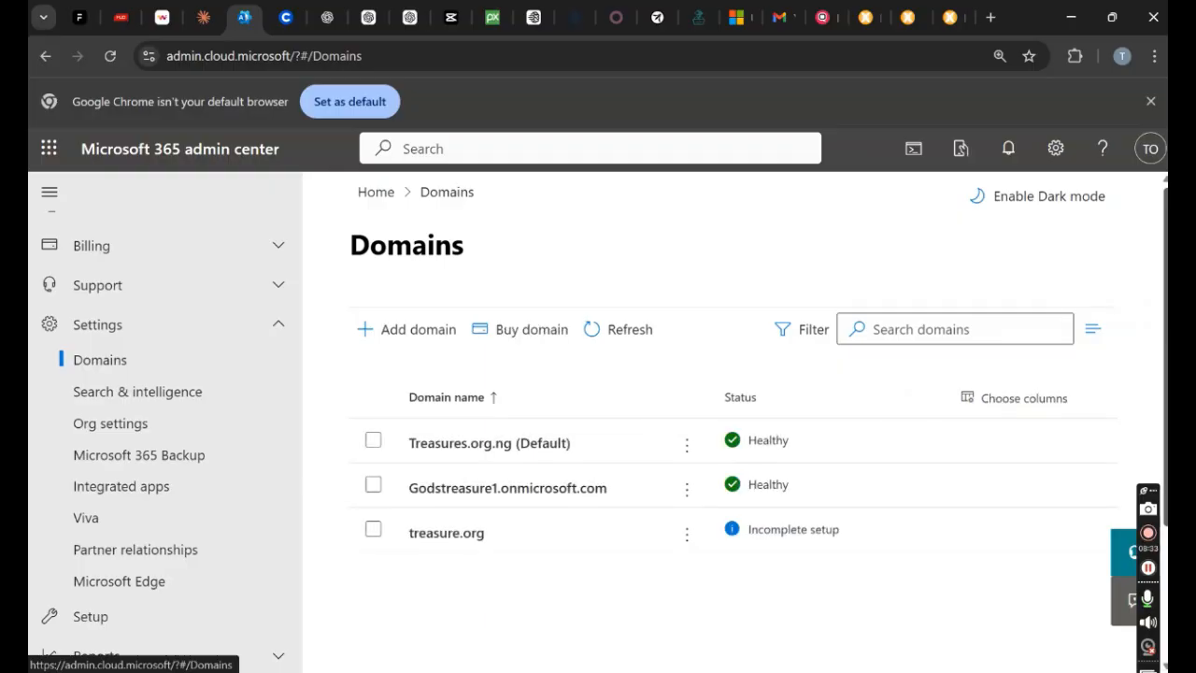
left_click(474, 449)
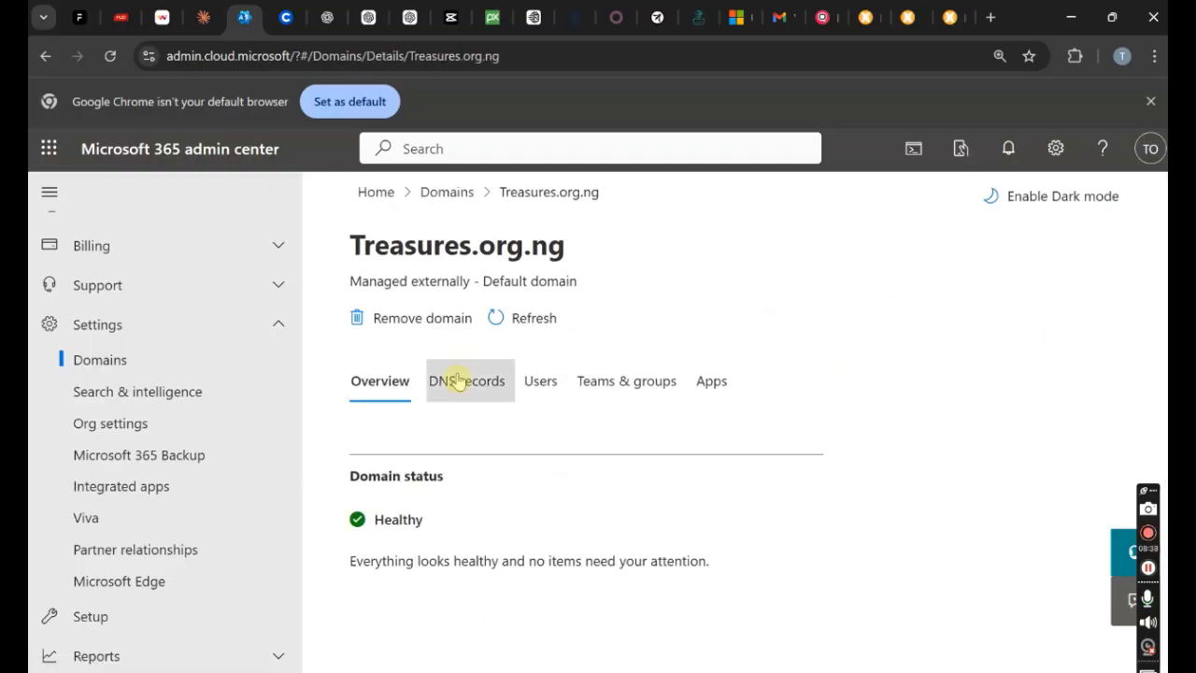
left_click(459, 380)
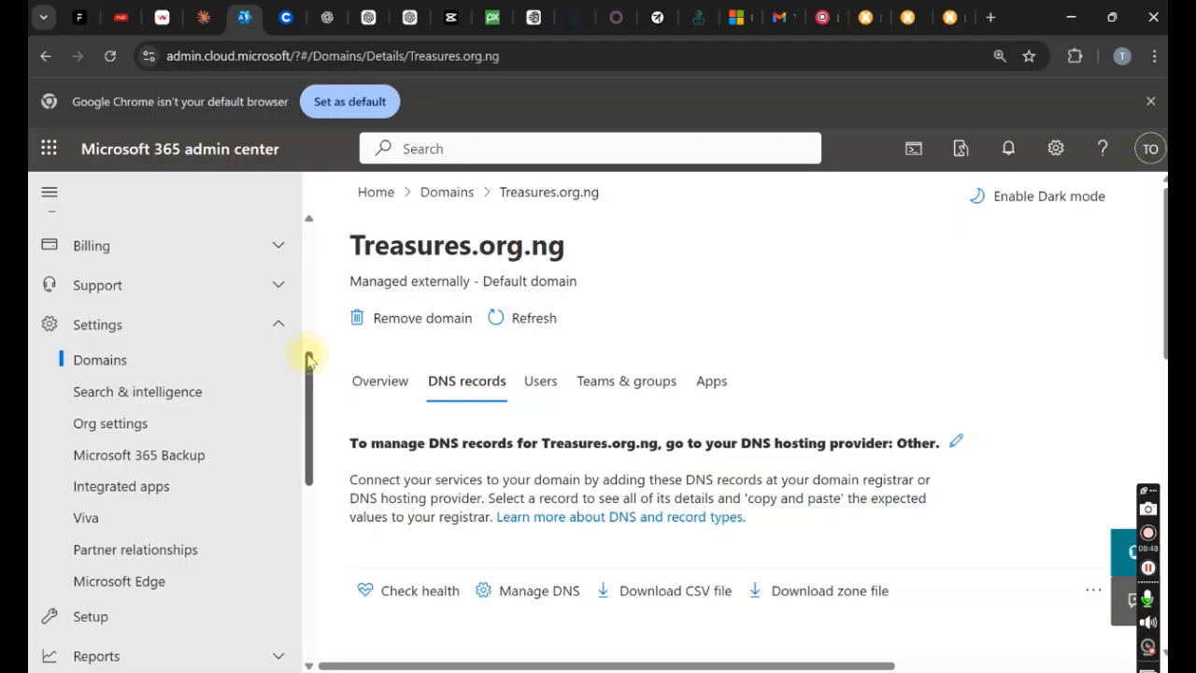
Step: Examine the status, names and values of the Microsoft Exchange and DKIM records of Treasures.org.ng
scroll(307, 353, "up", 1)
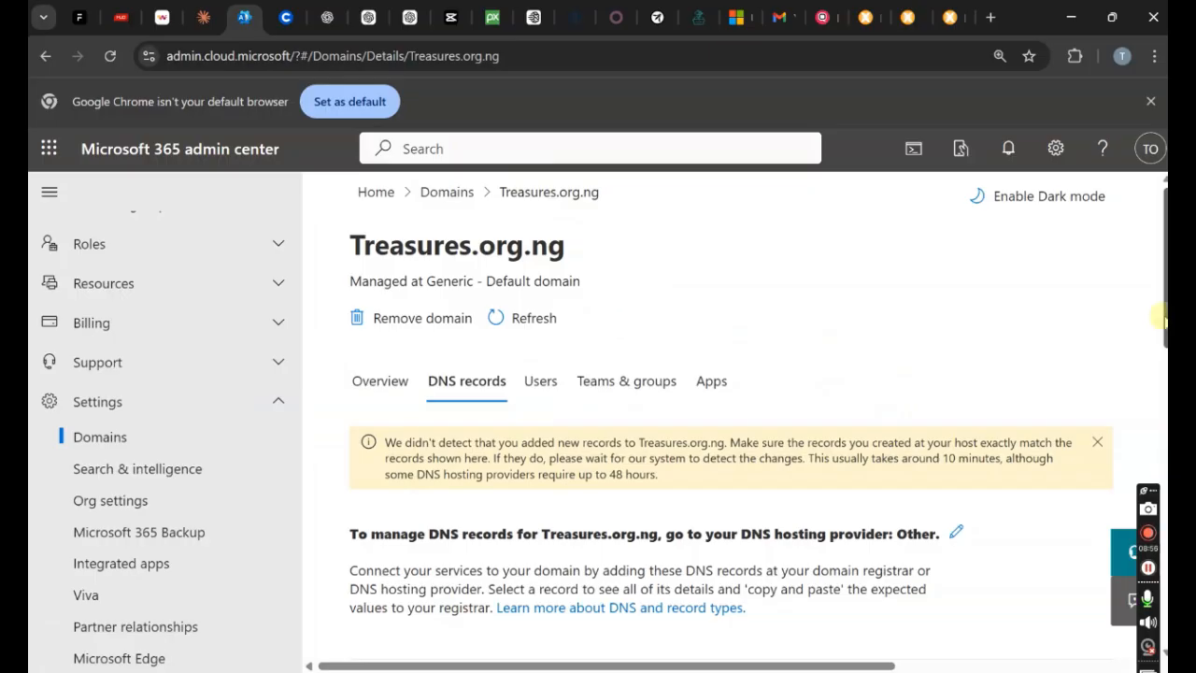
scroll(1158, 306, "down", 5)
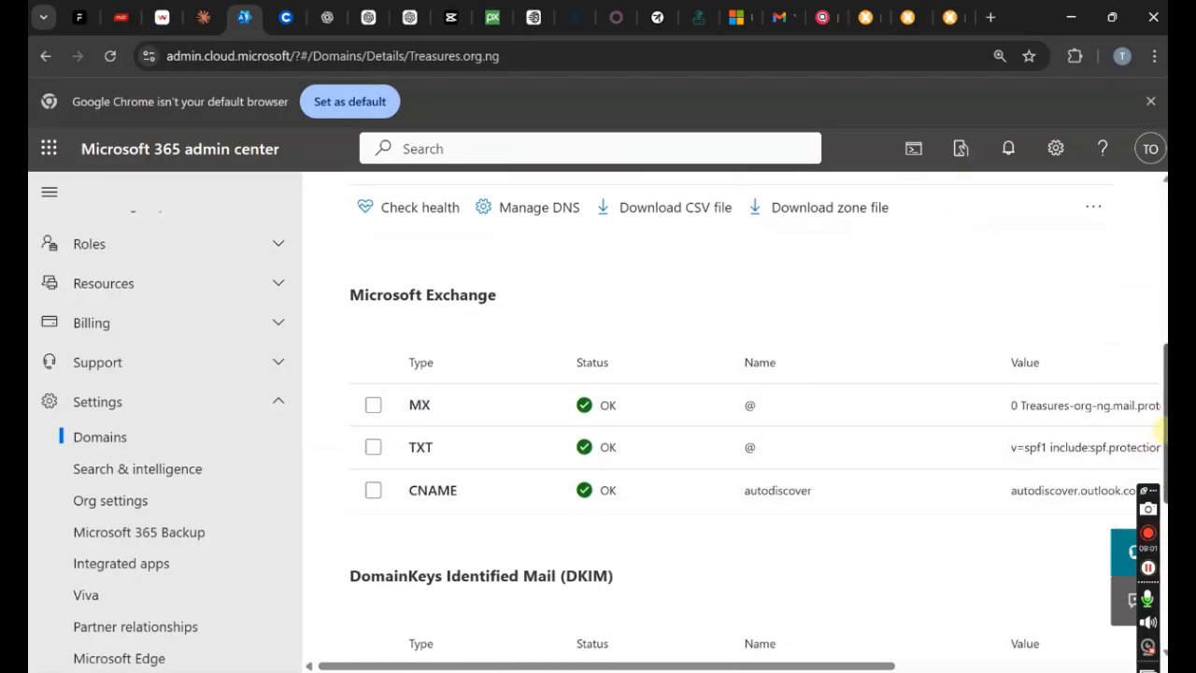
scroll(804, 427, "down", 3)
scroll(523, 411, "up", 2)
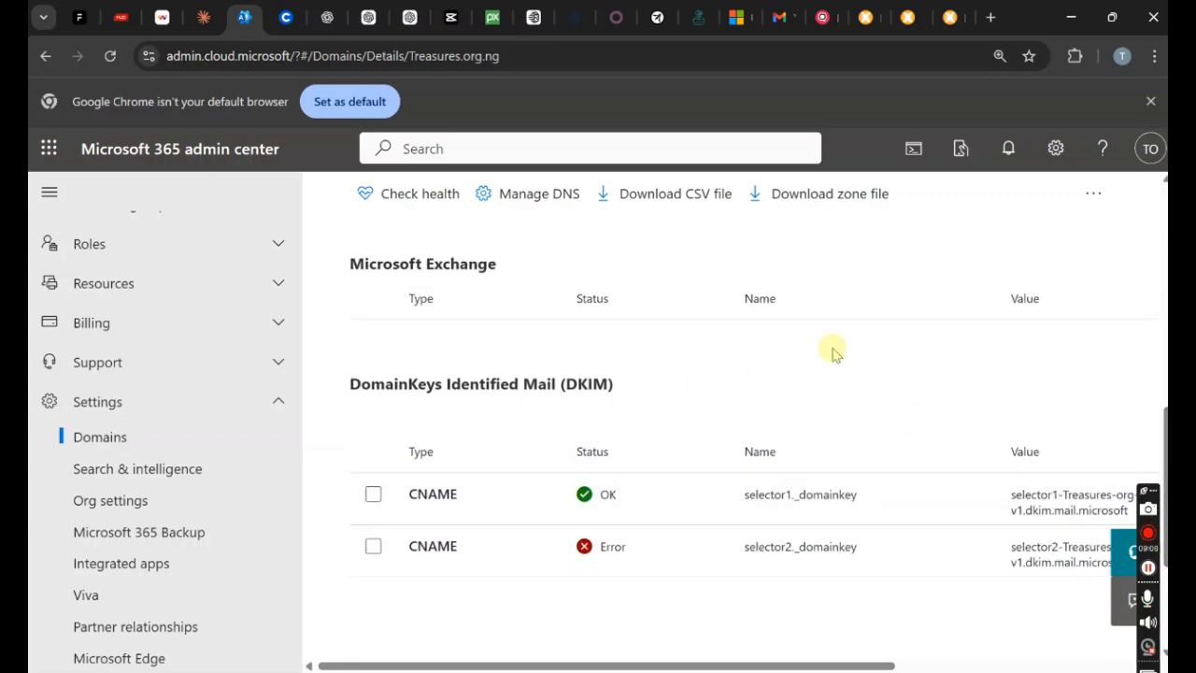
left_click_drag(1161, 429, 1162, 362)
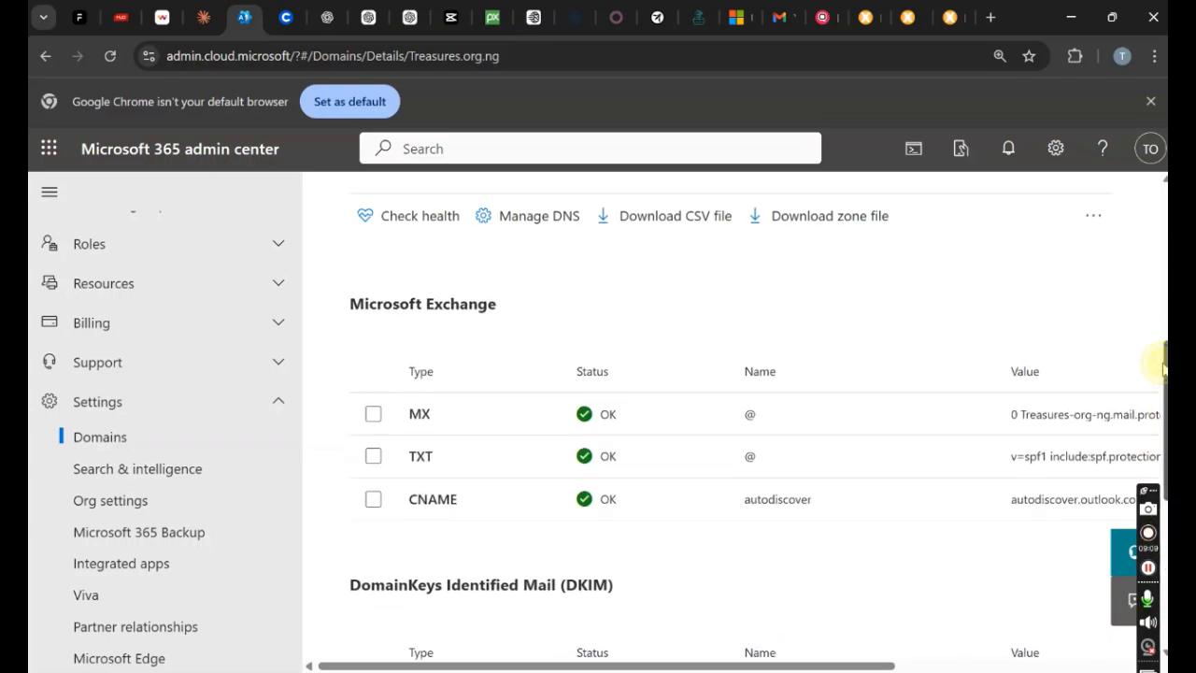
left_click_drag(694, 663, 872, 663)
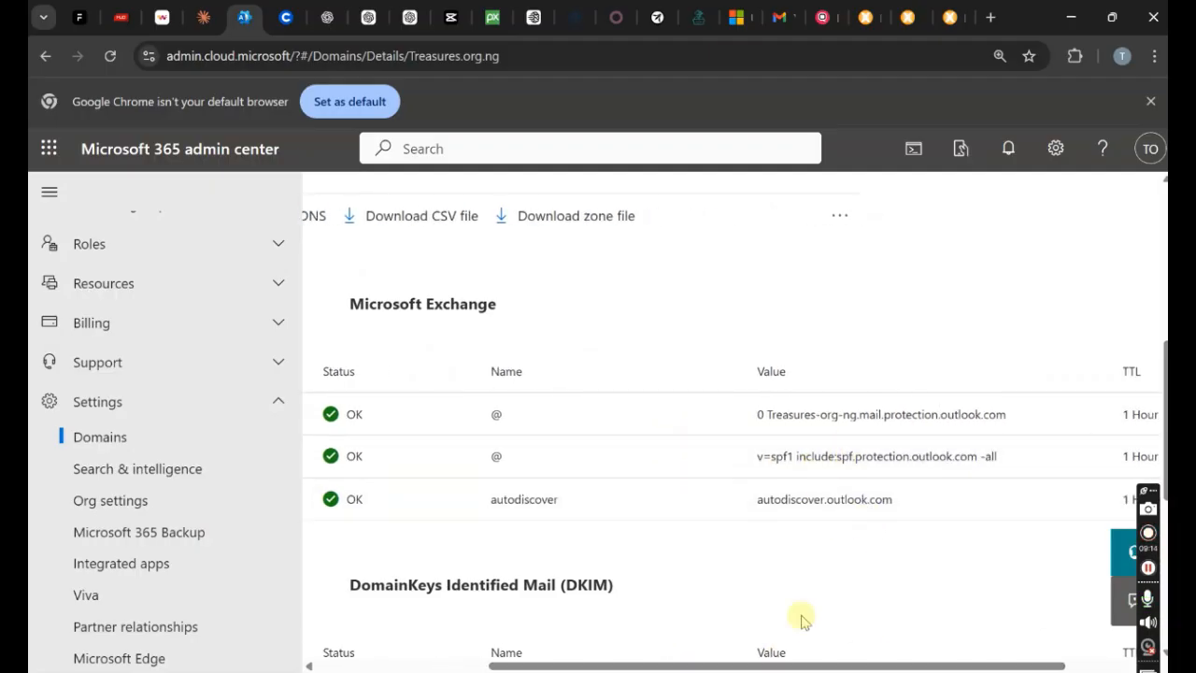
left_click_drag(689, 665, 479, 648)
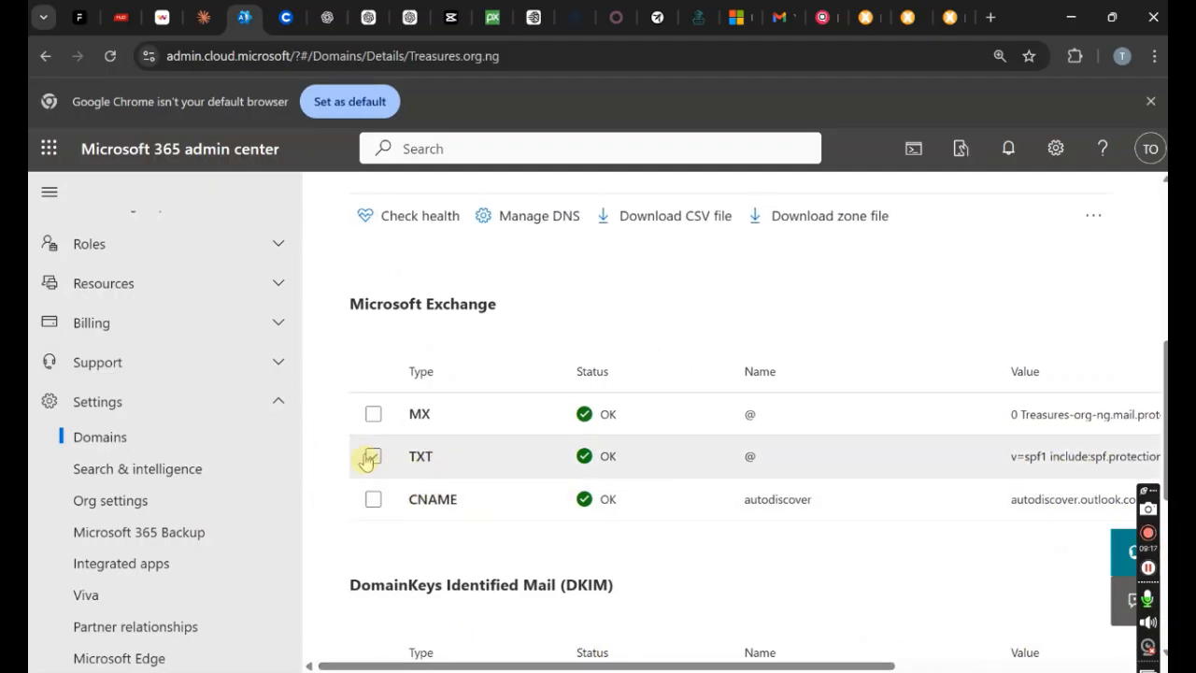
Step: Switch to the QServers DNS Manager and delete the SPF TXT record (v=spf1) of treasures.org.ng
left_click(818, 17)
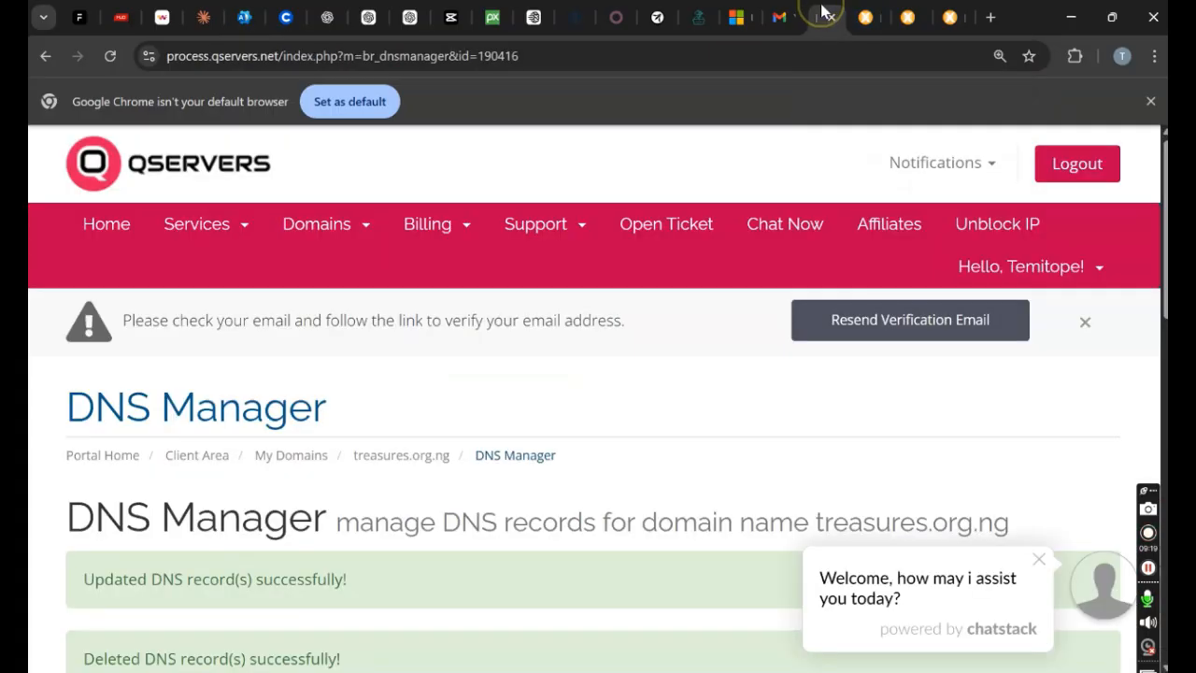
left_click_drag(1164, 238, 1160, 472)
left_click(1037, 501)
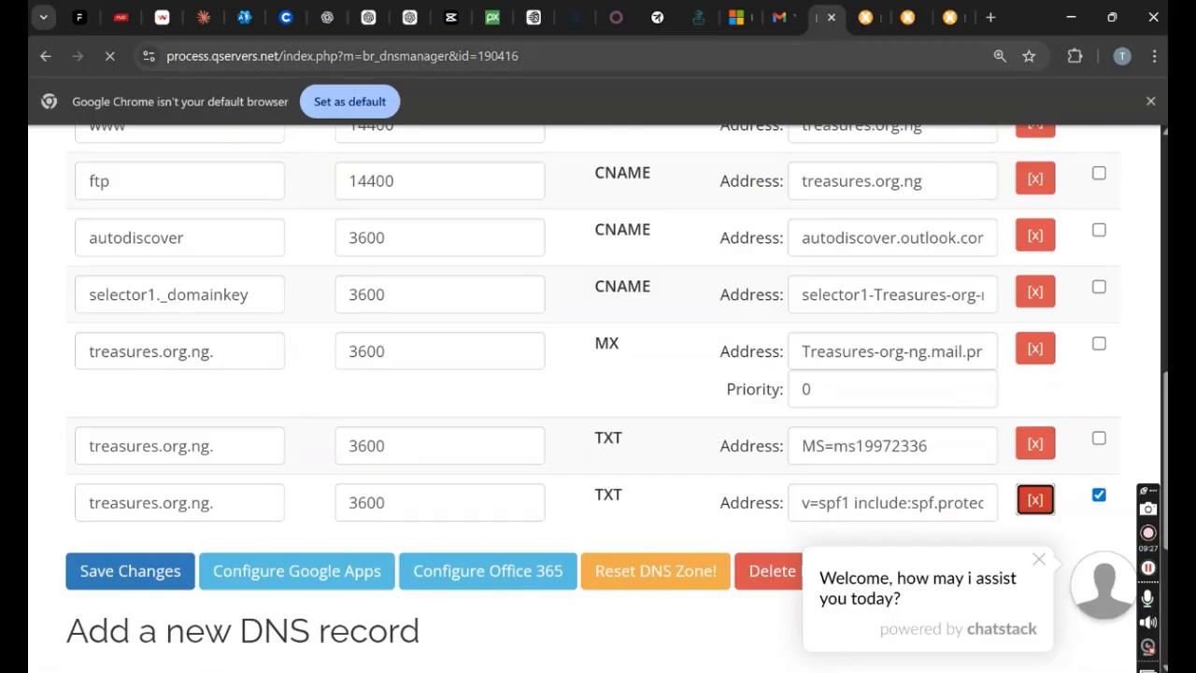
Step: Return to the Microsoft 365 admin center, reopen the DNS records of Treasures.org.ng and check the Exchange and DKIM record statuses
left_click(244, 16)
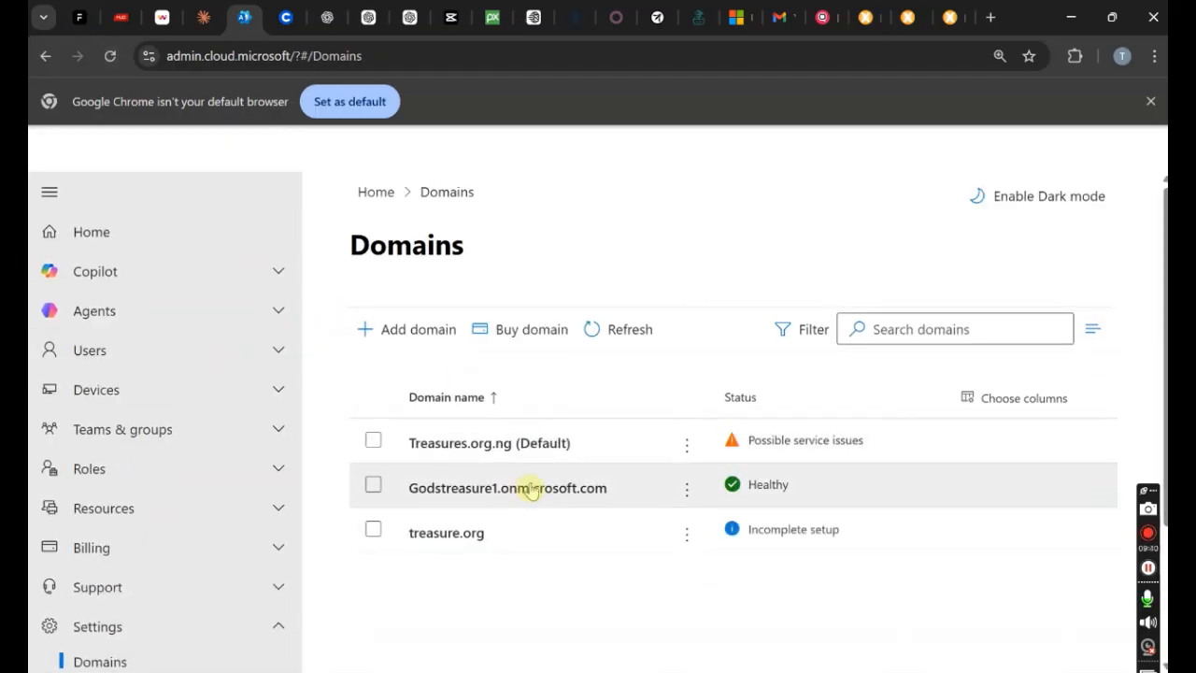
left_click(548, 446)
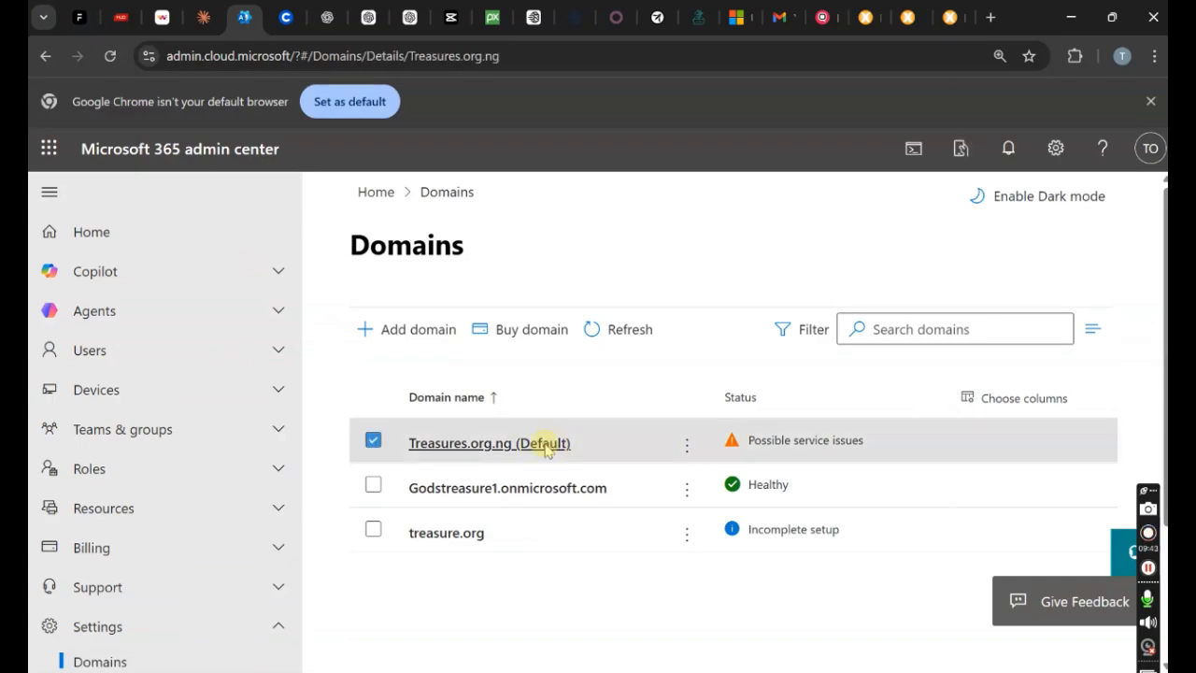
left_click(482, 390)
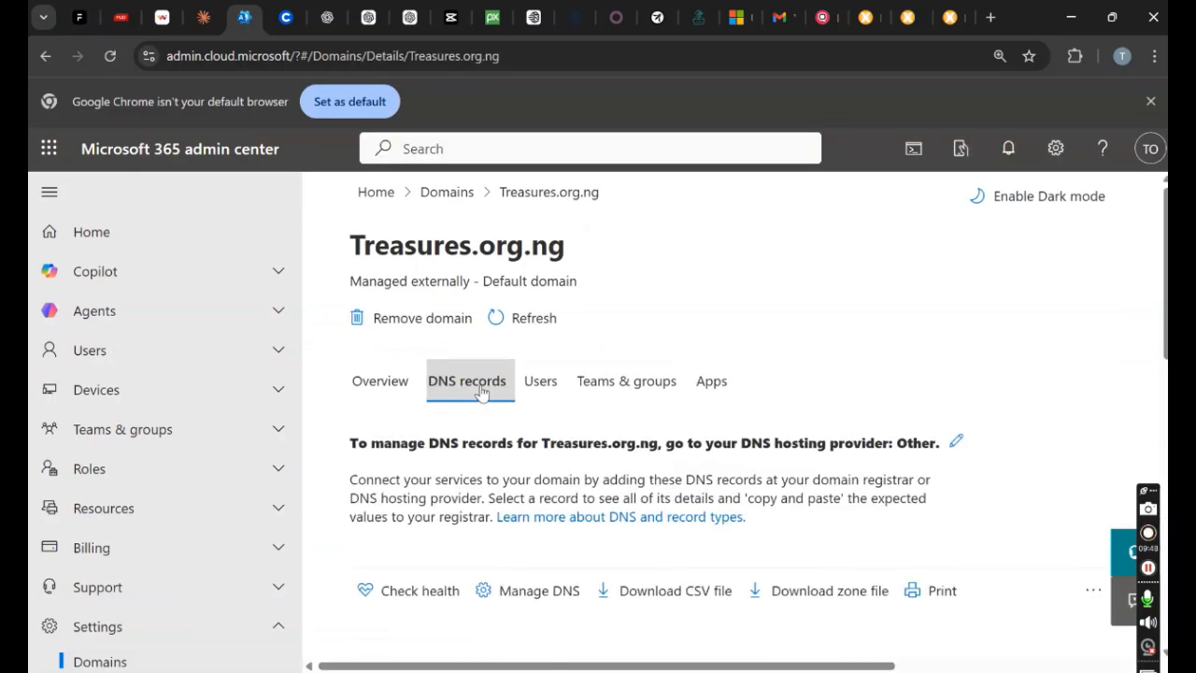
left_click_drag(1165, 327, 1164, 505)
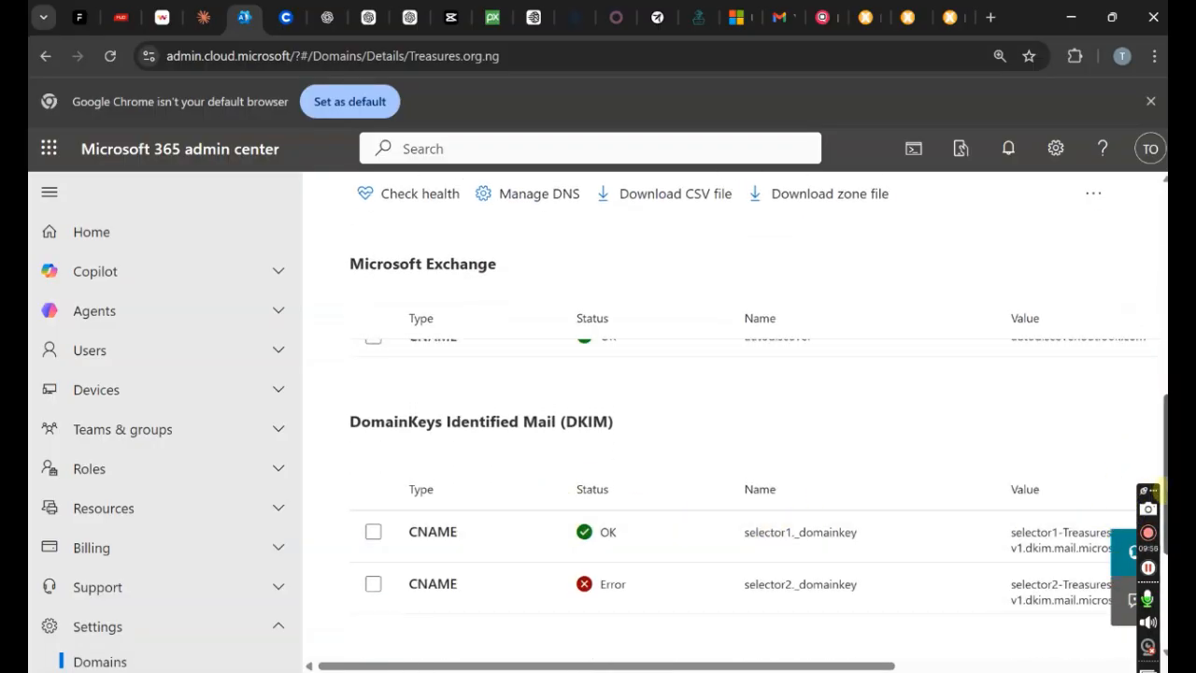
left_click_drag(1162, 488, 1161, 435)
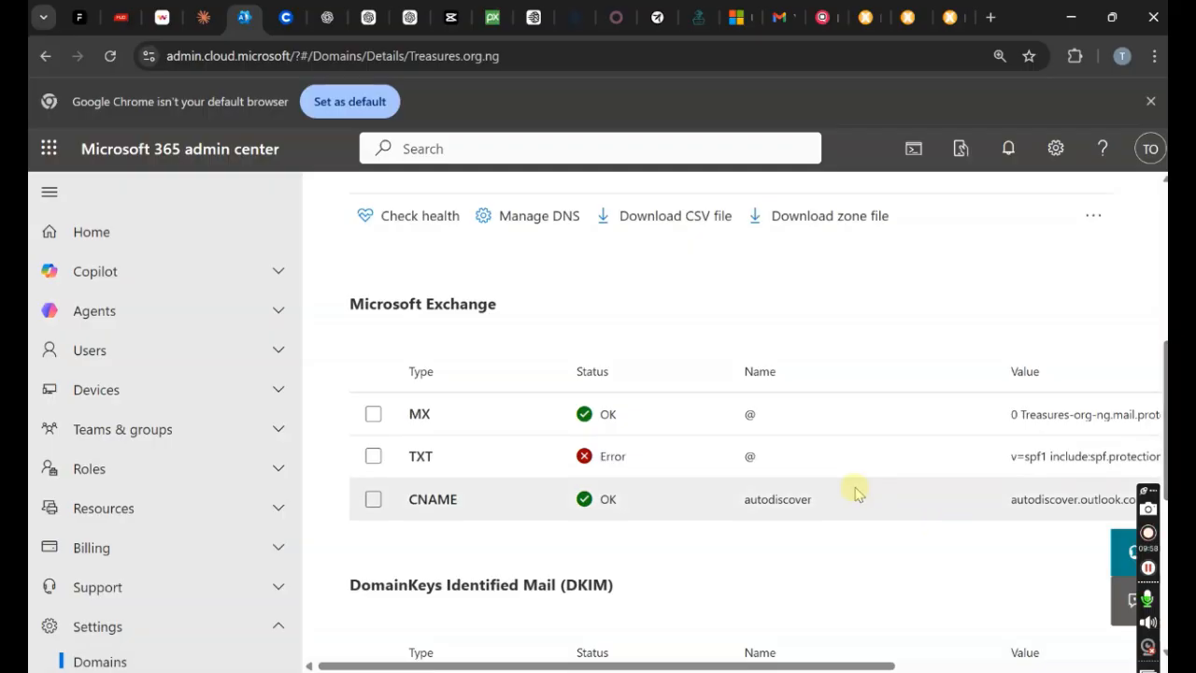
left_click_drag(1165, 389, 1161, 453)
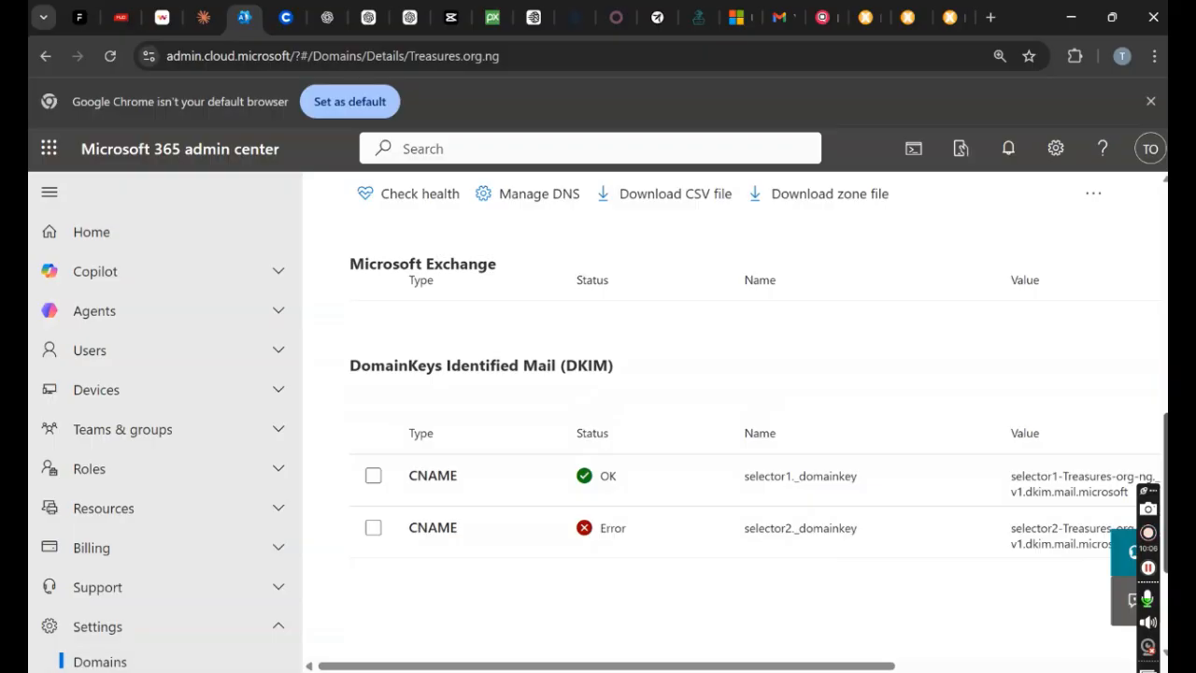
Step: Switch to the QServers DNS Manager and delete the remaining selector1._domainkey CNAME record of treasures.org.ng
left_click(821, 18)
scroll(913, 414, "down", 5)
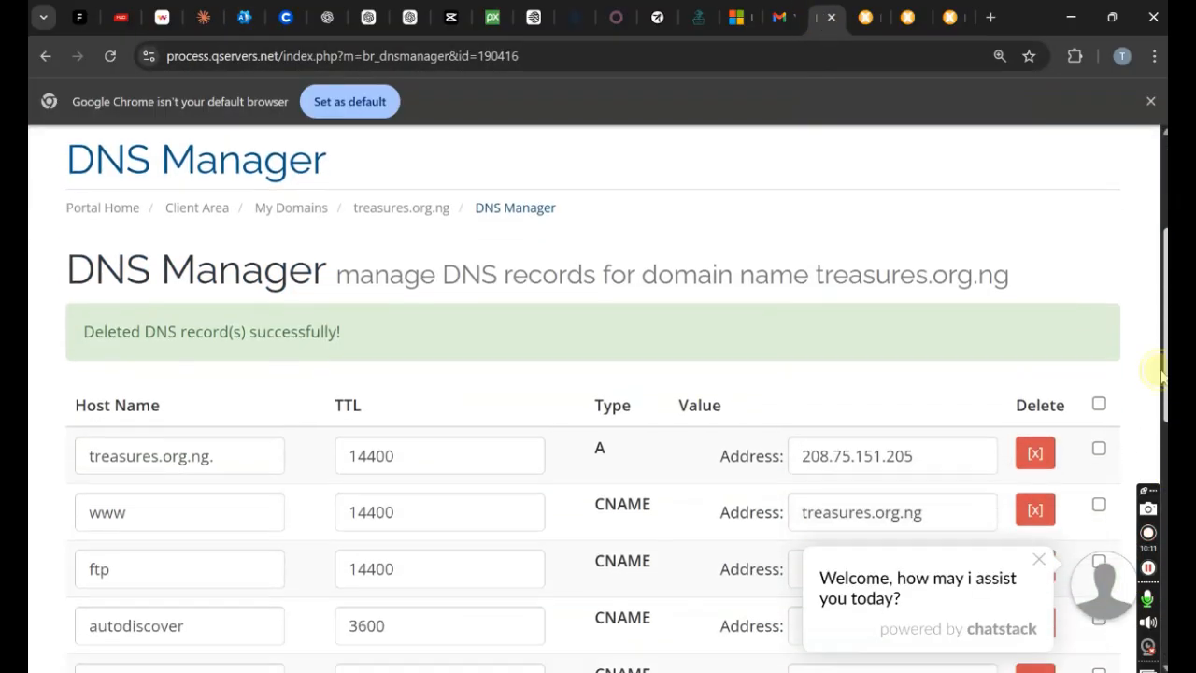
left_click(1036, 418)
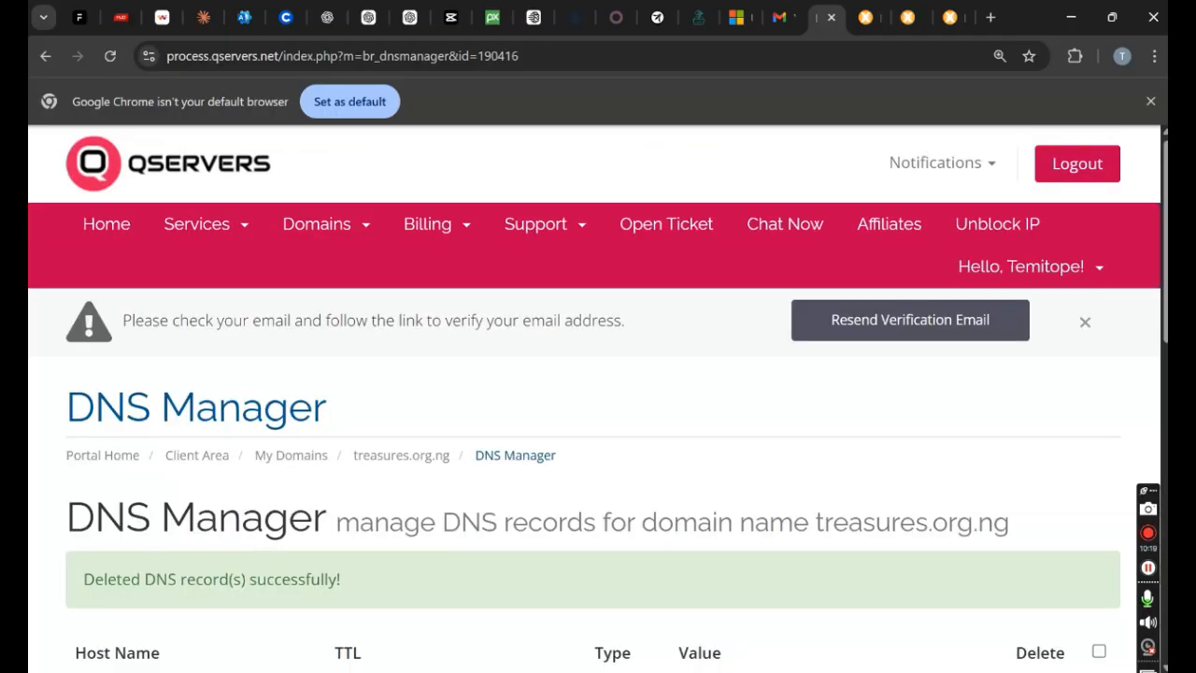
Step: Reload the Microsoft 365 admin center and recheck the Exchange and DKIM statuses in the DNS records of Treasures.org.ng
left_click(243, 17)
left_click(109, 57)
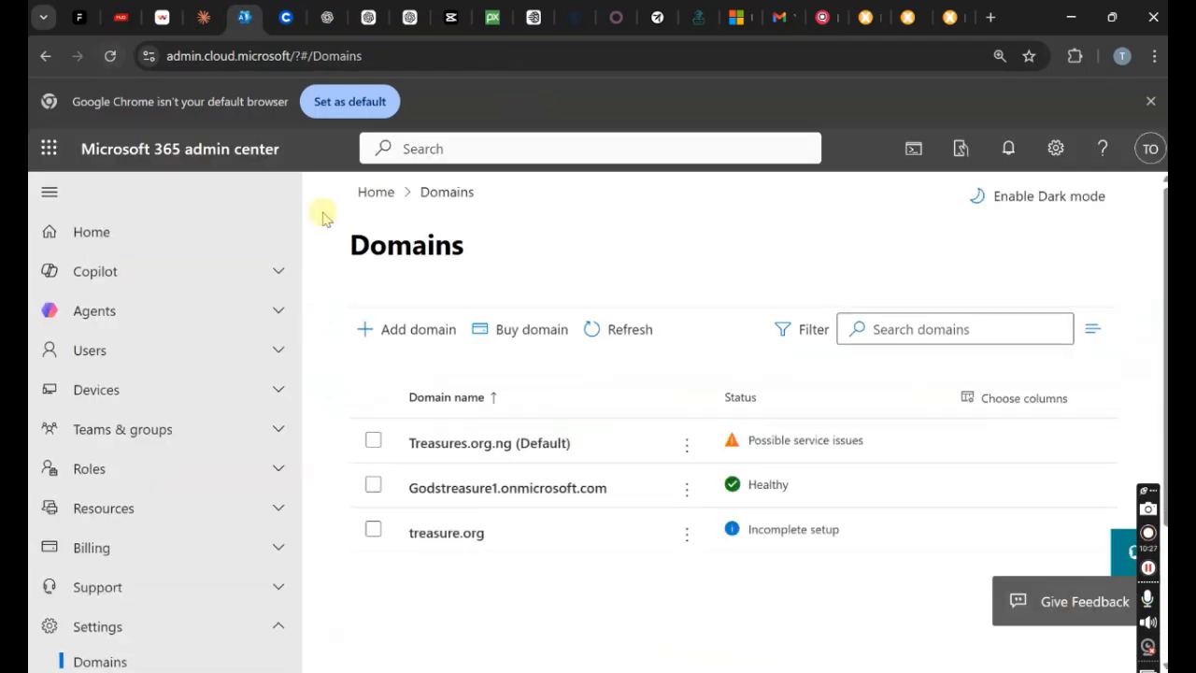
left_click(478, 446)
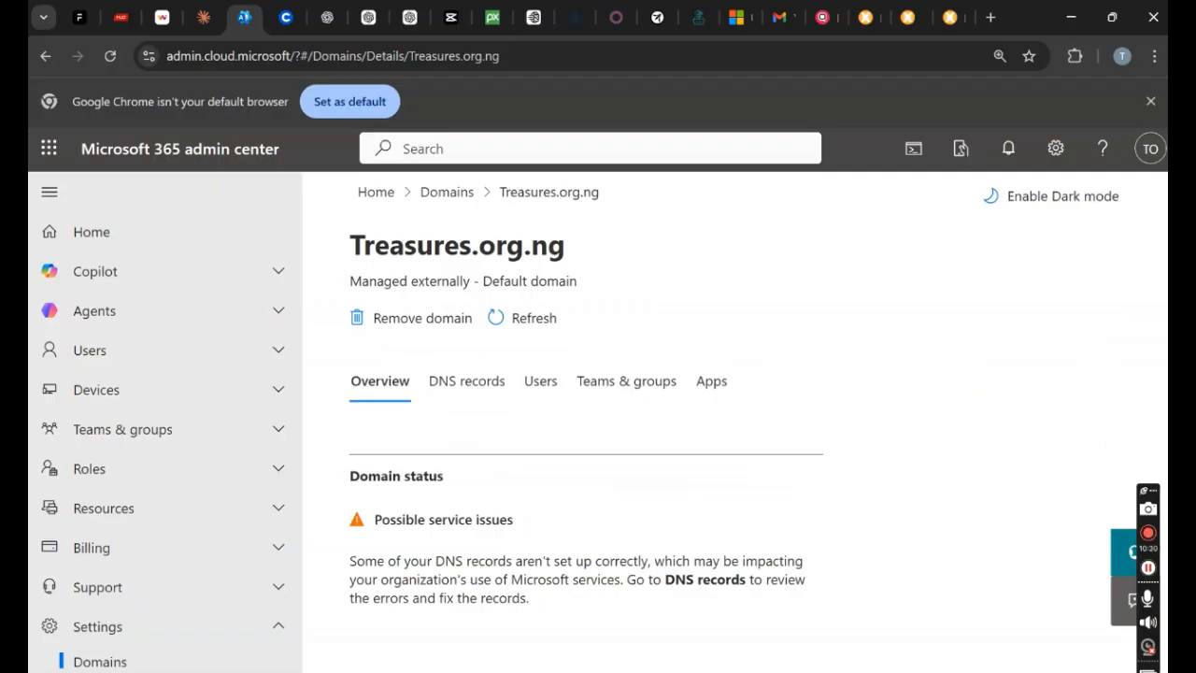
left_click(472, 381)
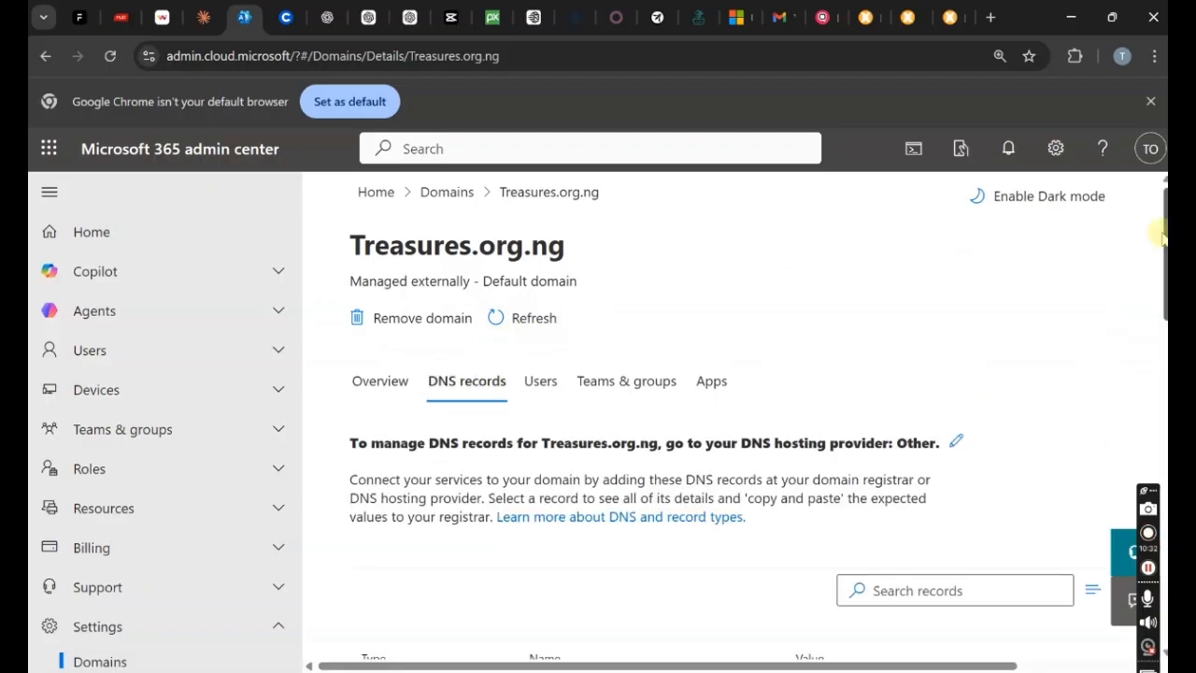
left_click_drag(1159, 208, 1159, 420)
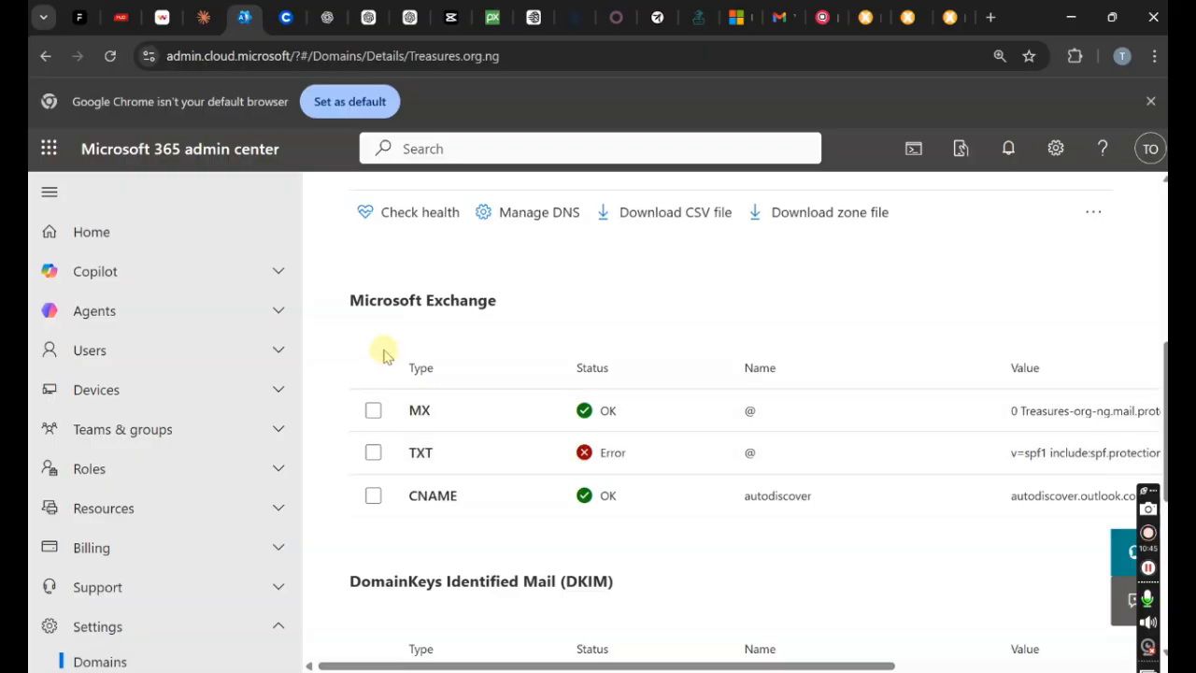
scroll(308, 346, "down", 6)
scroll(315, 333, "up", 6)
left_click_drag(1164, 374, 1142, 215)
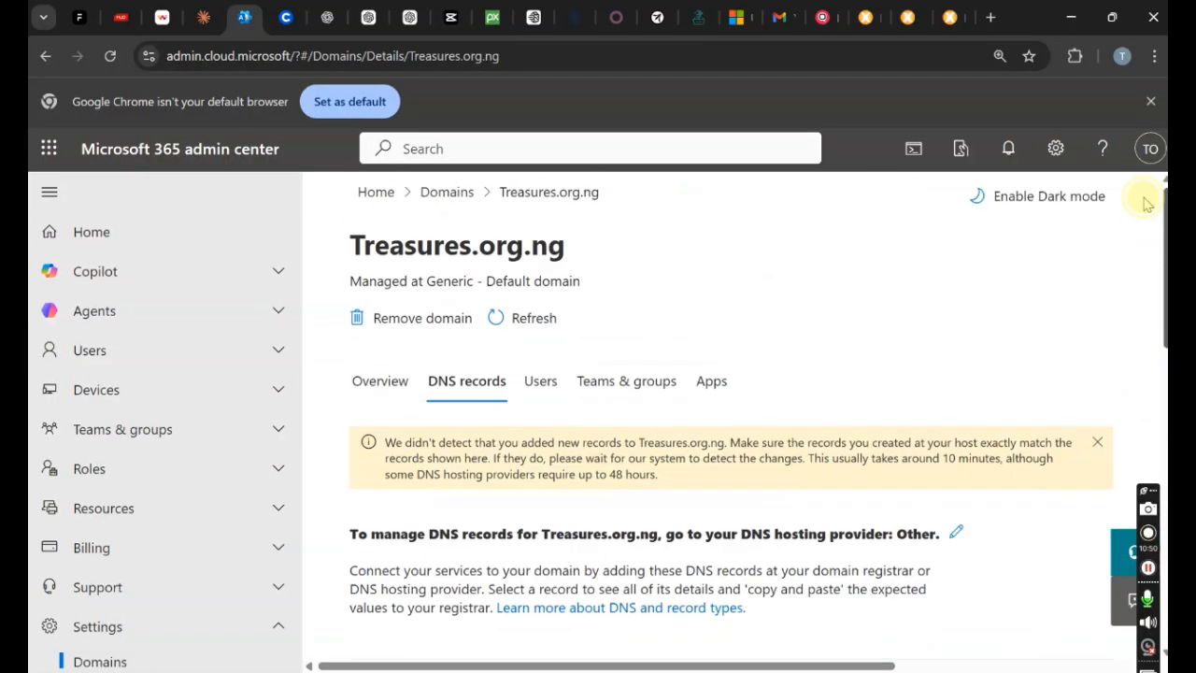
scroll(1149, 327, "down", 7)
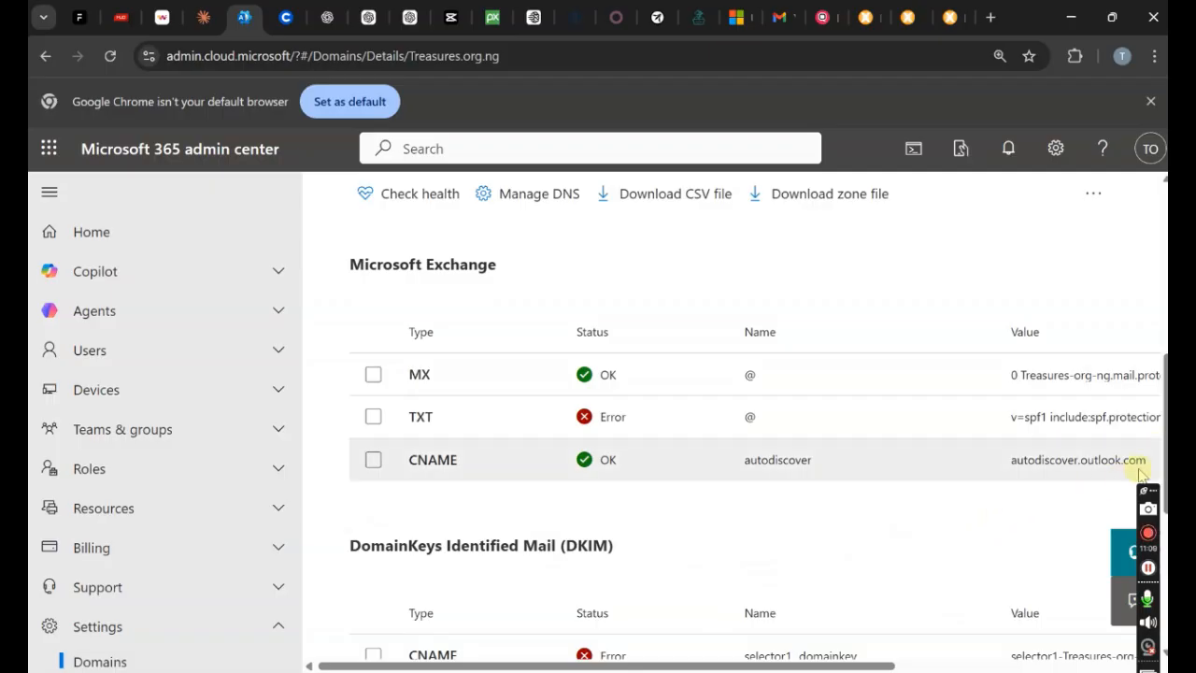
Step: Open the expected SPF TXT record's details, and bring up the new-record form in the reloaded QServers DNS Manager
left_click(427, 419)
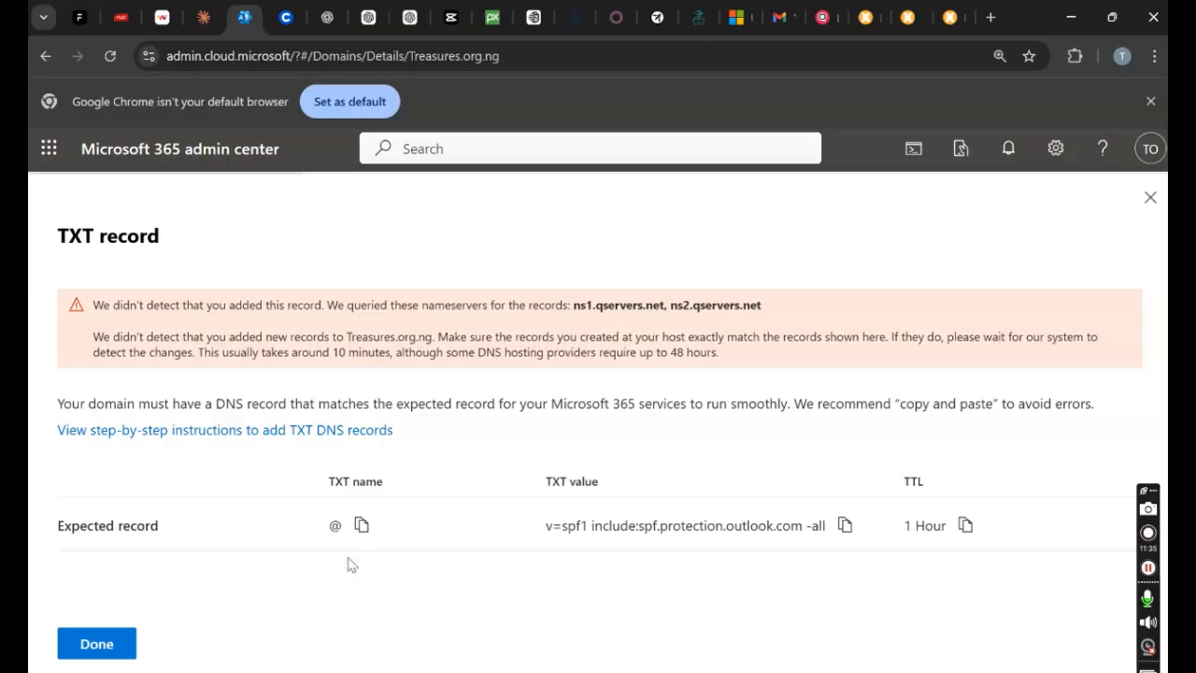
left_click(822, 17)
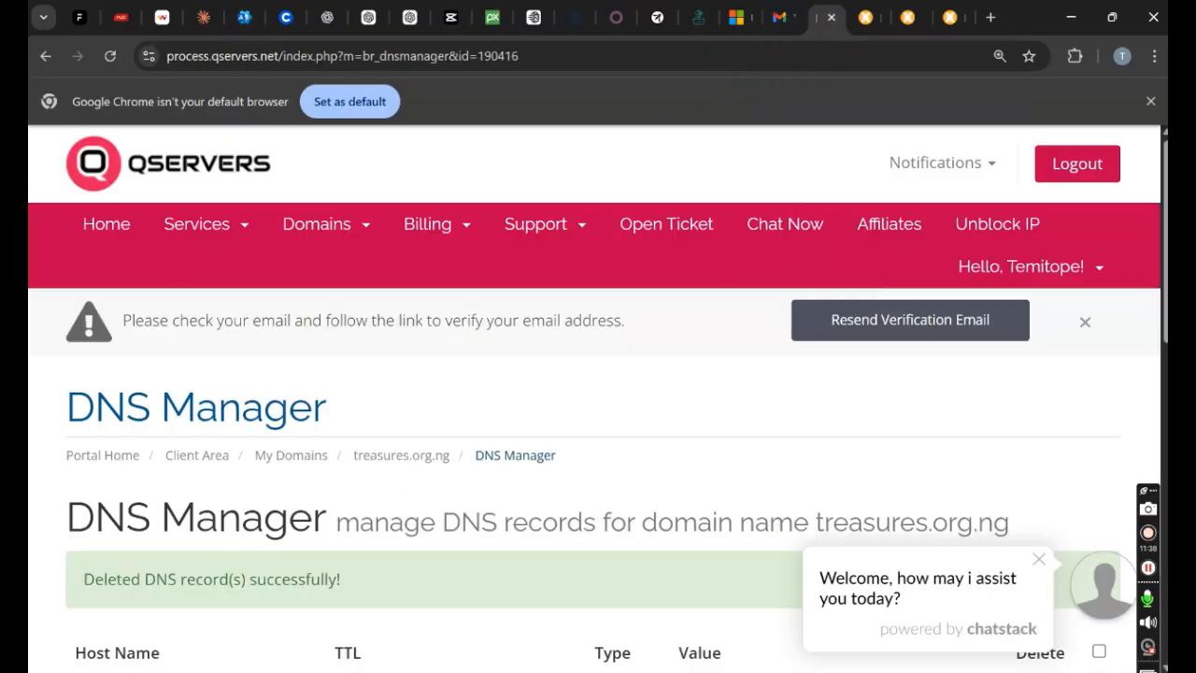
left_click(110, 57)
left_click(661, 210)
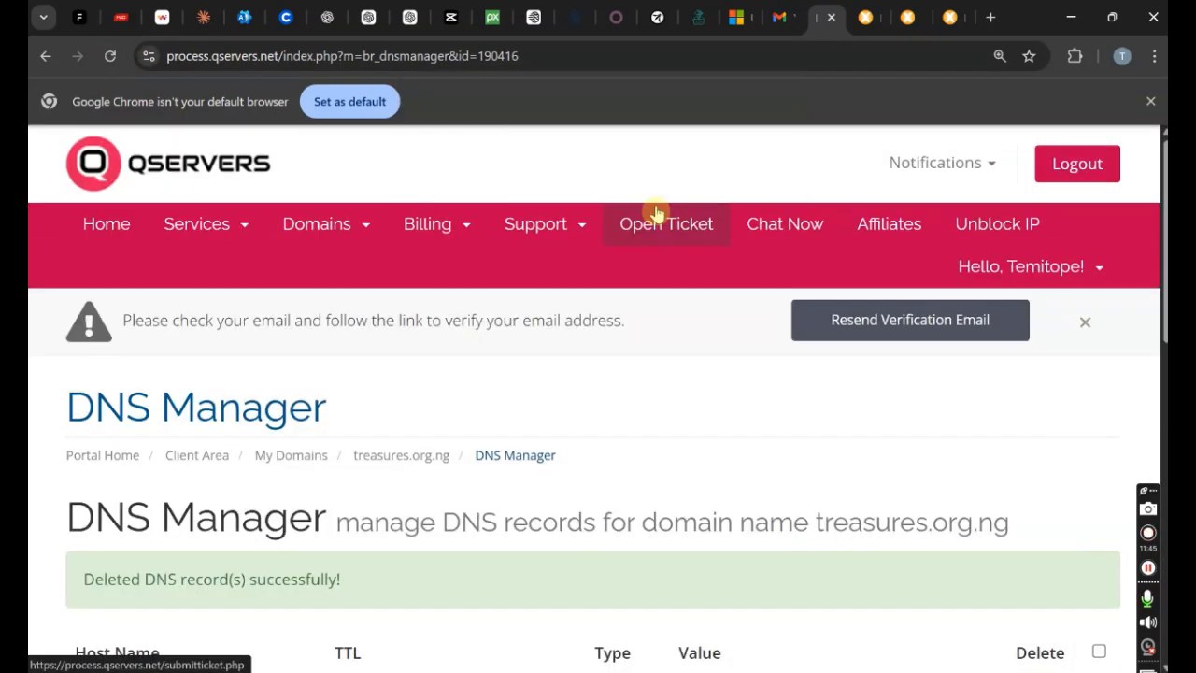
scroll(598, 399, "down", 2)
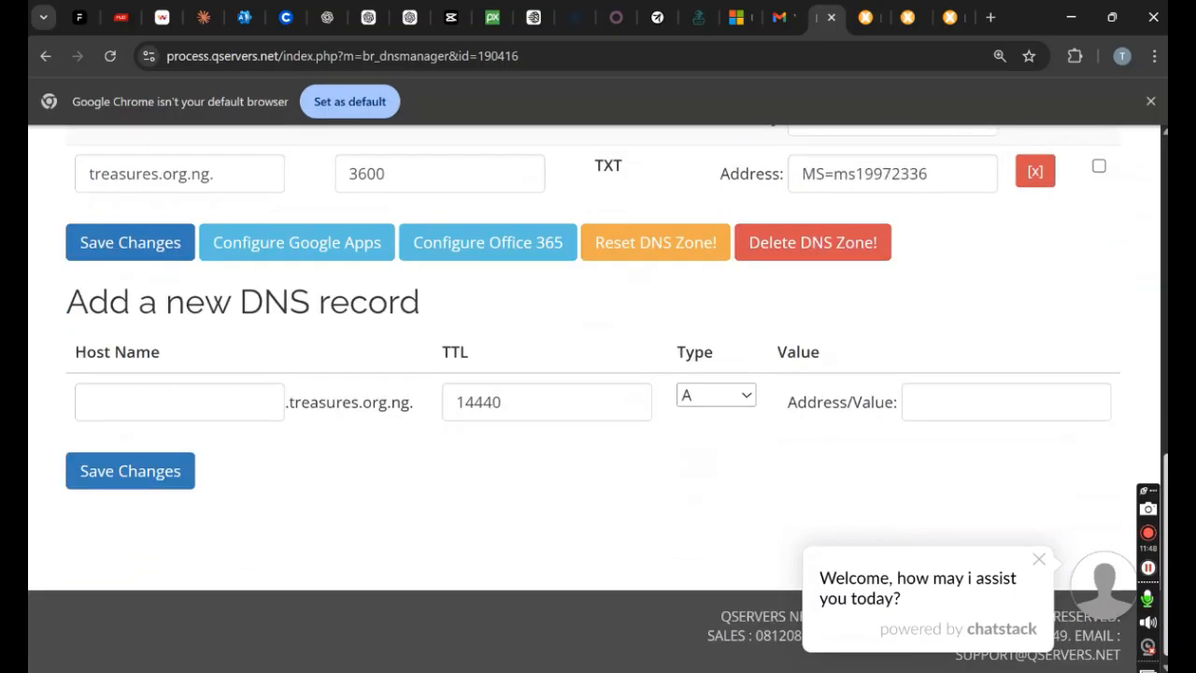
Step: Copy the expected SPF record's TXT name from the Microsoft 365 admin center and enter @ as the new QServers record's host name
left_click(243, 14)
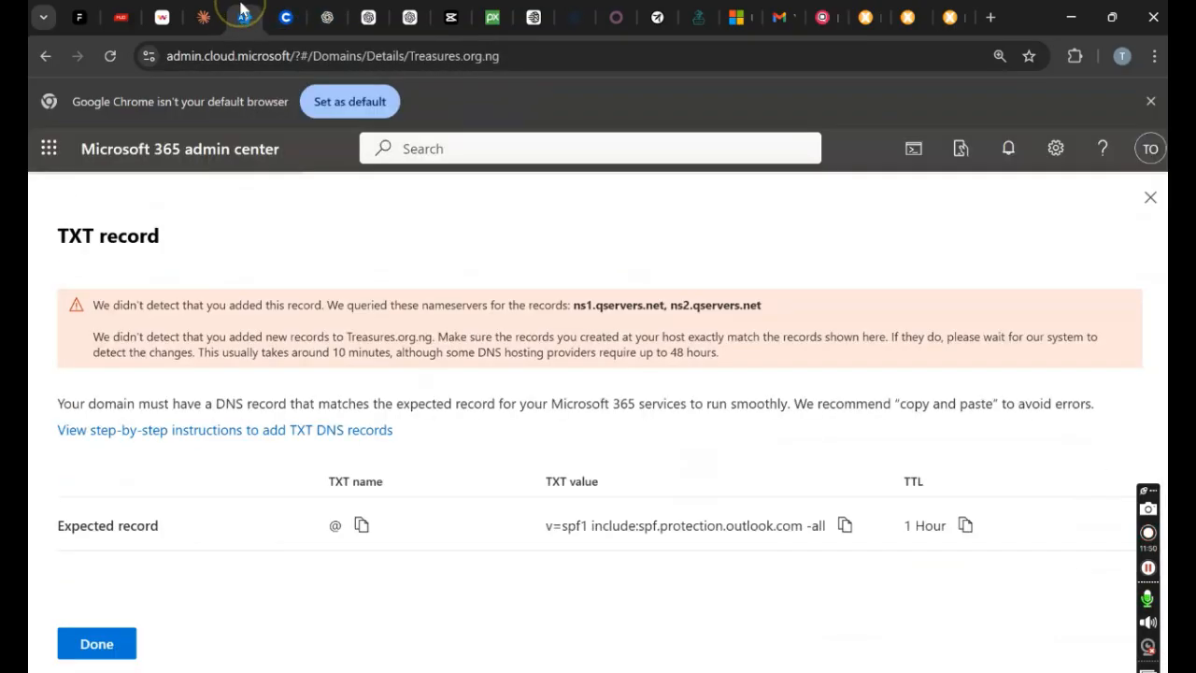
left_click(362, 528)
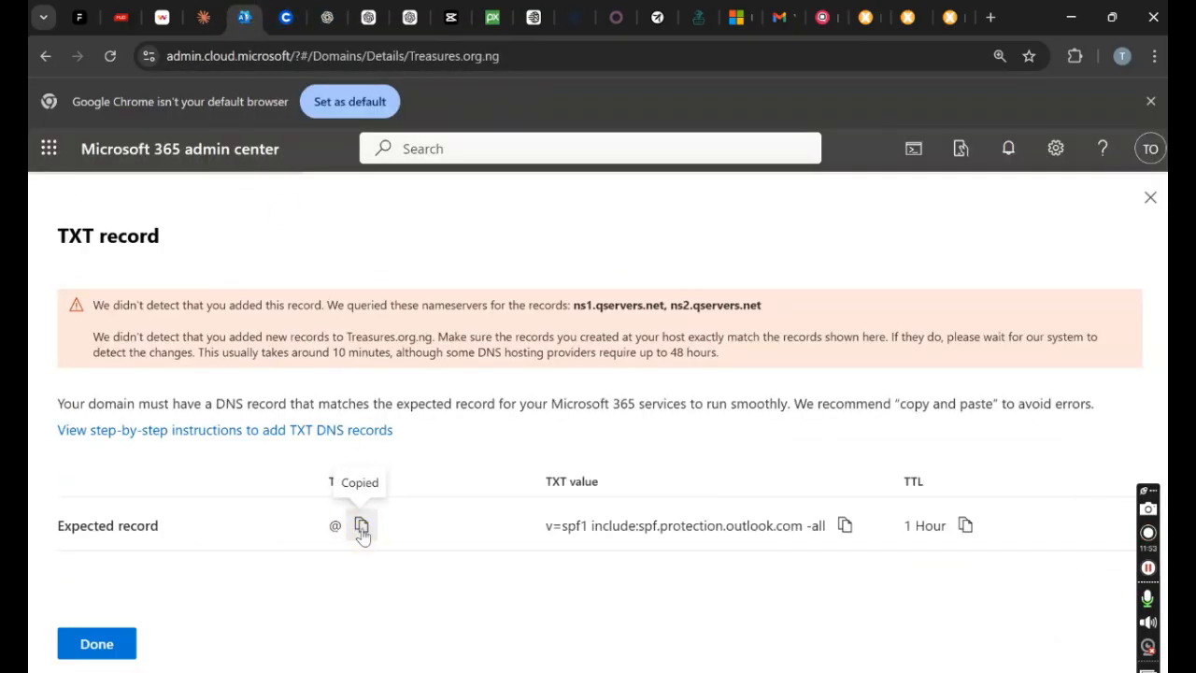
left_click(817, 17)
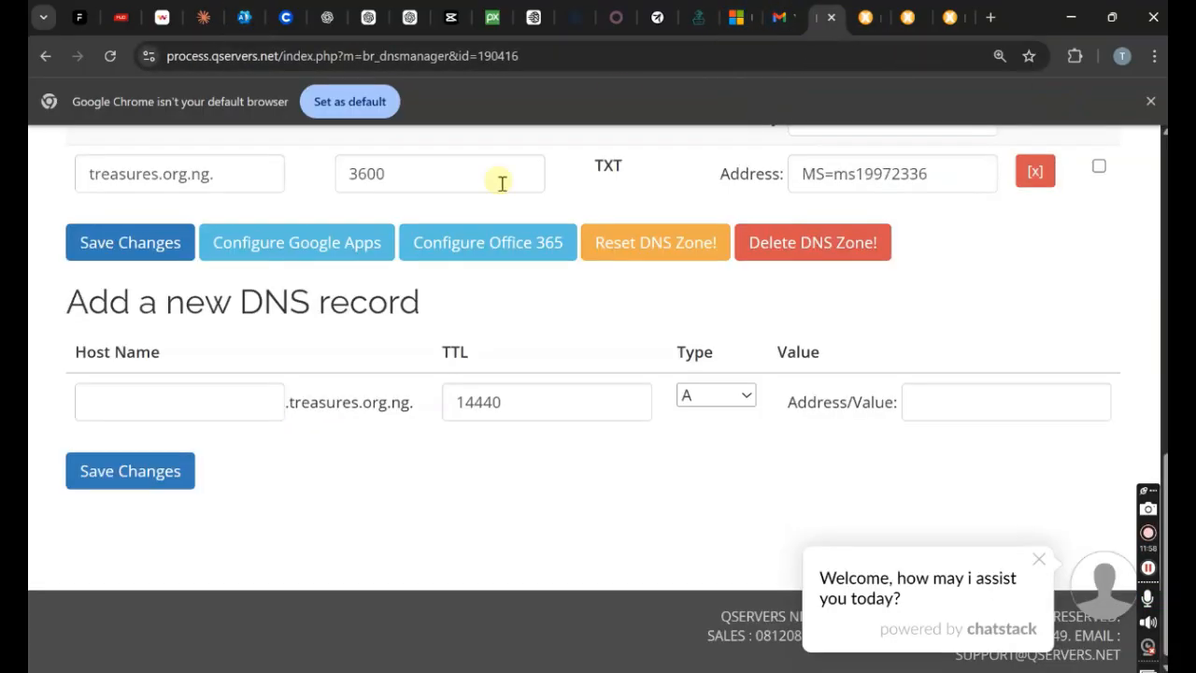
left_click(182, 393)
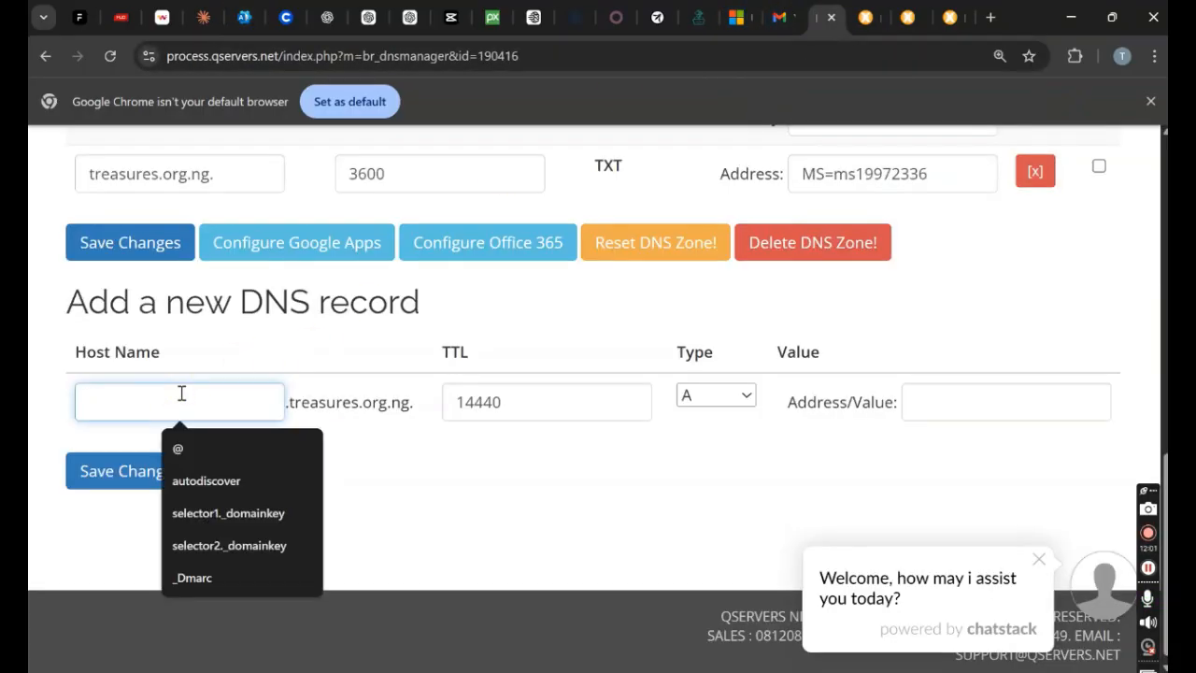
type("@")
Step: Set the new DNS record's TTL to 3600 and its type to TXT
left_click(593, 403)
key("BackSpace")
key("BackSpace")
key("BackSpace")
key("BackSpace")
key("BackSpace")
type("36")
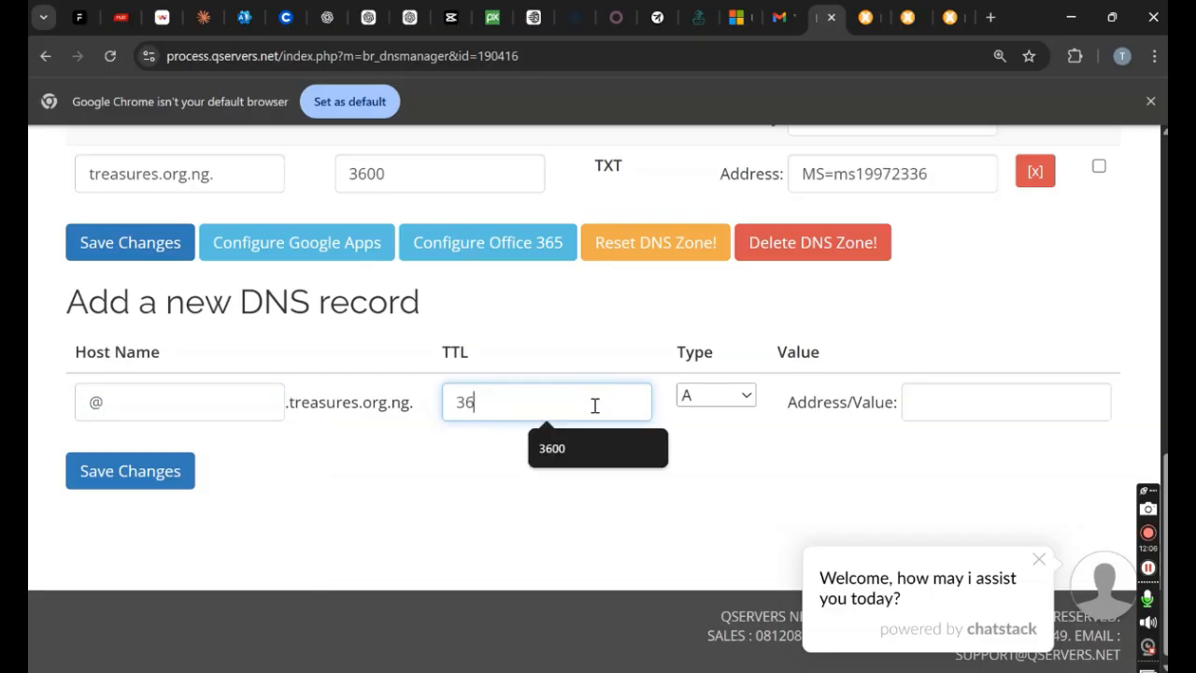
type("00")
left_click(738, 396)
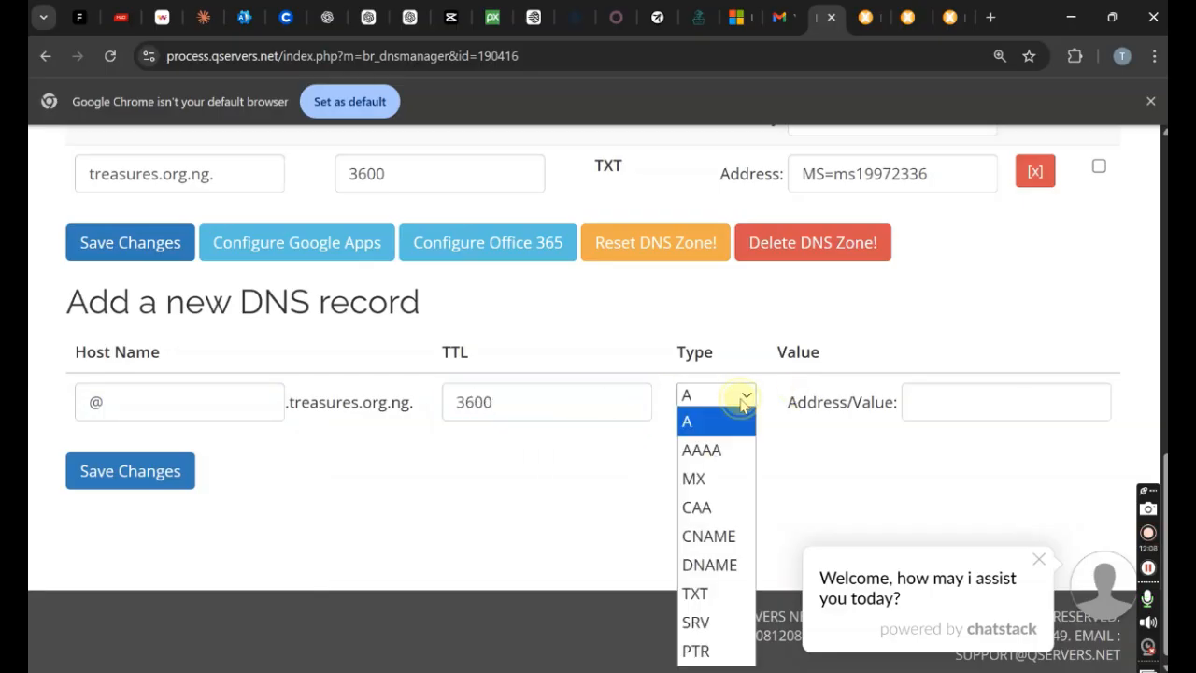
left_click(720, 598)
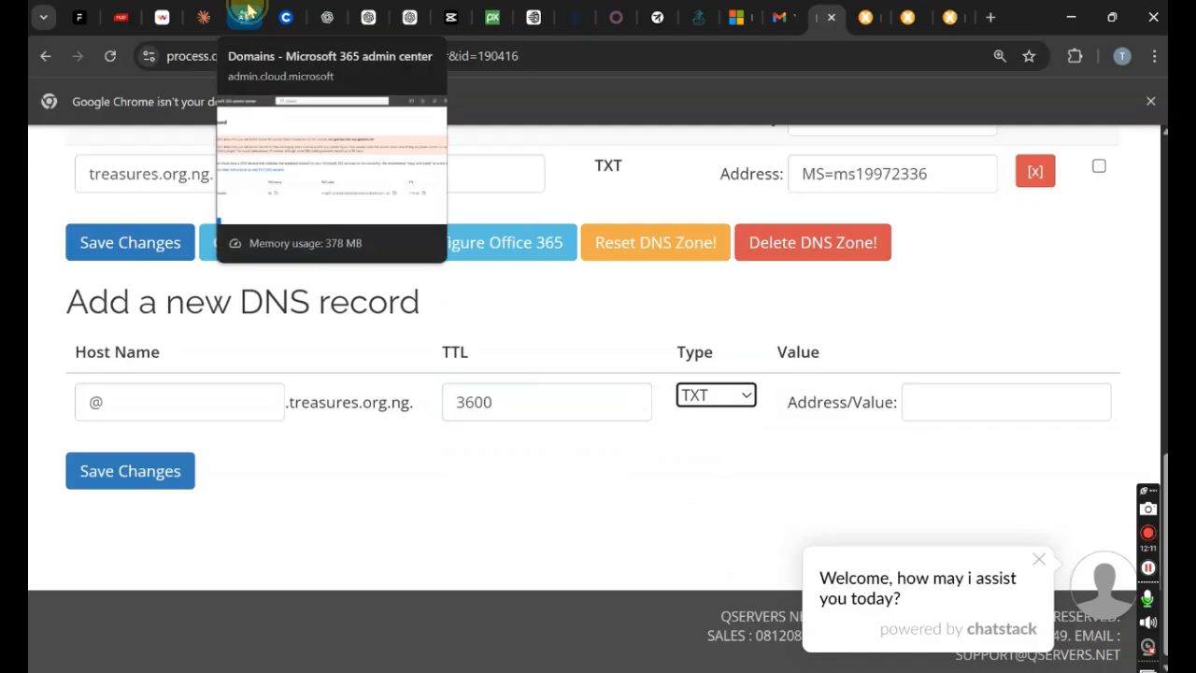
Step: Copy the TXT value "v=spf1 include:spf.protection.outlook.com -all" from the Microsoft 365 admin center into the new QServers record and save it
left_click(246, 11)
left_click(845, 527)
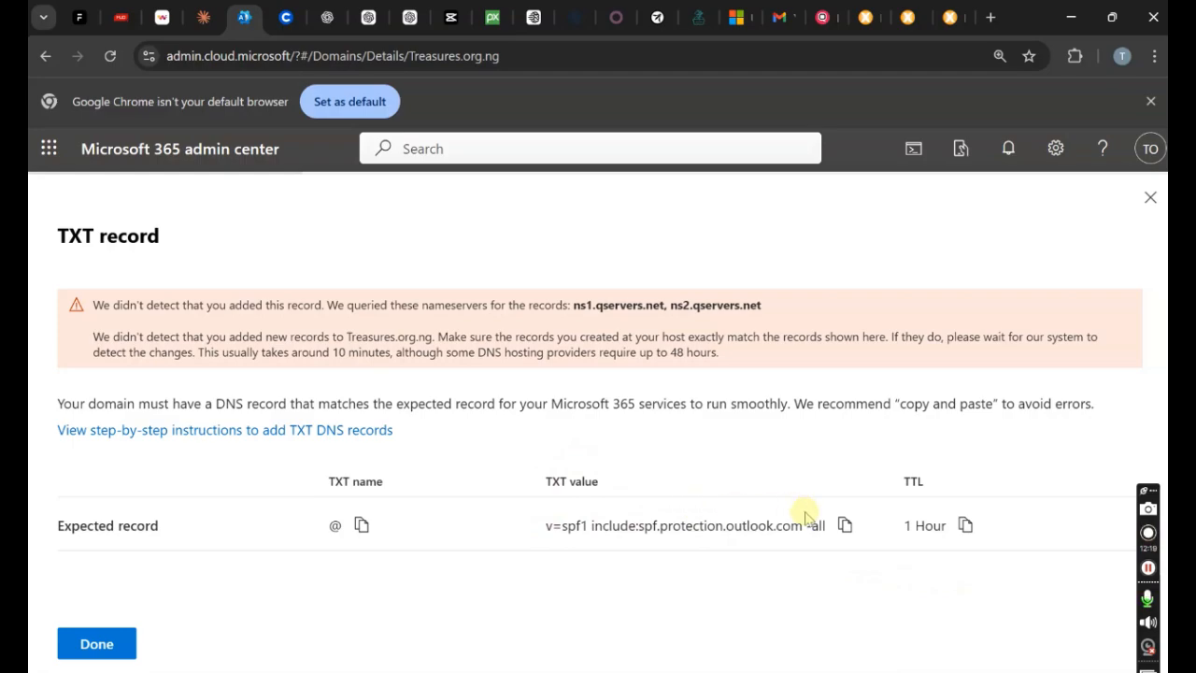
left_click(819, 17)
left_click(925, 402)
key("ctrl+v")
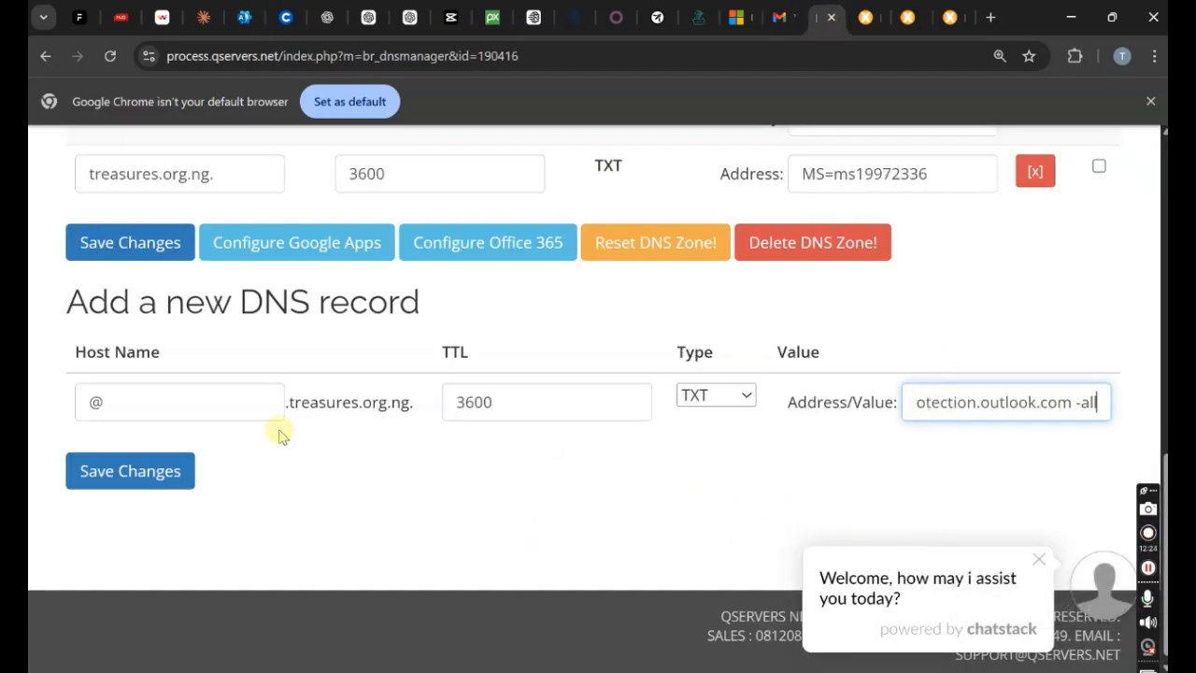
left_click(133, 473)
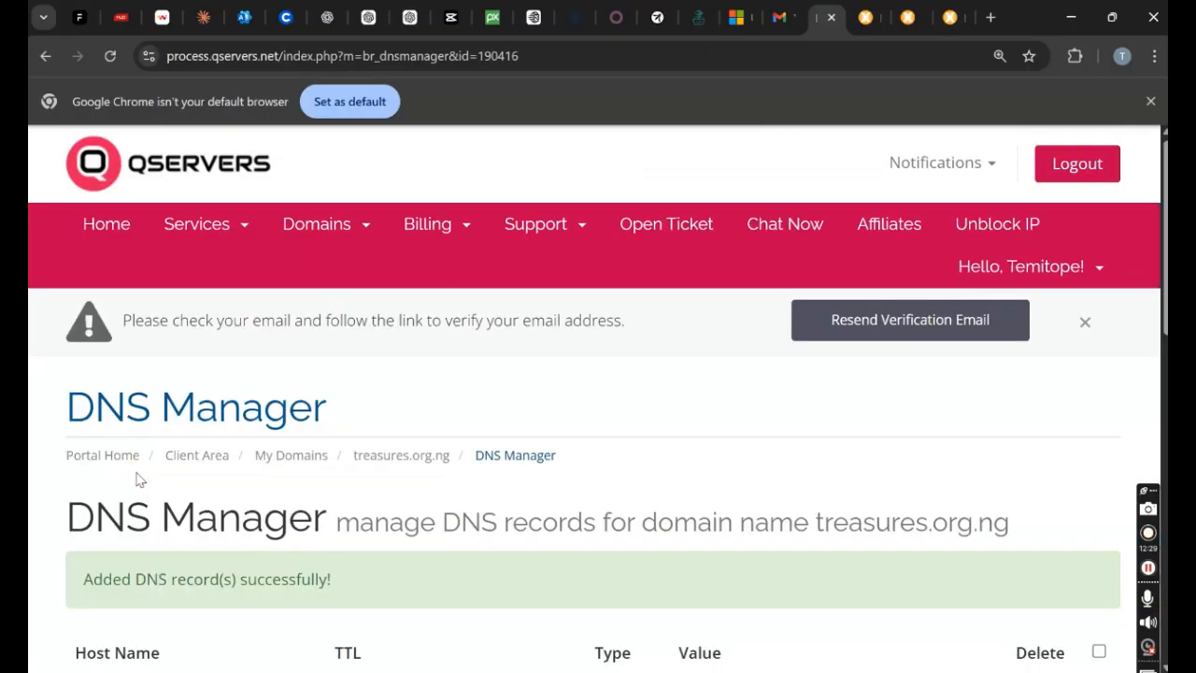
Step: Return to the Microsoft 365 admin center, reload it and open the DNS records of Treasures.org.ng
left_click(244, 17)
left_click(111, 57)
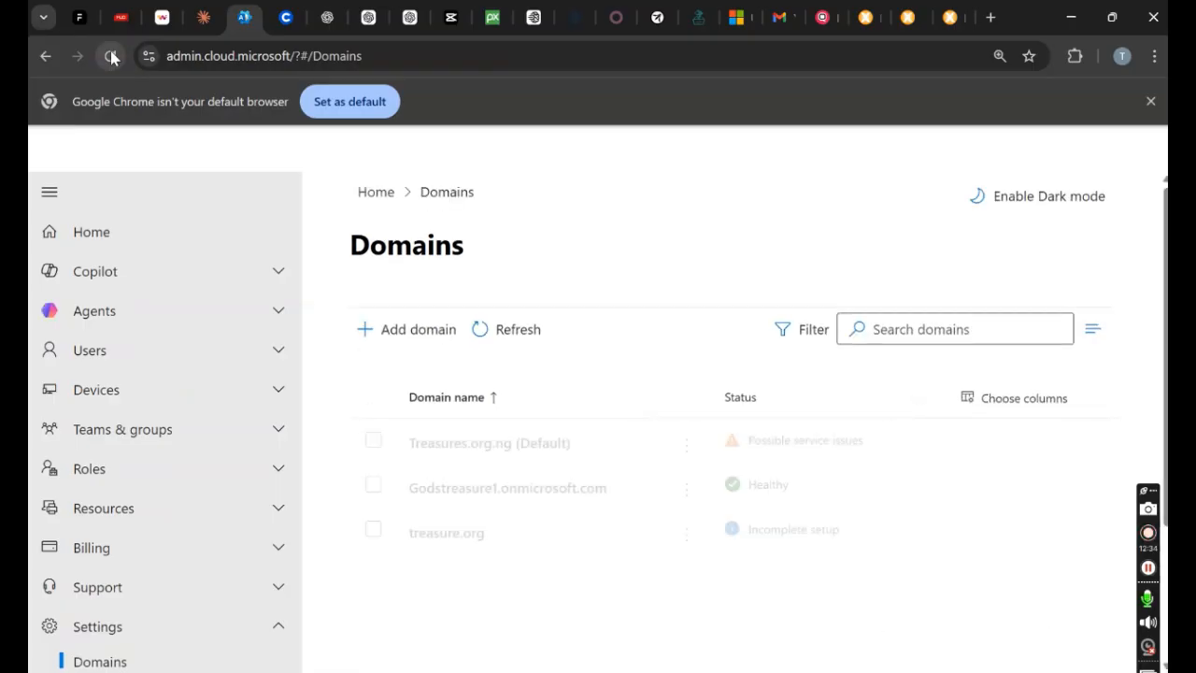
left_click(579, 444)
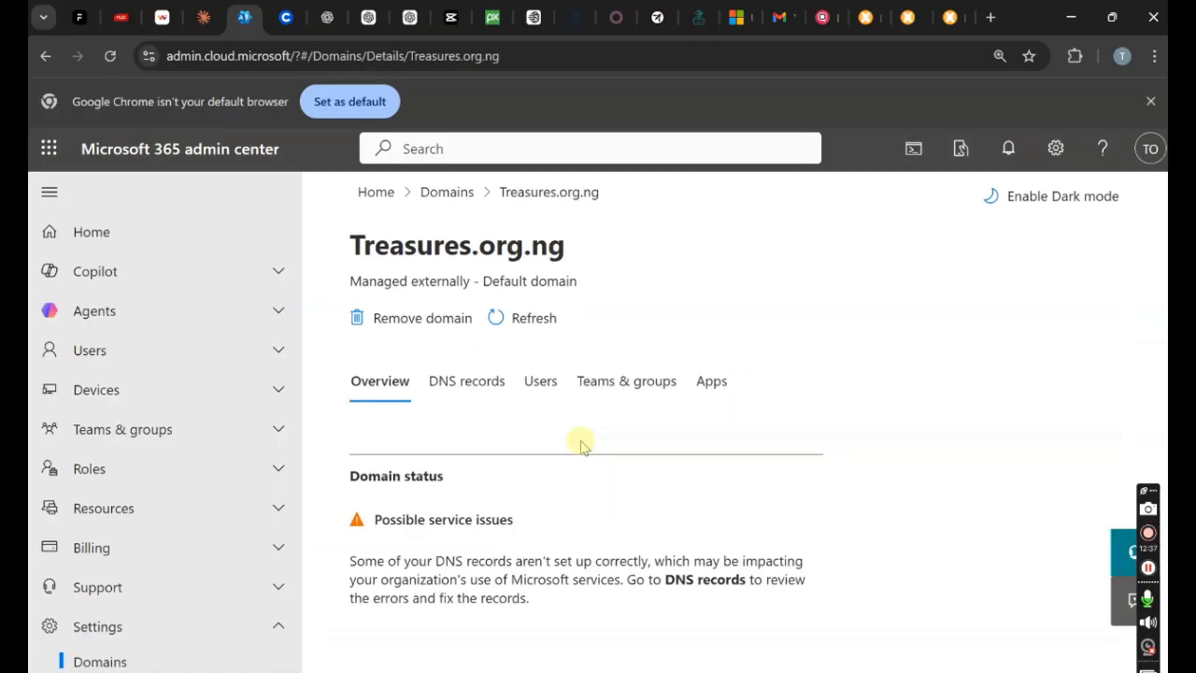
left_click(500, 388)
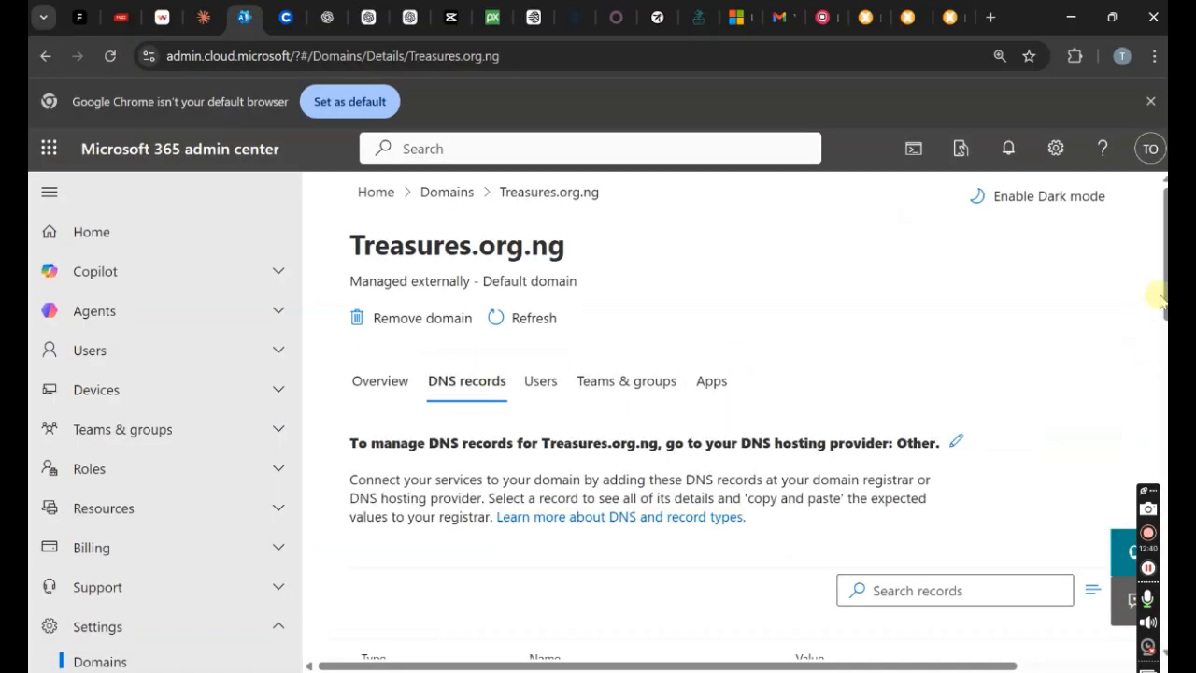
Step: Examine the statuses of the Microsoft Exchange MX, TXT and CNAME records and of the two DKIM selector records
scroll(1162, 361, "down", 1)
scroll(1157, 396, "down", 2)
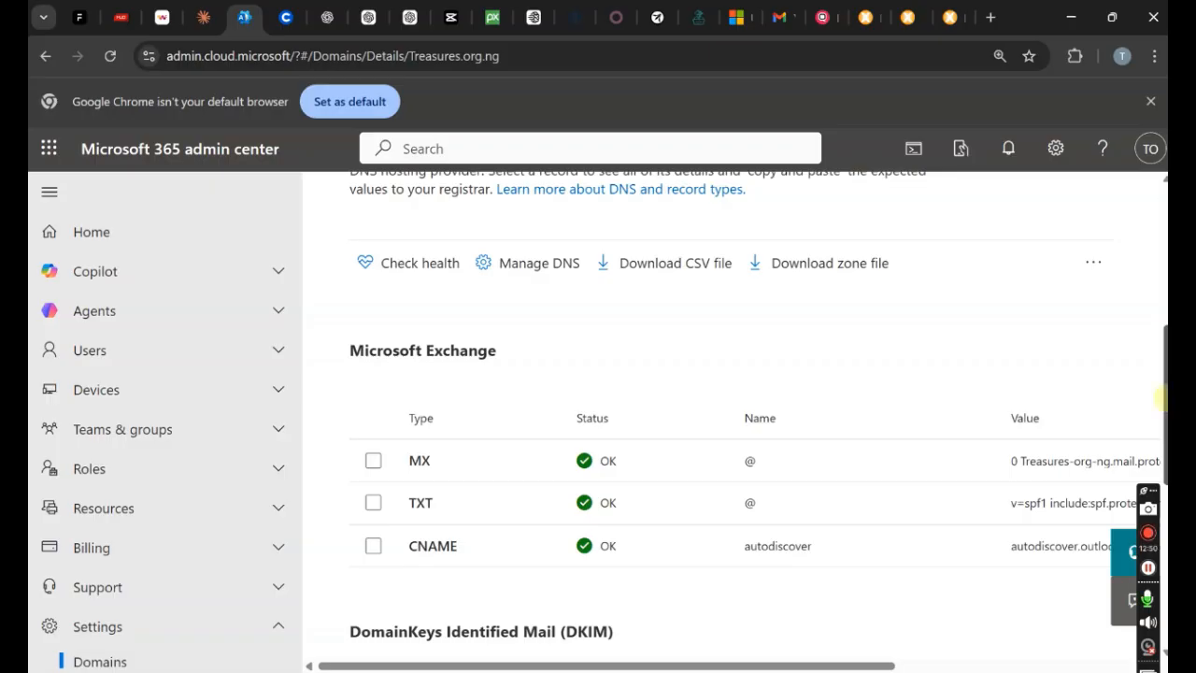
scroll(1159, 399, "down", 1)
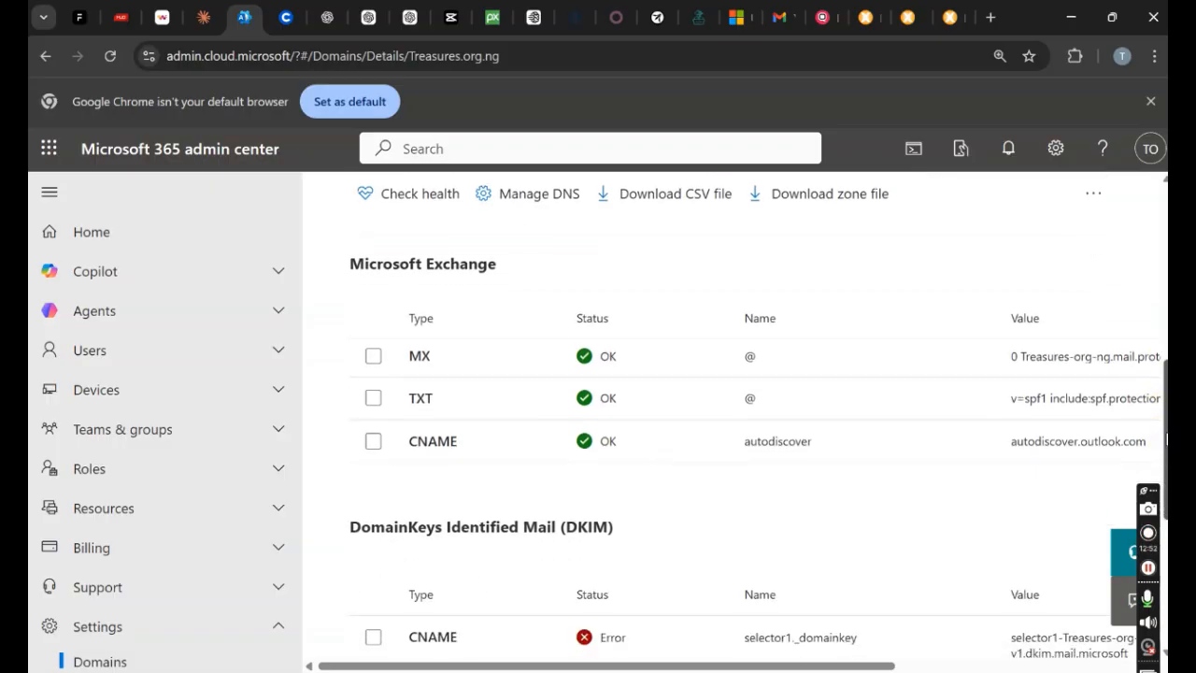
scroll(1167, 439, "down", 1)
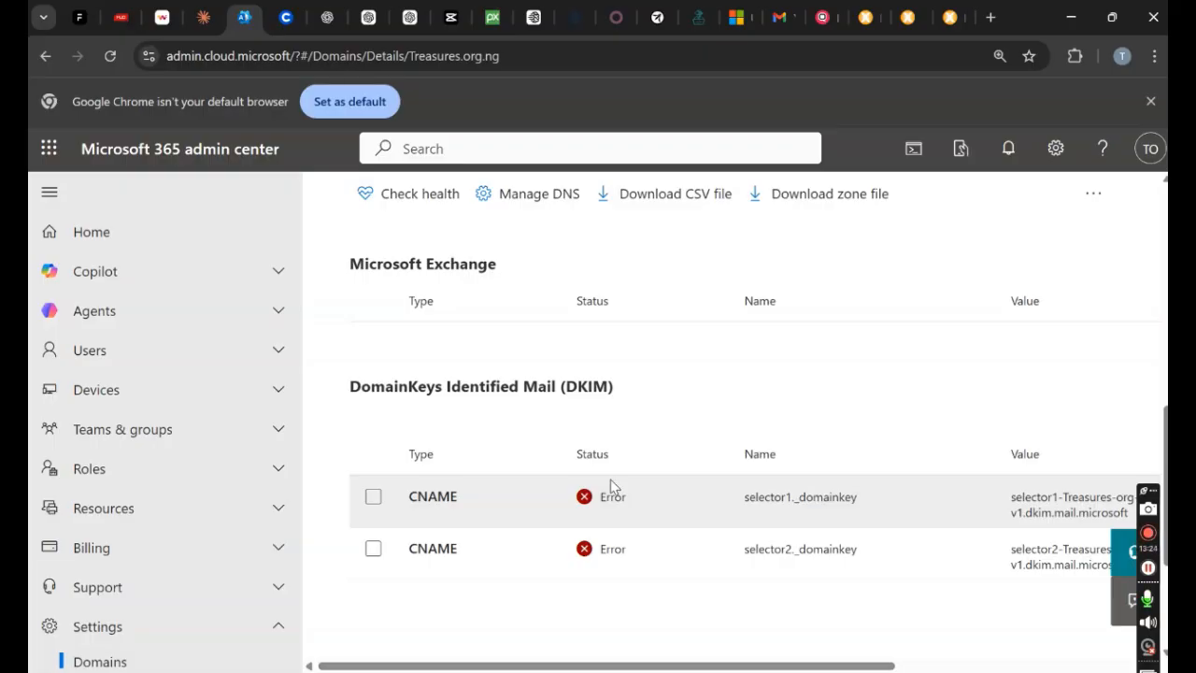
left_click_drag(1164, 434, 1164, 314)
scroll(1164, 317, "down", 1)
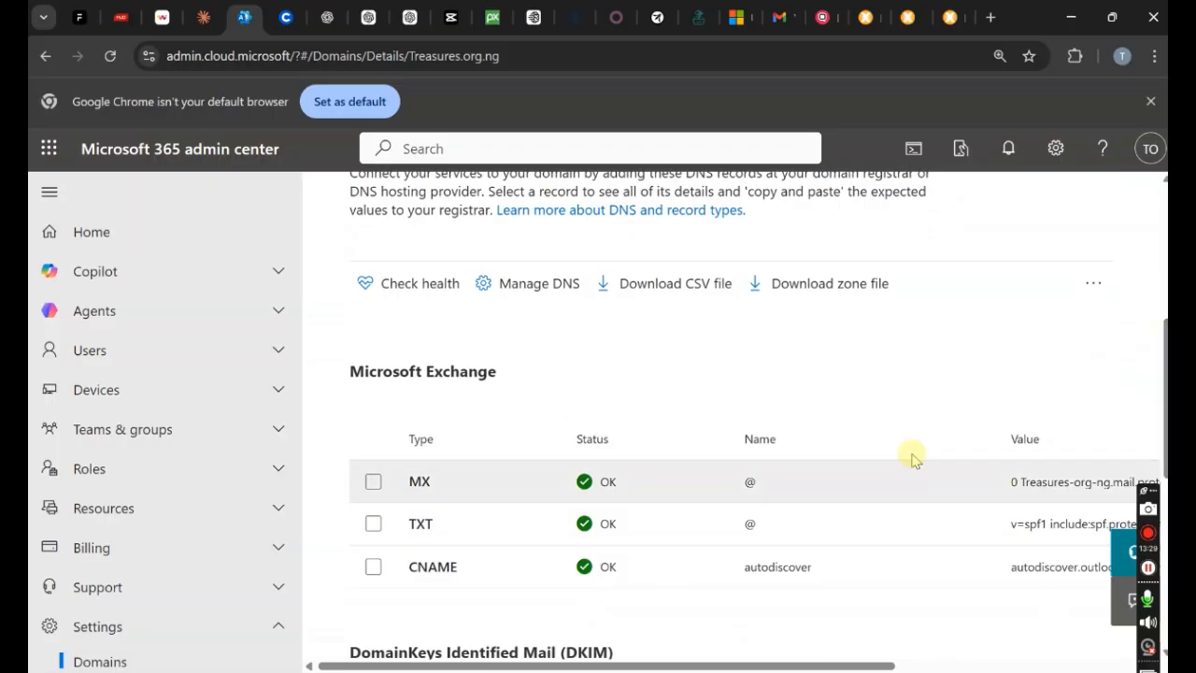
scroll(1164, 358, "down", 4)
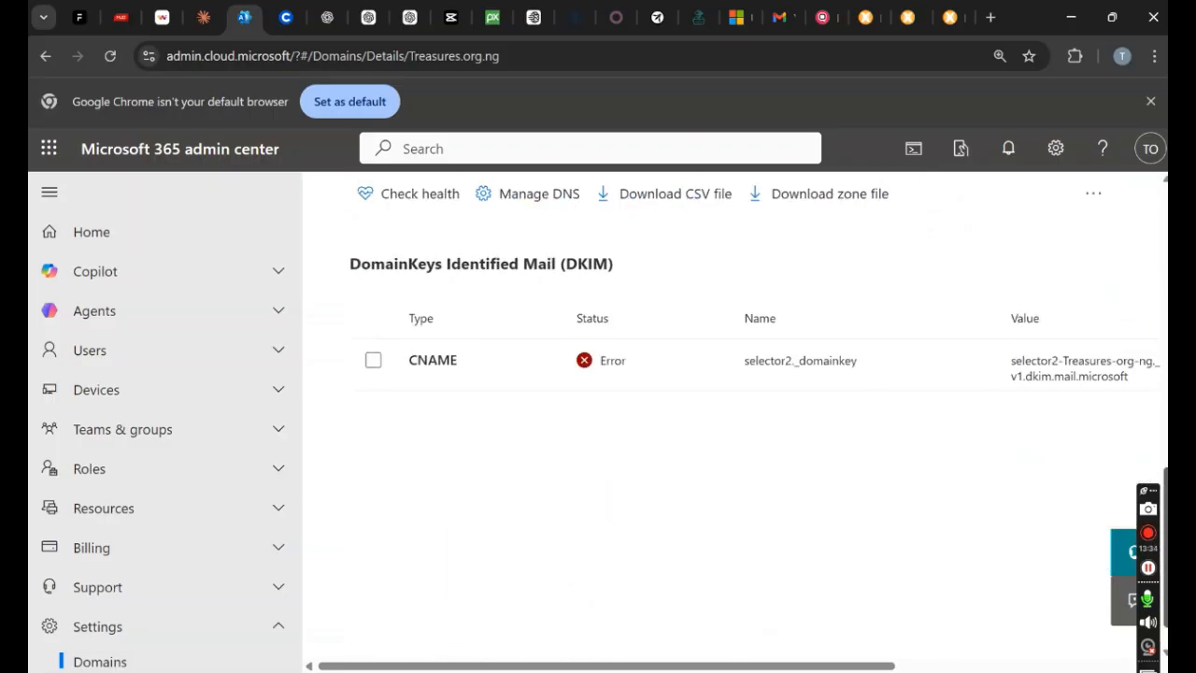
scroll(1164, 357, "up", 3)
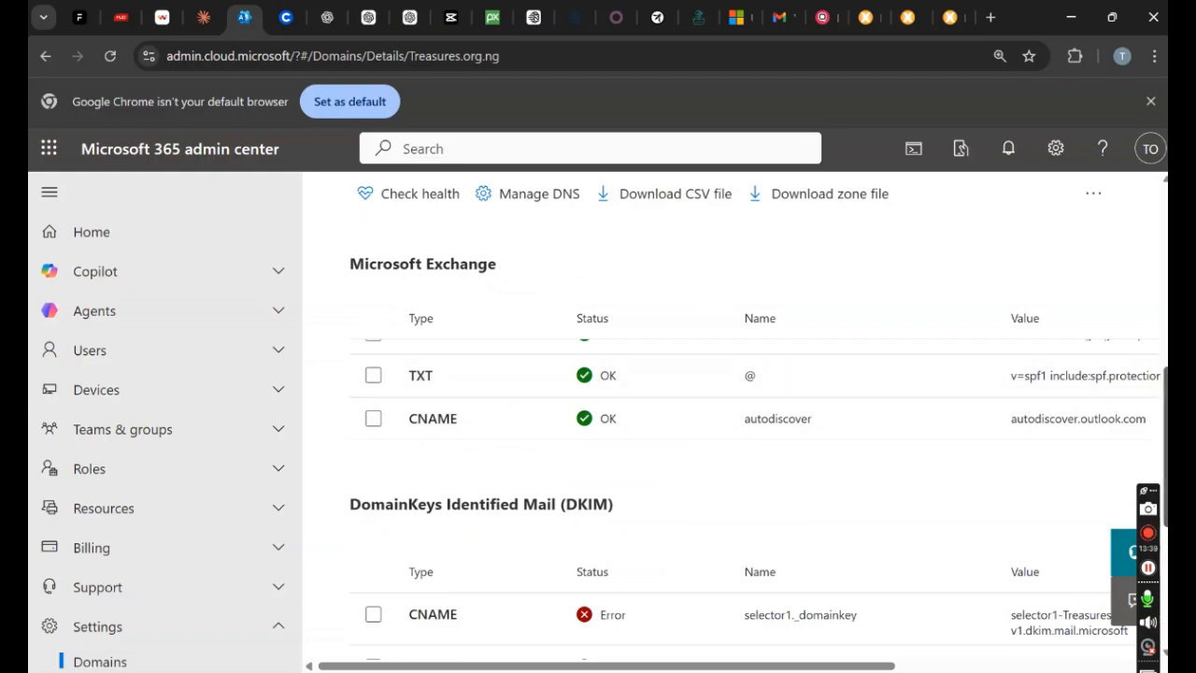
scroll(755, 421, "down", 2)
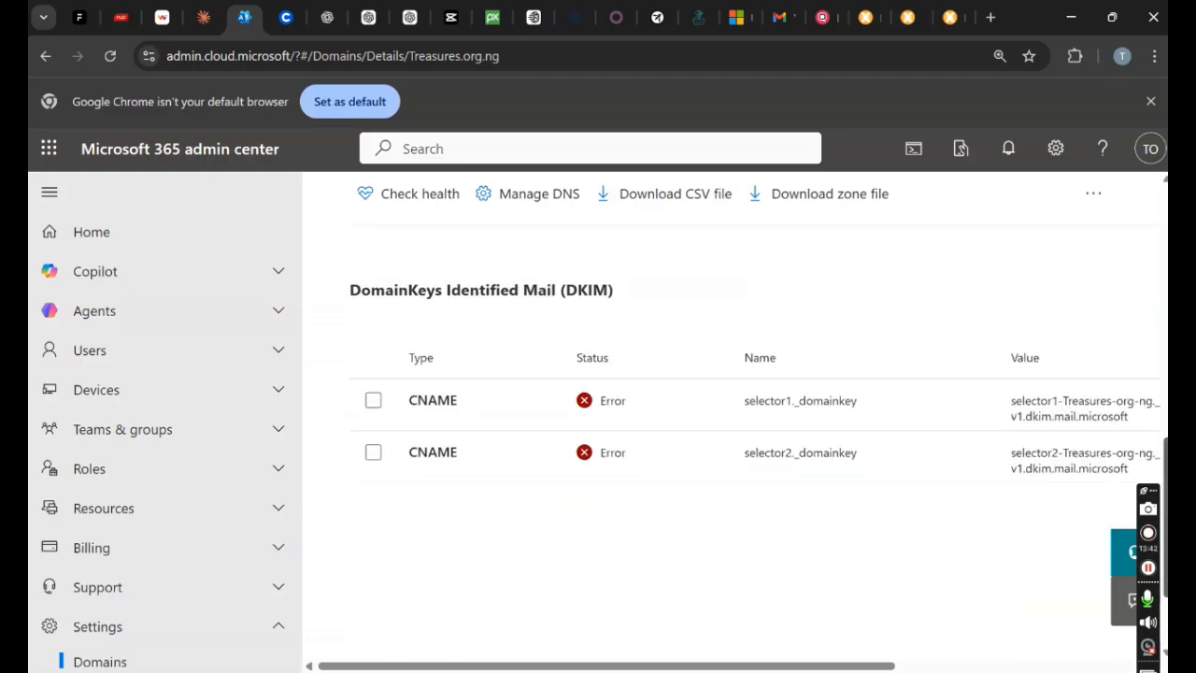
scroll(315, 354, "down", 1)
Step: Open the Security admin center from the Microsoft 365 admin center and look through Microsoft Defender's navigation
left_click_drag(315, 353, 336, 555)
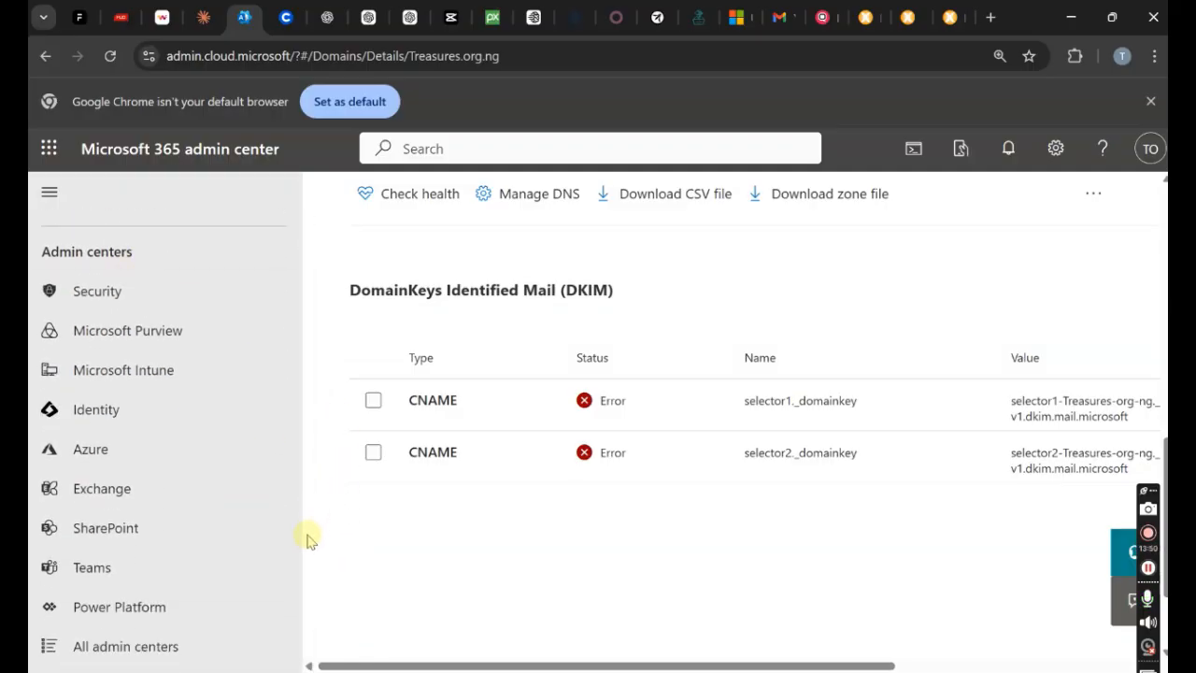
left_click_drag(315, 283, 302, 473)
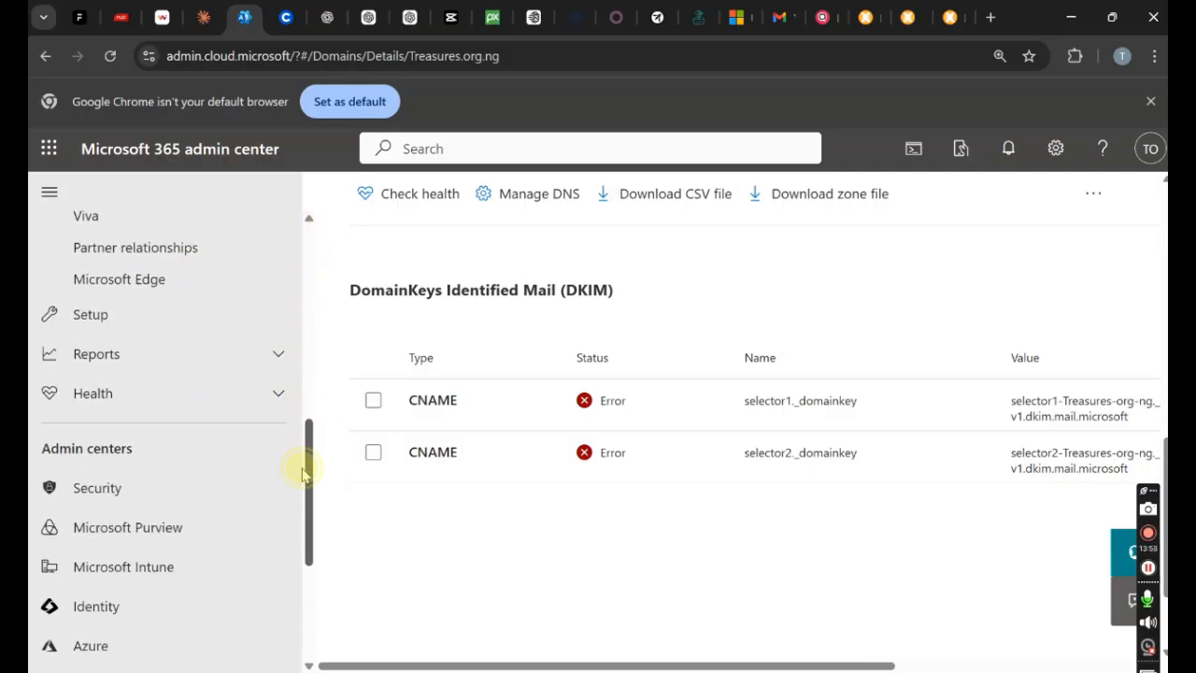
left_click(140, 498)
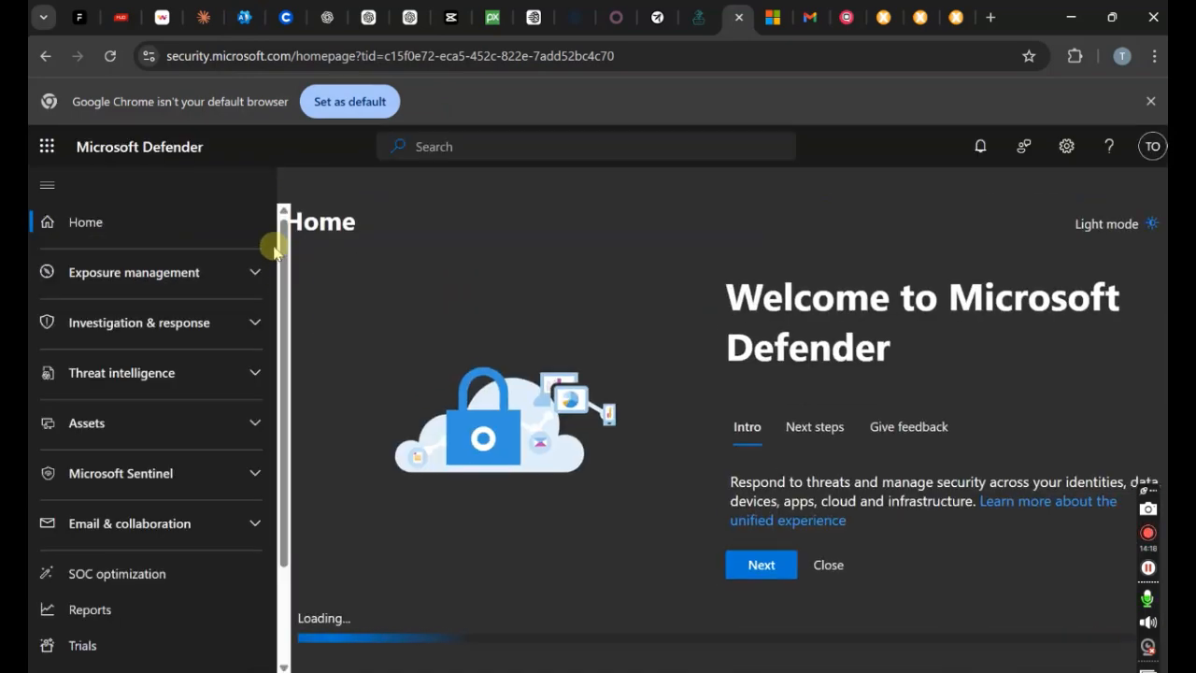
left_click_drag(281, 241, 275, 393)
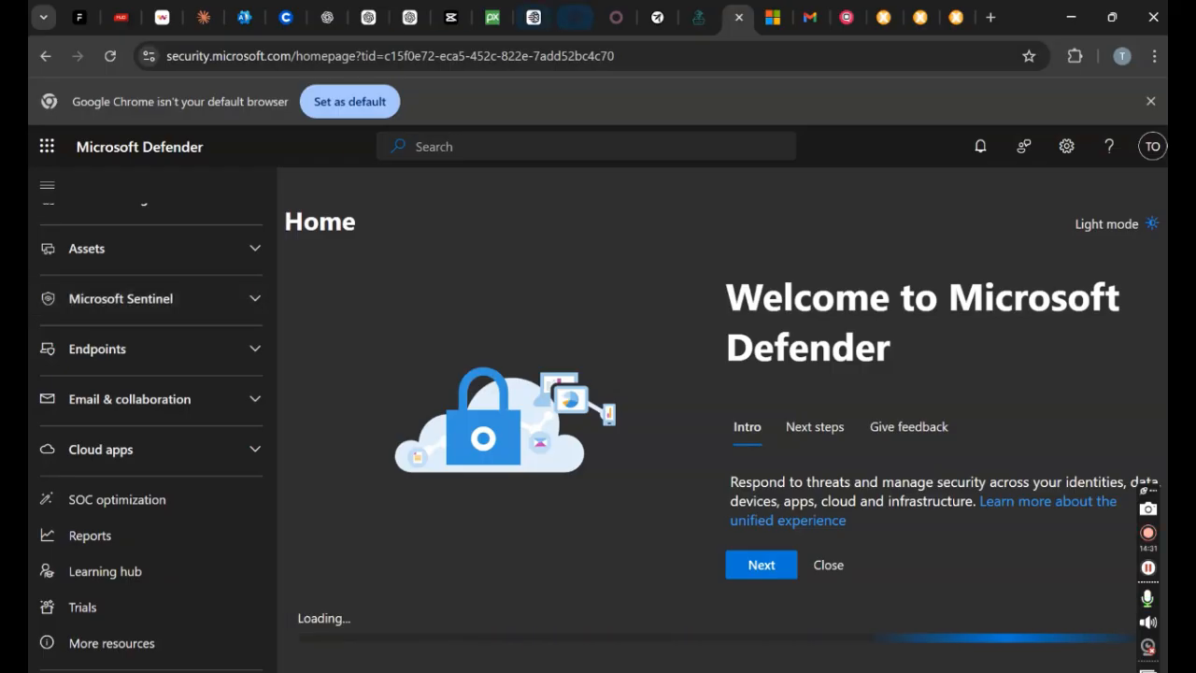
Step: Glance at the MXToolbox lookup for treasures.org.ng, and open dmarcian.com in a new browser tab
left_click(883, 16)
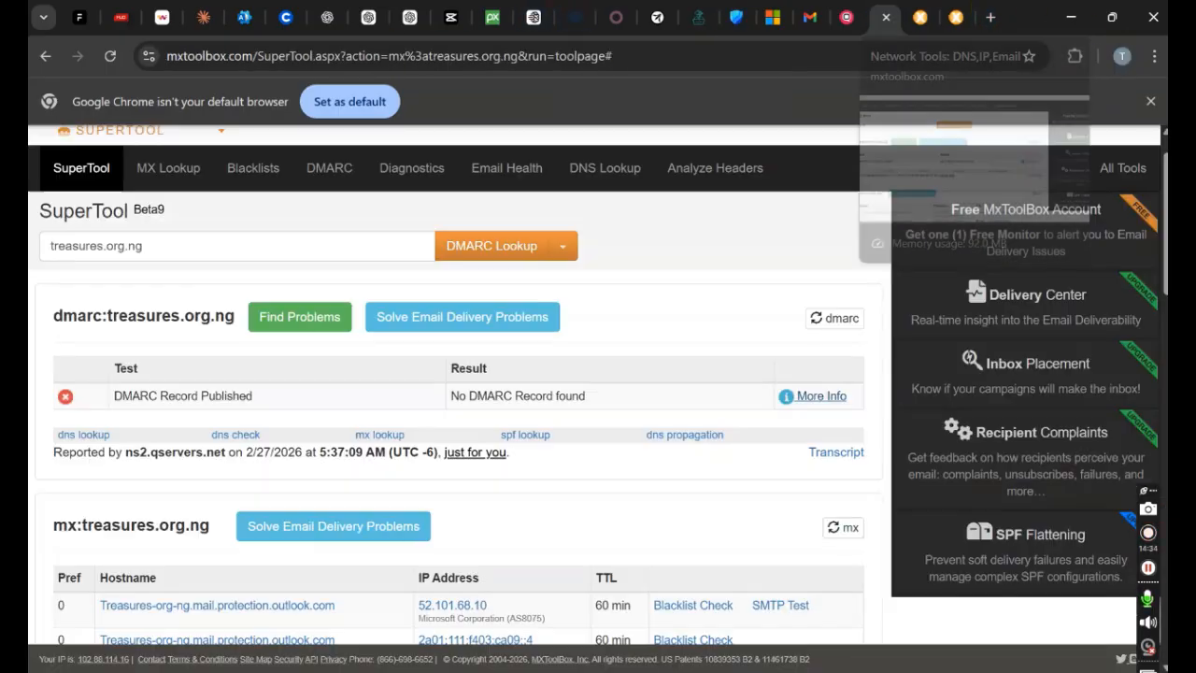
left_click(993, 16)
type("d")
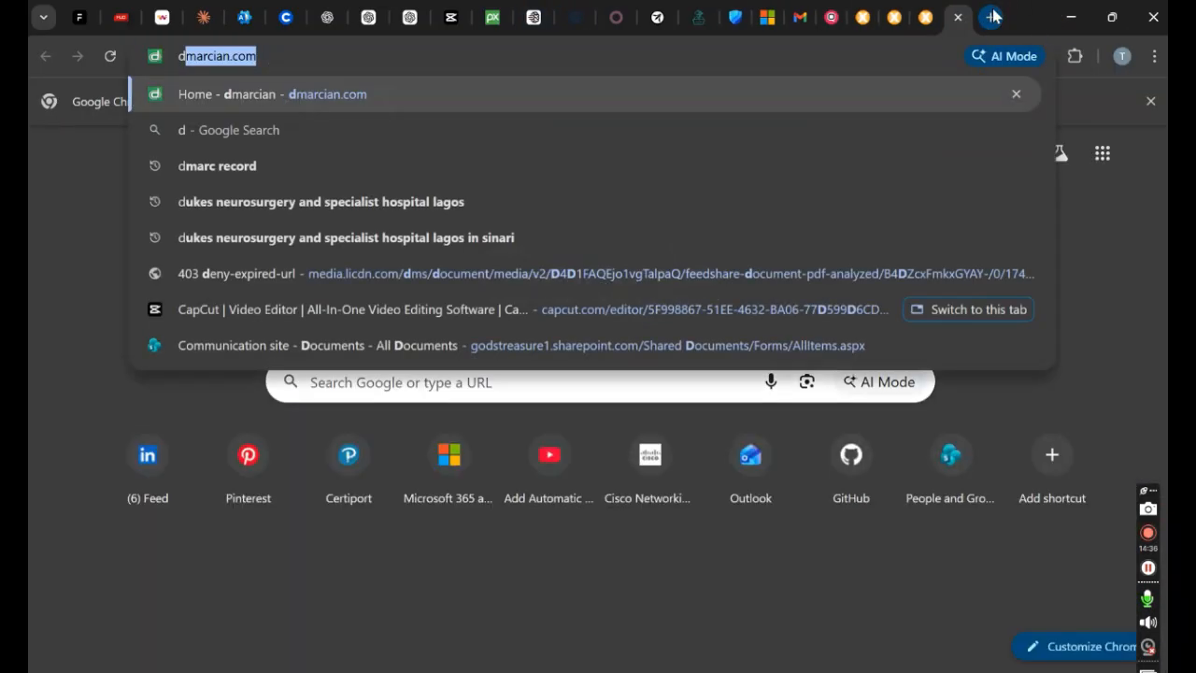
type("marcian.com")
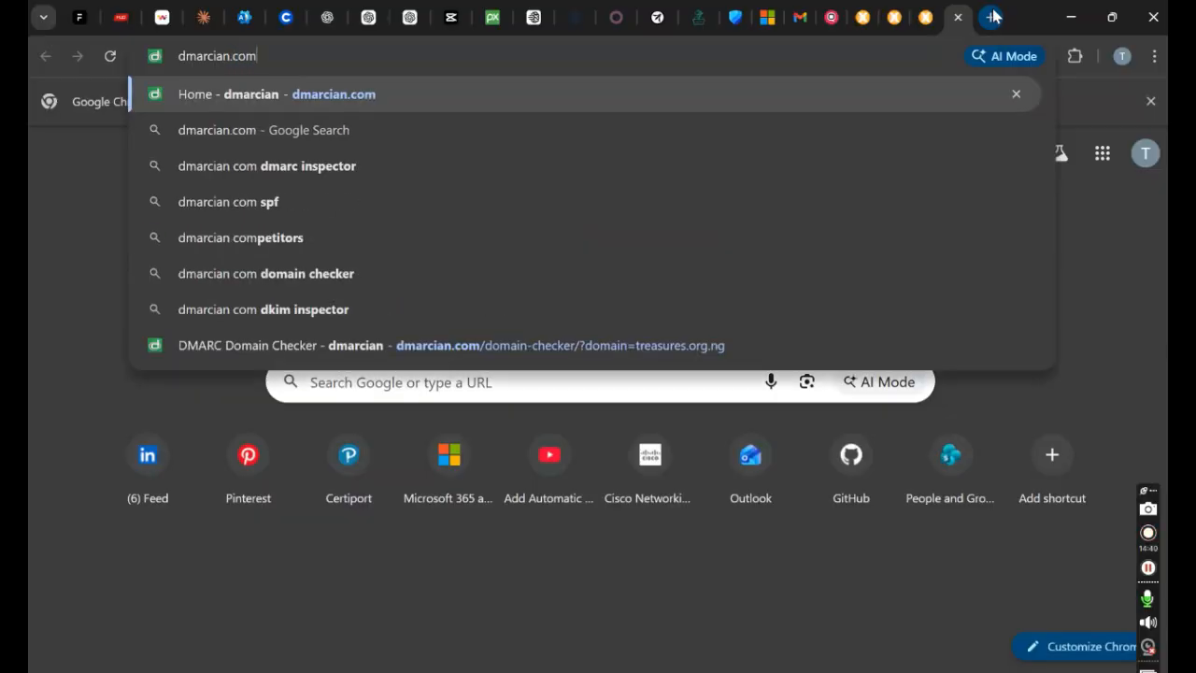
key("Return")
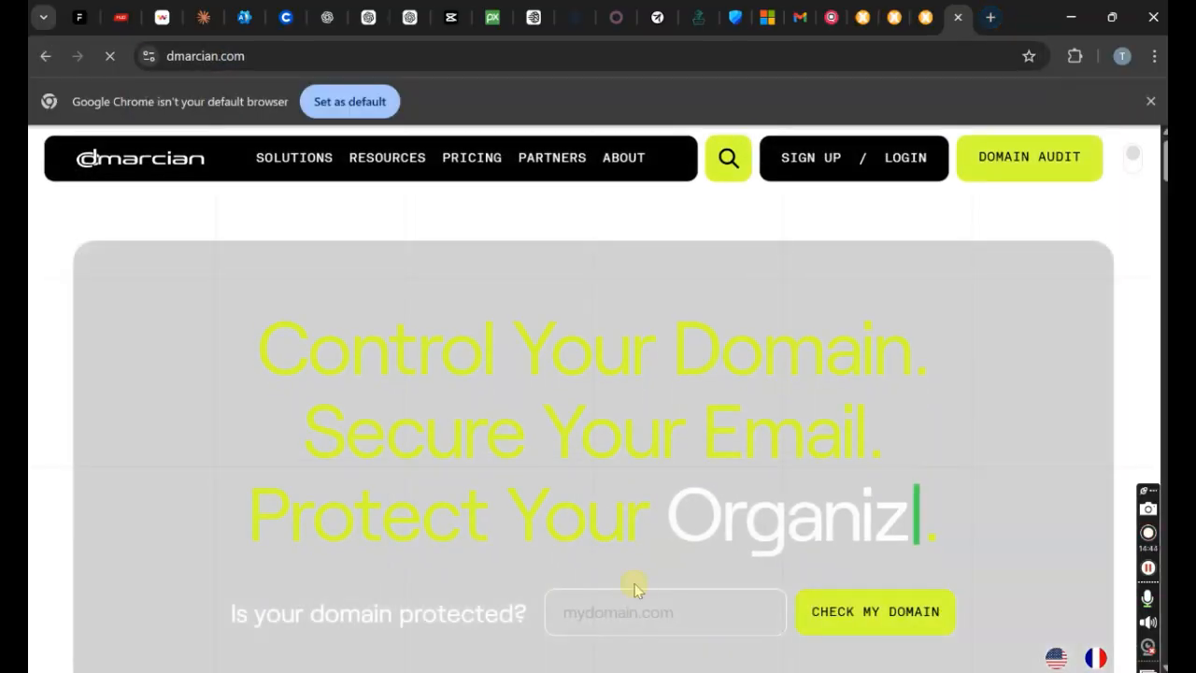
Step: Run dmarcian's domain check on treasures.org.ng and review its DMARC, SPF and DKIM results
left_click(609, 607)
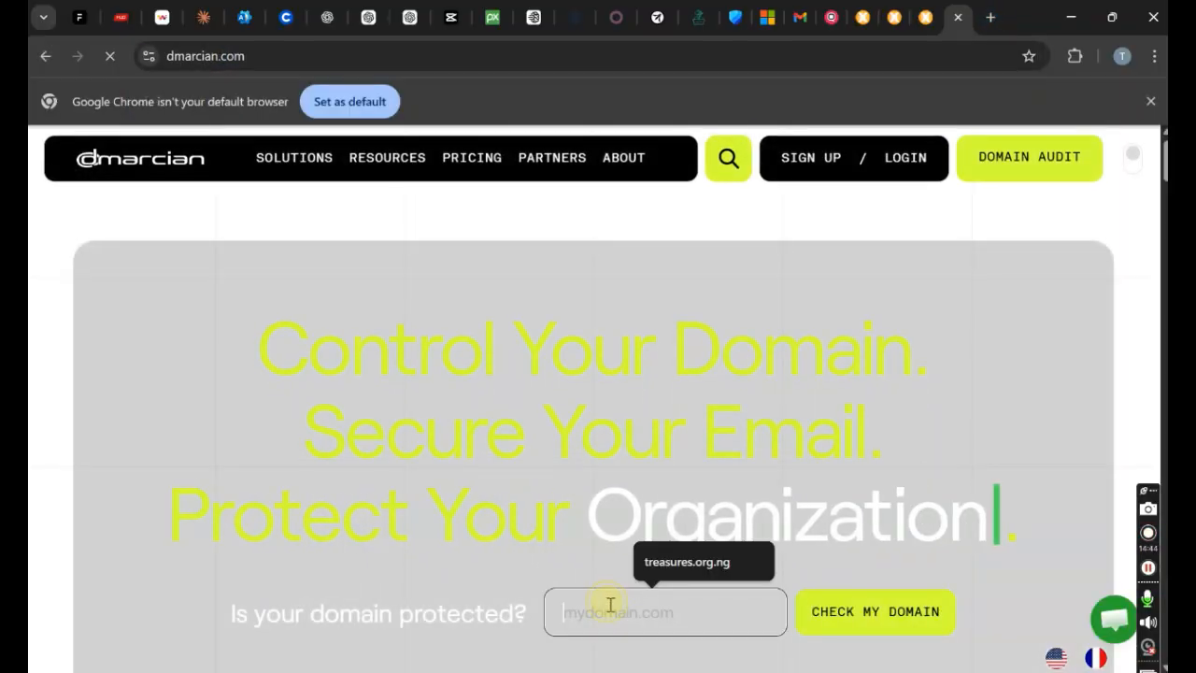
left_click(675, 564)
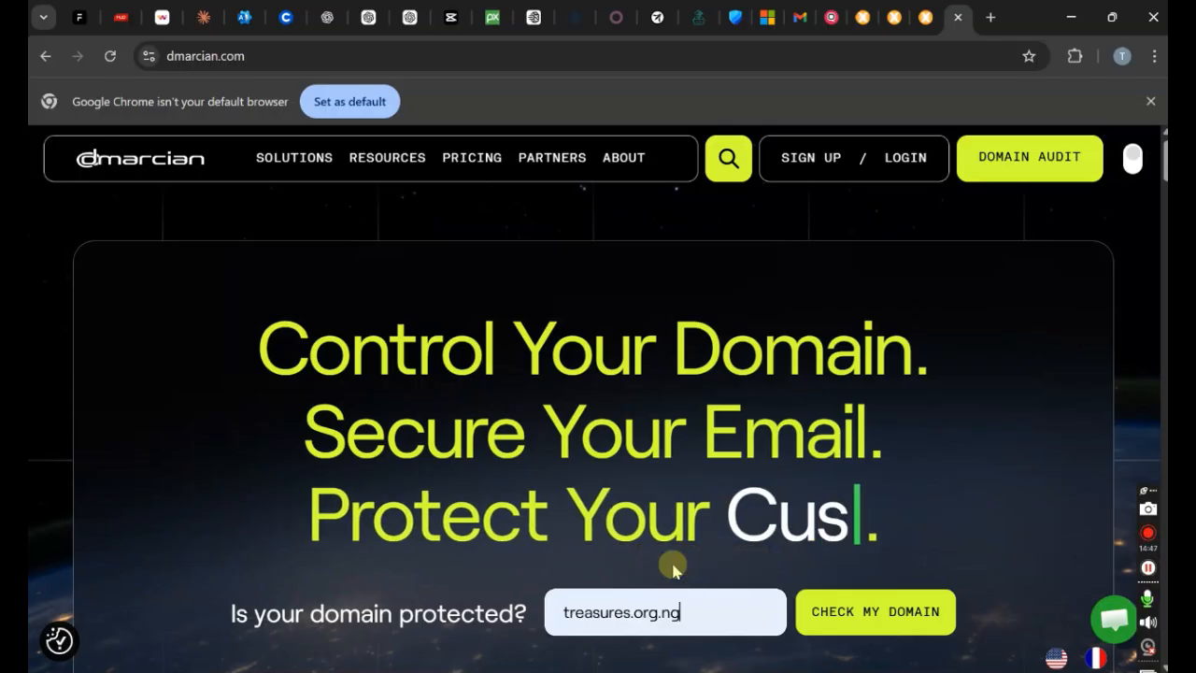
left_click(886, 620)
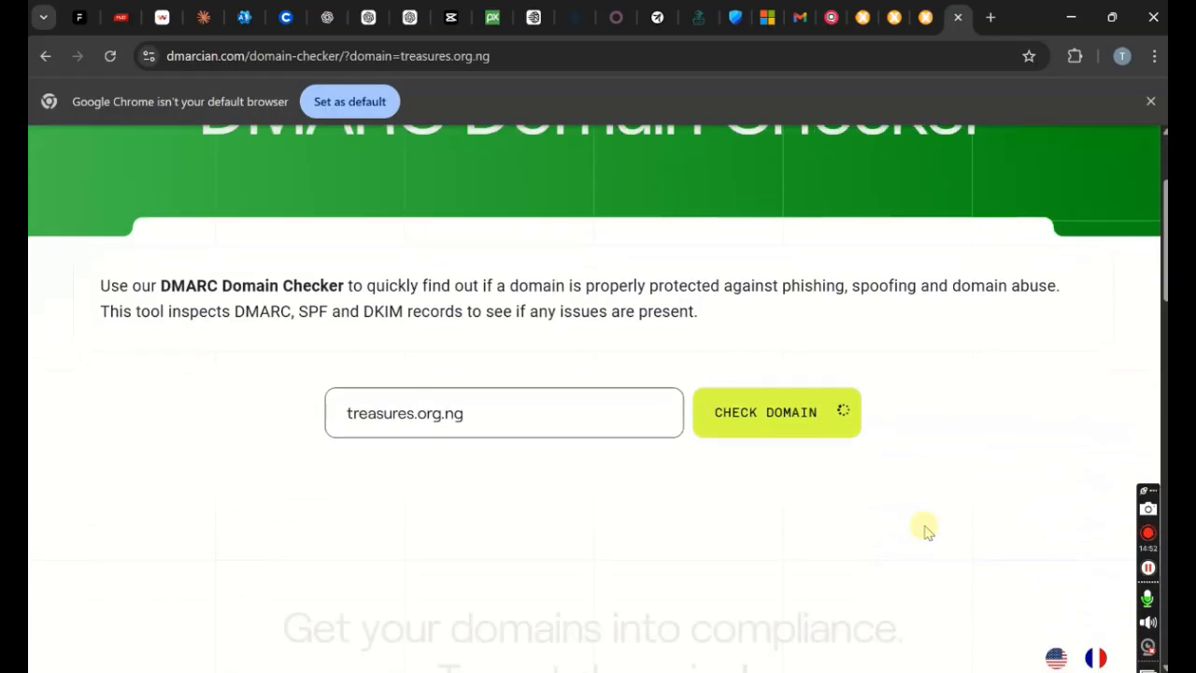
left_click_drag(1162, 180, 1158, 221)
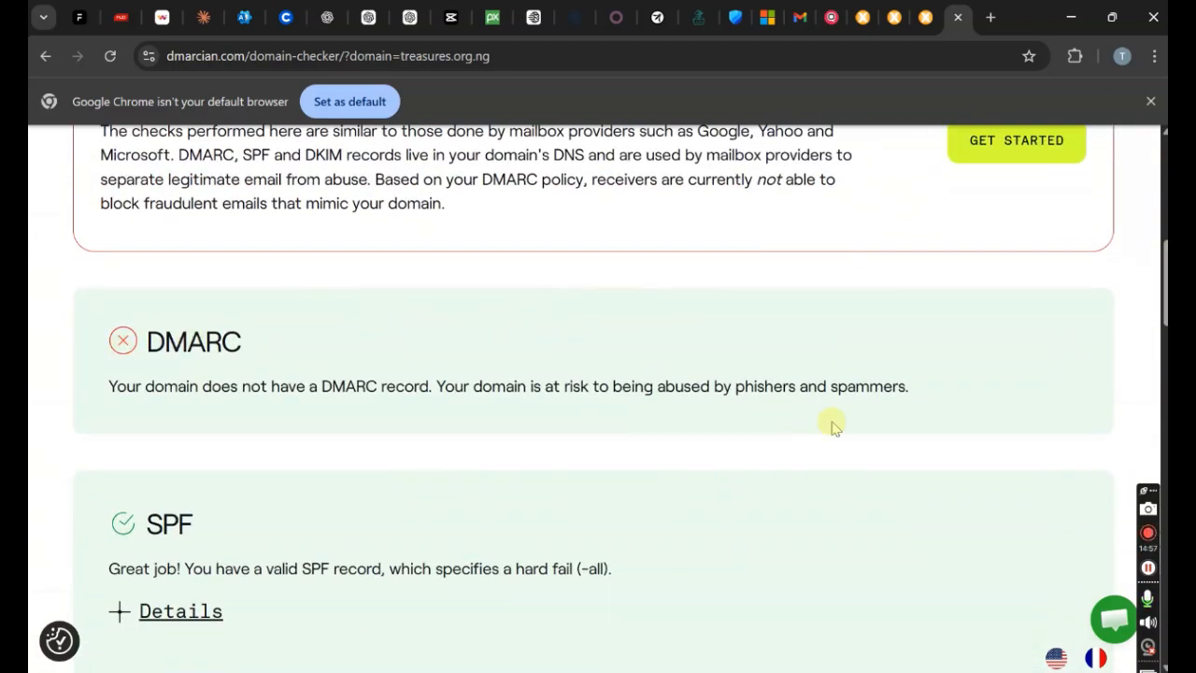
left_click_drag(1161, 283, 1156, 320)
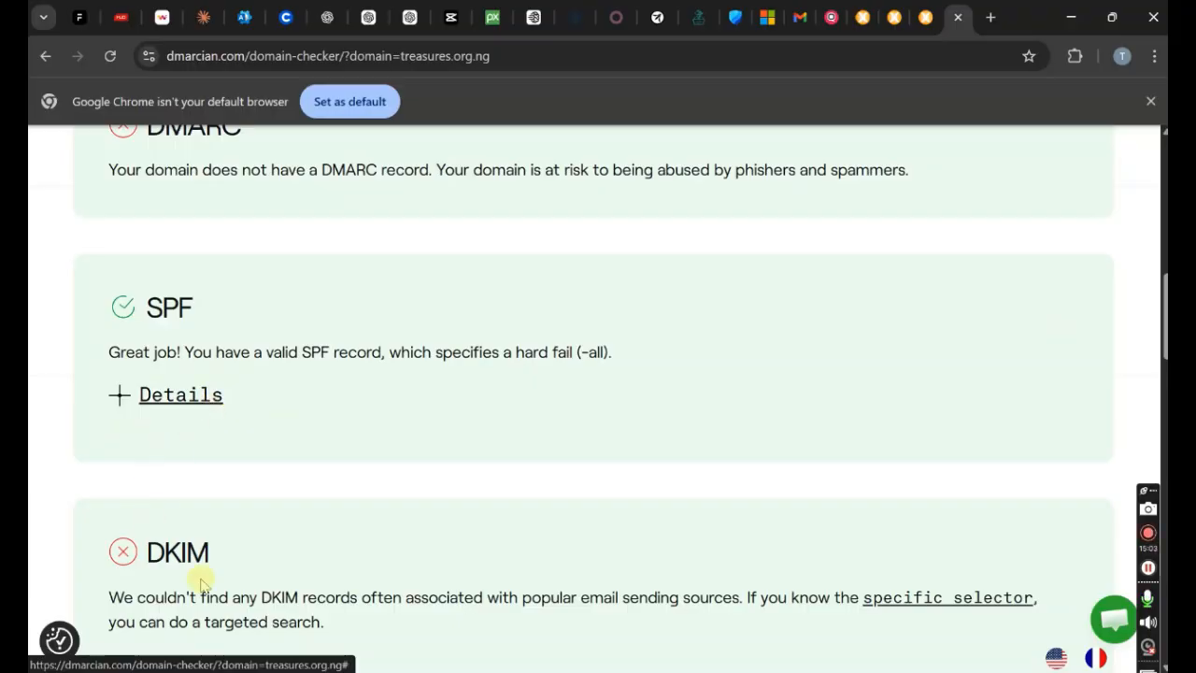
left_click_drag(1162, 332, 1153, 213)
Step: Switch to the MXToolbox SuperTool page and close the first two MXToolbox browser tabs
left_click(862, 14)
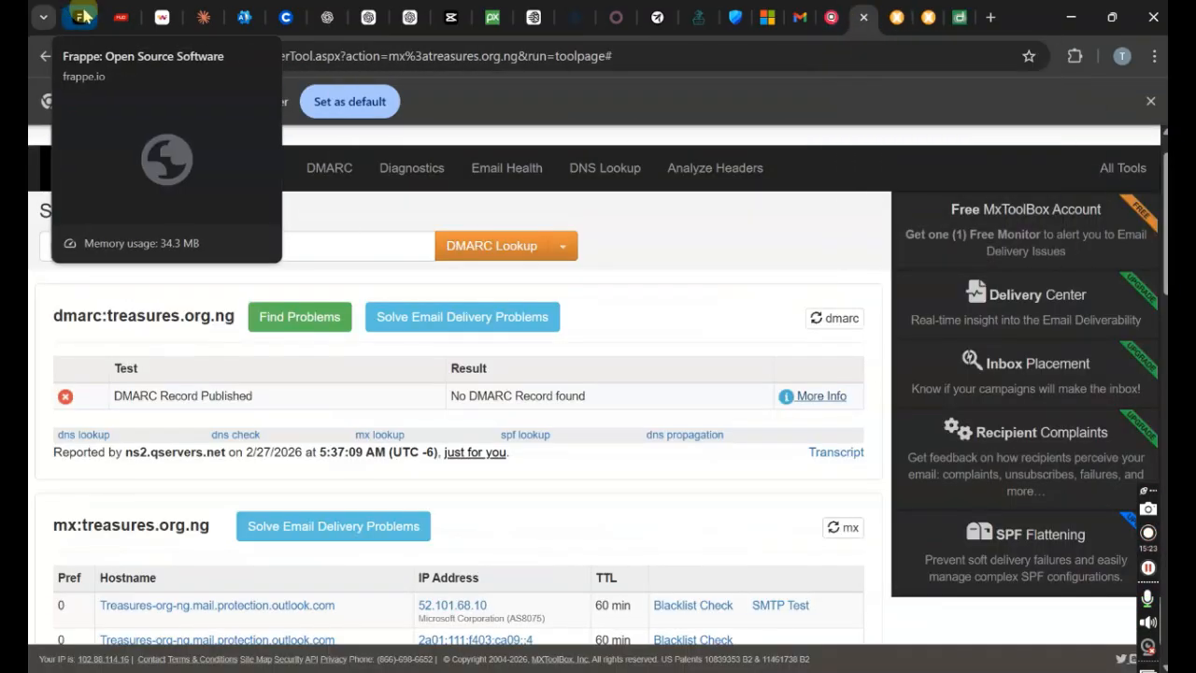
left_click(864, 17)
left_click(864, 17)
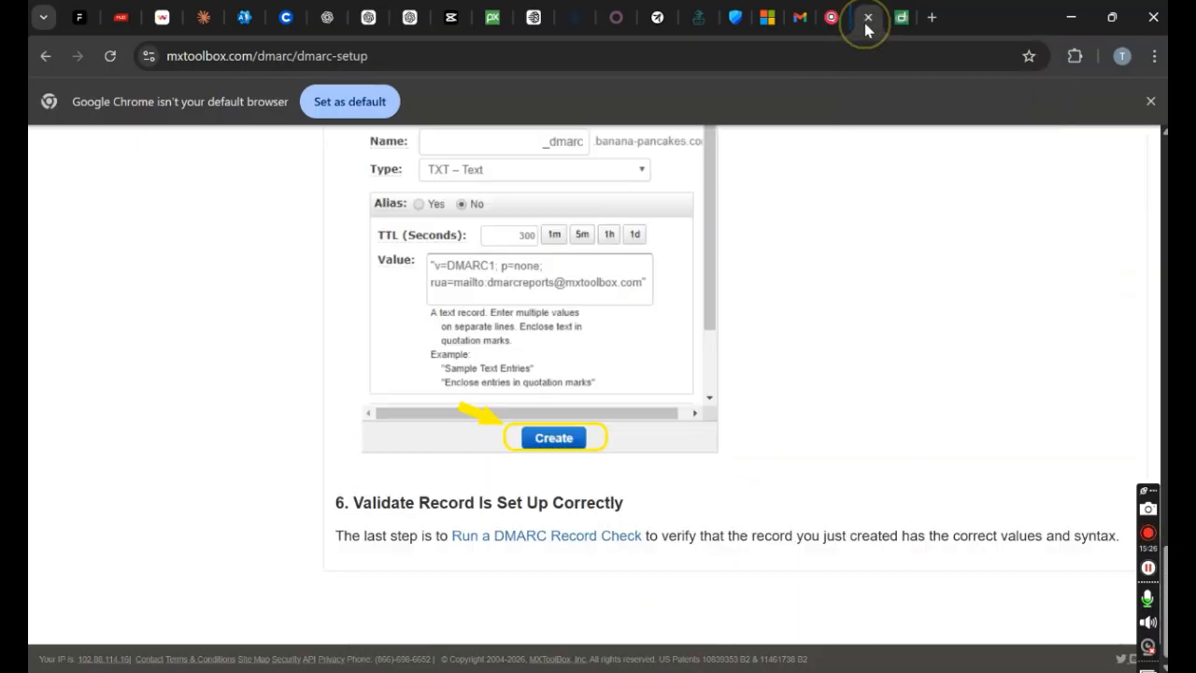
Step: Close the MXToolbox DMARC setup page, search for mxtoolbox in a new browser tab, and open its MX Lookup tool
left_click(864, 17)
left_click(897, 18)
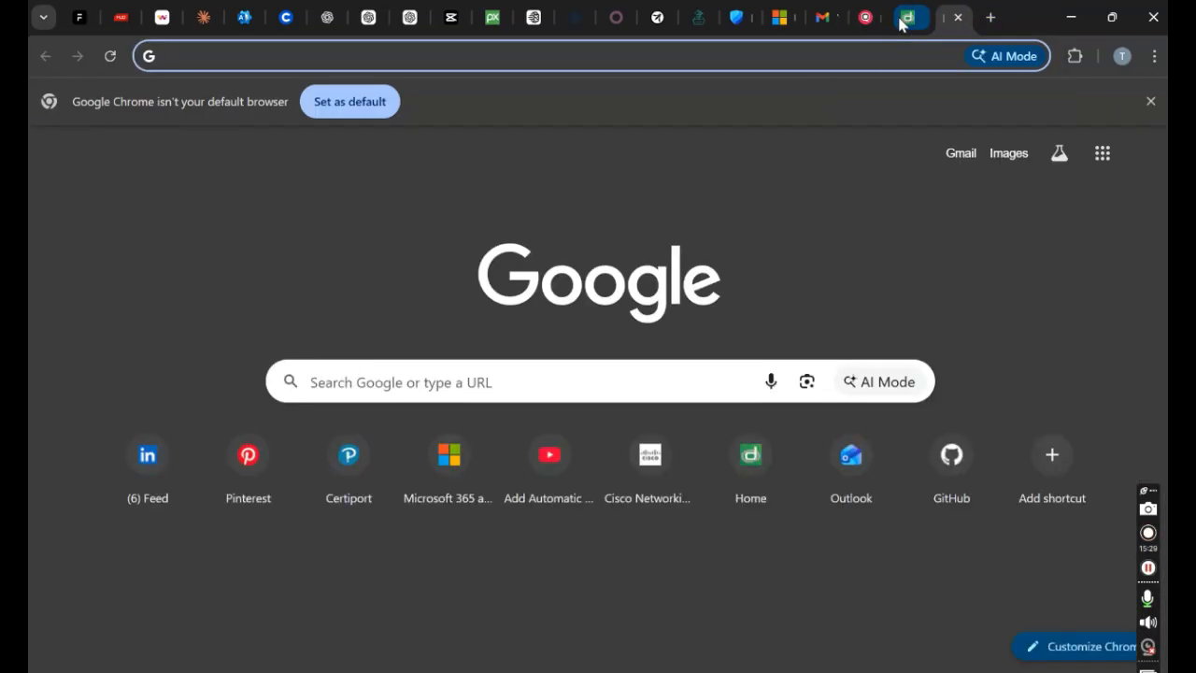
type("mx")
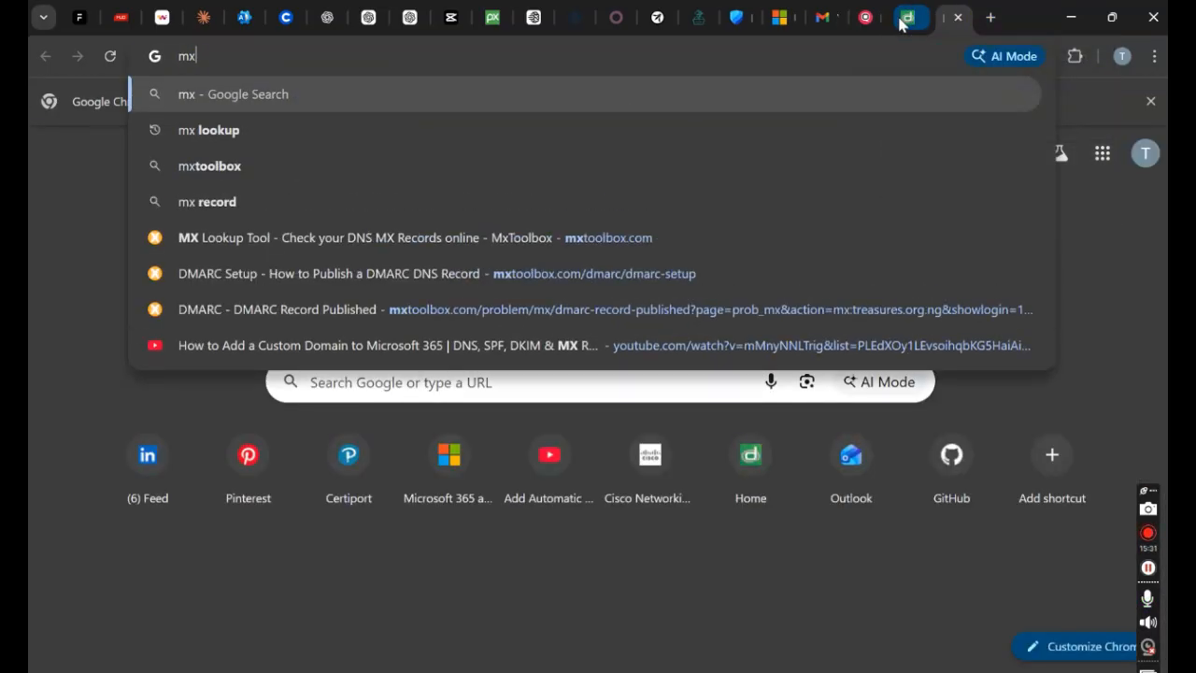
left_click(707, 163)
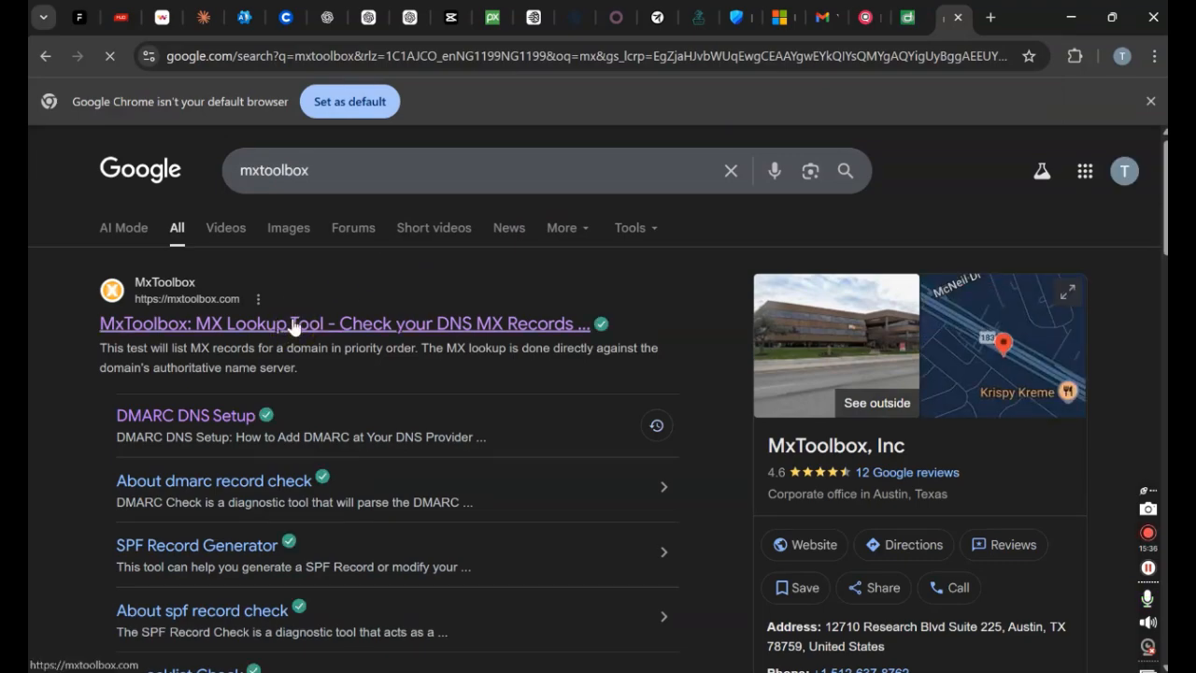
left_click(292, 325)
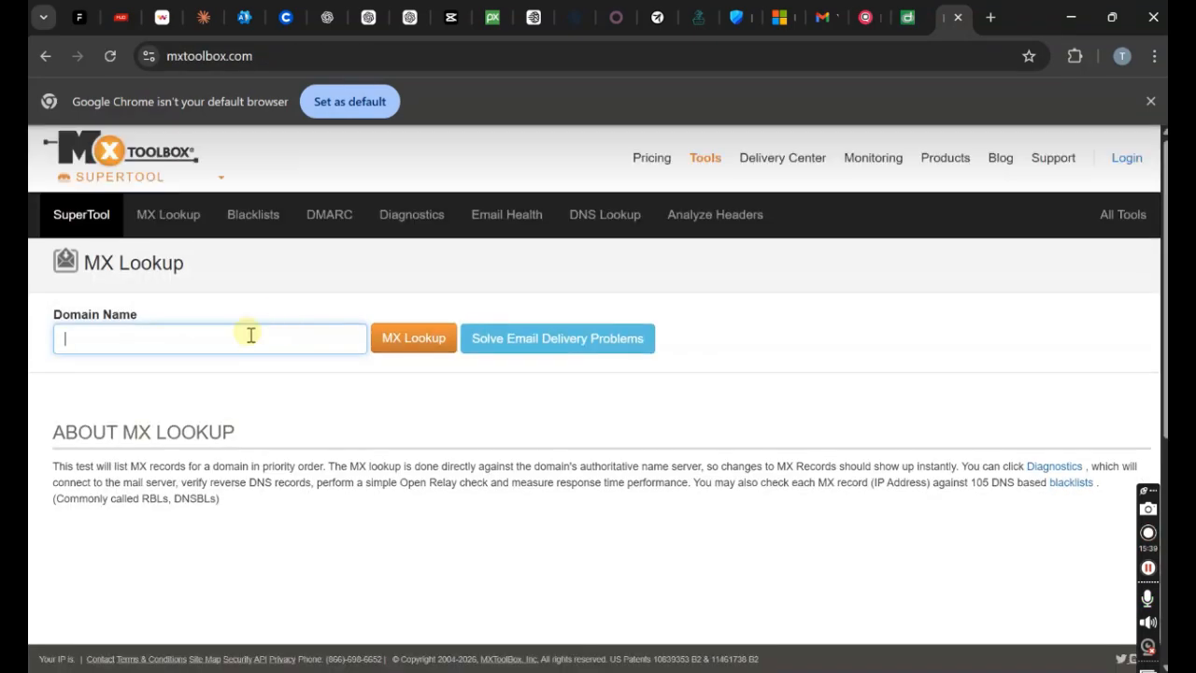
Step: Run an MX lookup on treasures.org.ng and review the mail server, DMARC and DNS test results
type("tre")
left_click(217, 376)
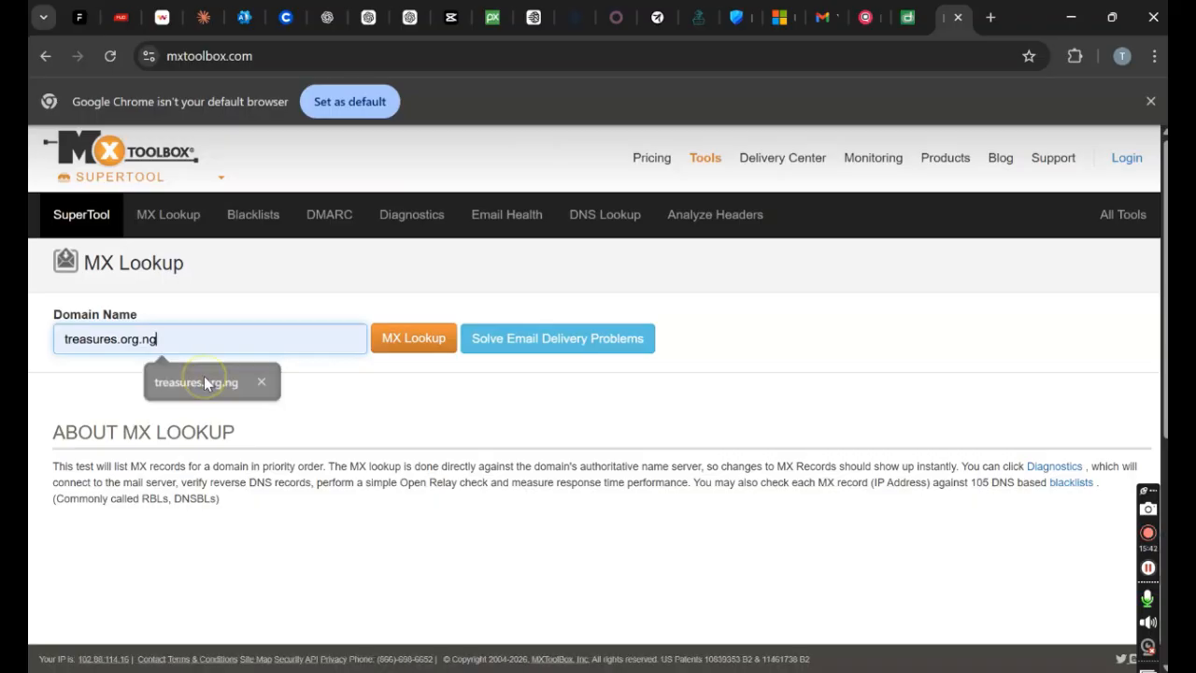
left_click(419, 348)
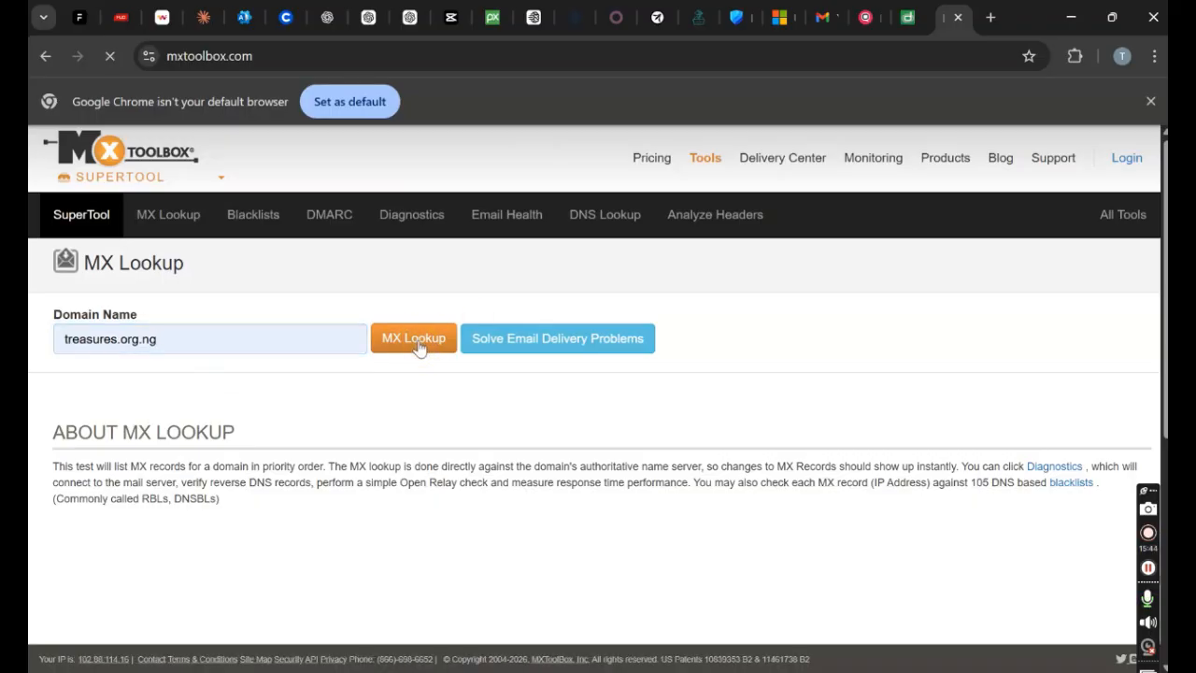
left_click_drag(1165, 221, 1155, 266)
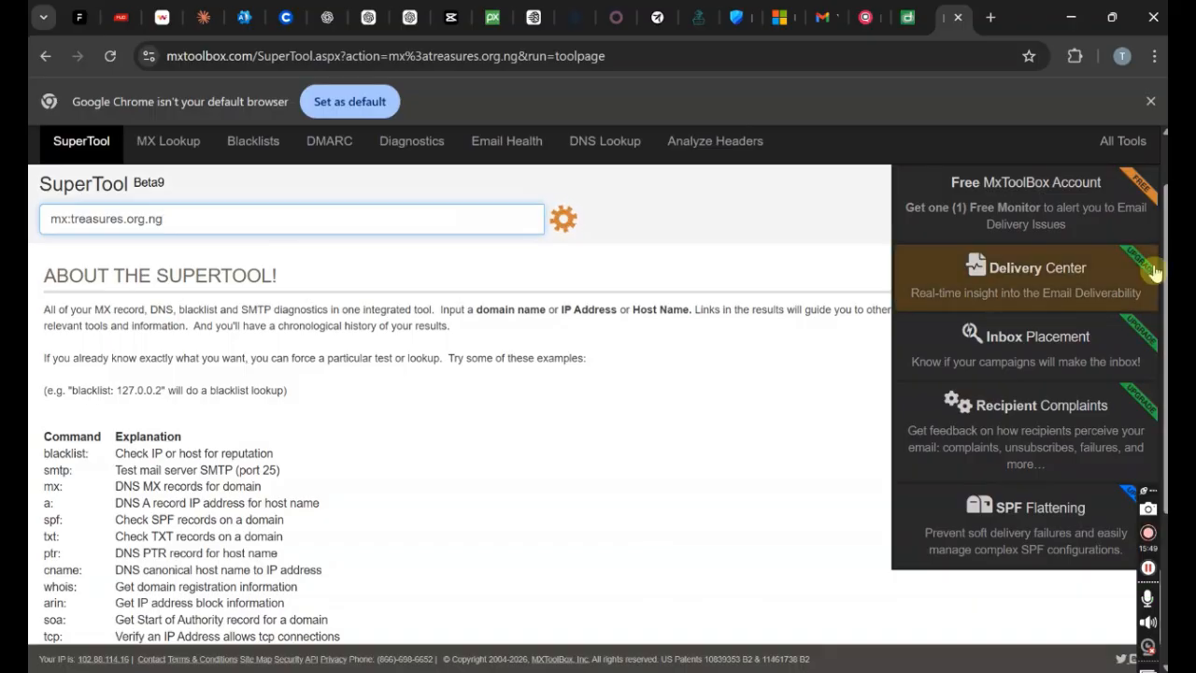
scroll(1159, 247, "down", 2)
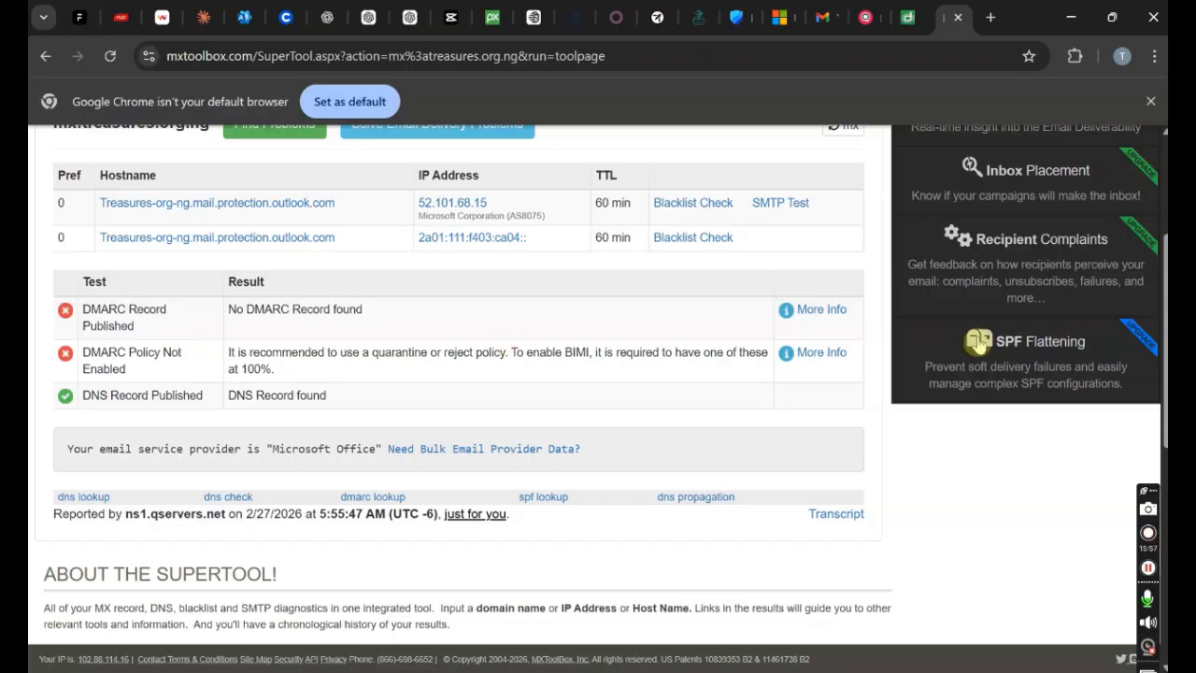
scroll(1073, 241, "down", 6)
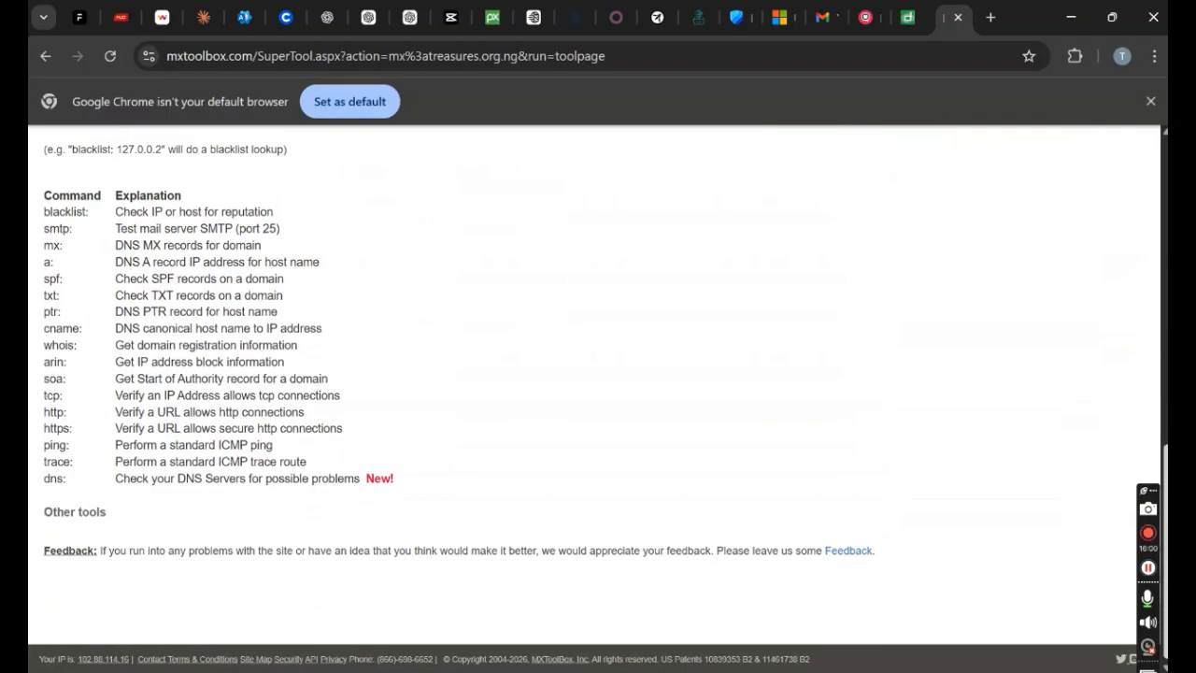
scroll(1073, 241, "up", 9)
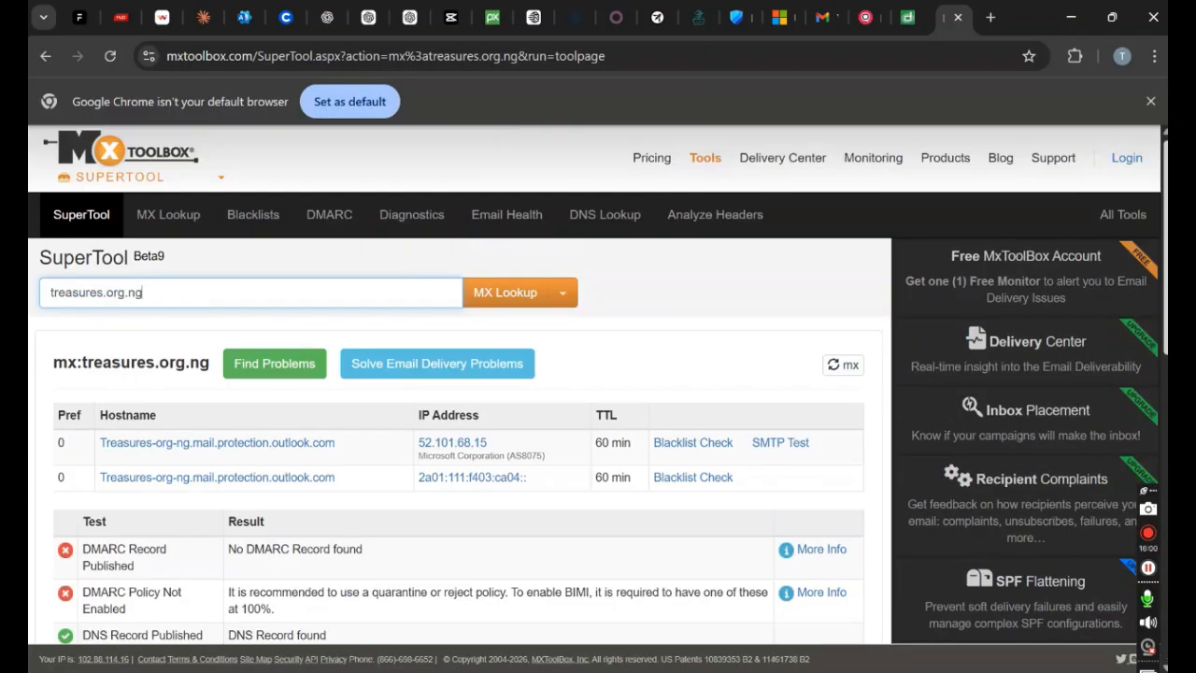
Step: Change the SuperTool lookup type to DKIM and run it for selector1.dkim:treasures.org.ng and selector2.dkim:treasures.org.ng
left_click(567, 297)
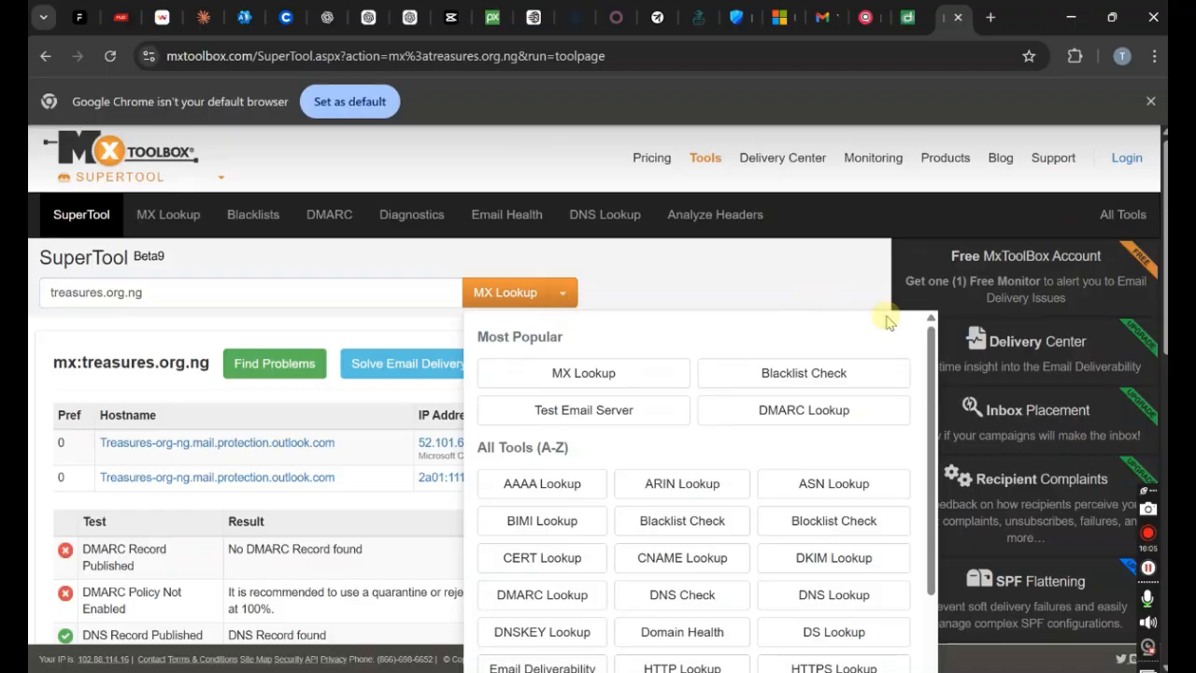
left_click_drag(929, 370, 903, 533)
left_click(900, 532)
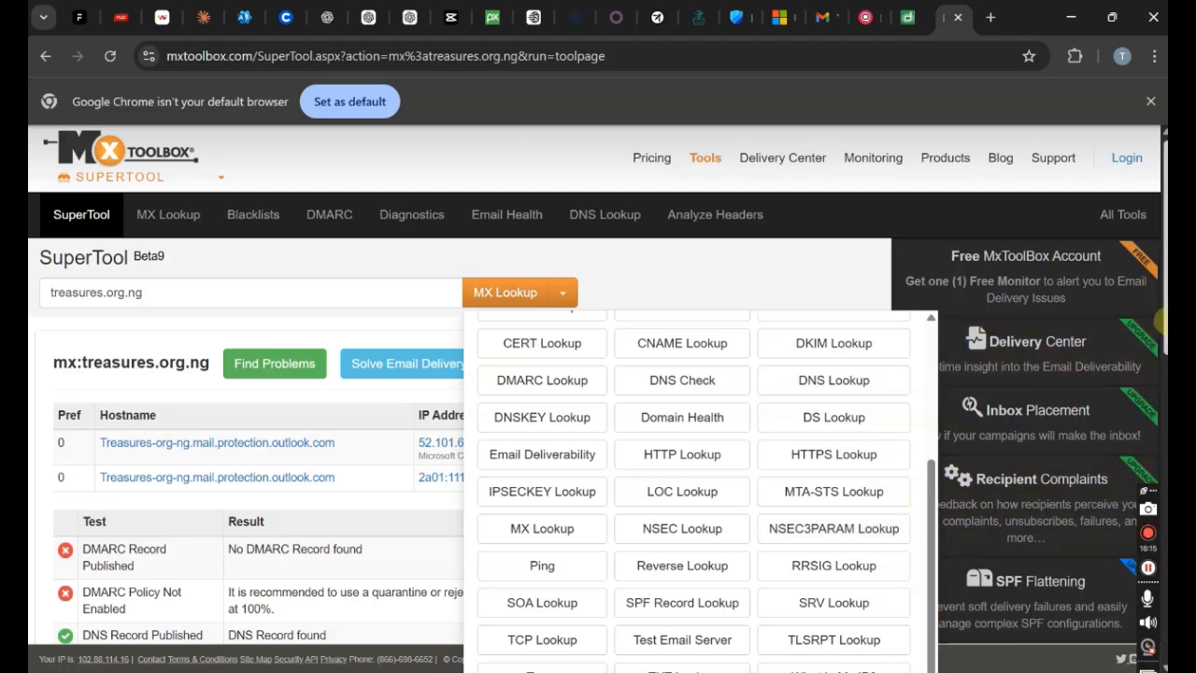
scroll(1159, 320, "down", 1)
left_click(841, 314)
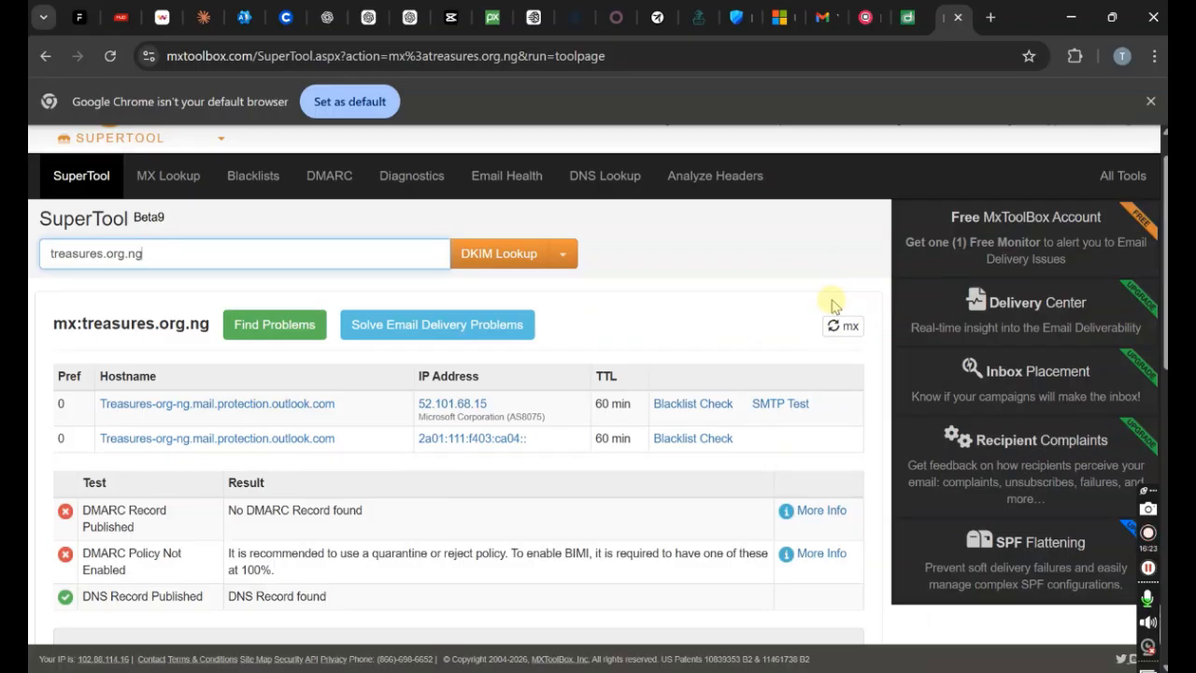
left_click(505, 264)
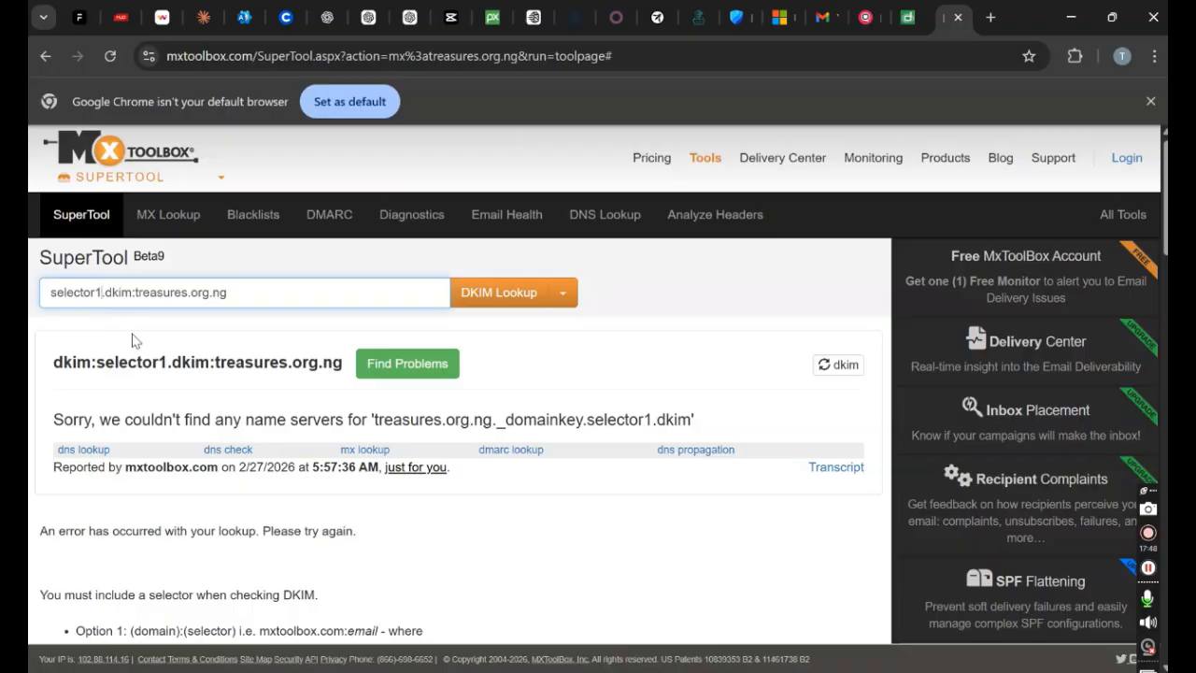
left_click(481, 292)
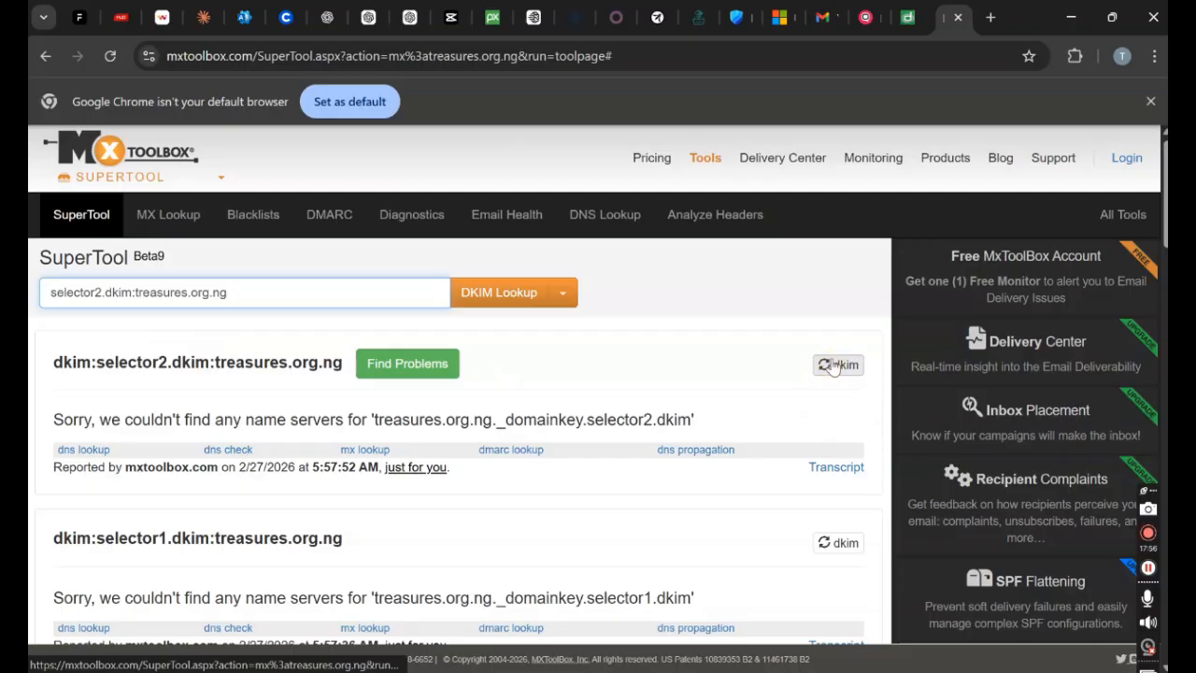
Step: Review the dmarcian domain check of treasures.org.ng again and compare it with the MXToolbox DKIM lookups
left_click(908, 17)
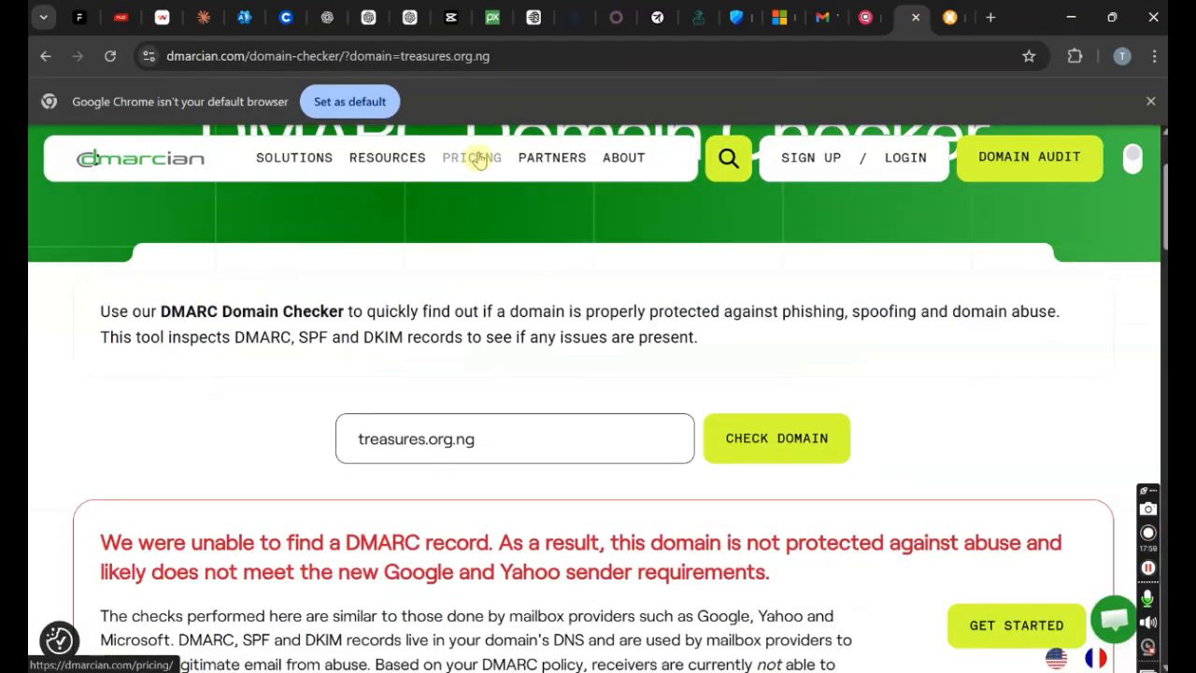
scroll(1132, 159, "down", 20)
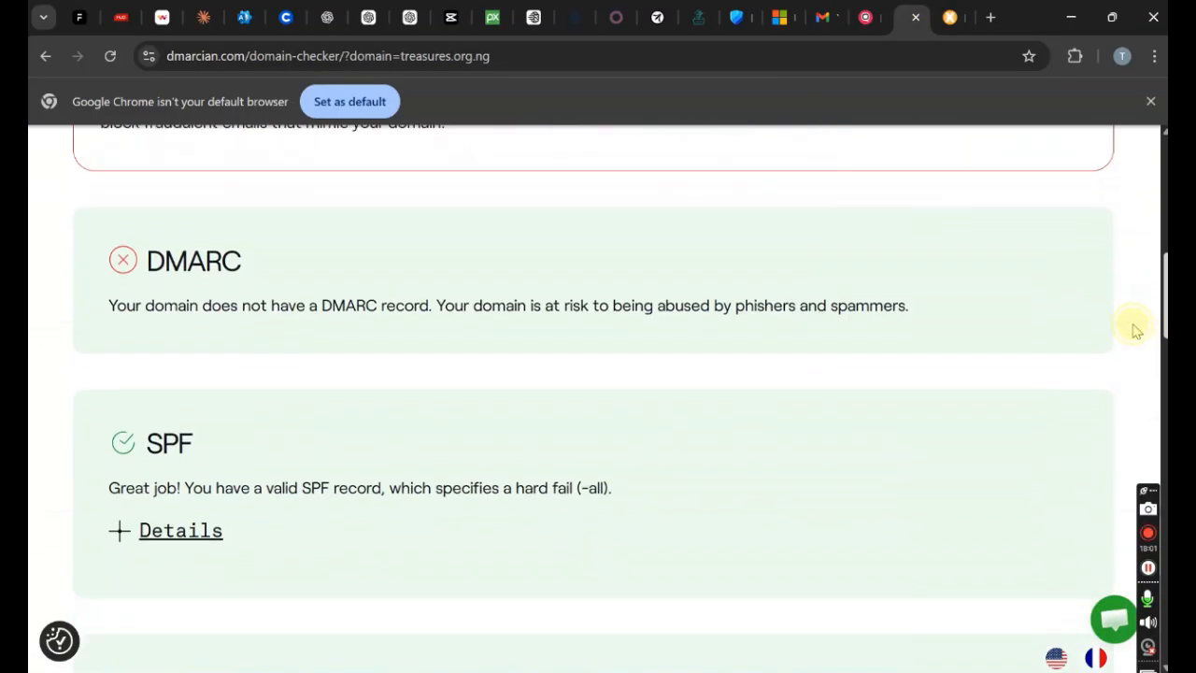
scroll(1134, 491, "up", 20)
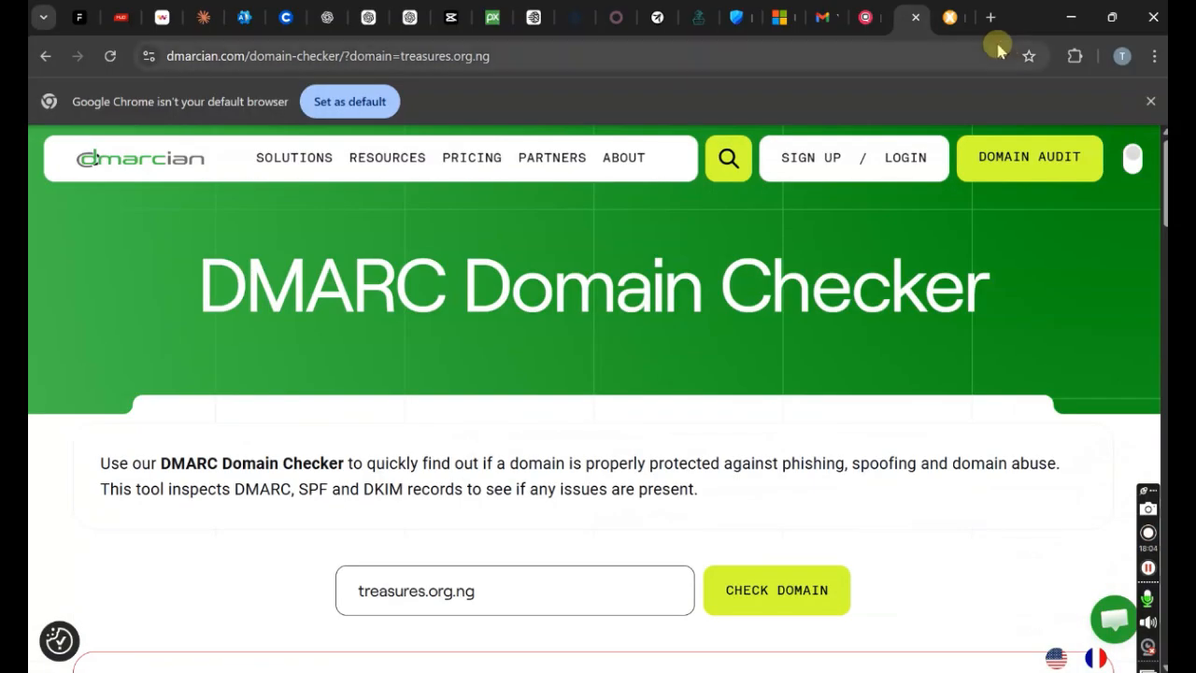
left_click(944, 18)
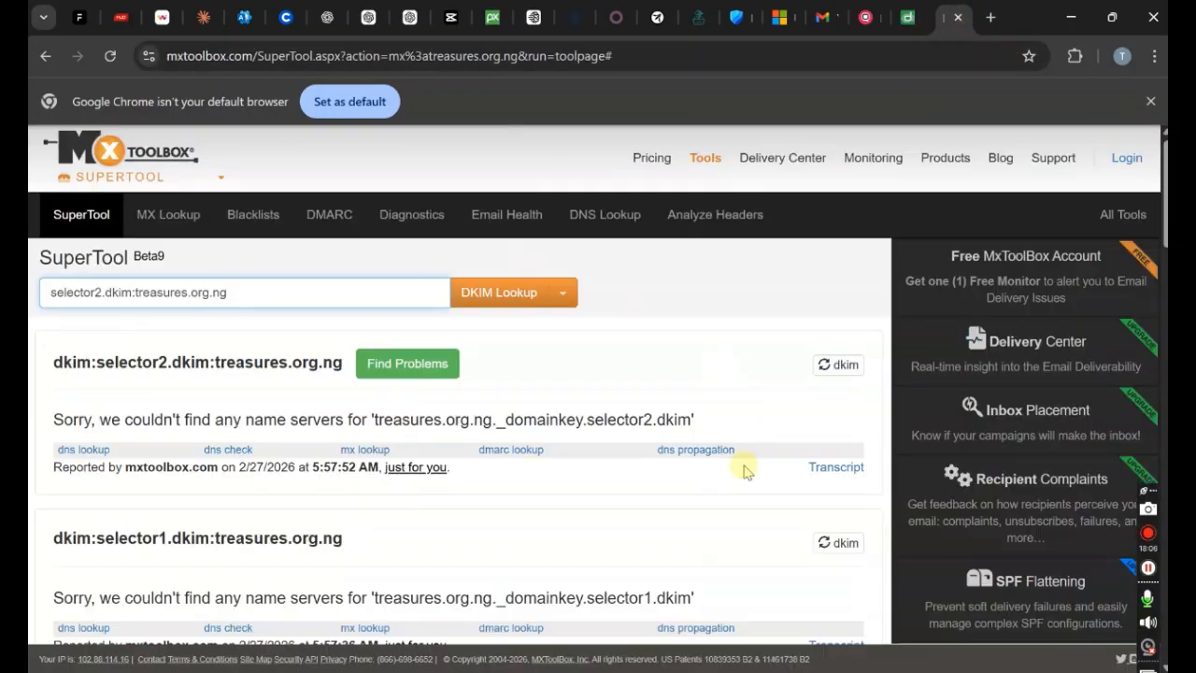
left_click(903, 17)
left_click(945, 16)
left_click(907, 17)
left_click(945, 17)
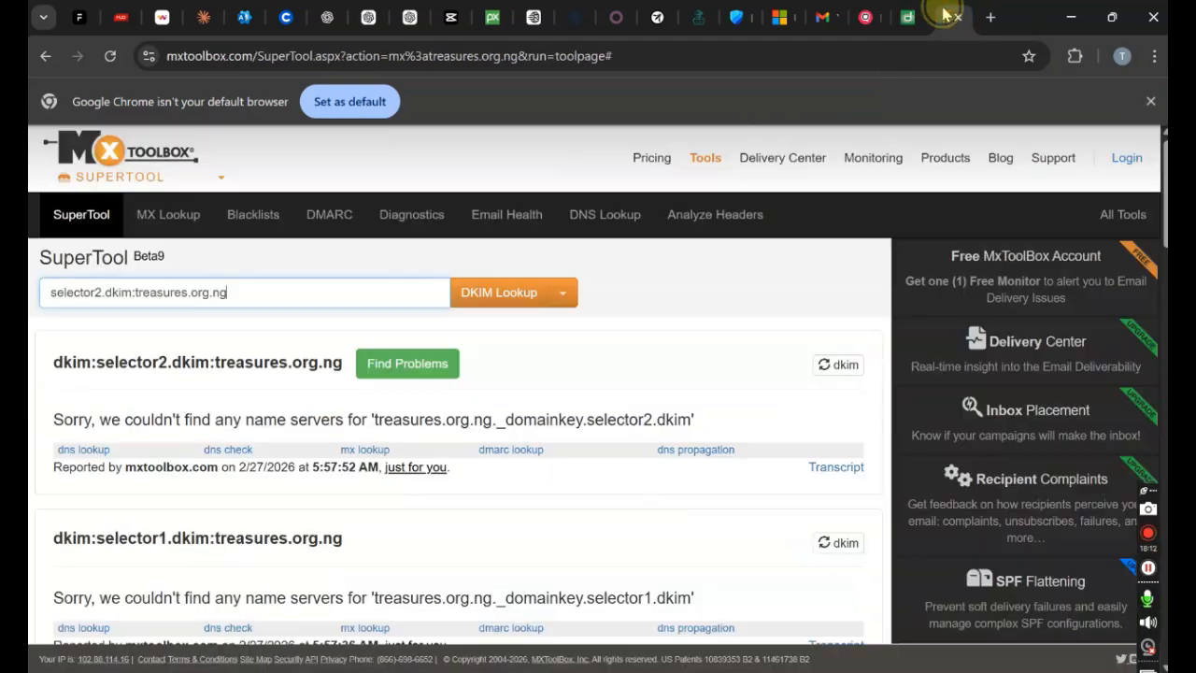
Step: Switch to the Microsoft 365 admin center and review the status of Treasures.org.ng's Exchange and DKIM DNS records
left_click(738, 17)
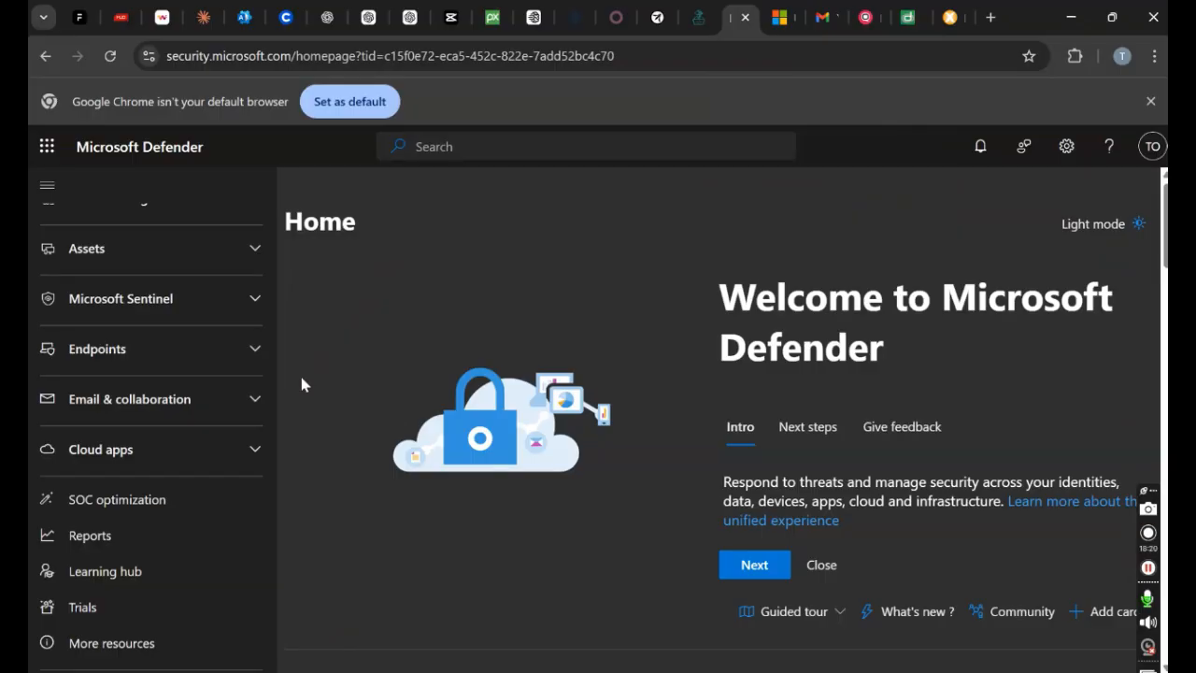
left_click(244, 17)
left_click(761, 550)
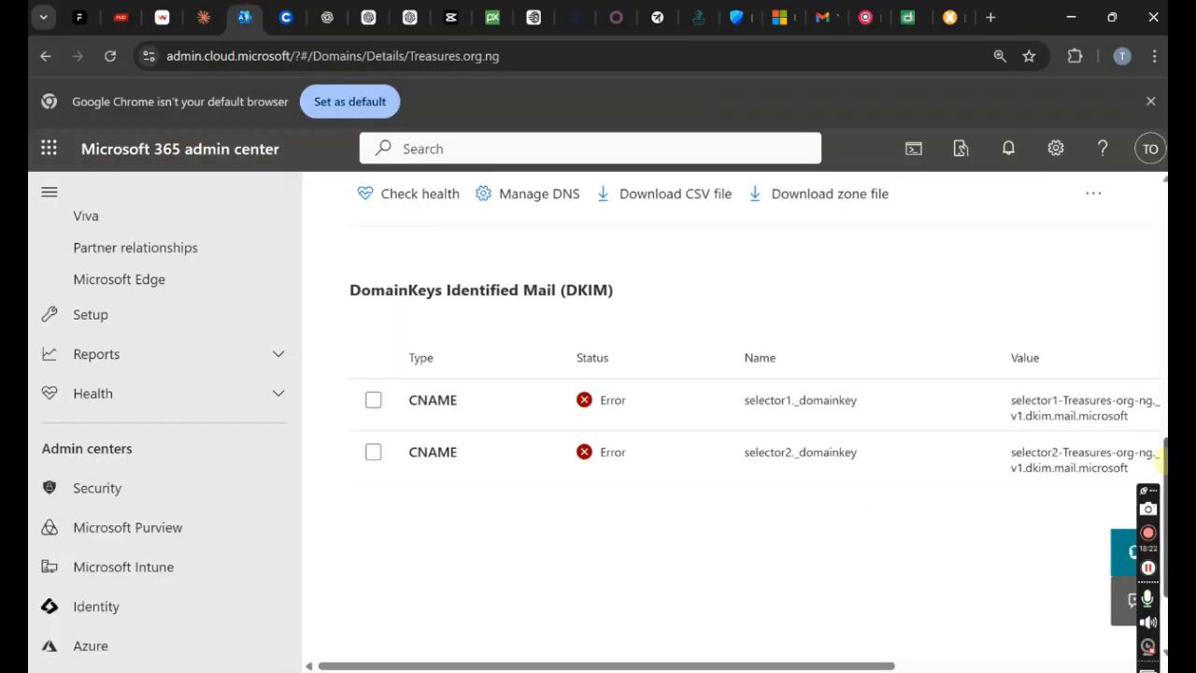
left_click(1162, 315)
left_click_drag(1164, 320, 1132, 339)
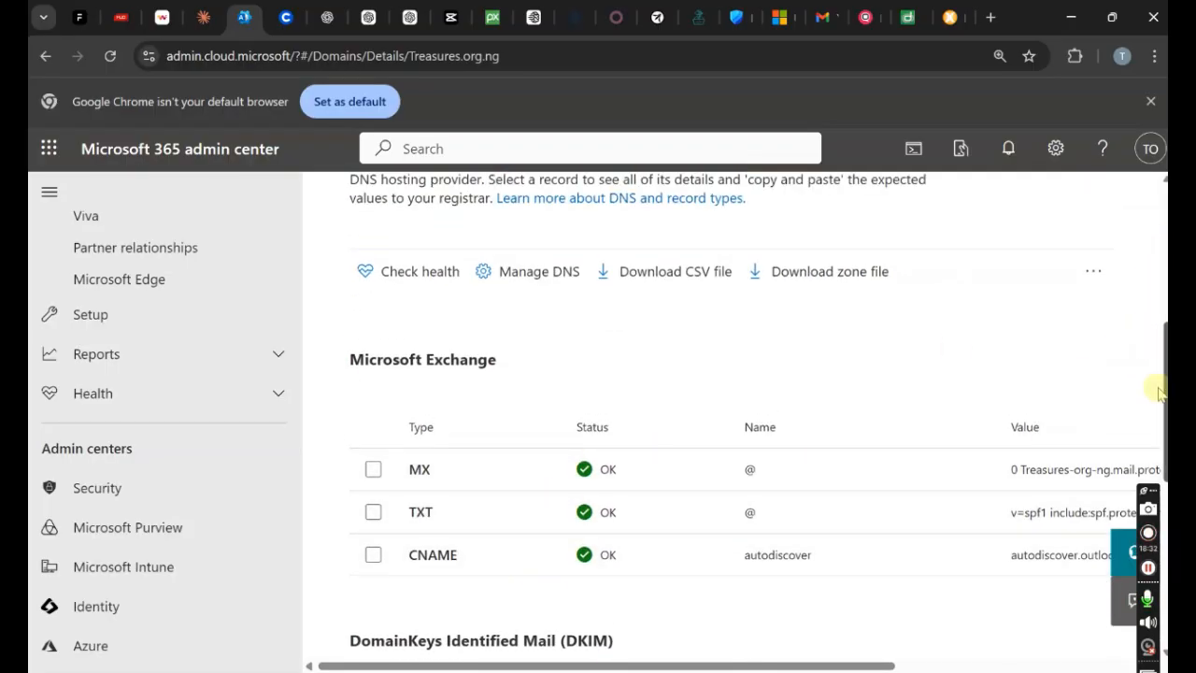
left_click_drag(1159, 364, 1142, 252)
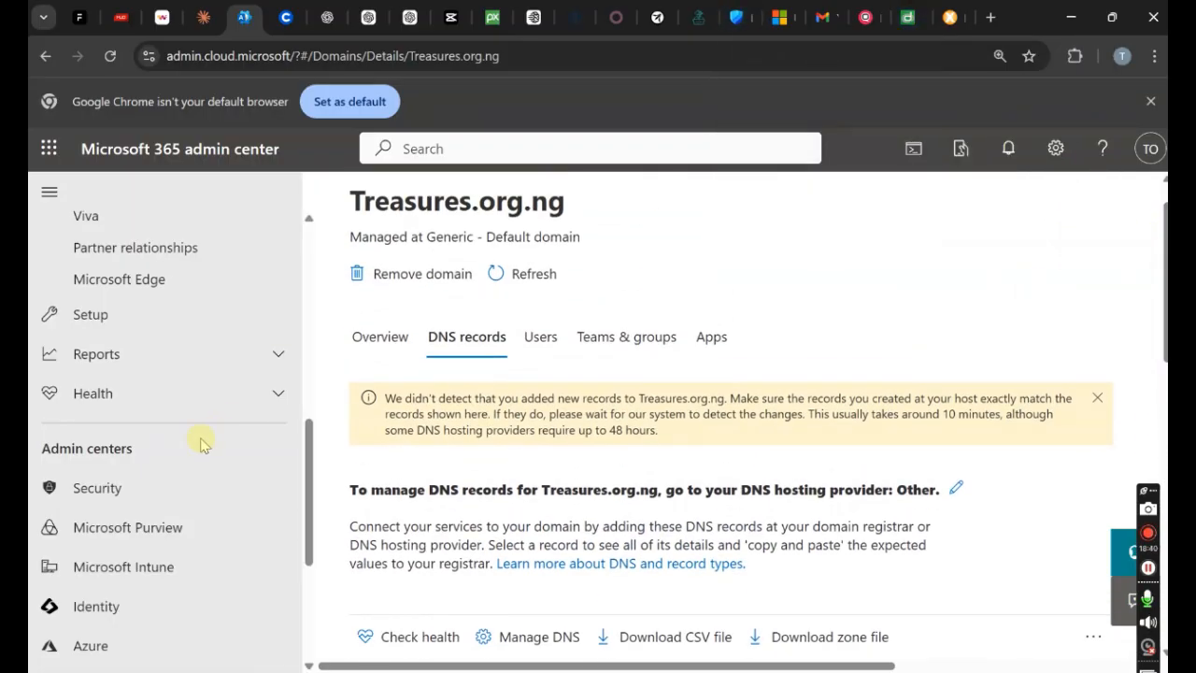
Step: Open the Security admin center and go to the Threat policies under Email & collaboration's Policies & rules
left_click(155, 486)
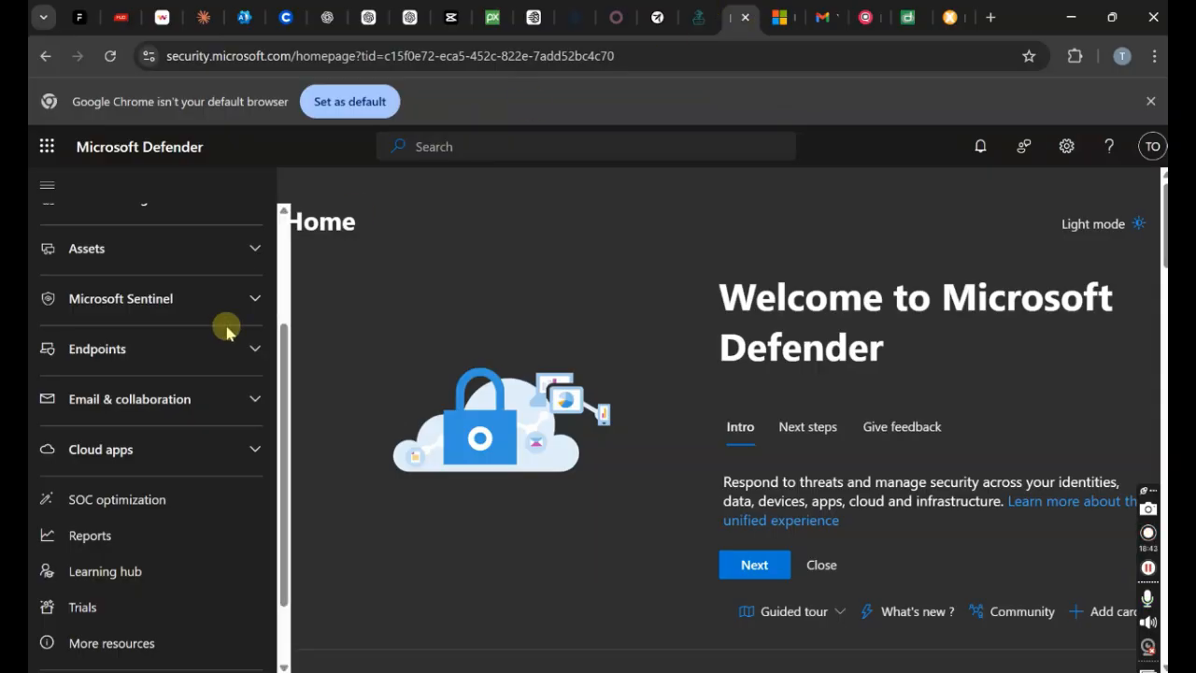
left_click_drag(285, 363, 259, 379)
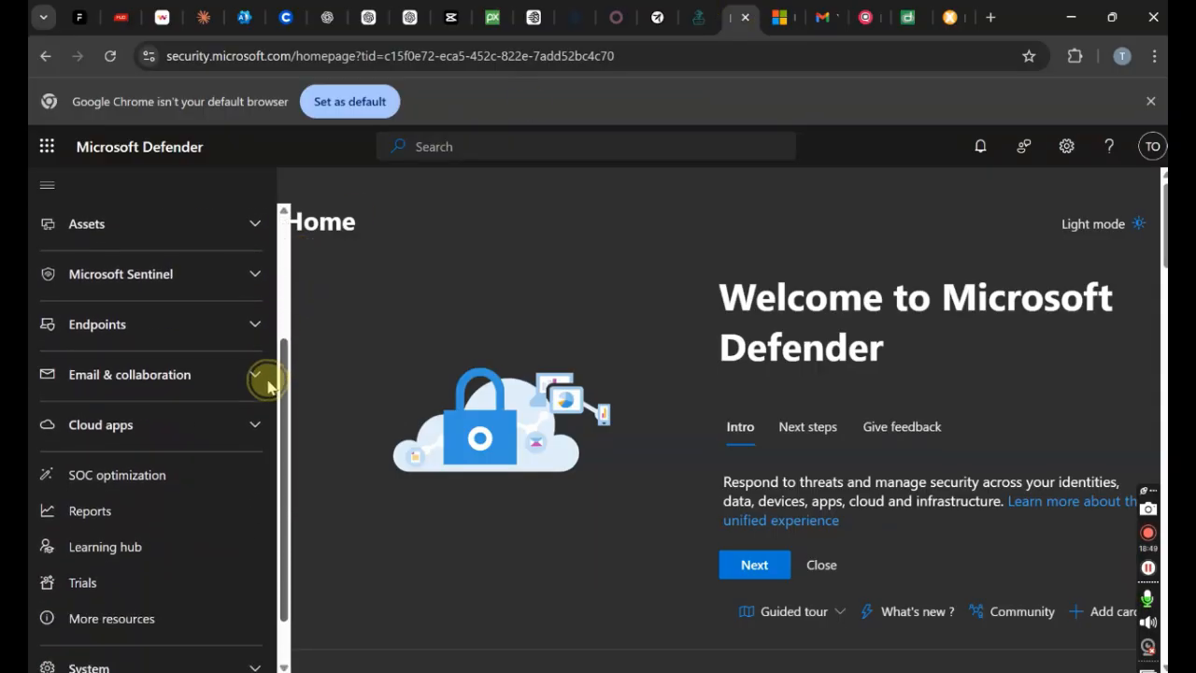
left_click(168, 390)
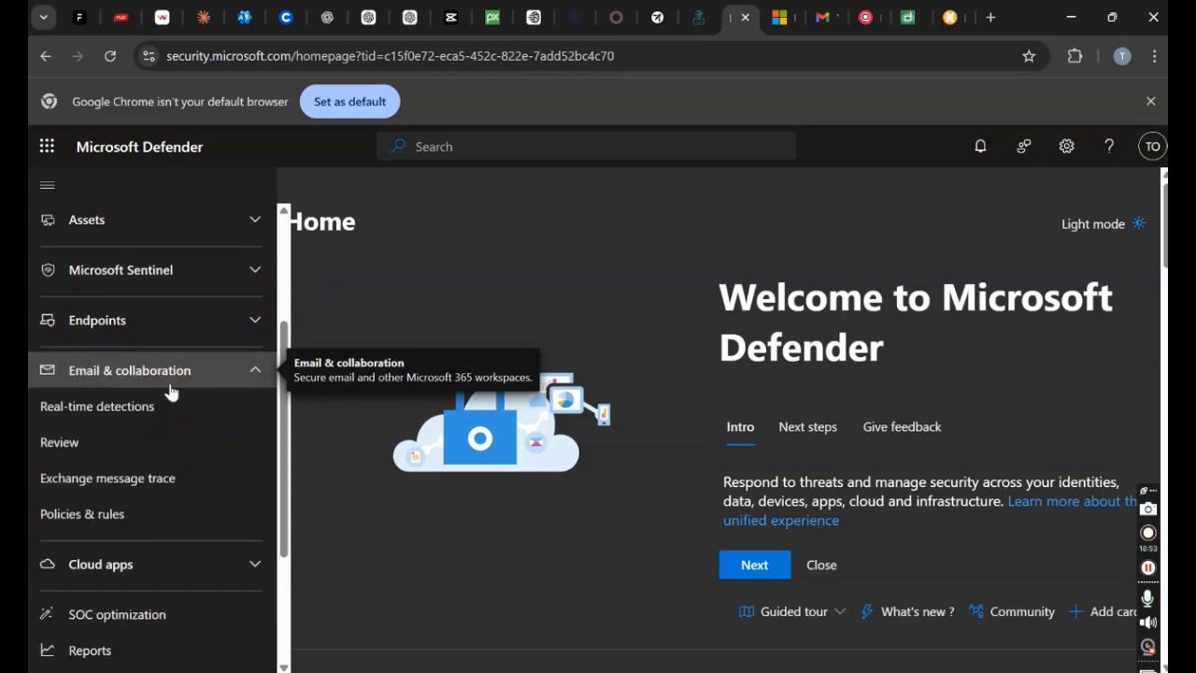
left_click(131, 515)
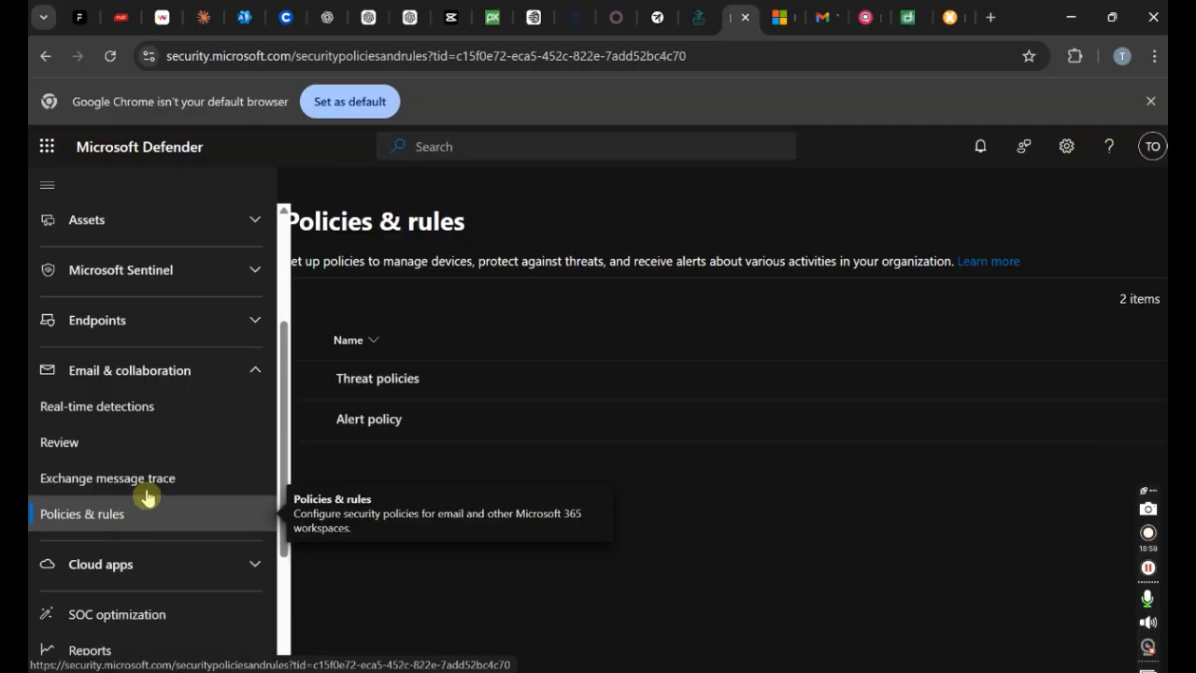
left_click(355, 381)
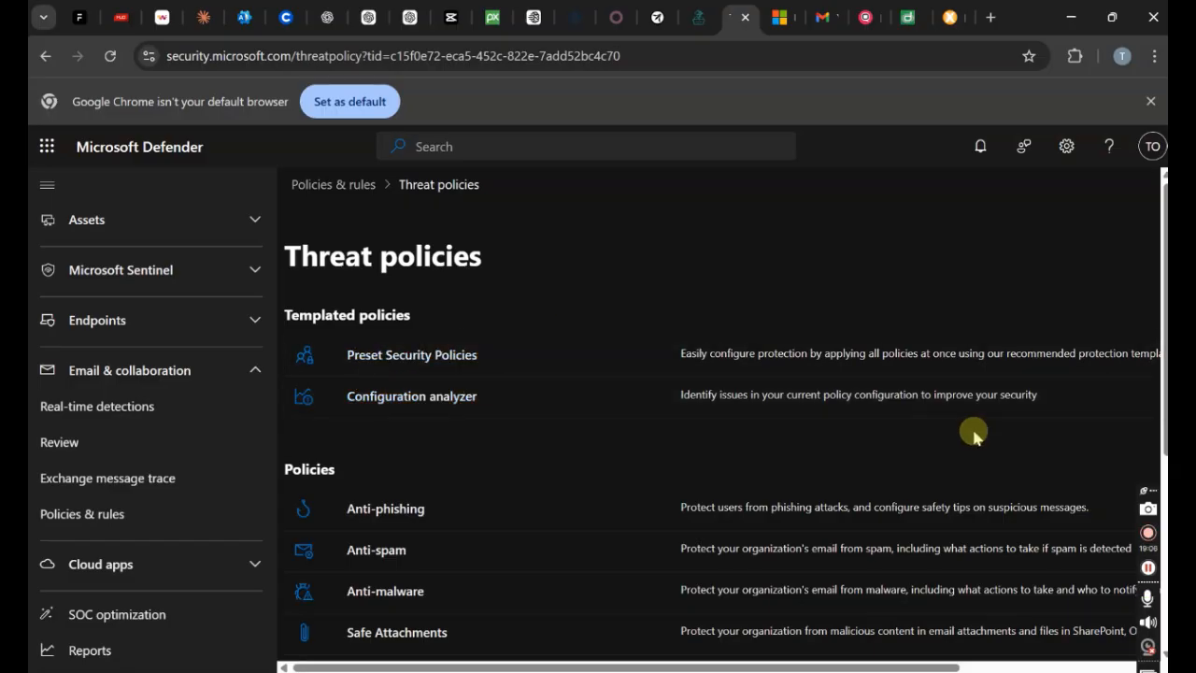
Step: Open the email authentication settings from the threat policy rules and show the DKIM domain list
left_click_drag(1158, 280, 1158, 488)
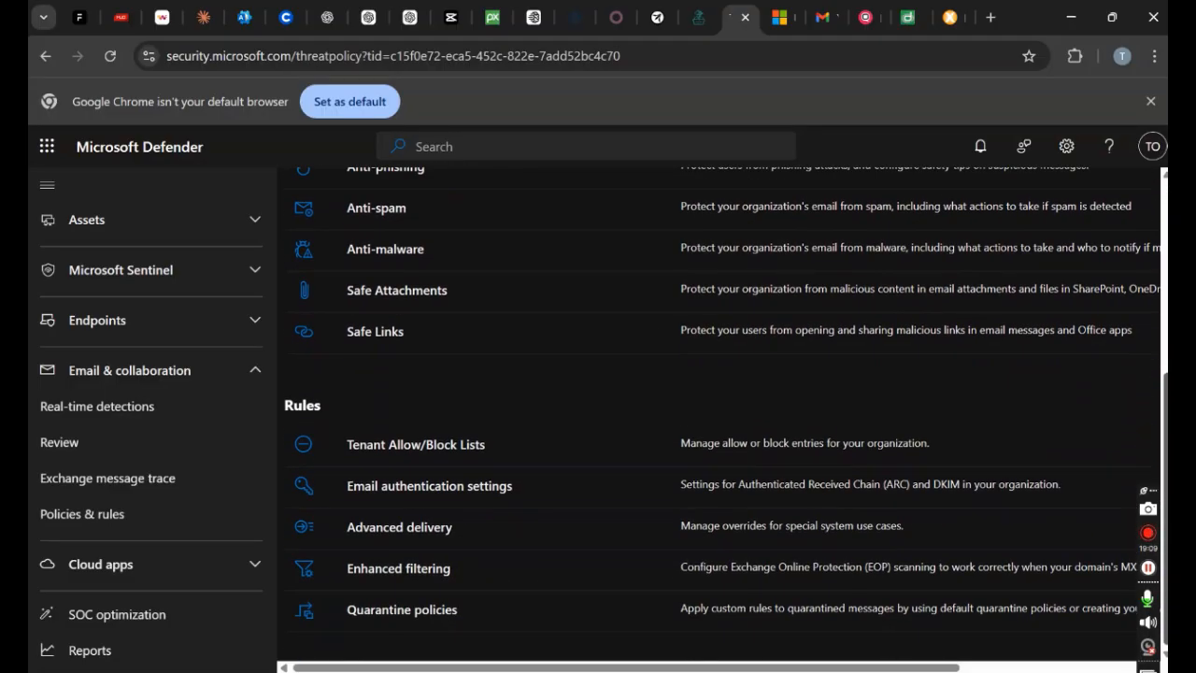
left_click(486, 490)
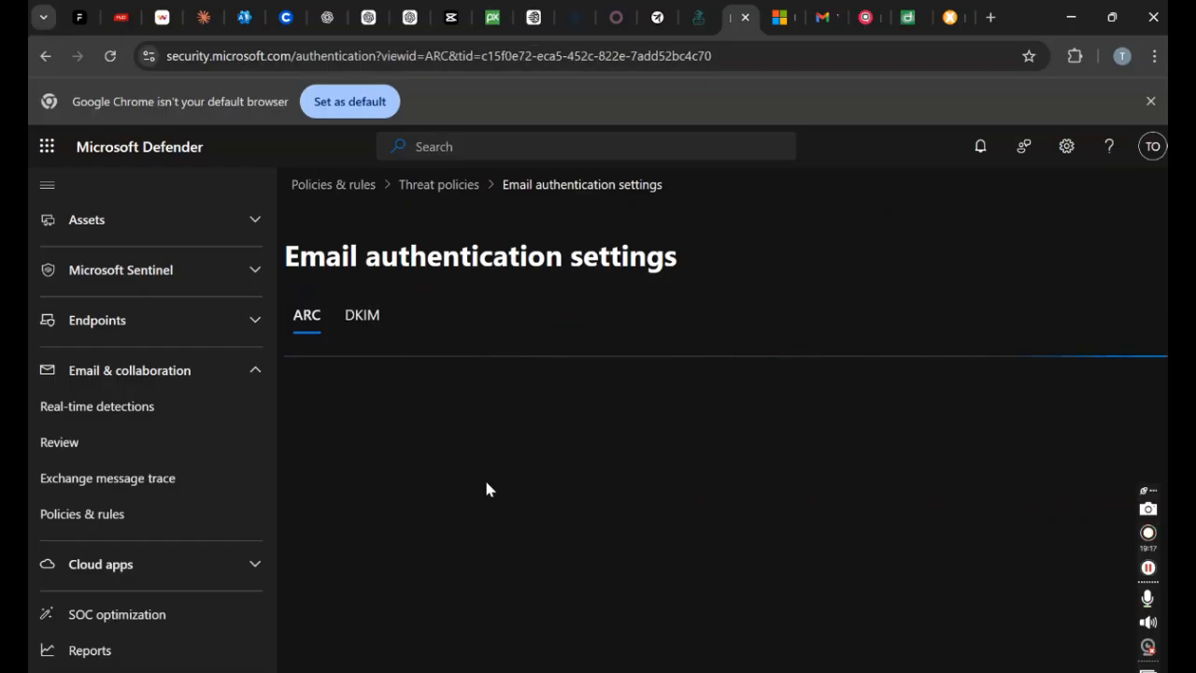
left_click(359, 315)
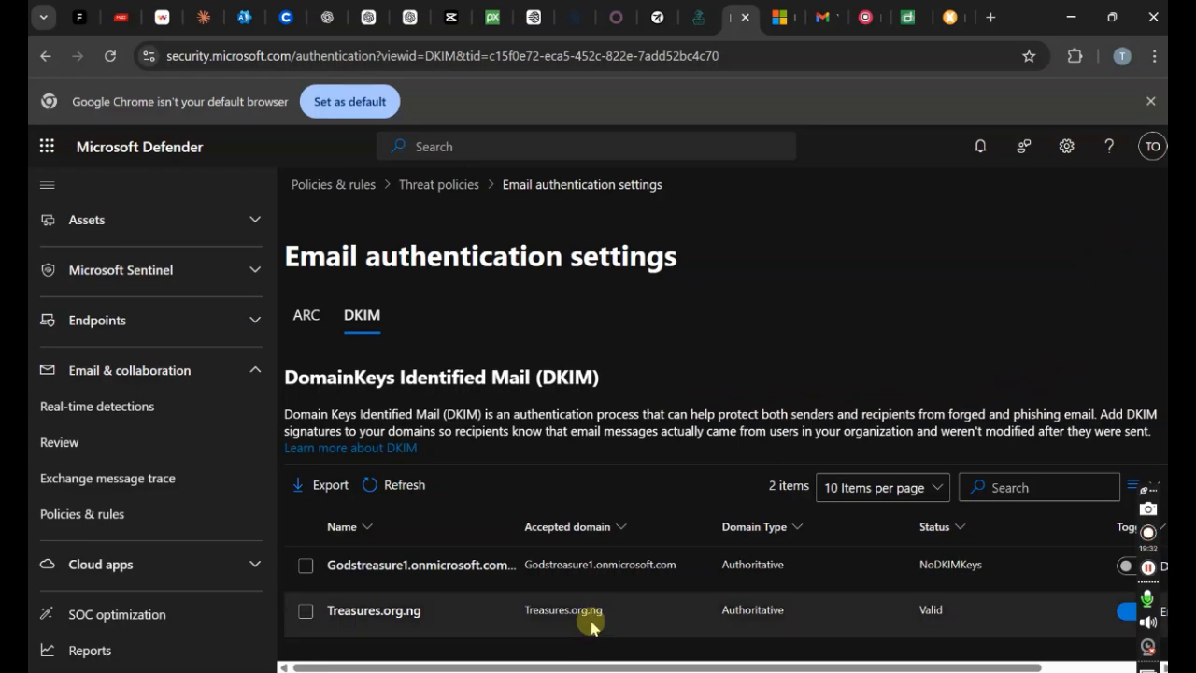
Step: Check the DKIM status and toggle setting of Treasures.org.ng in the domain list
left_click_drag(558, 667, 682, 662)
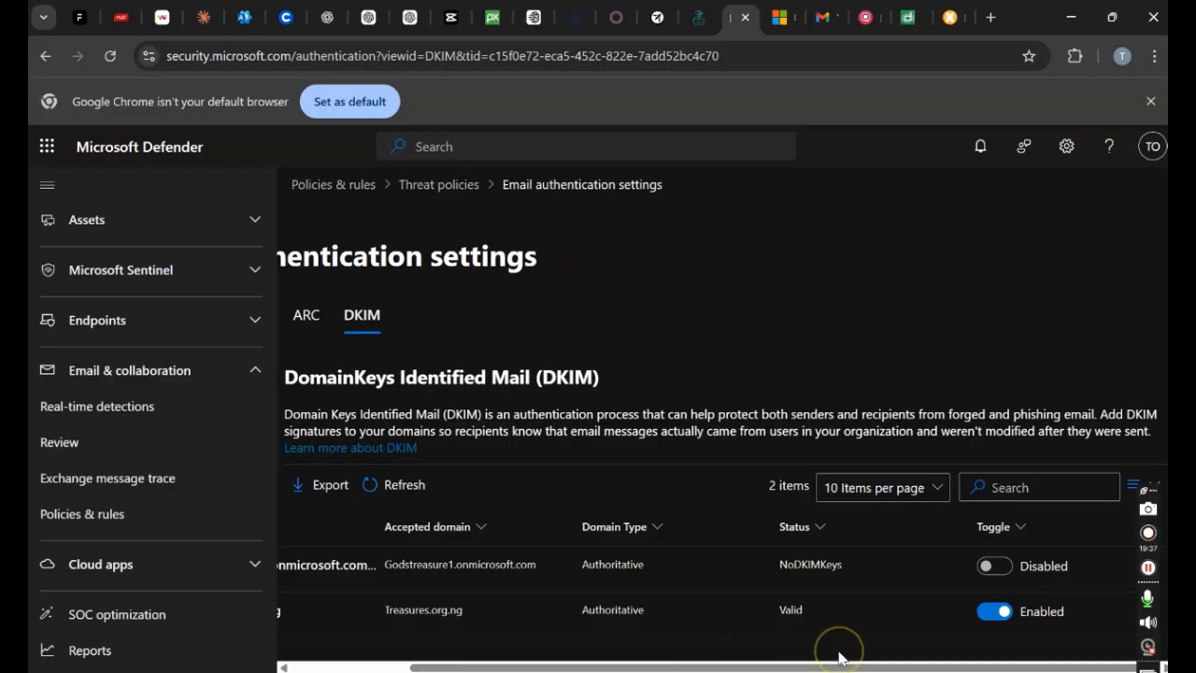
left_click_drag(582, 669, 411, 656)
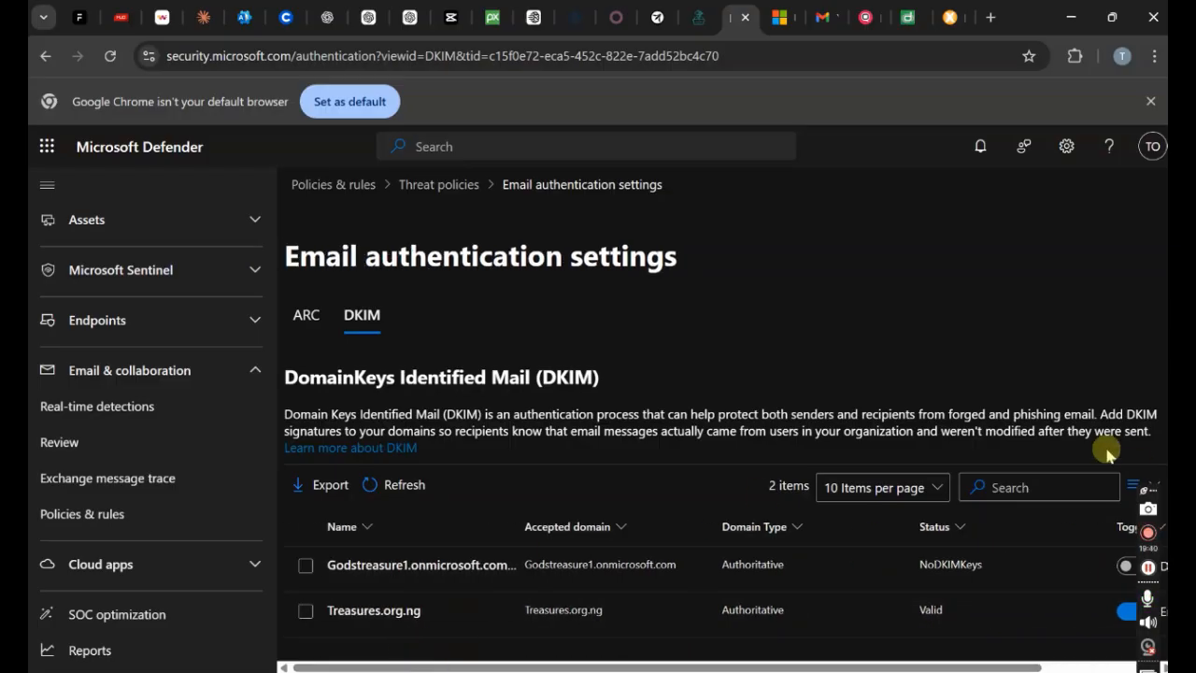
key("Right")
scroll(1041, 494, "right", 1)
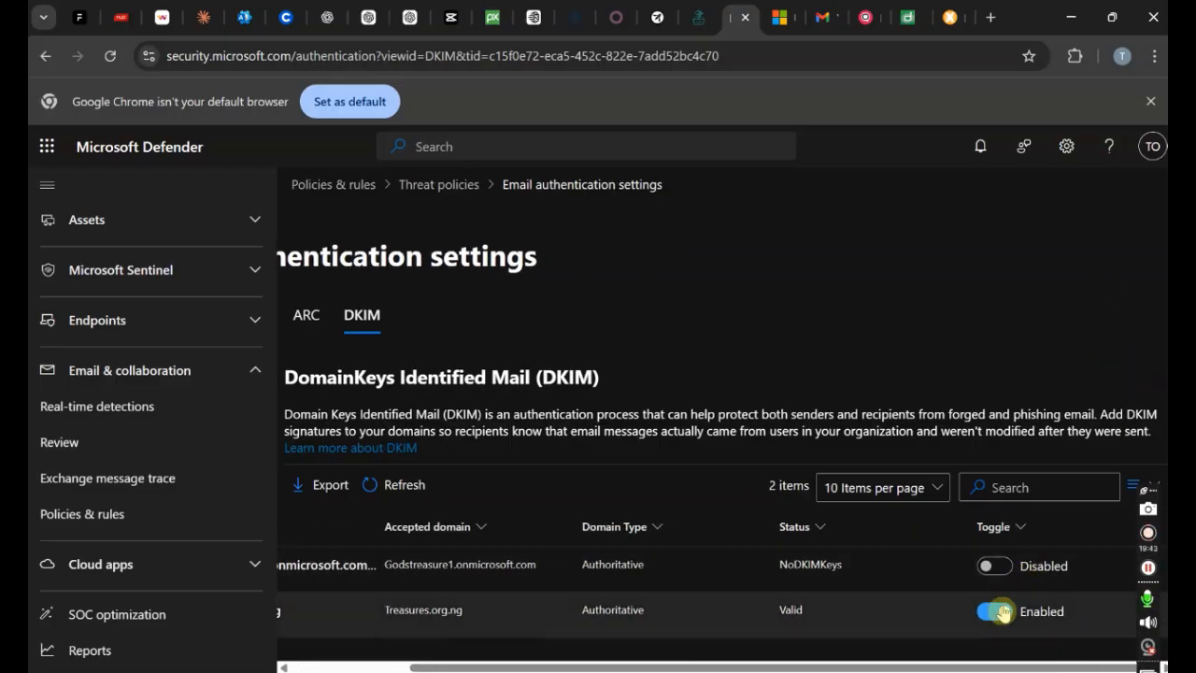
Step: Disable DKIM signing for Treasures.org.ng, and try to enable it again
left_click(998, 609)
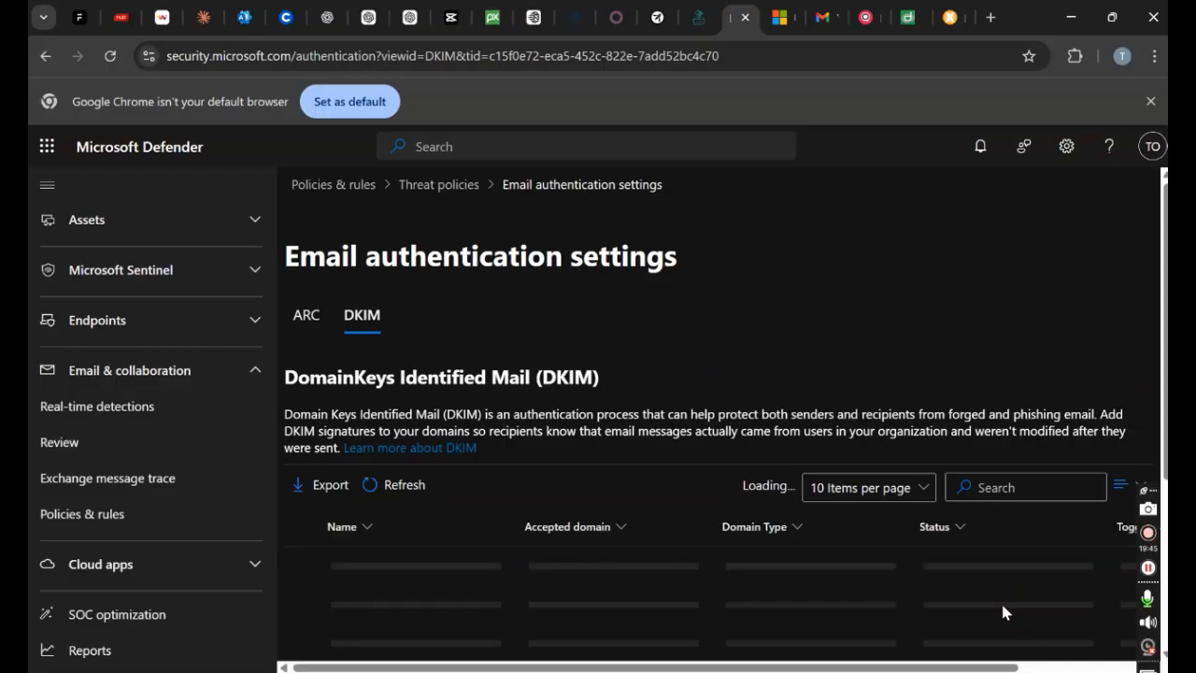
scroll(1162, 400, "right", 2)
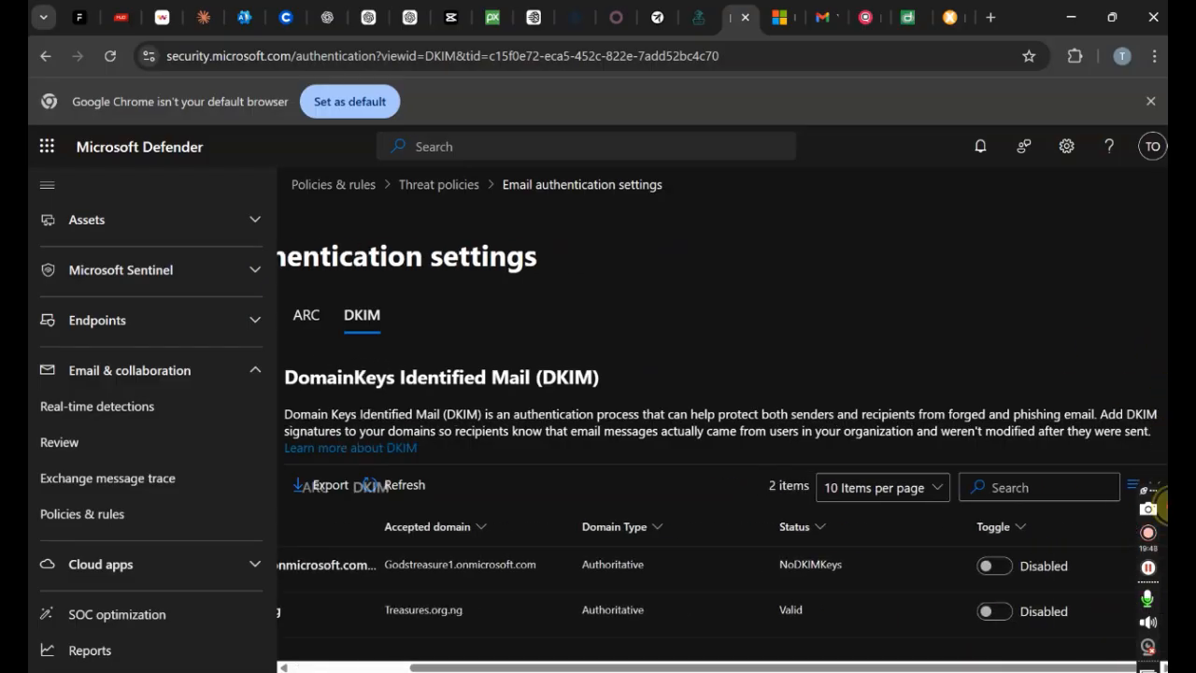
mouse_move(819, 666)
left_mouse_down()
mouse_move(598, 660)
mouse_move(813, 644)
left_mouse_up()
left_click(994, 607)
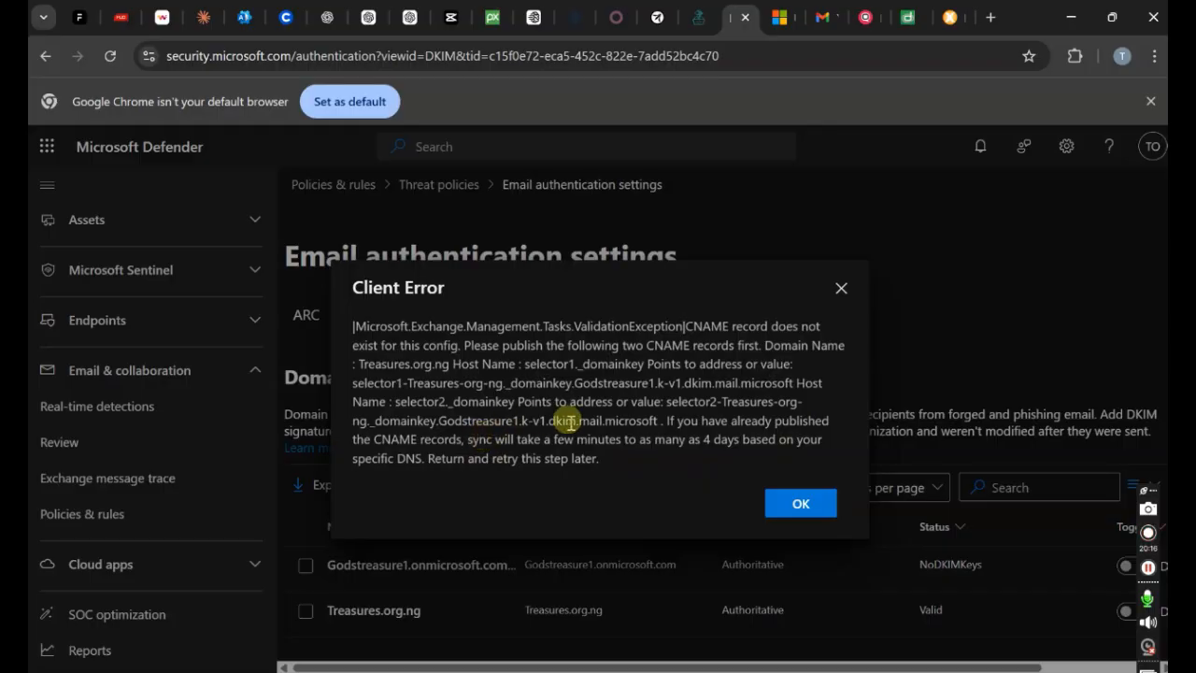
Step: Copy the domain name and the details of both required CNAME records from the Client Error message into the Notepad note
left_click(703, 459)
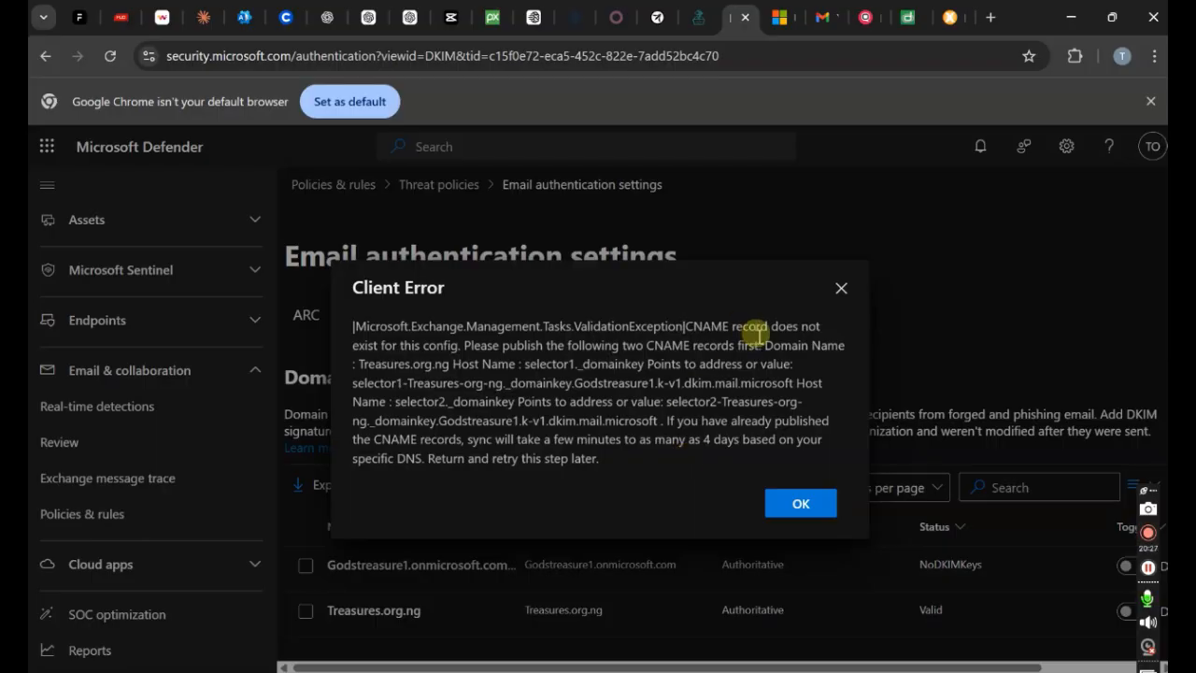
left_click_drag(764, 345, 667, 421)
key("ctrl+c")
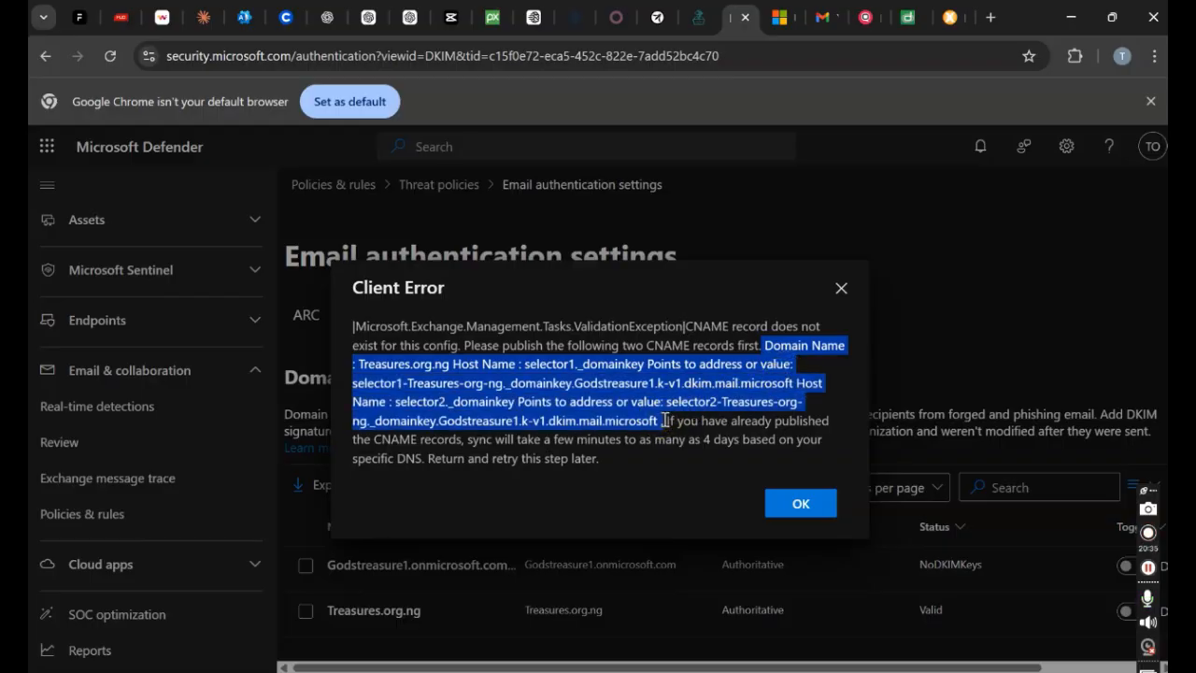
left_click(869, 667)
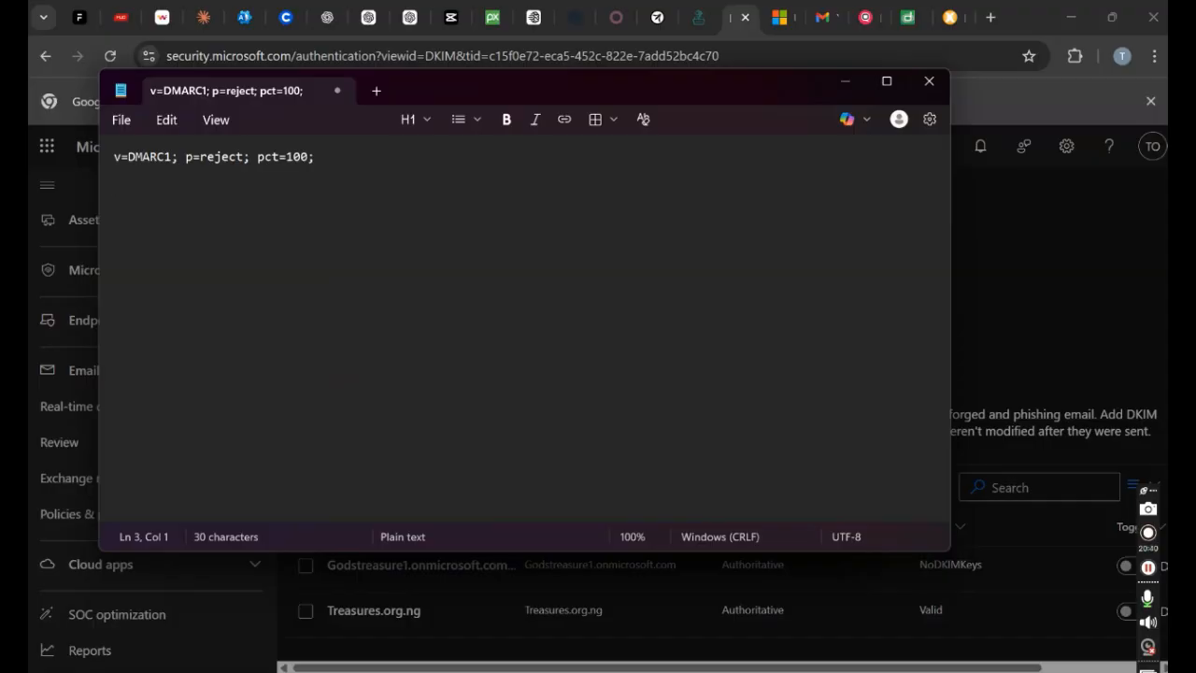
key("ctrl+v")
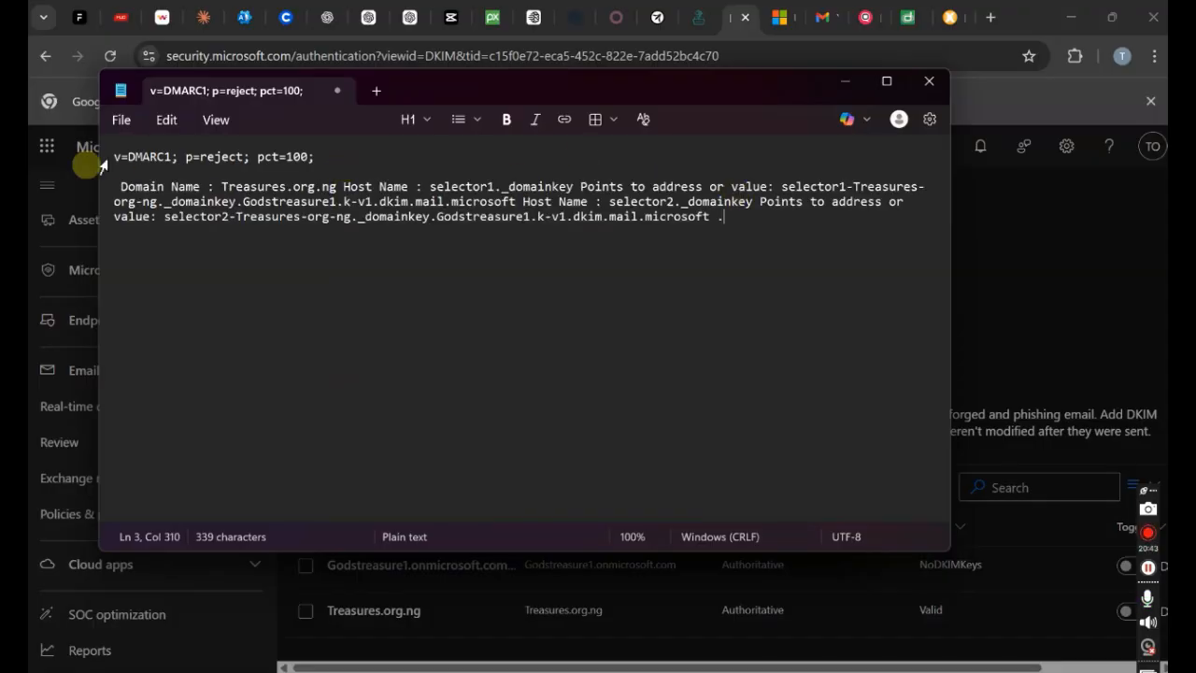
Step: Break the pasted text before each Host Name, leaving a blank line between the selector1 and selector2 records
left_click(343, 186)
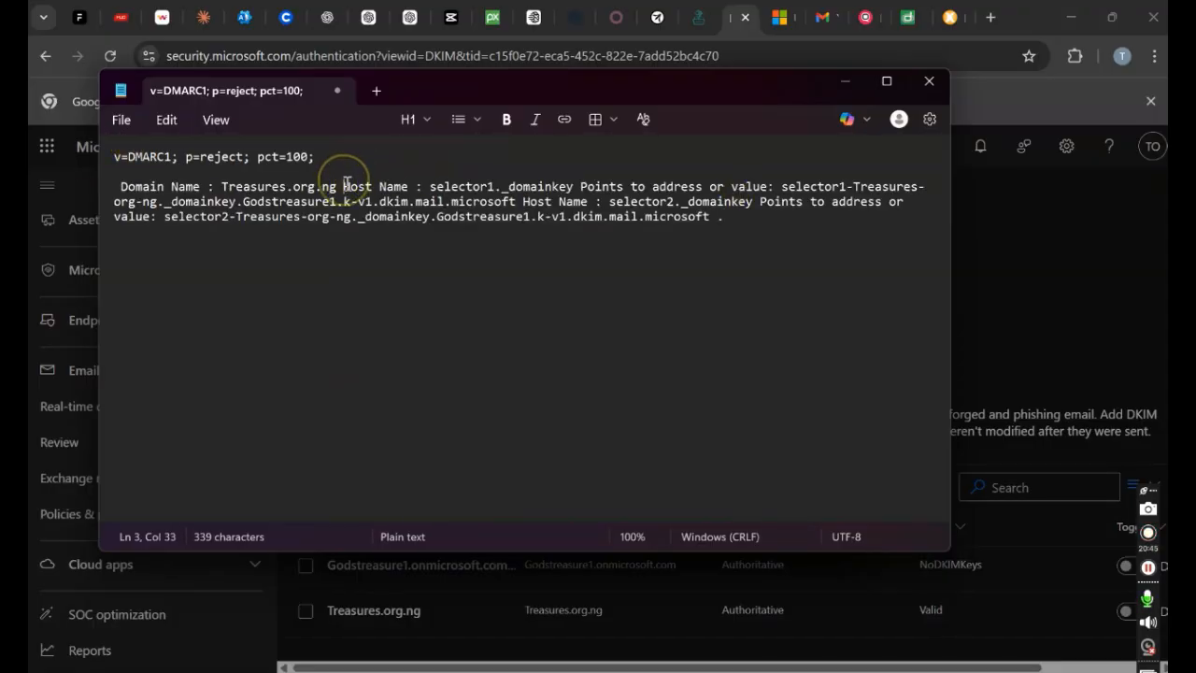
key("Return")
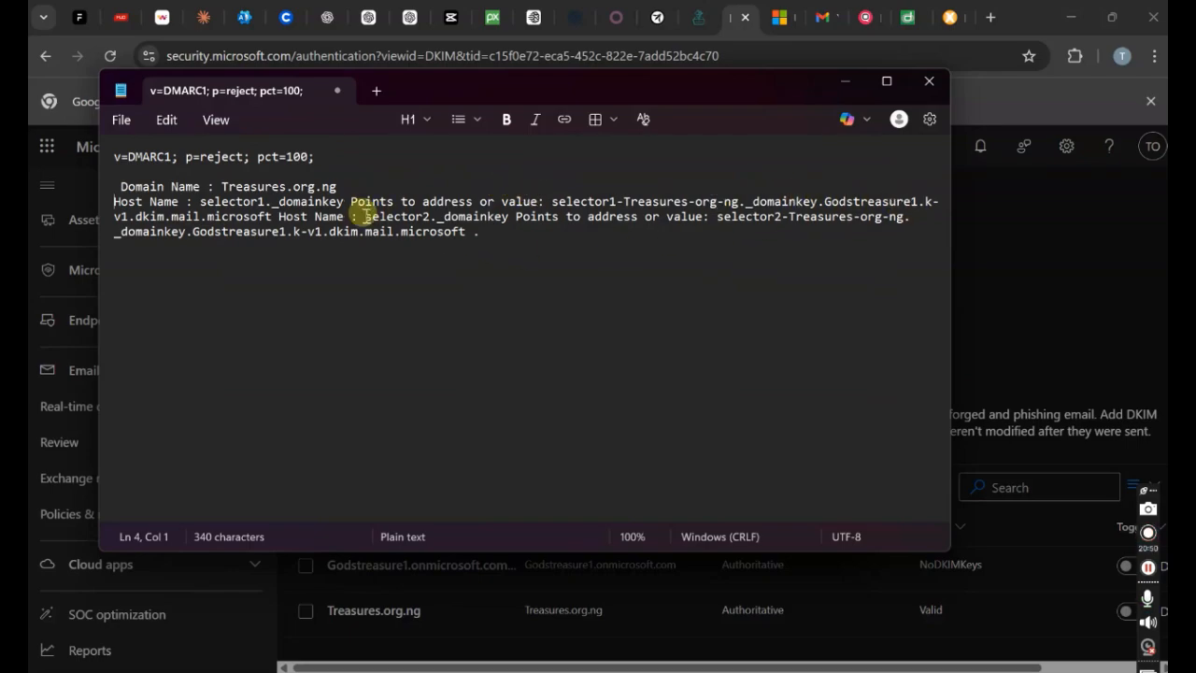
left_click(280, 217)
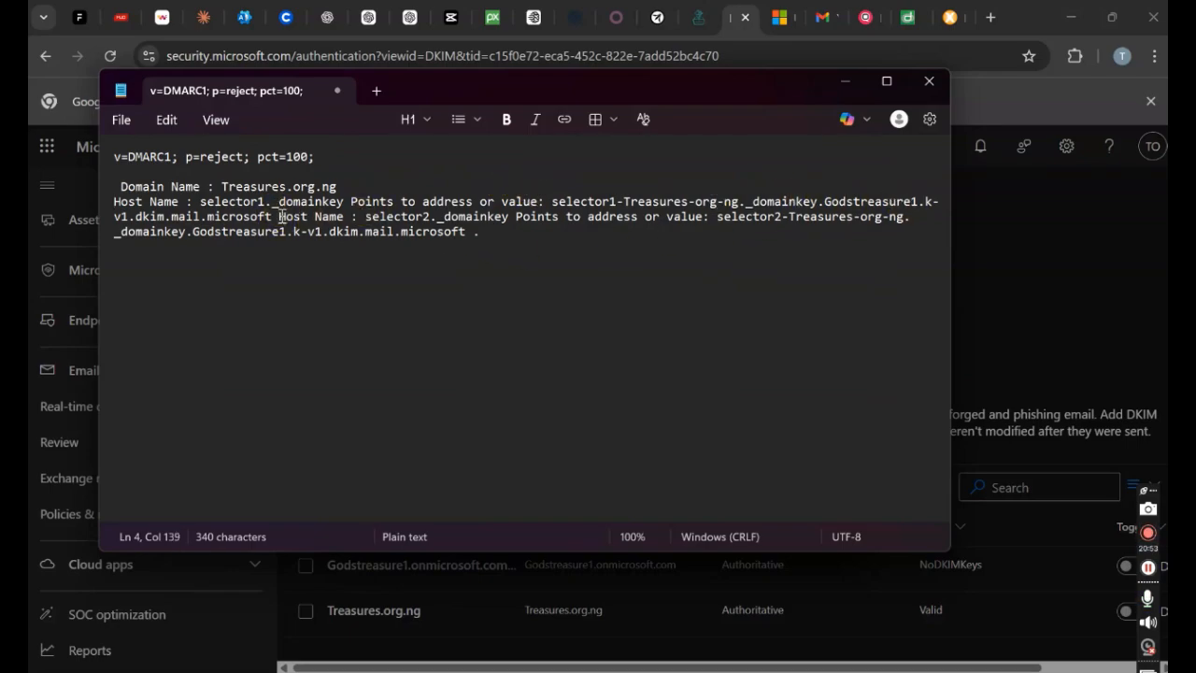
key("Return")
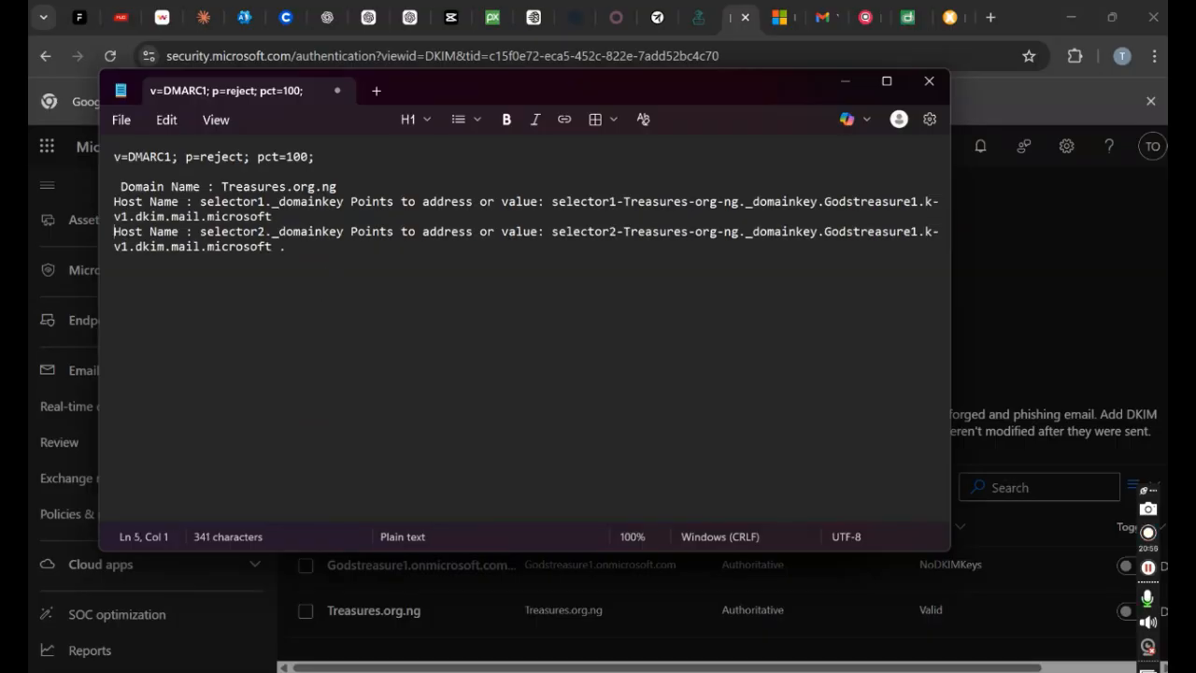
key("Return")
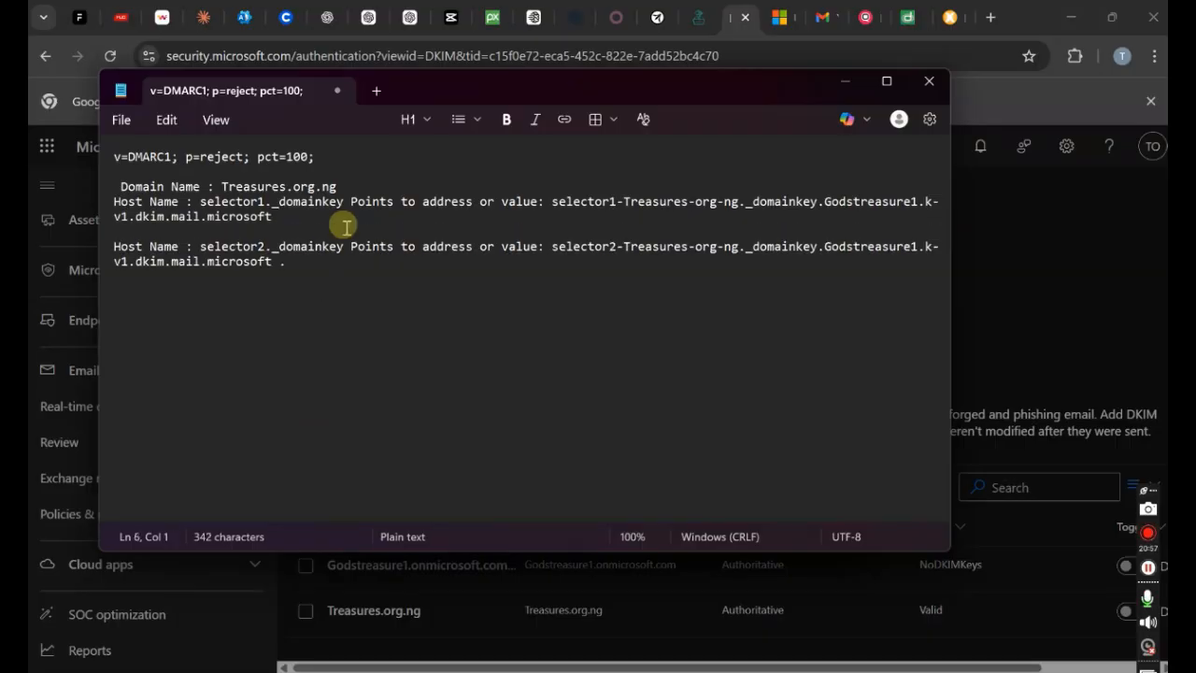
Step: Dismiss the Client Error and switch to the new DNS record form for treasures.org.ng in the QServers DNS Manager
left_click(844, 81)
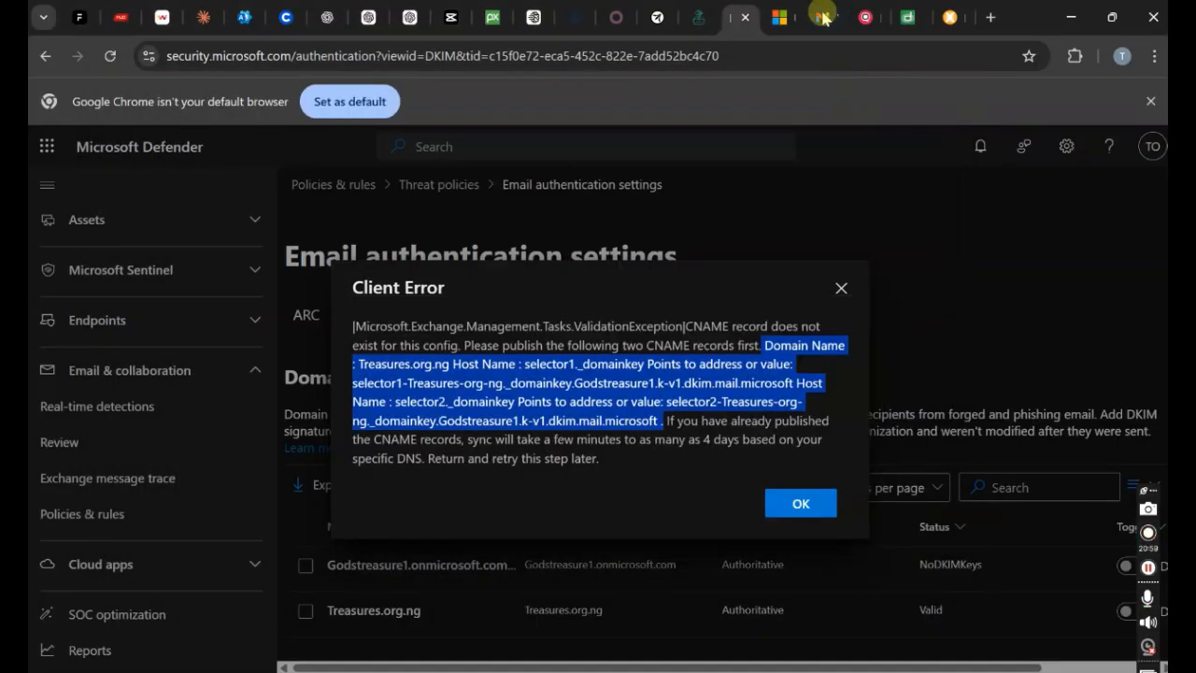
left_click(842, 289)
left_click(865, 17)
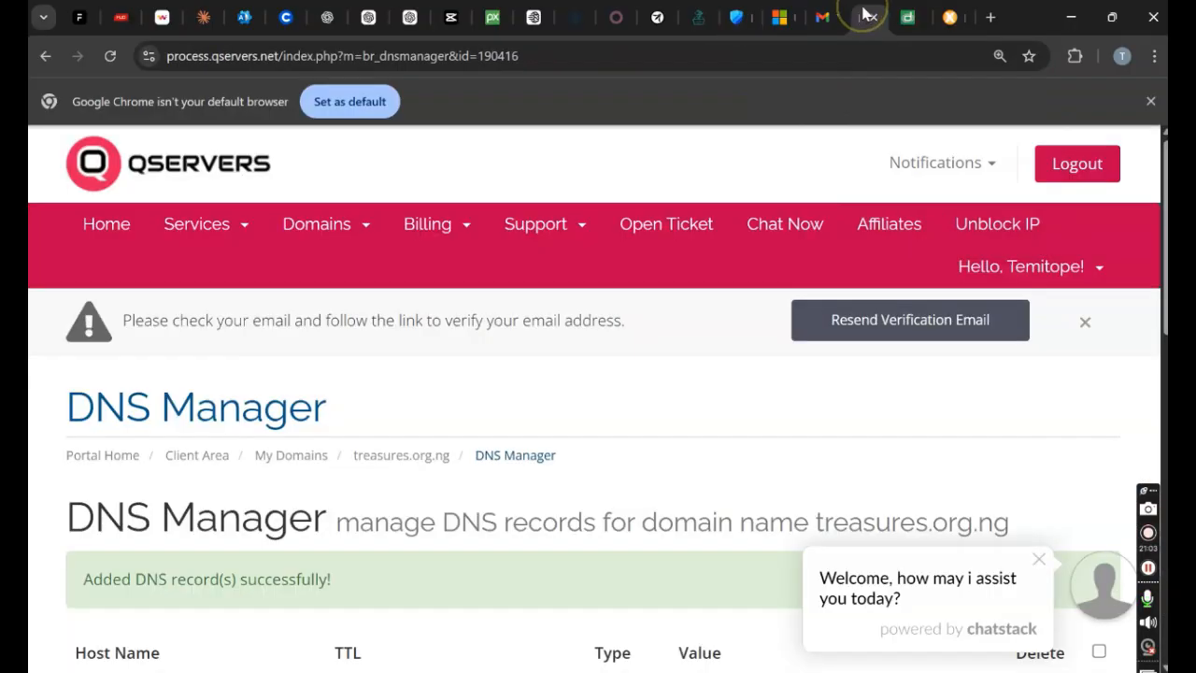
left_click_drag(1164, 217, 1163, 549)
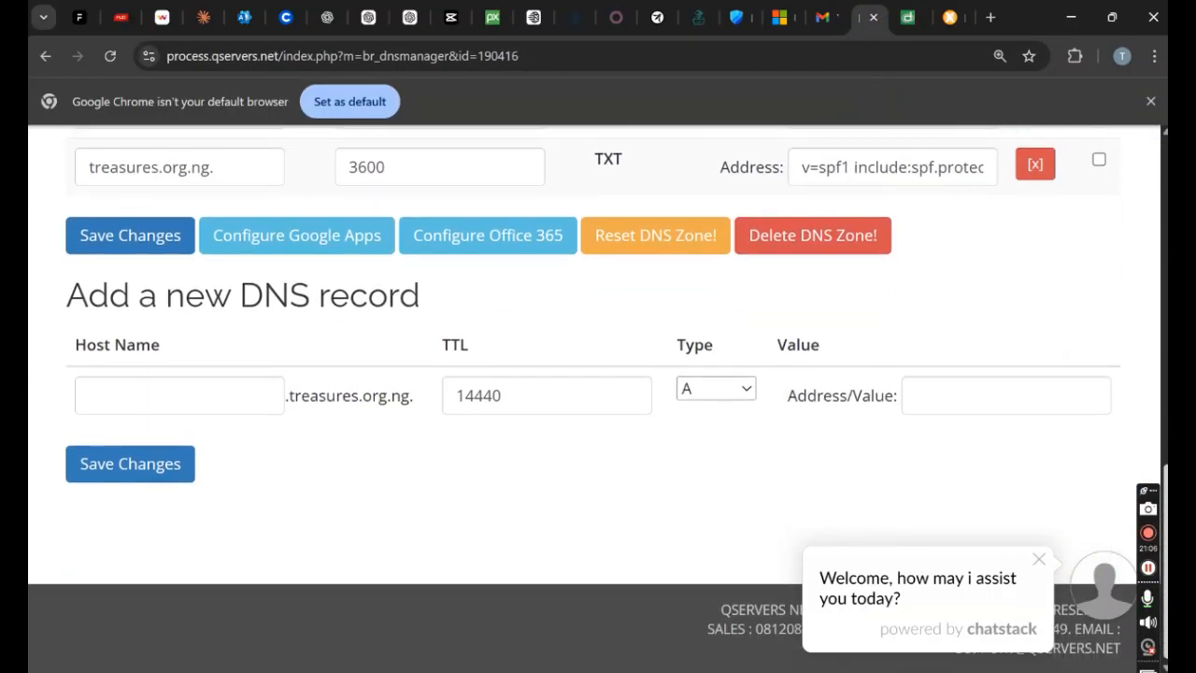
Step: Fill in the new record's host name with selector1._domainkey from the Notepad note and set its TTL to 3600
mouse_move(871, 671)
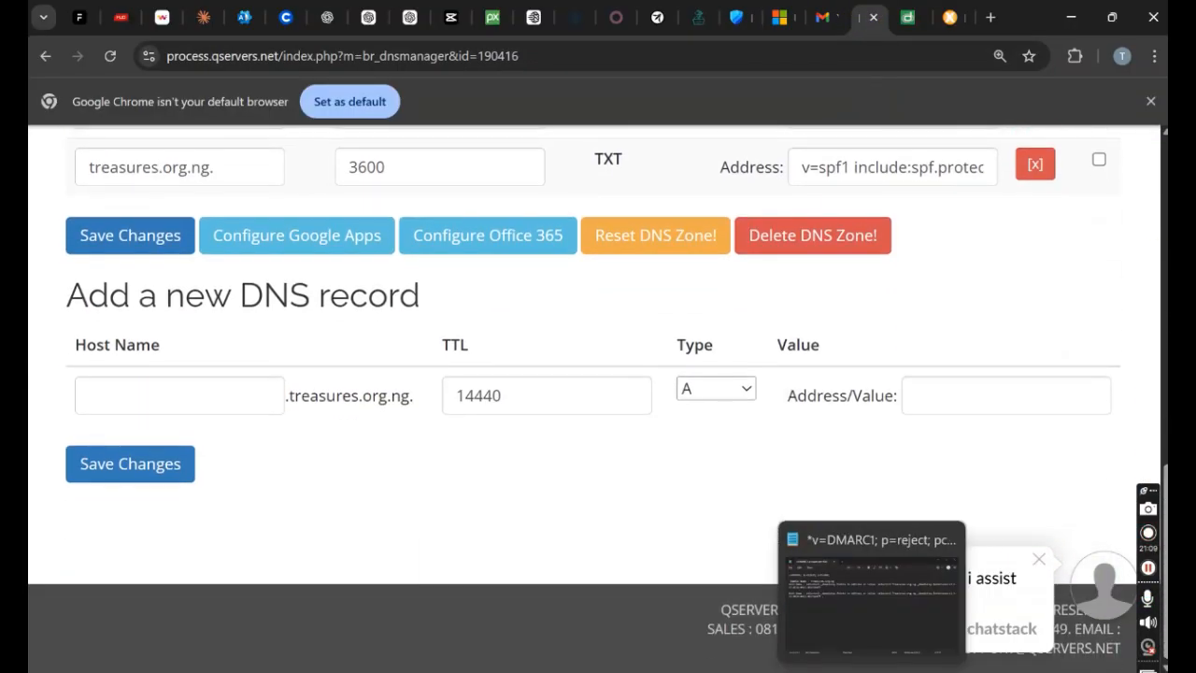
left_click(871, 598)
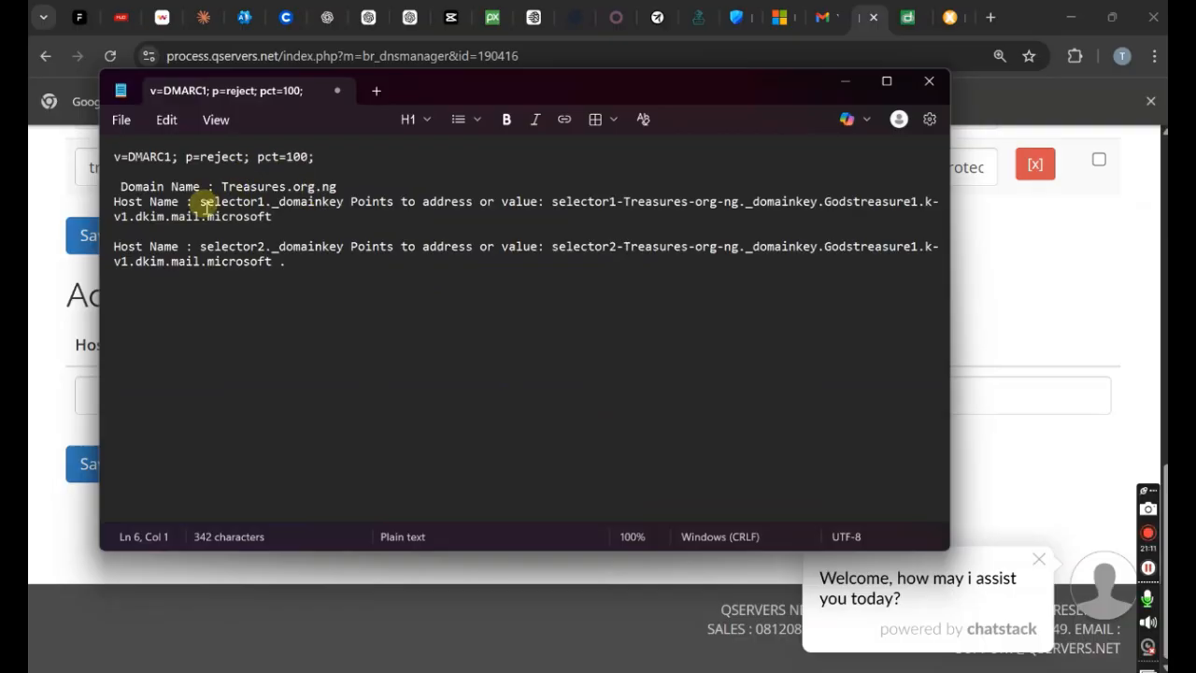
left_click_drag(200, 202, 346, 205)
key("ctrl+c")
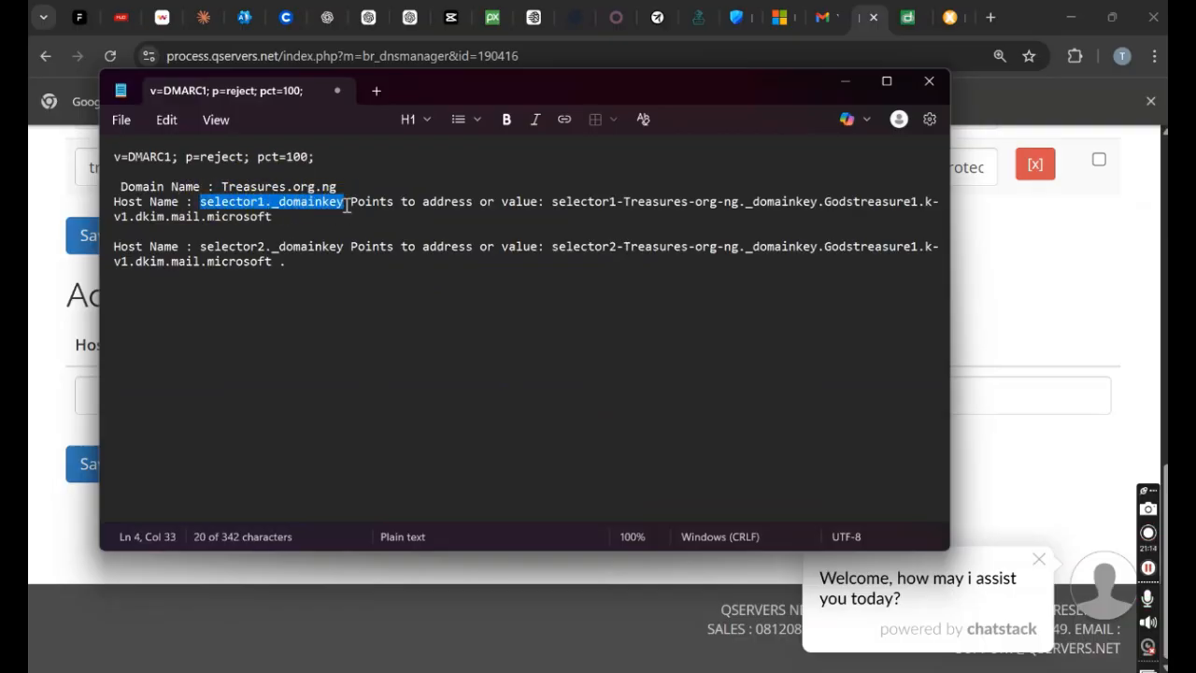
left_click(65, 432)
left_click(136, 386)
key("ctrl+v")
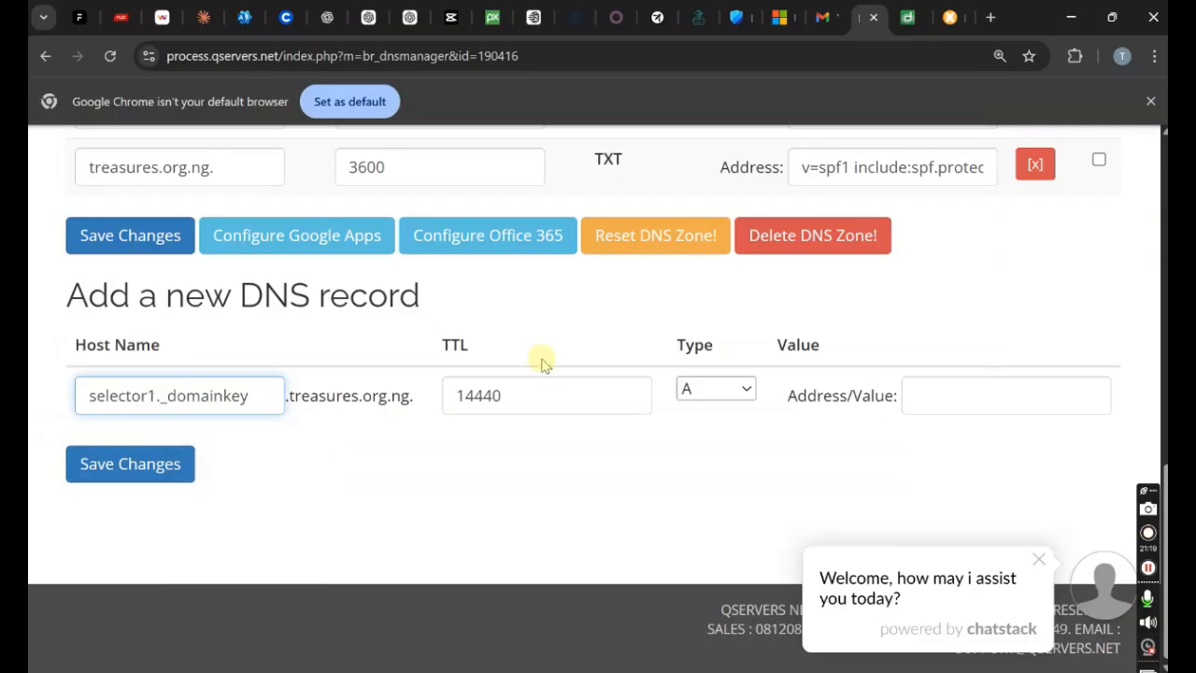
left_click(525, 392)
left_click_drag(525, 393, 455, 400)
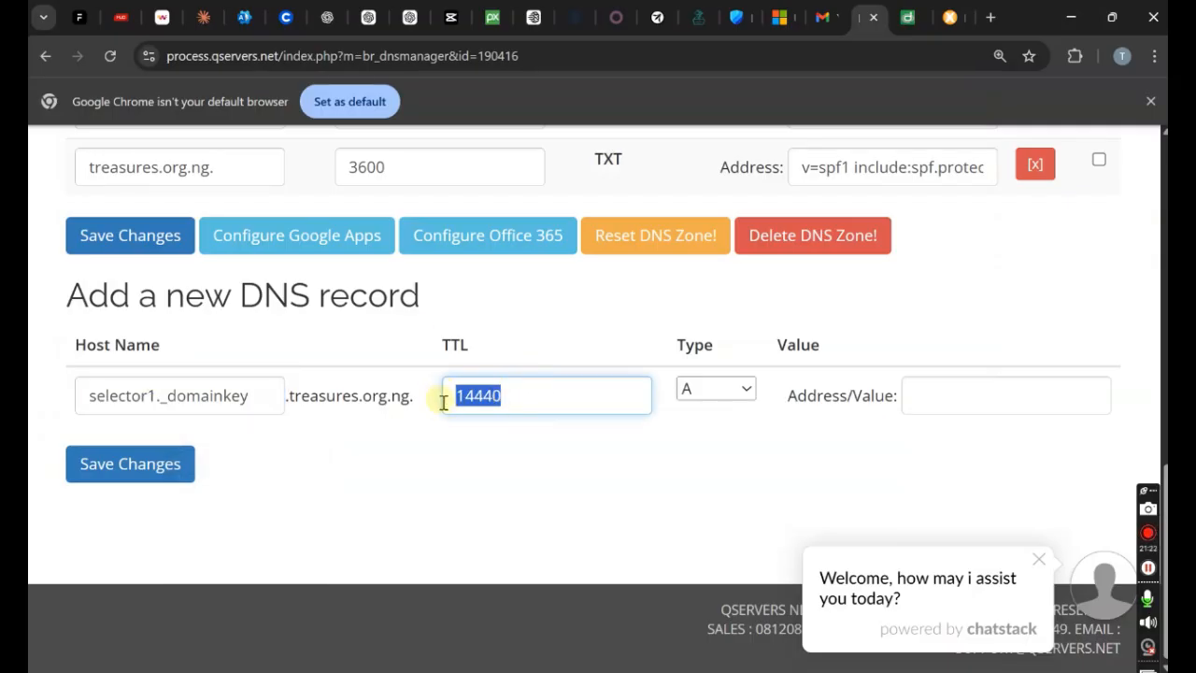
type("3600")
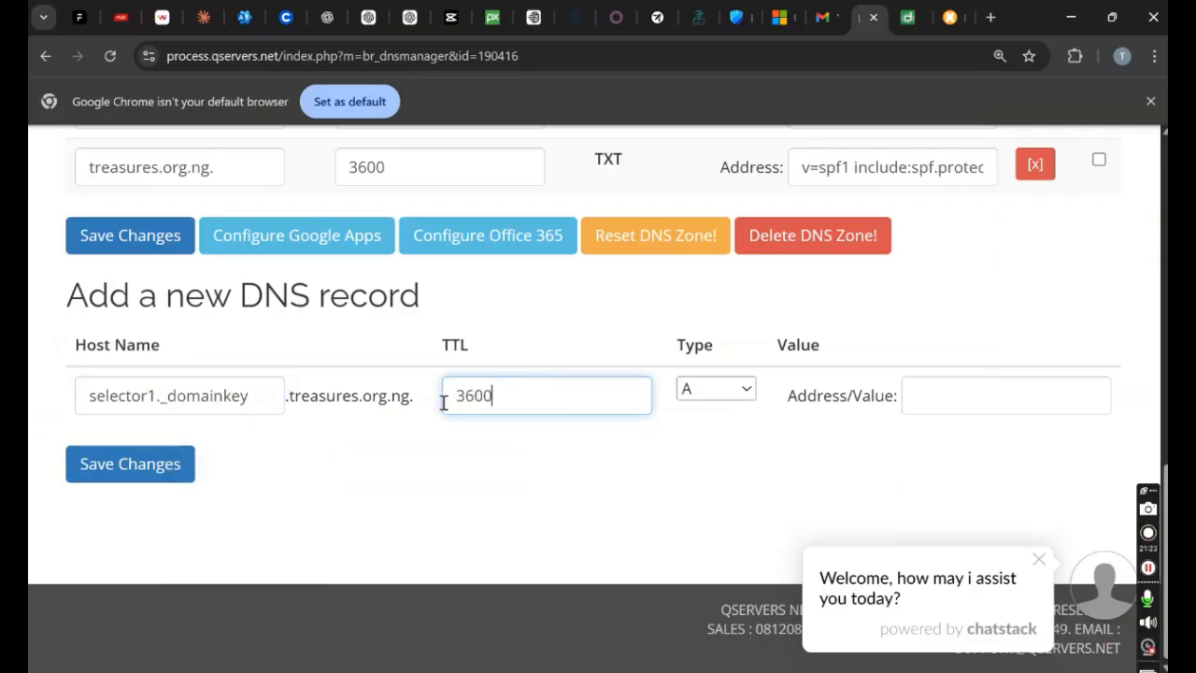
Step: Try enabling DKIM for Treasures.org.ng again in Microsoft Defender to recheck the required record type, and return to the DNS Manager
left_click(745, 389)
left_click(739, 17)
left_click(1124, 611)
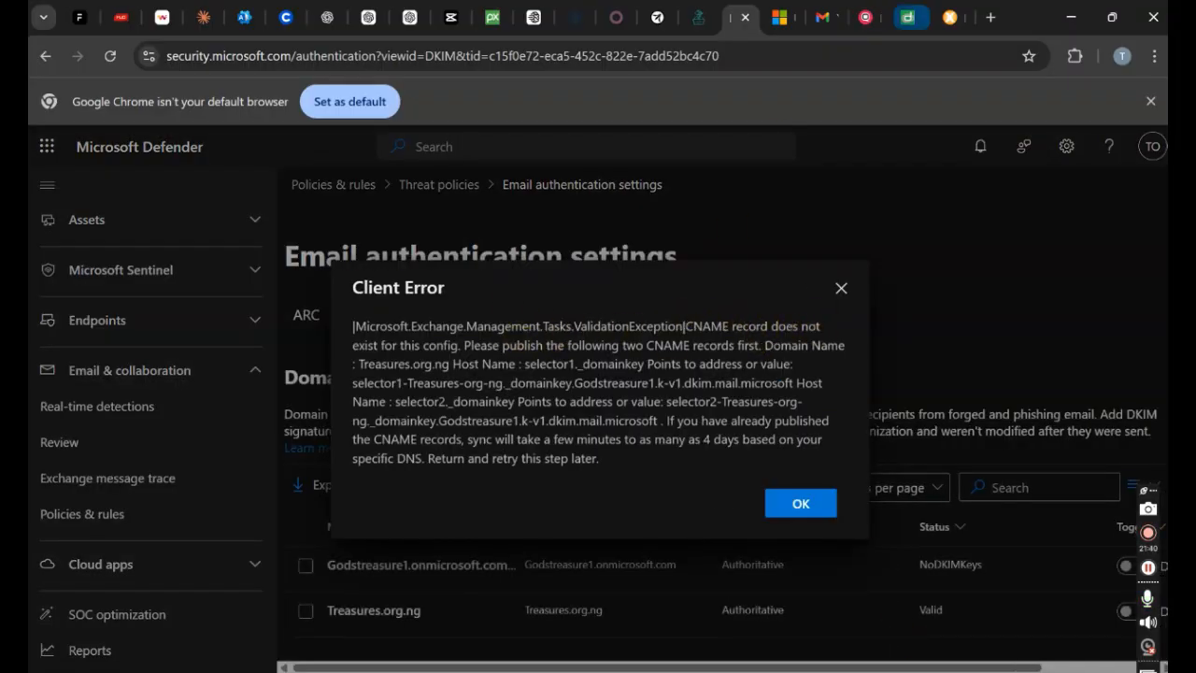
left_click(864, 17)
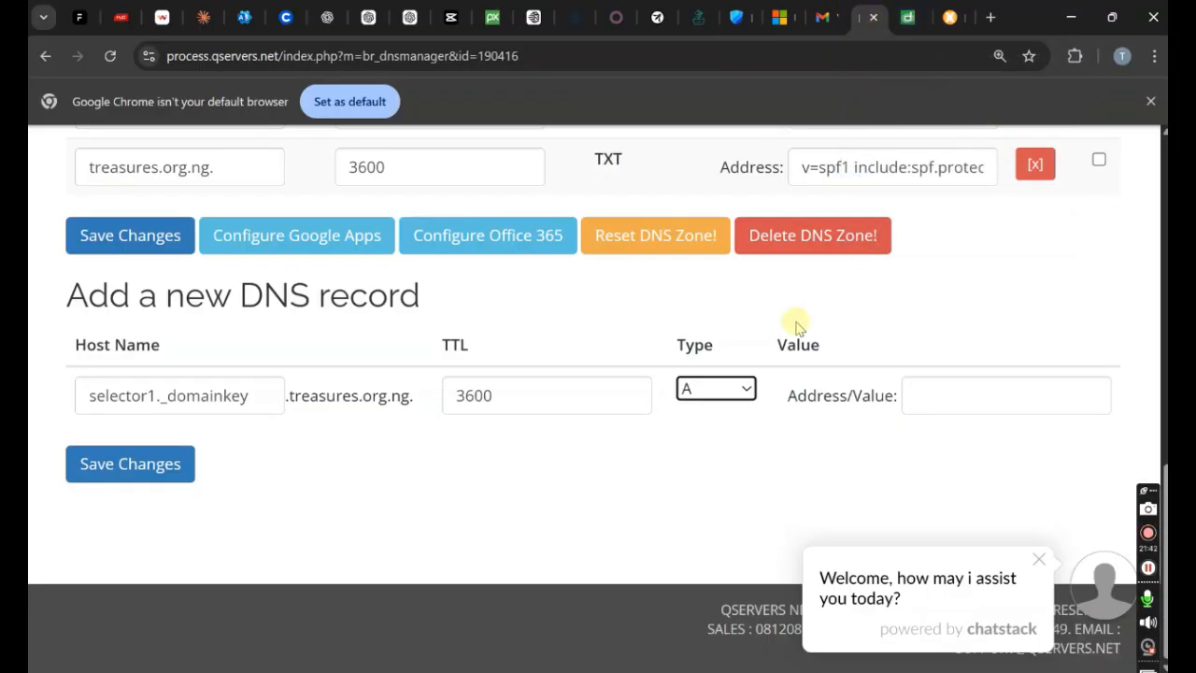
Step: Set the record type to CNAME with value selector1-Treasures-org-ng._domainkey.Godstreasure1.k-v1.dkim.mail.microsoft from the note, and save the record
left_click(737, 391)
left_click(709, 529)
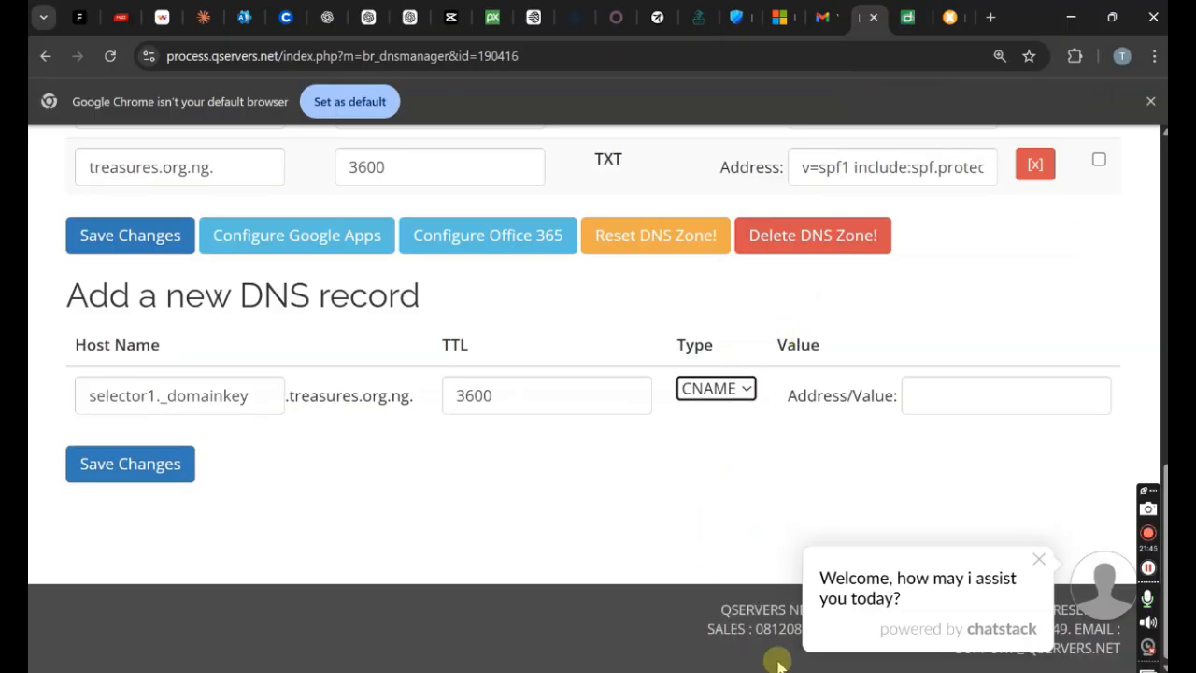
key("alt+Tab")
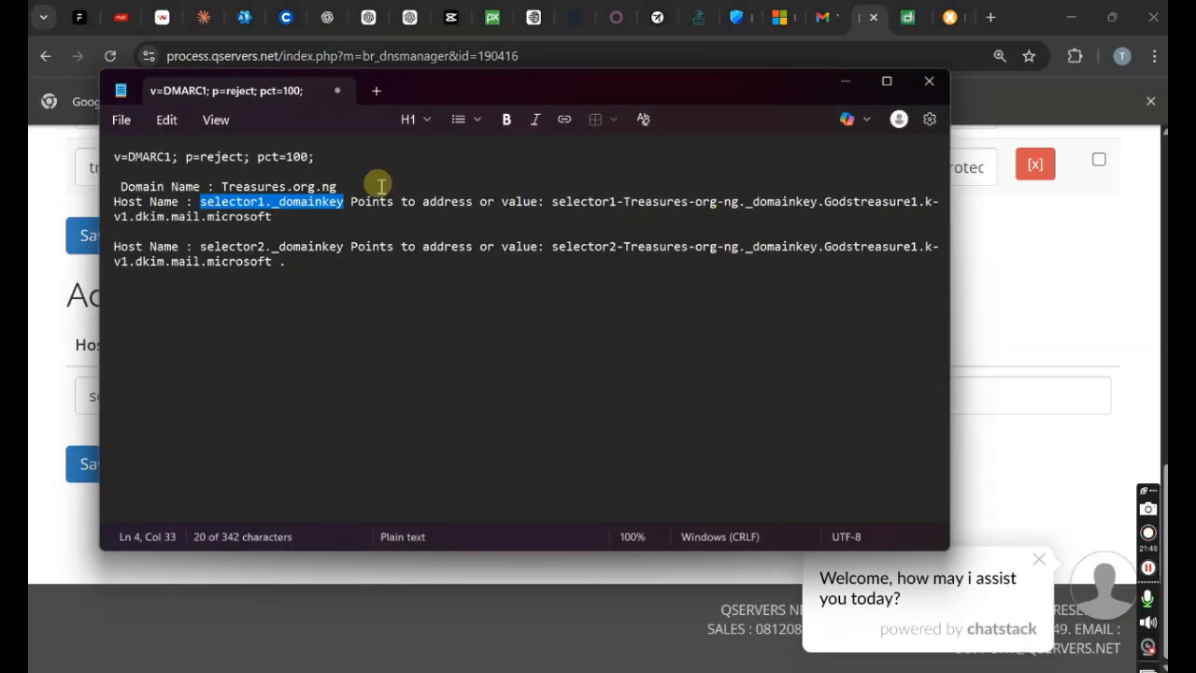
left_click_drag(555, 201, 273, 219)
key("ctrl+c")
left_click(1022, 384)
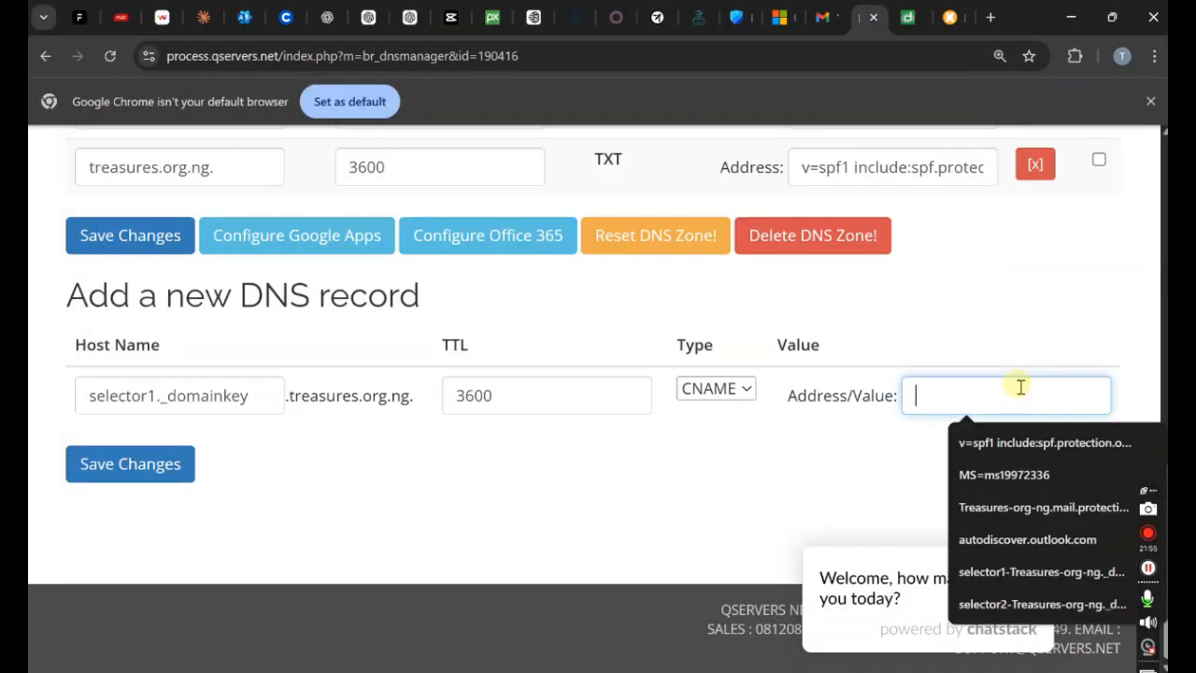
key("ctrl+v")
left_click(148, 466)
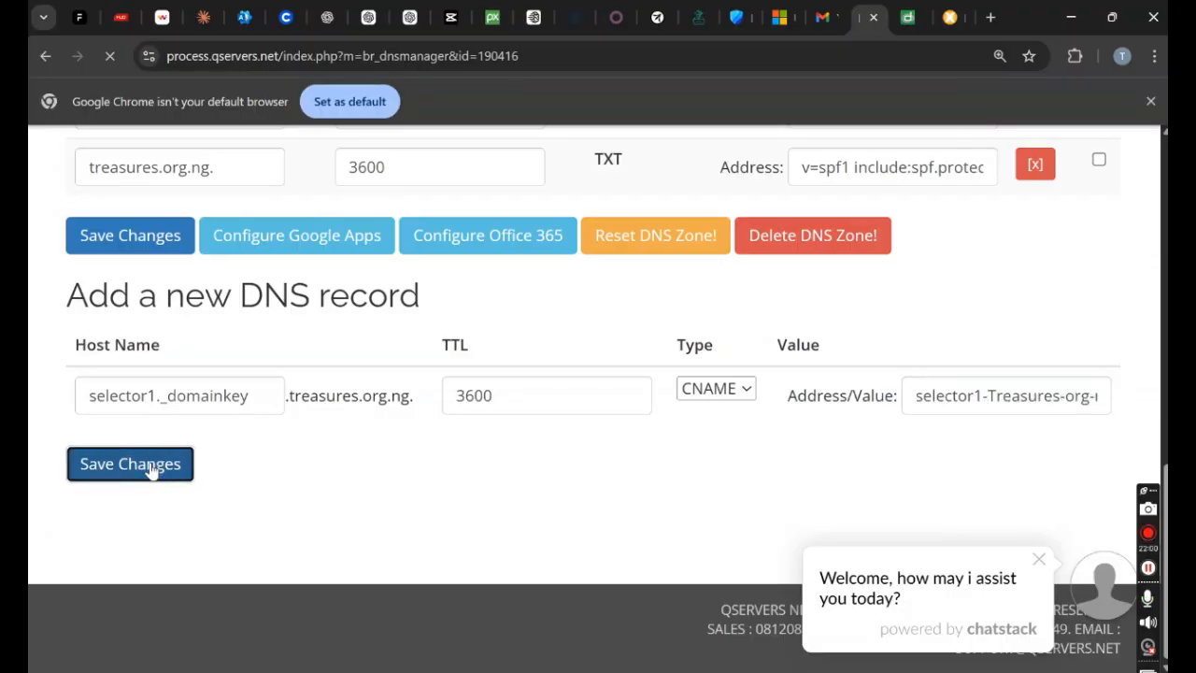
Step: Start another new DNS record with the host name selector2._domainkey copied from the Notepad note
scroll(234, 407, "down", 10)
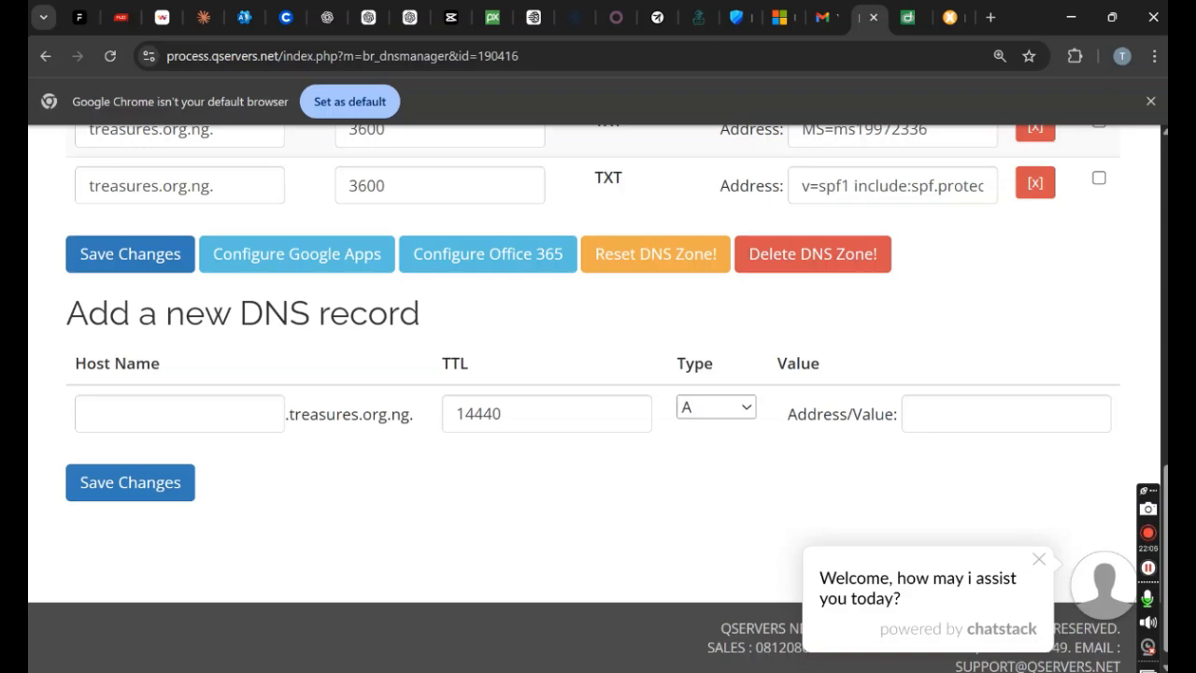
key("alt+Tab")
left_click(200, 248)
left_click_drag(200, 247, 346, 245)
key("ctrl+c")
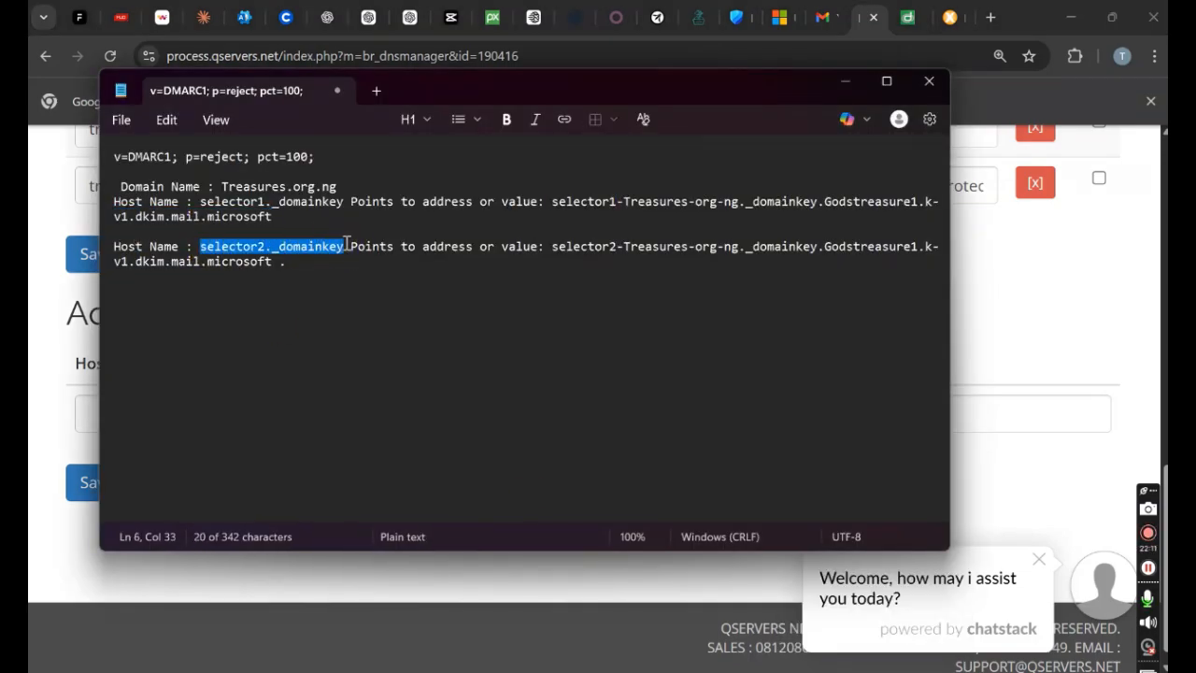
left_click(87, 427)
key("ctrl+v")
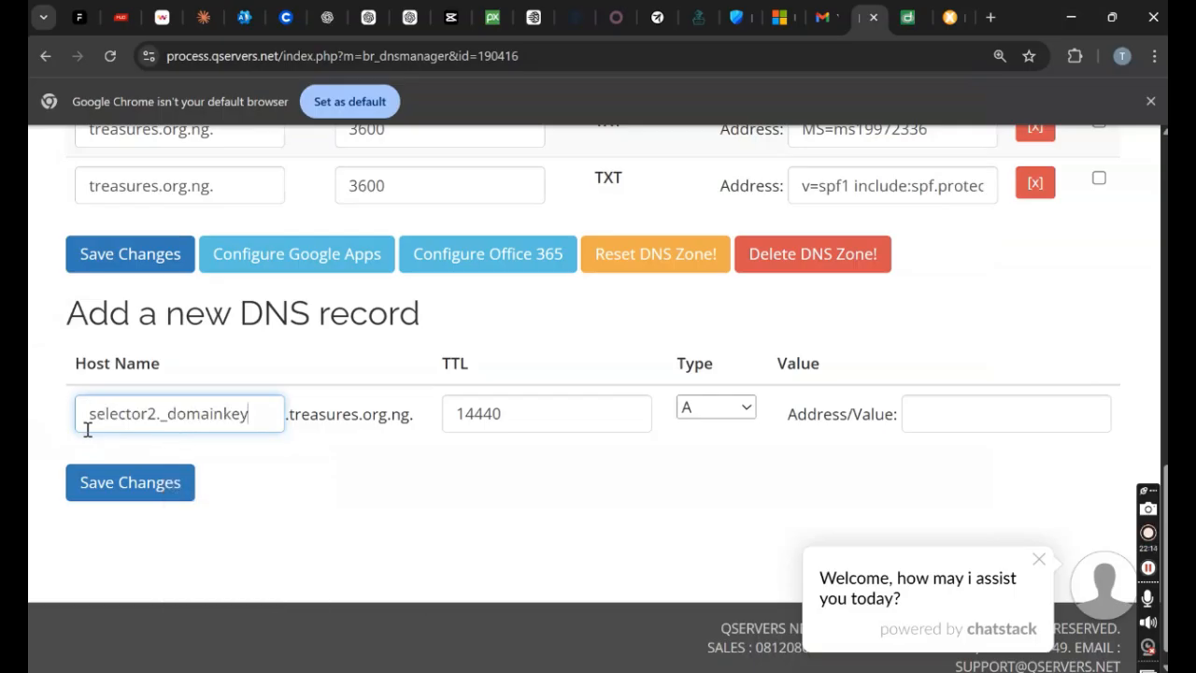
Step: Set the selector2 record's TTL to 3600 and its type to CNAME
double_click(514, 404)
type("3600")
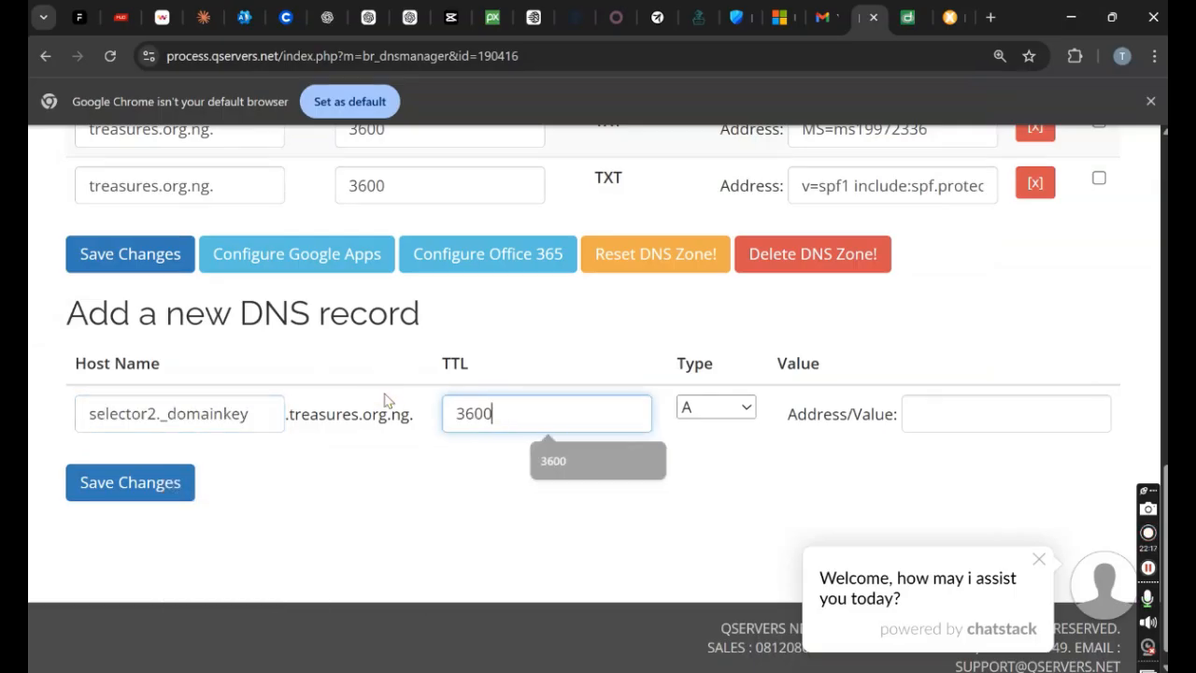
left_click(747, 407)
left_click(710, 265)
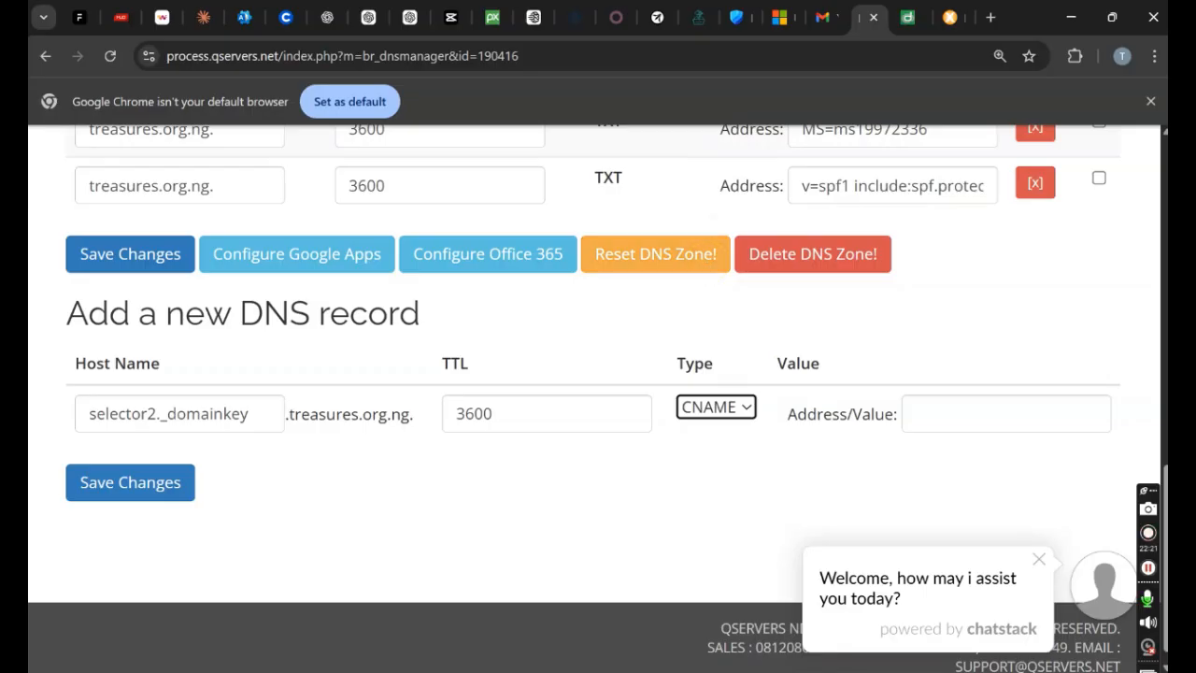
Step: Copy "selector2-Treasures-org-ng._domainkey.Godstreasure1.k-v1.dkim.mail.microsoft ." from the note into the selector2 record's address value
key("alt+Tab")
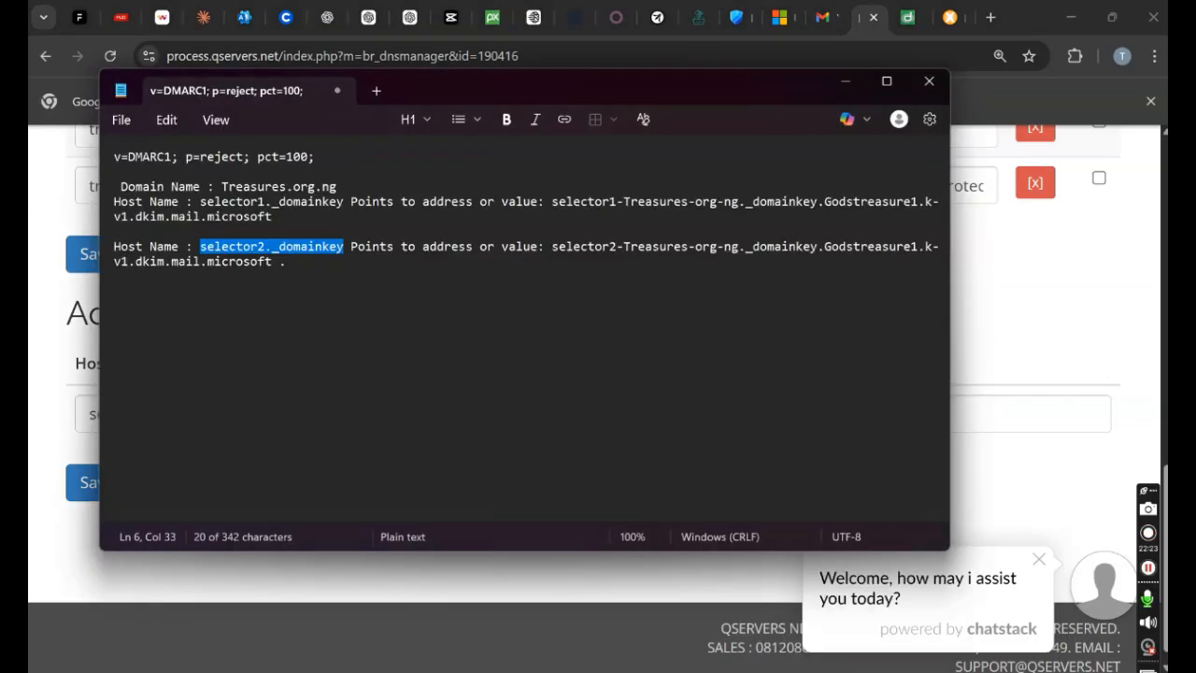
left_click(552, 247)
left_click_drag(553, 247, 580, 265)
key("ctrl+c")
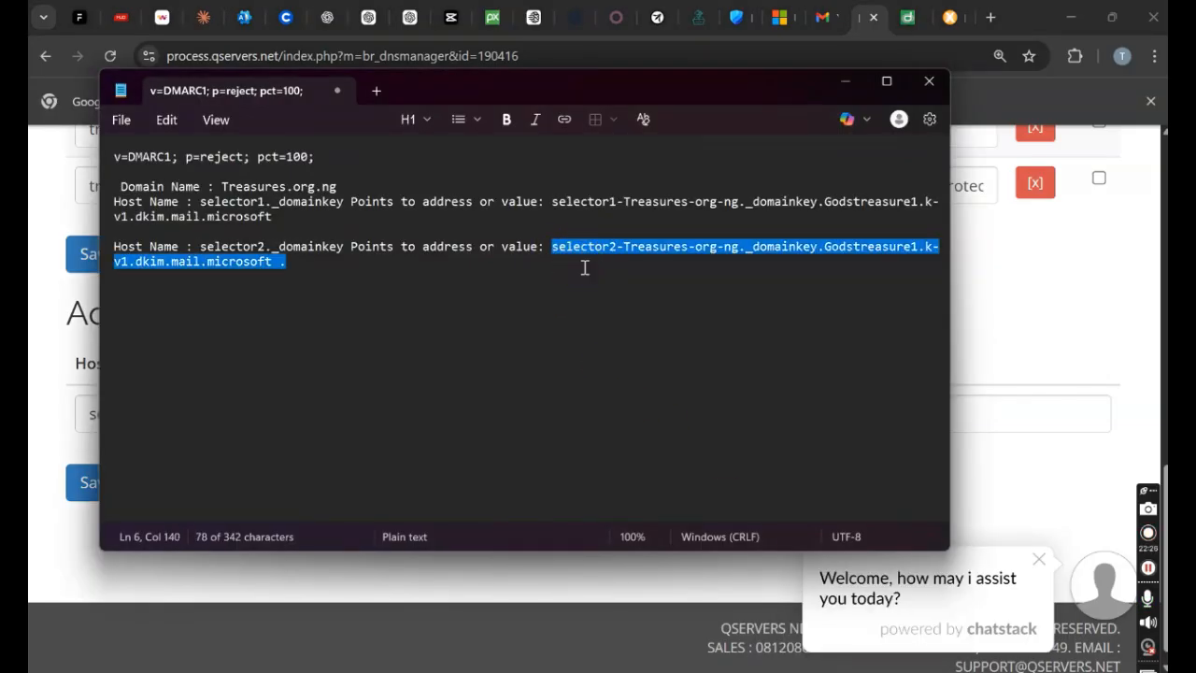
left_click(1005, 470)
left_click(956, 413)
key("ctrl+v")
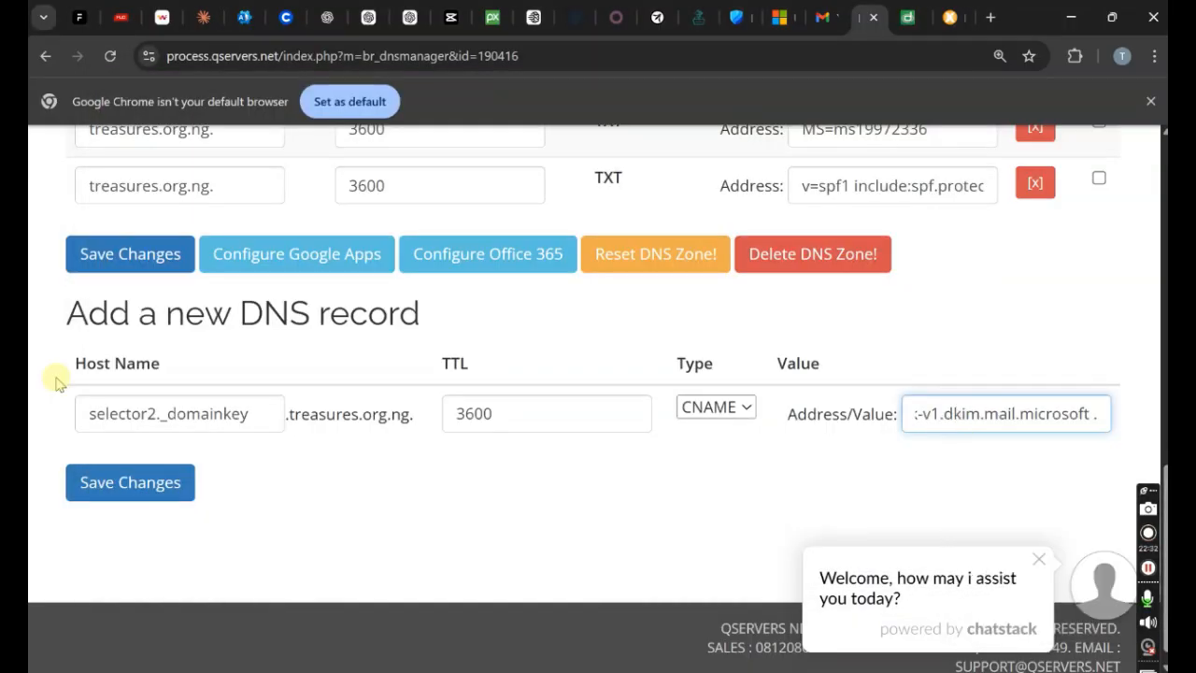
Step: Save the new selector2._domainkey CNAME record in the DNS zone
left_click(128, 489)
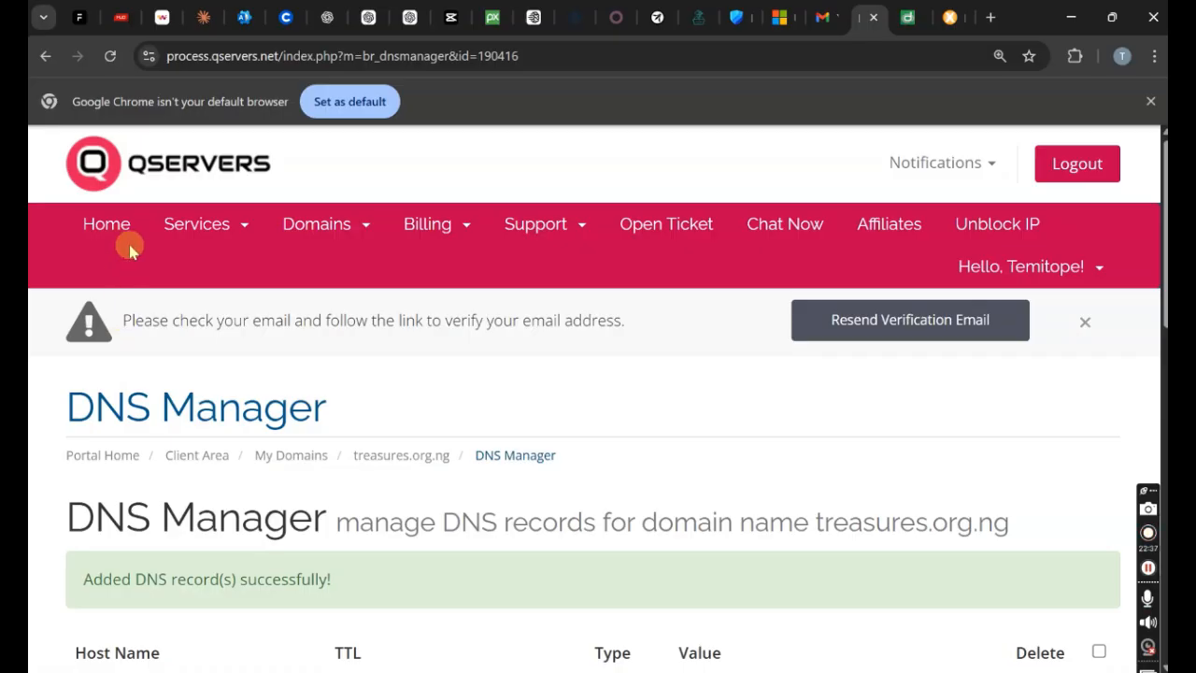
Step: Switch to the Microsoft 365 admin center, reload it, and check the DKIM record statuses in Treasures.org.ng's DNS records
left_click(244, 17)
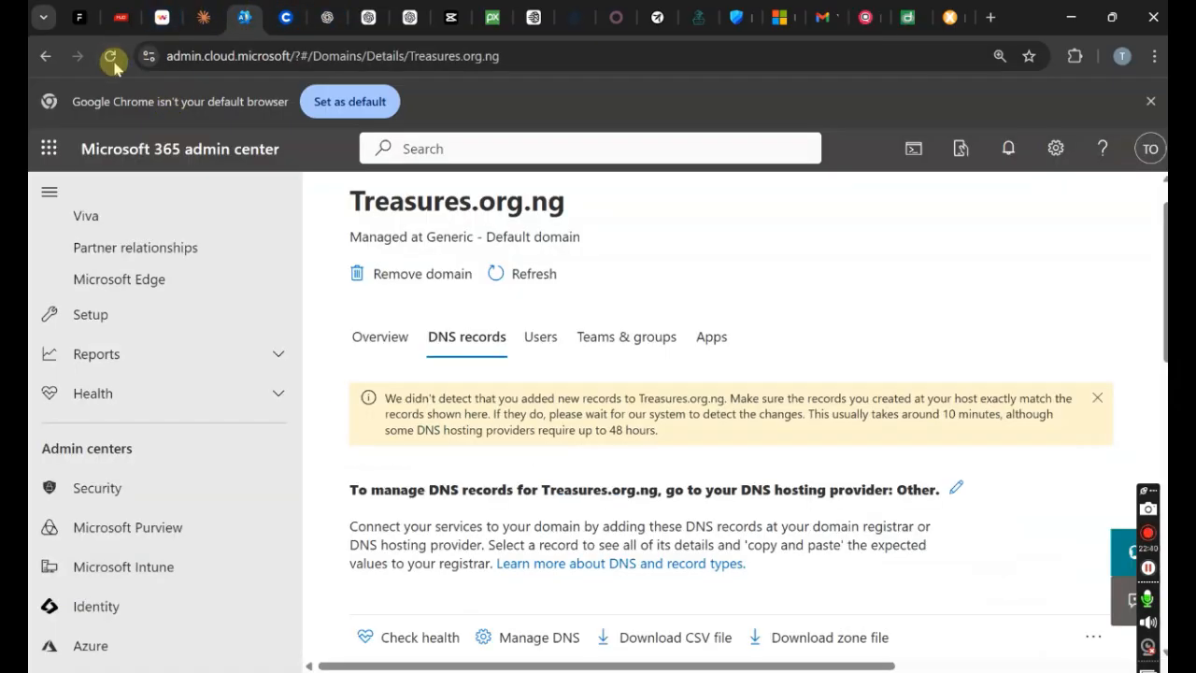
left_click_drag(112, 28, 225, 8)
left_click(220, 8)
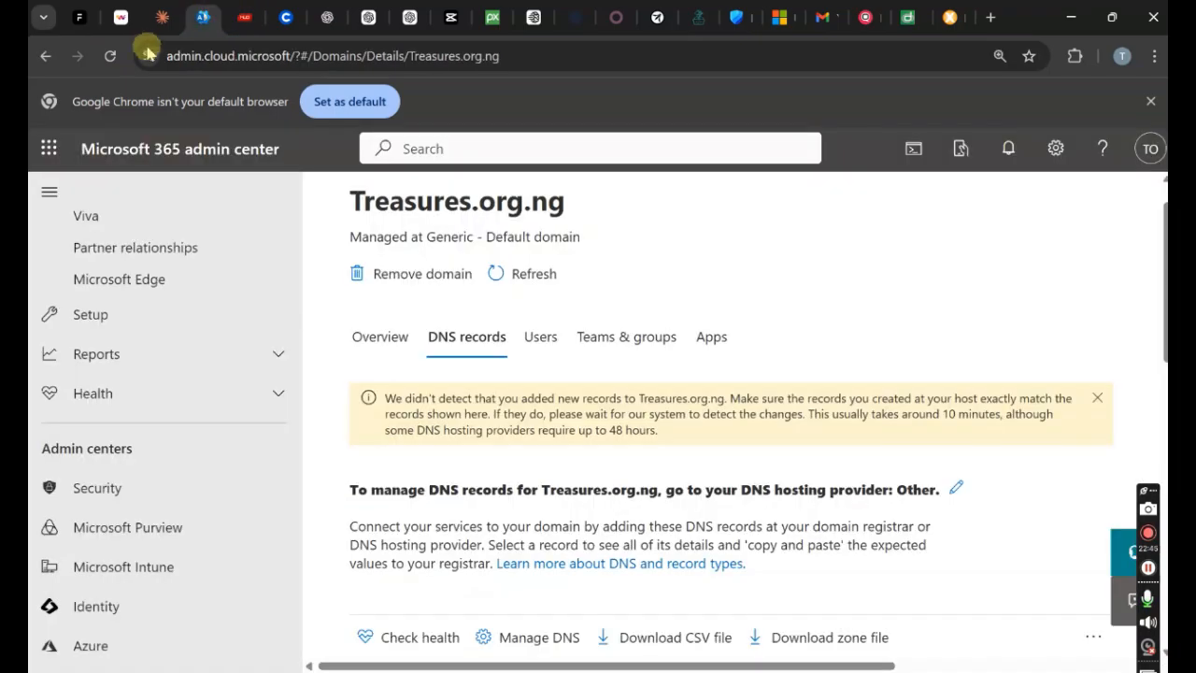
left_click(110, 56)
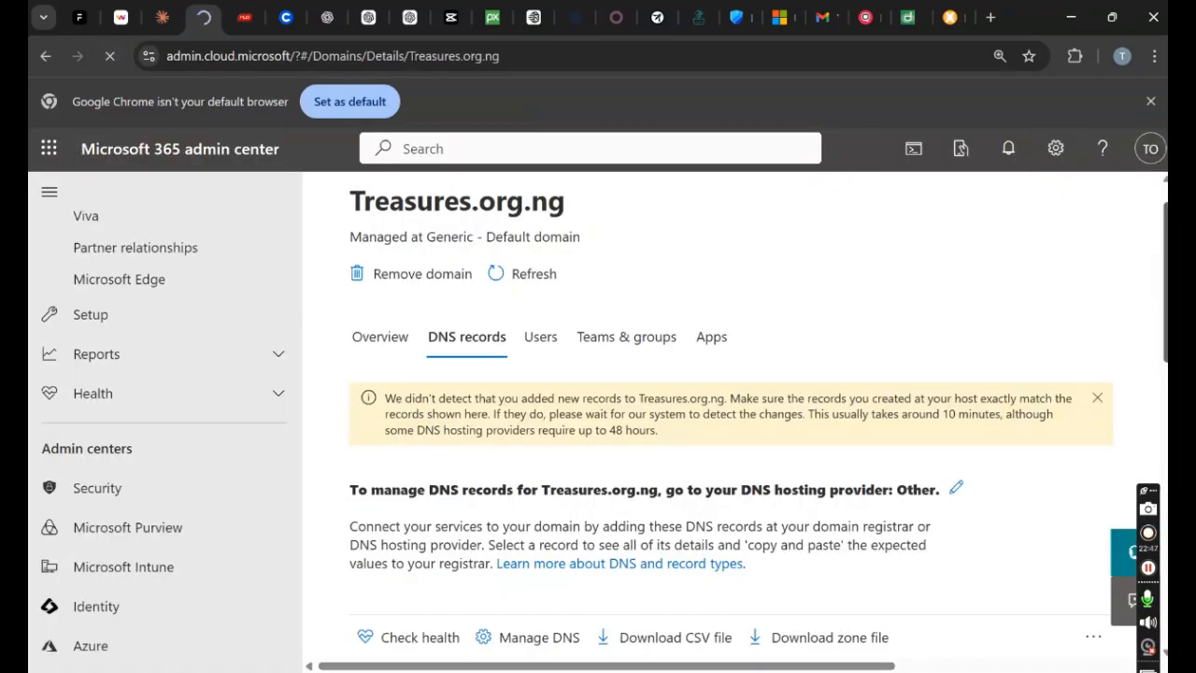
scroll(1154, 439, "down", 5)
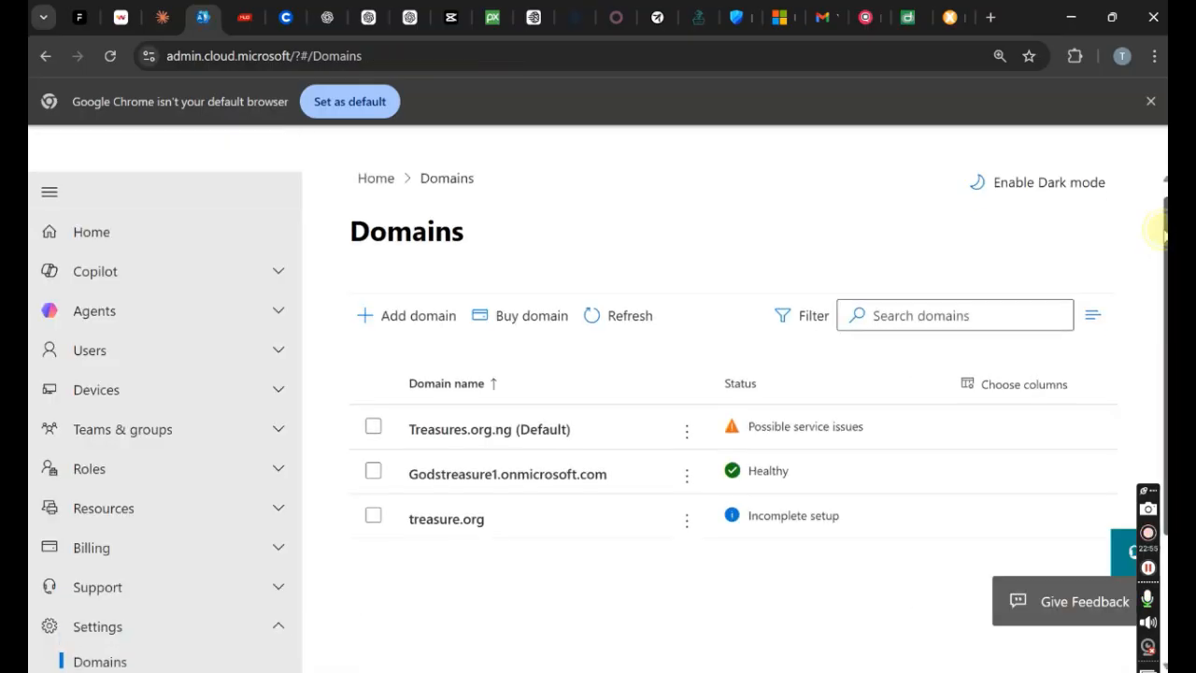
left_click(534, 426)
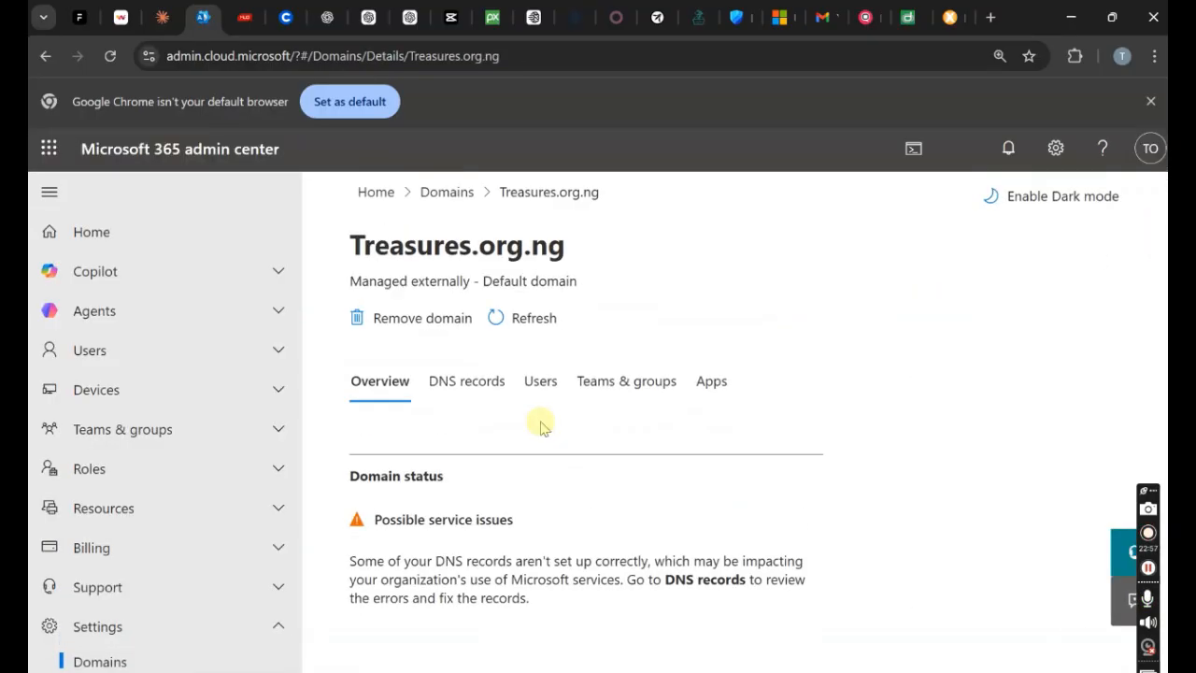
left_click(488, 397)
left_click_drag(1159, 222, 1159, 441)
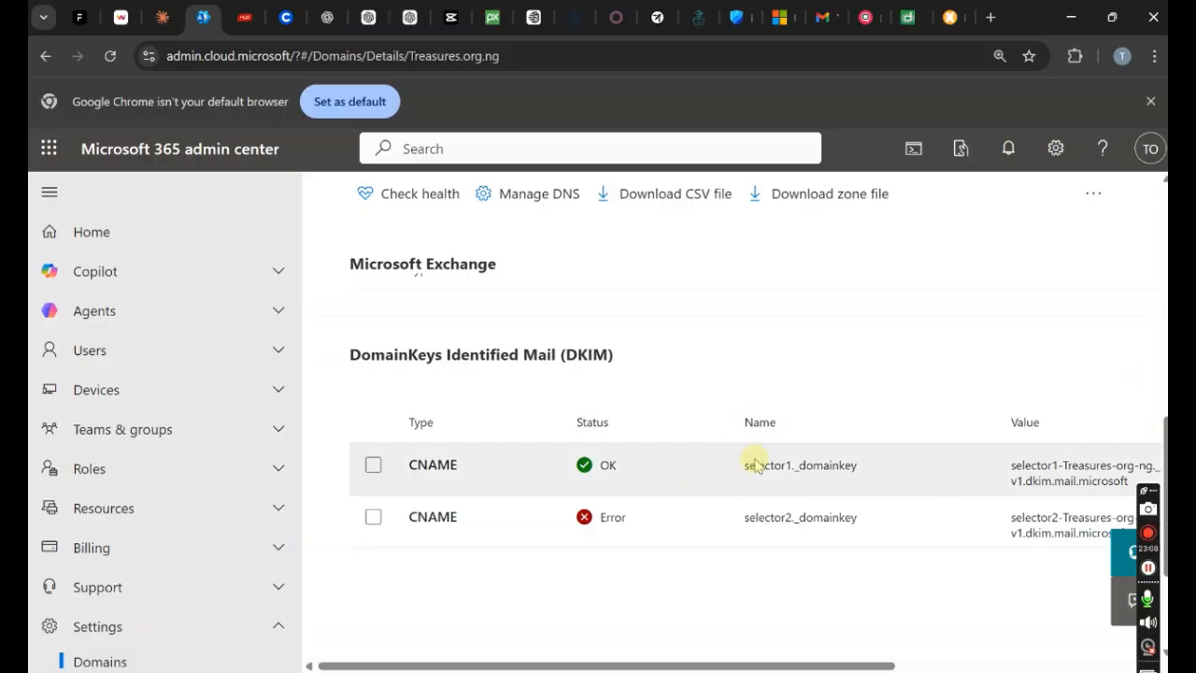
left_click(574, 535)
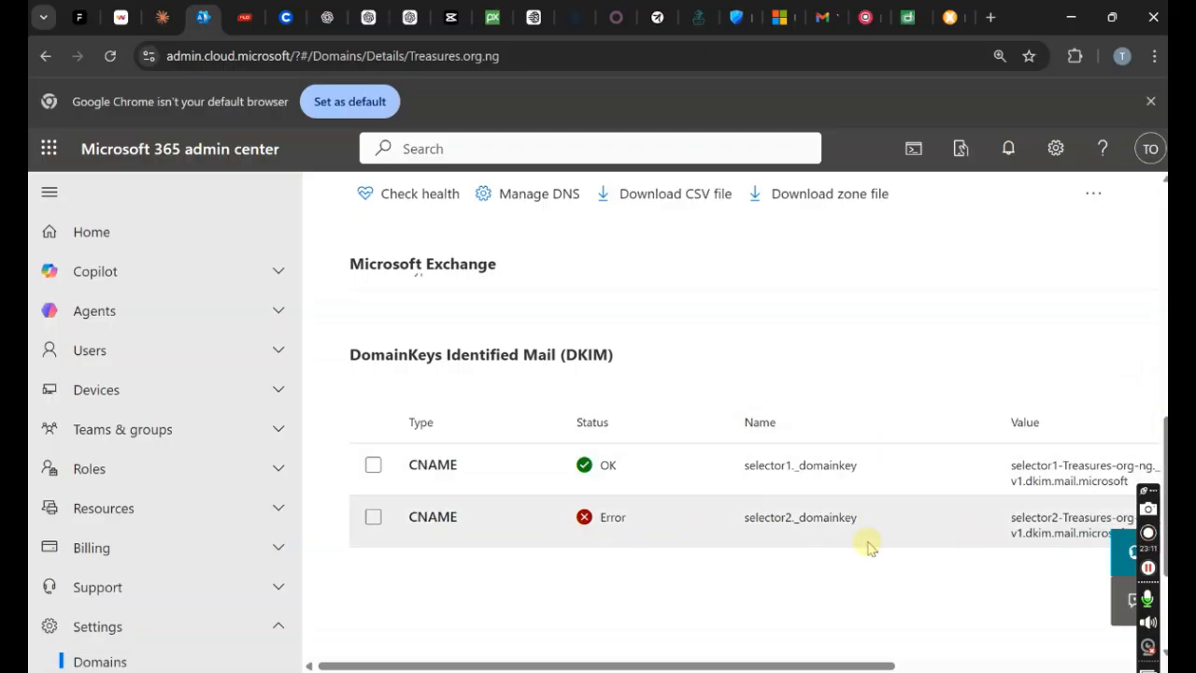
left_click(110, 55)
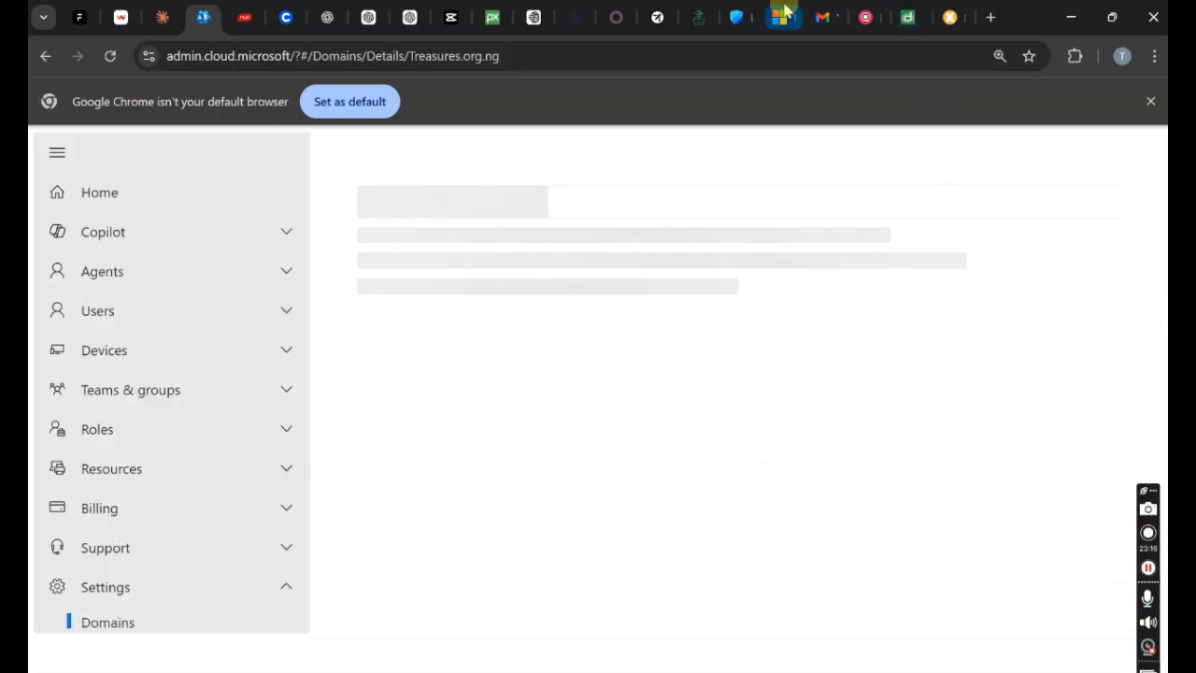
Step: Return to the QServers DNS Manager, look for the selector2 record in the zone, and reload the page with form resubmission
left_click(865, 17)
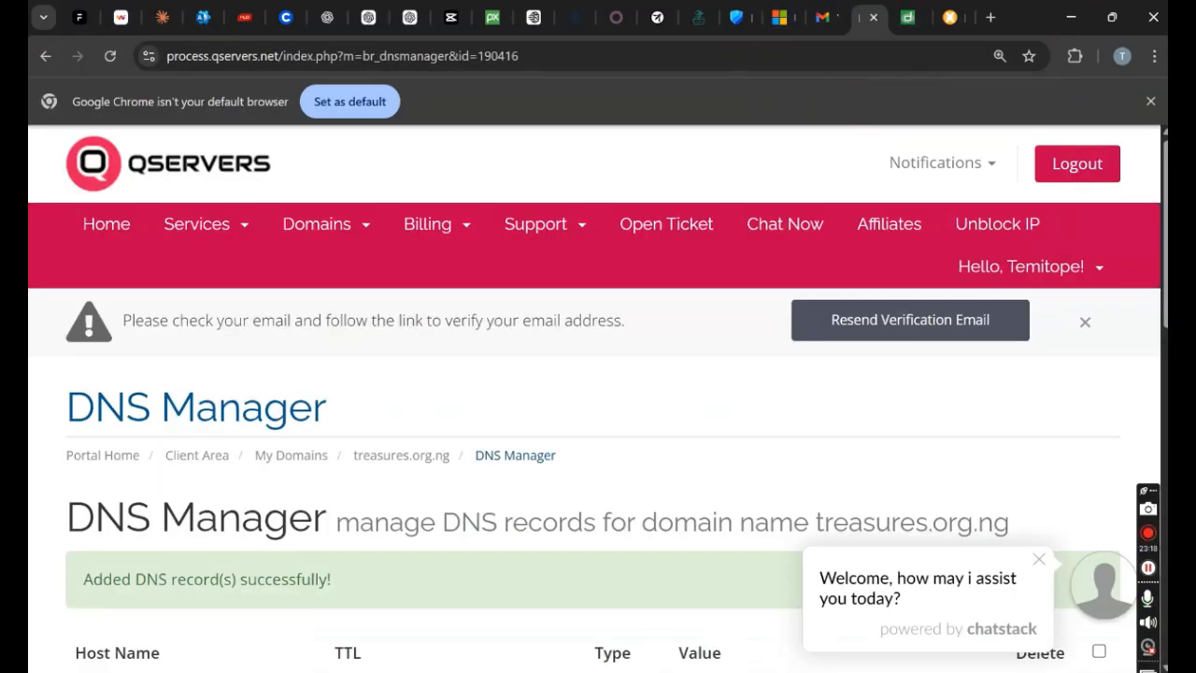
left_click_drag(1159, 192, 1121, 372)
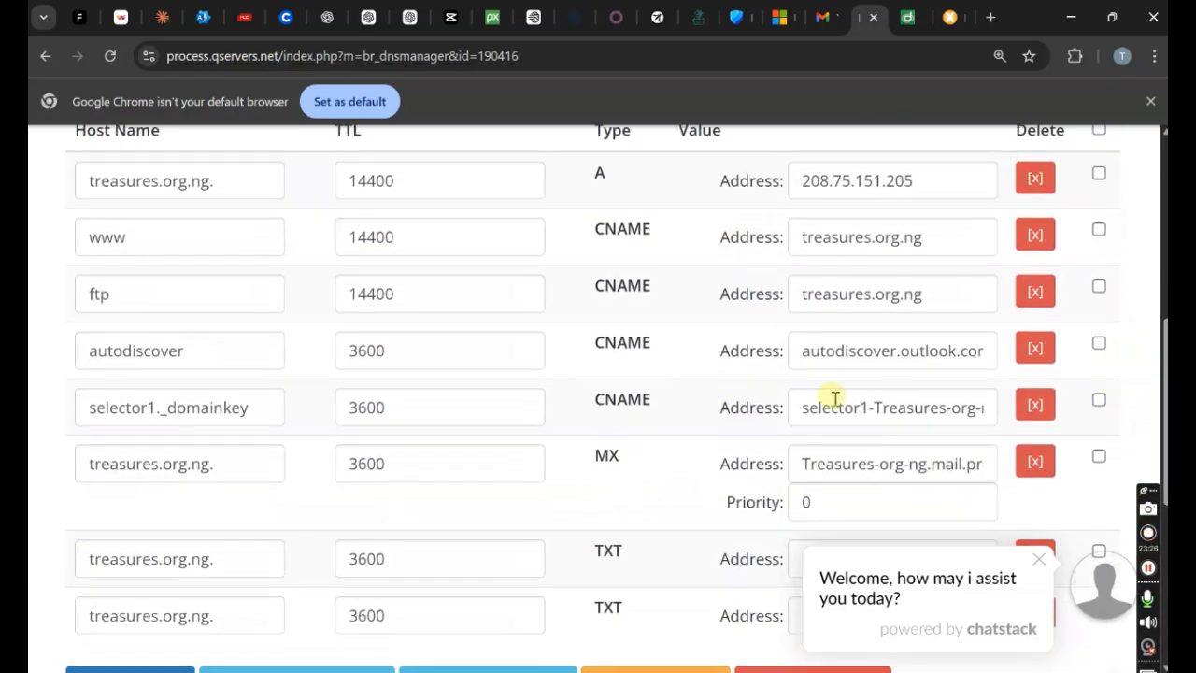
scroll(630, 151, "up", 5)
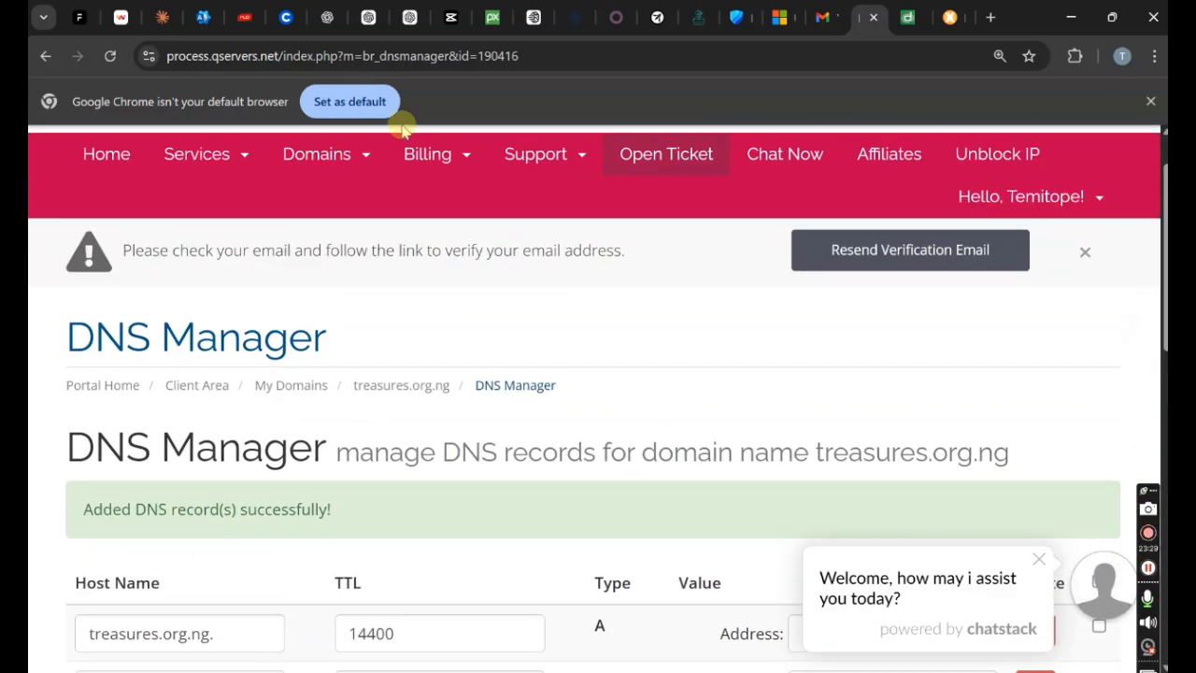
left_click(108, 56)
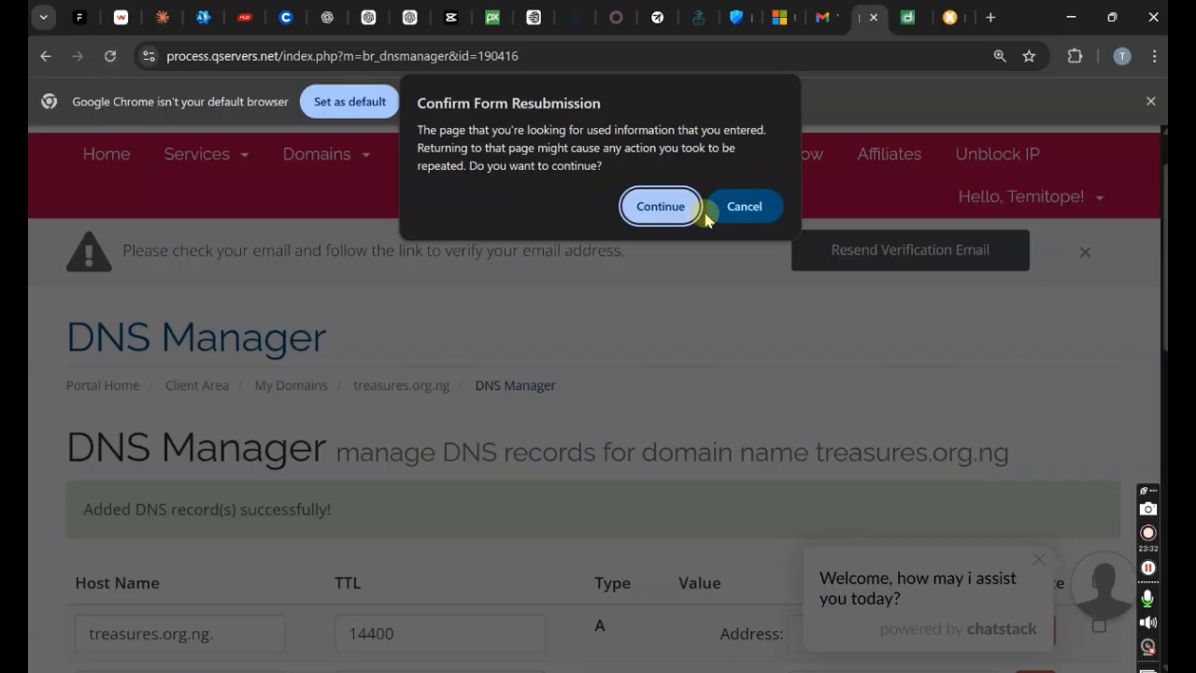
left_click(668, 207)
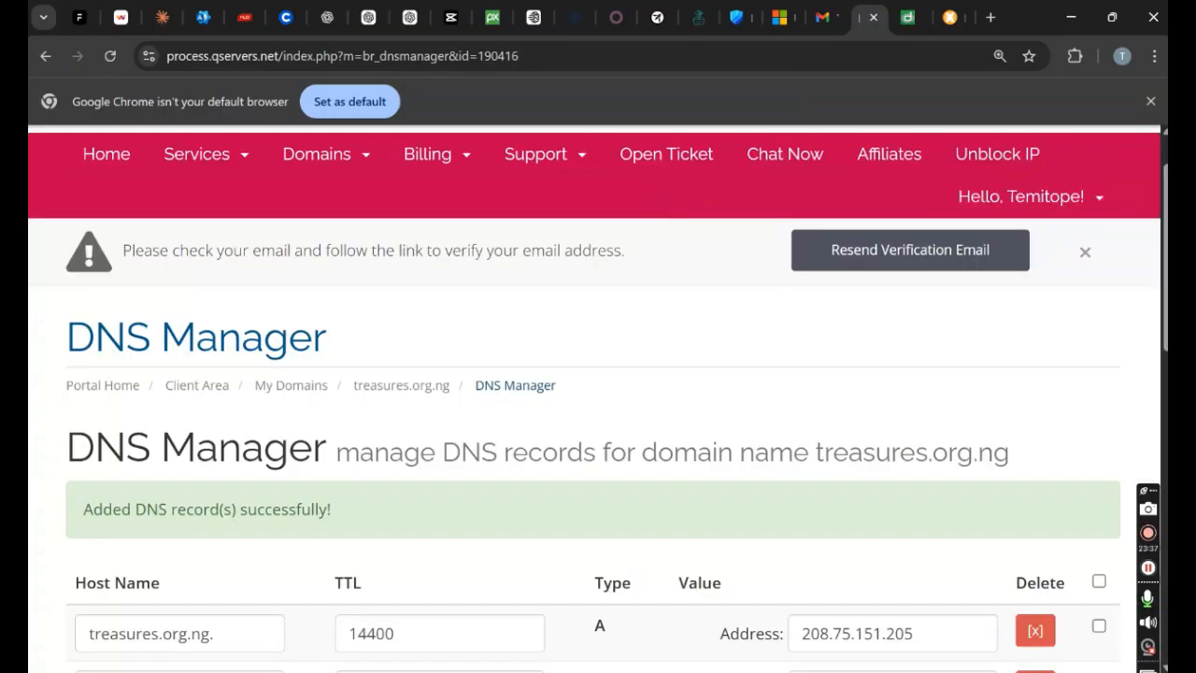
Step: Start a new DNS record with host name selector2._domainkey and TTL 3600
left_click_drag(1159, 344, 1135, 616)
left_click(168, 427)
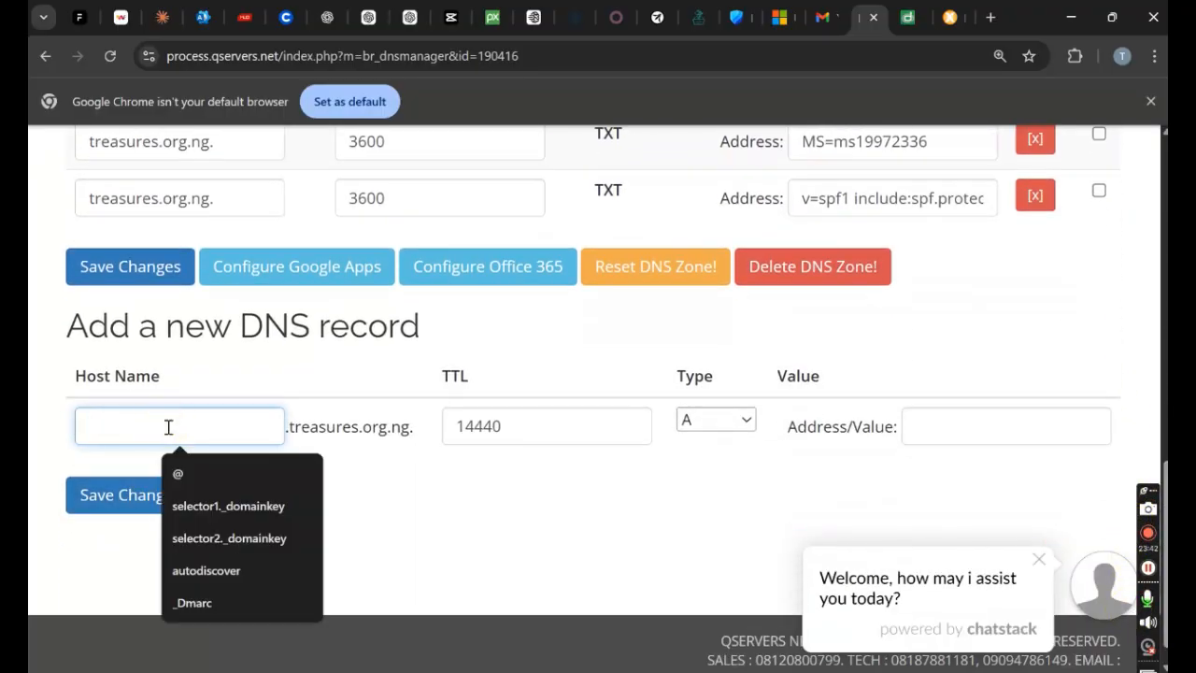
left_click(213, 541)
left_click_drag(518, 426, 416, 433)
type("3600")
Step: Set the record type to CNAME with value selector2-Treasures-org-ng._domainkey.Godstreasure1.k-v1.dkim.mail.microsoft, and save the record
left_click(705, 423)
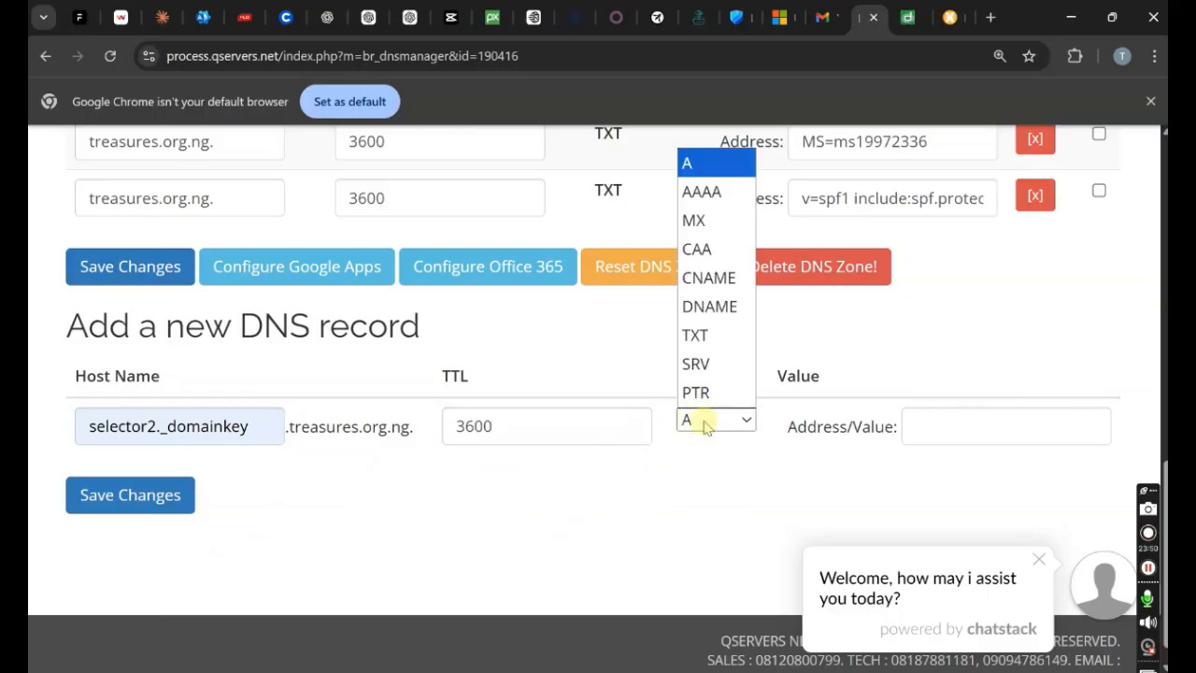
left_click(716, 277)
left_click(1007, 436)
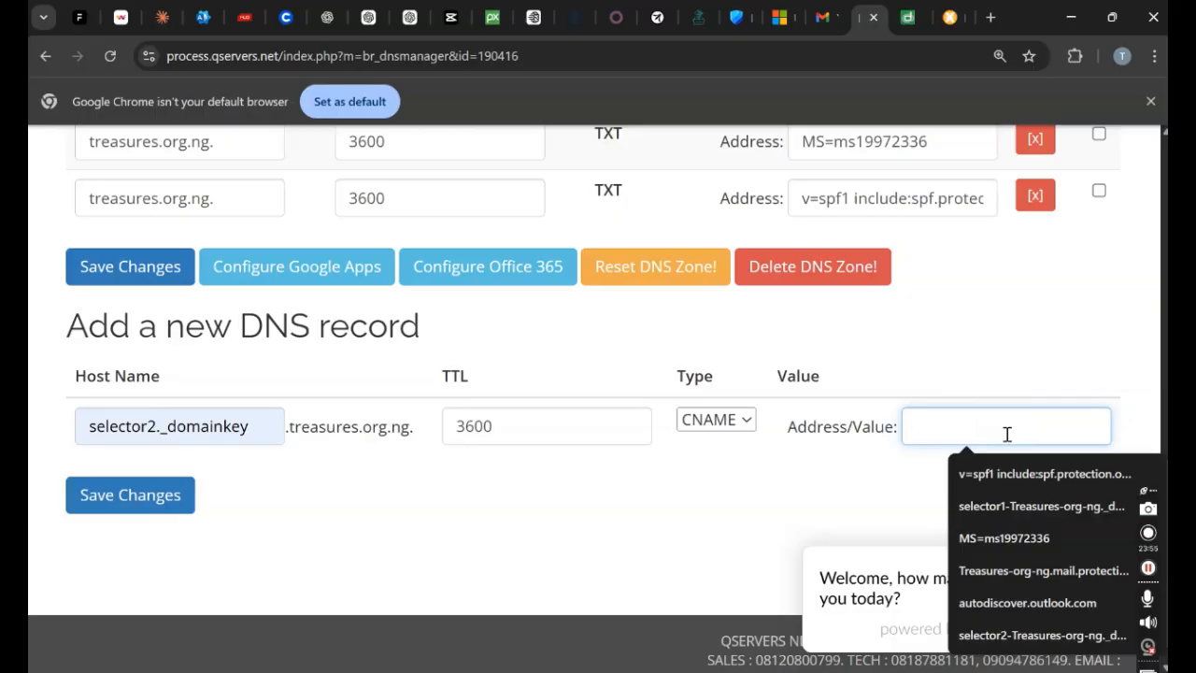
left_click(1028, 634)
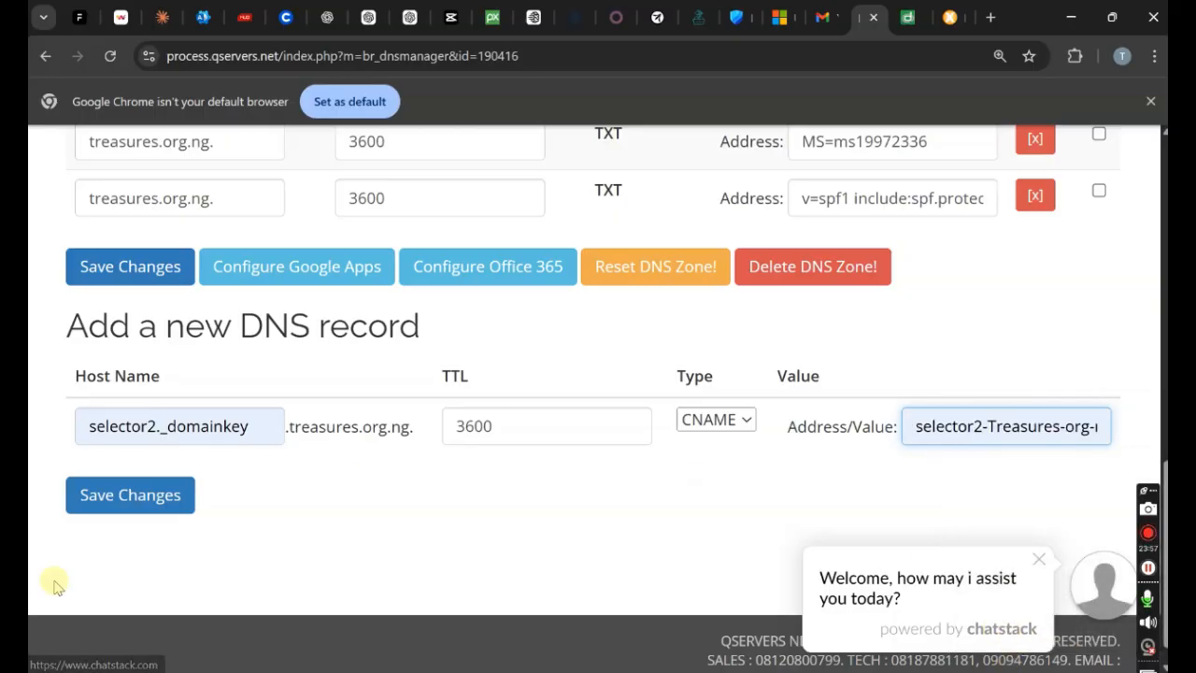
left_click(131, 502)
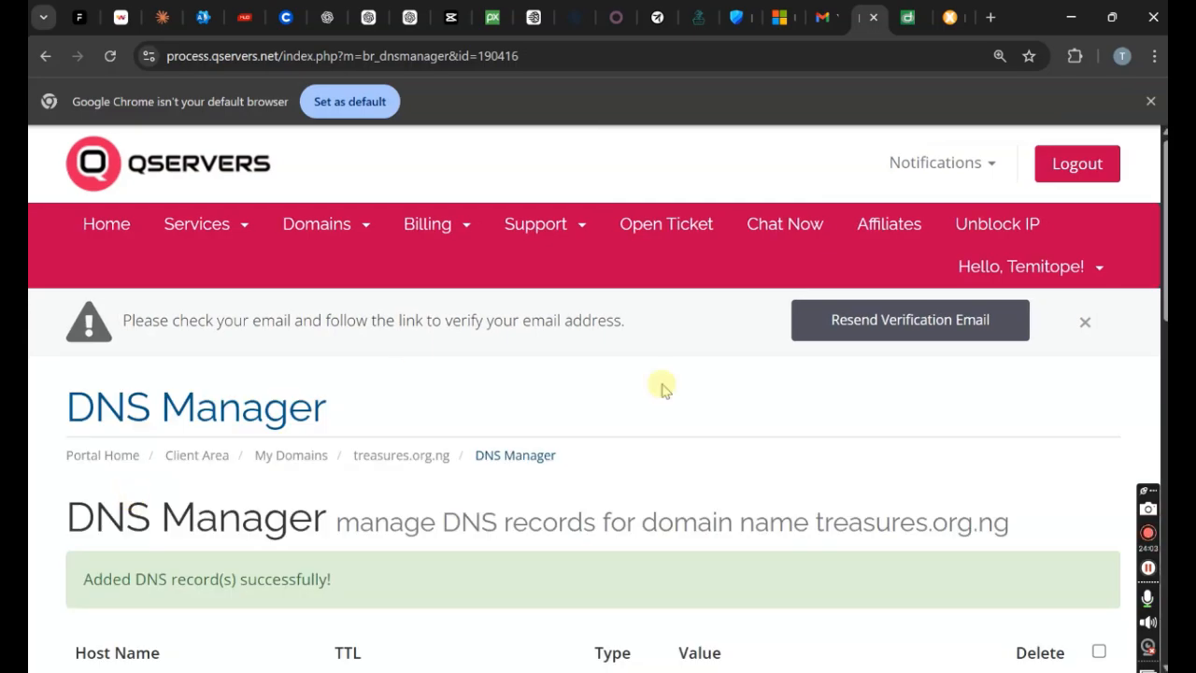
Step: Review the DNS zone, then reload the Microsoft 365 admin center and open Treasures.org.ng's DNS records at the DKIM section
left_click_drag(1158, 227, 1145, 414)
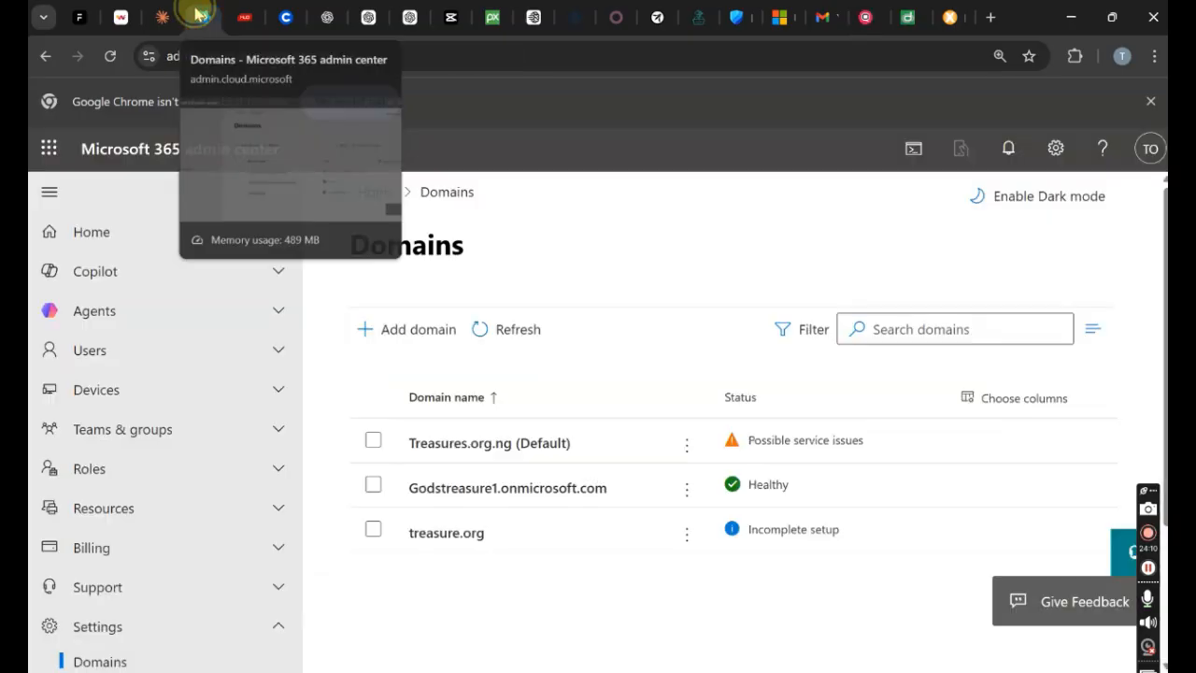
left_click(202, 17)
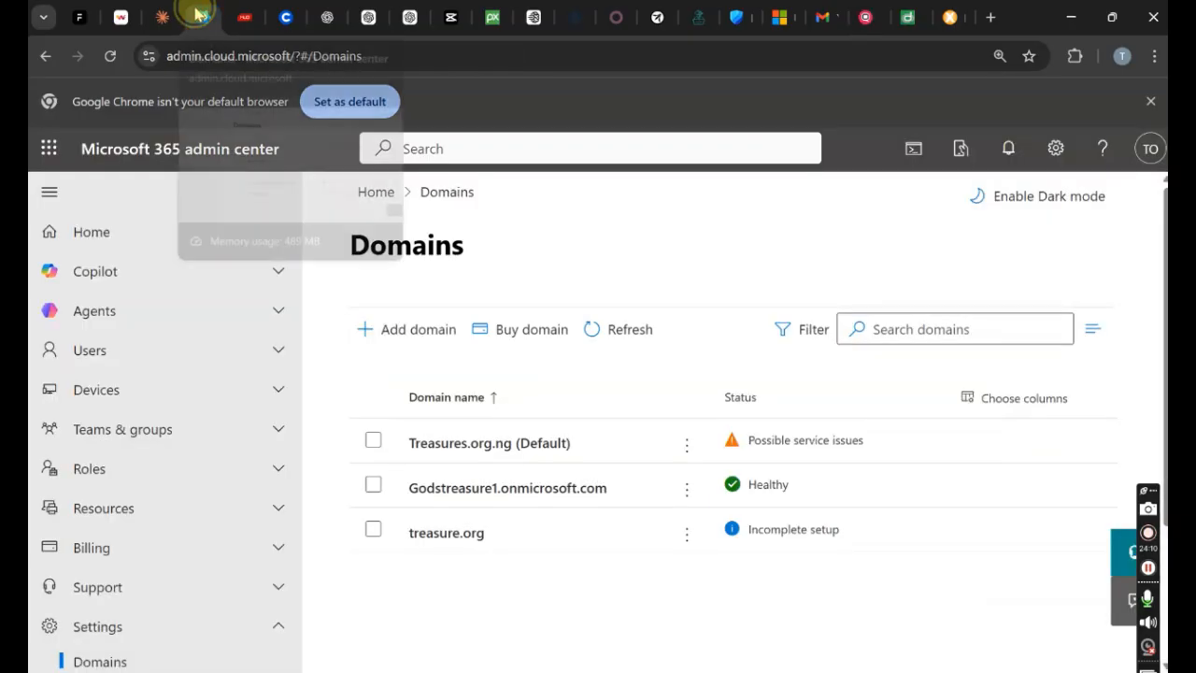
left_click(109, 55)
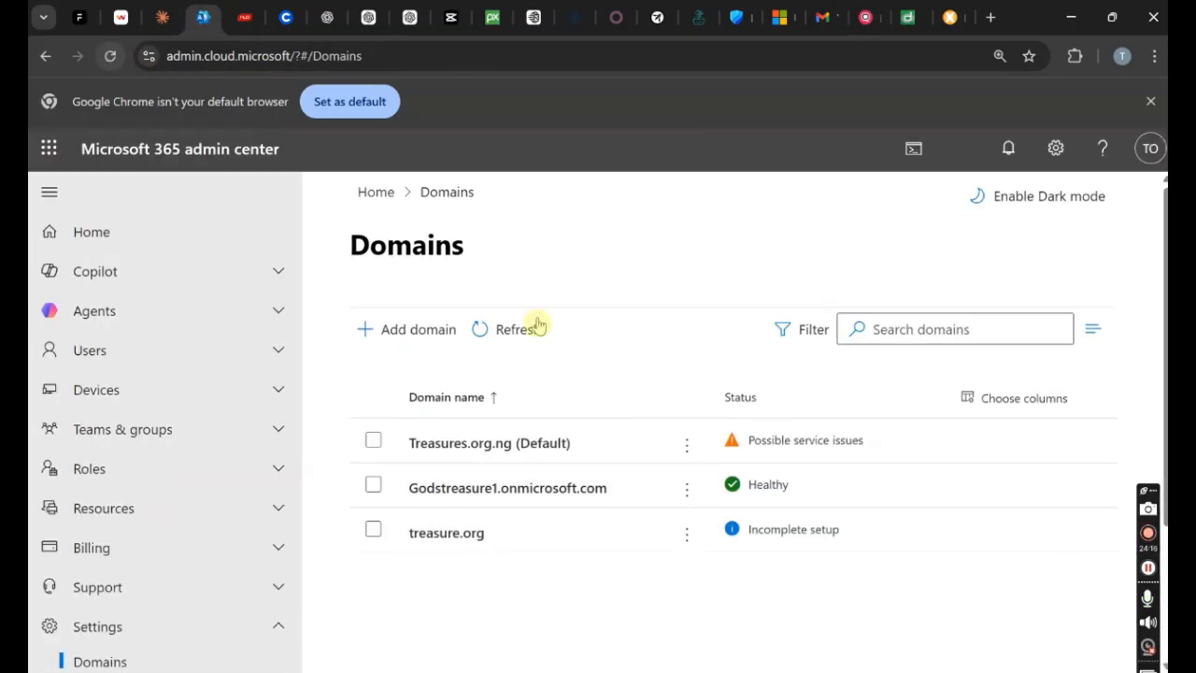
left_click(519, 445)
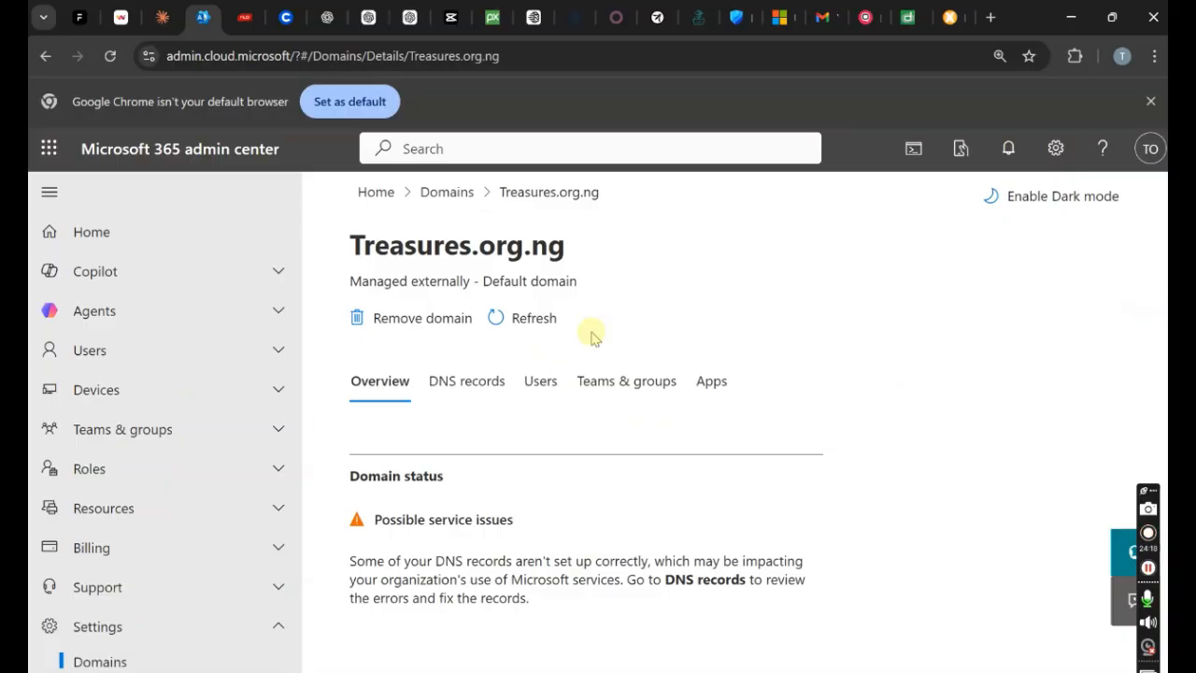
left_click(457, 402)
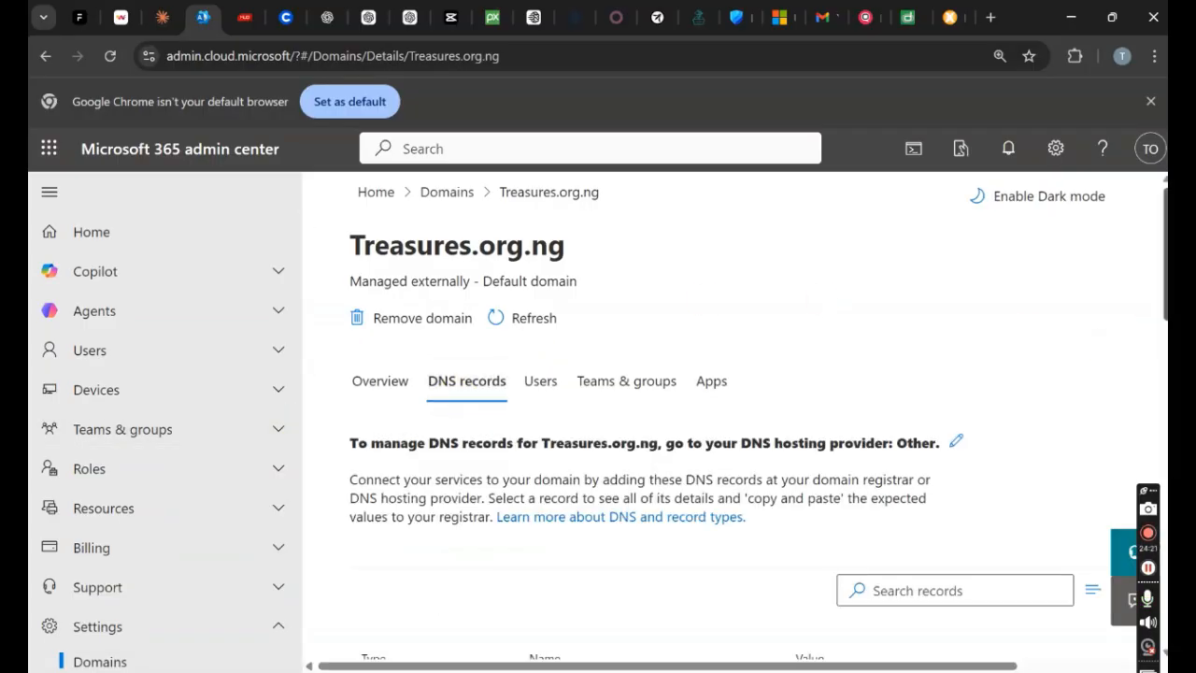
left_click_drag(1161, 295, 1157, 485)
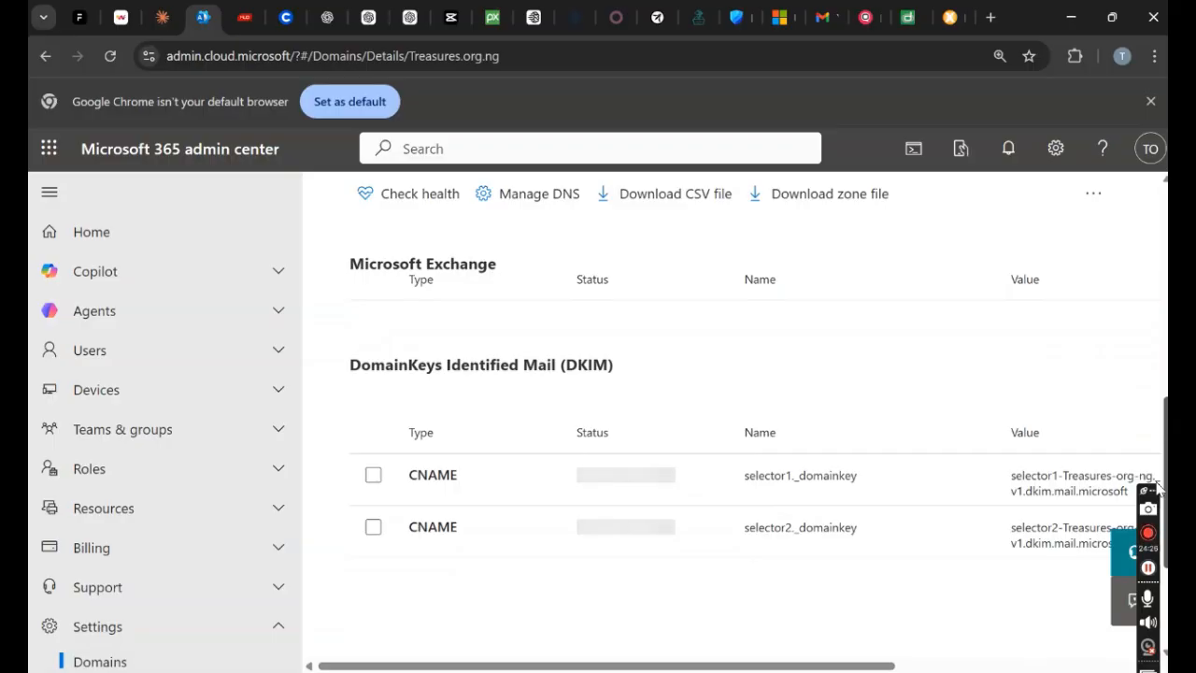
left_click_drag(1157, 485, 1159, 442)
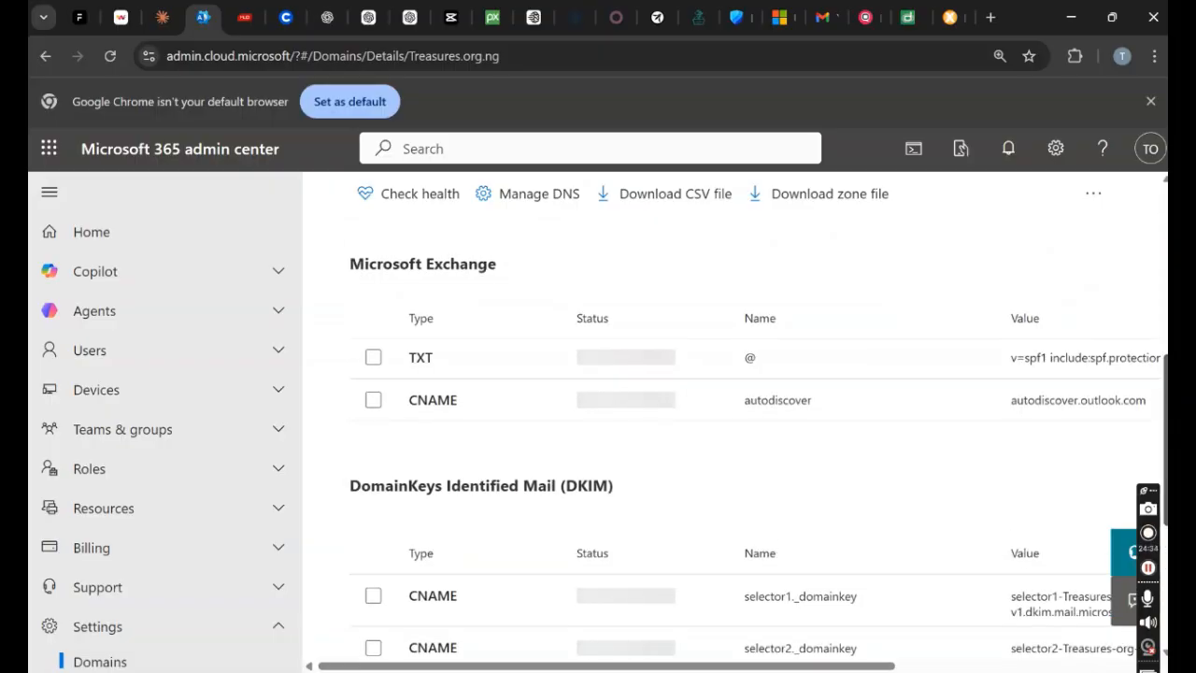
Step: Reload the domain list and recheck the Microsoft Exchange and DKIM record statuses for Treasures.org.ng
left_click(112, 56)
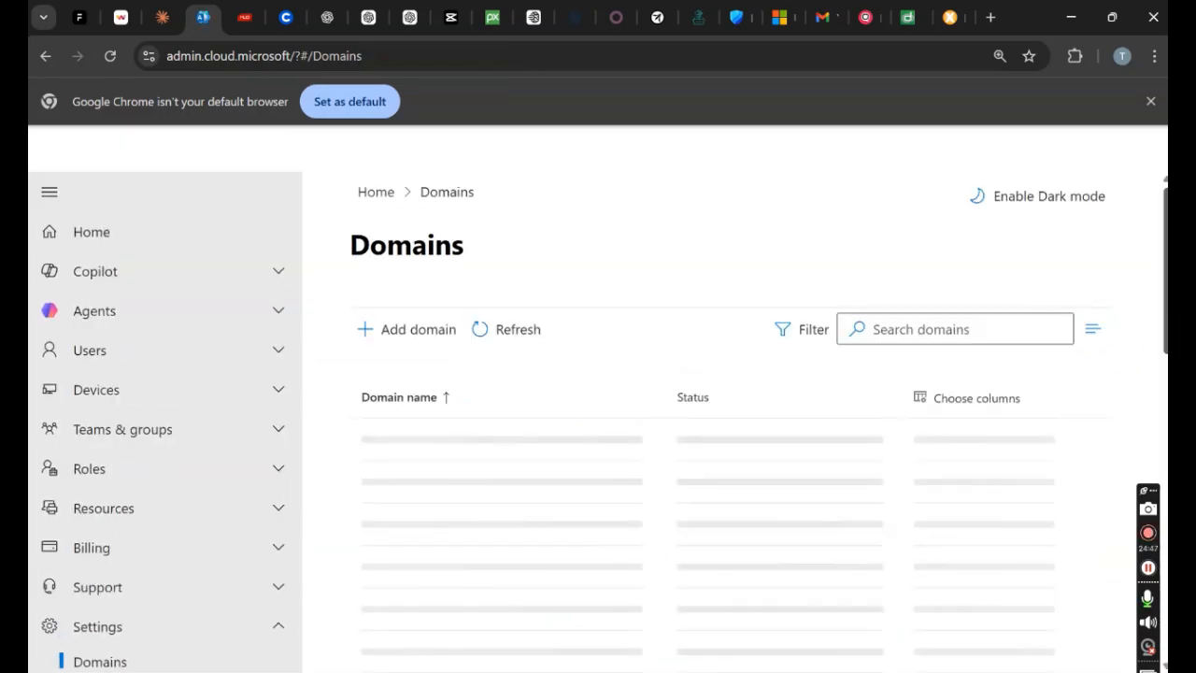
left_click_drag(1161, 230, 1161, 267)
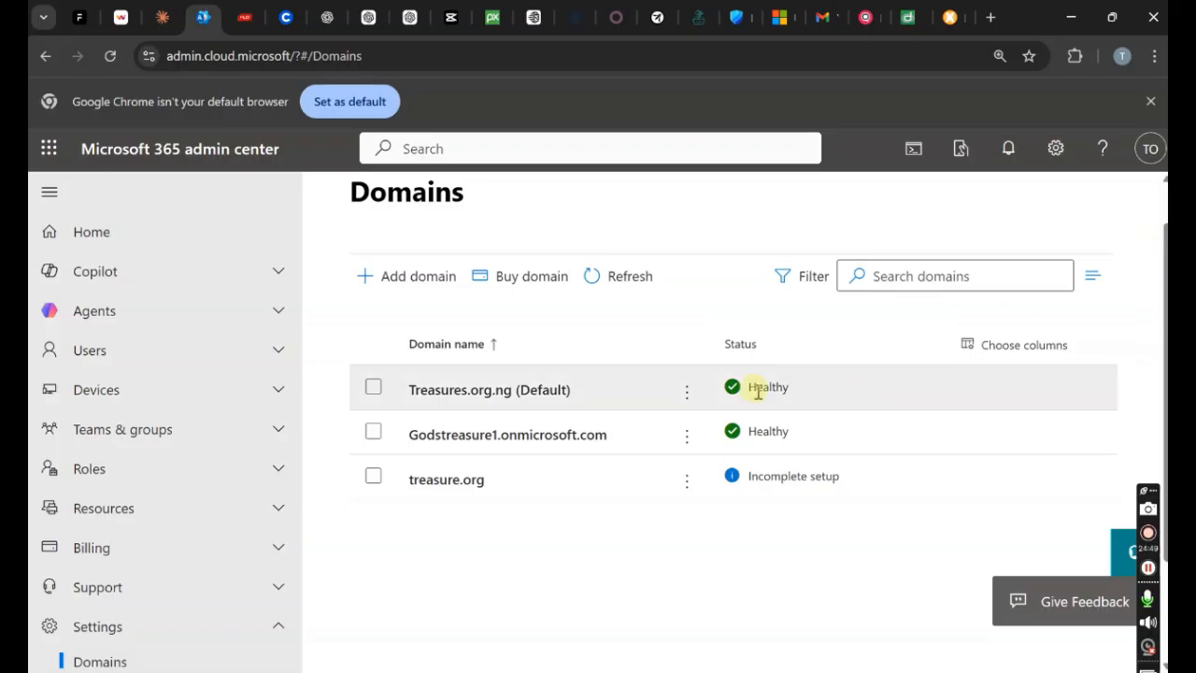
left_click(528, 390)
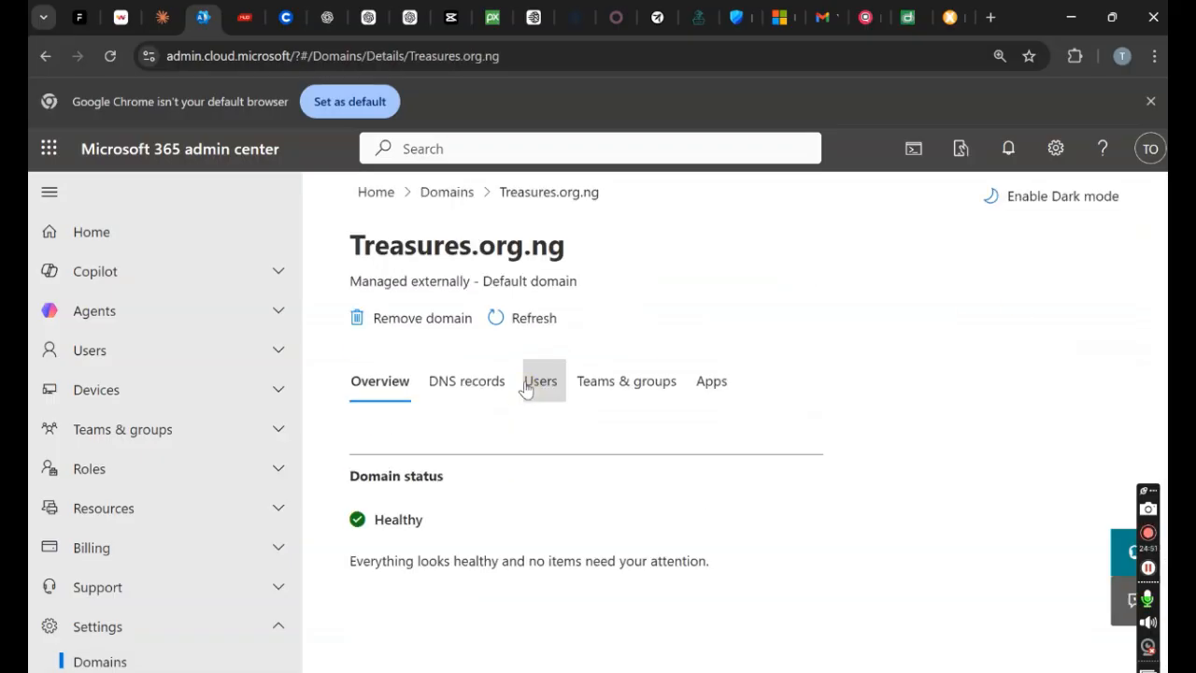
left_click(505, 402)
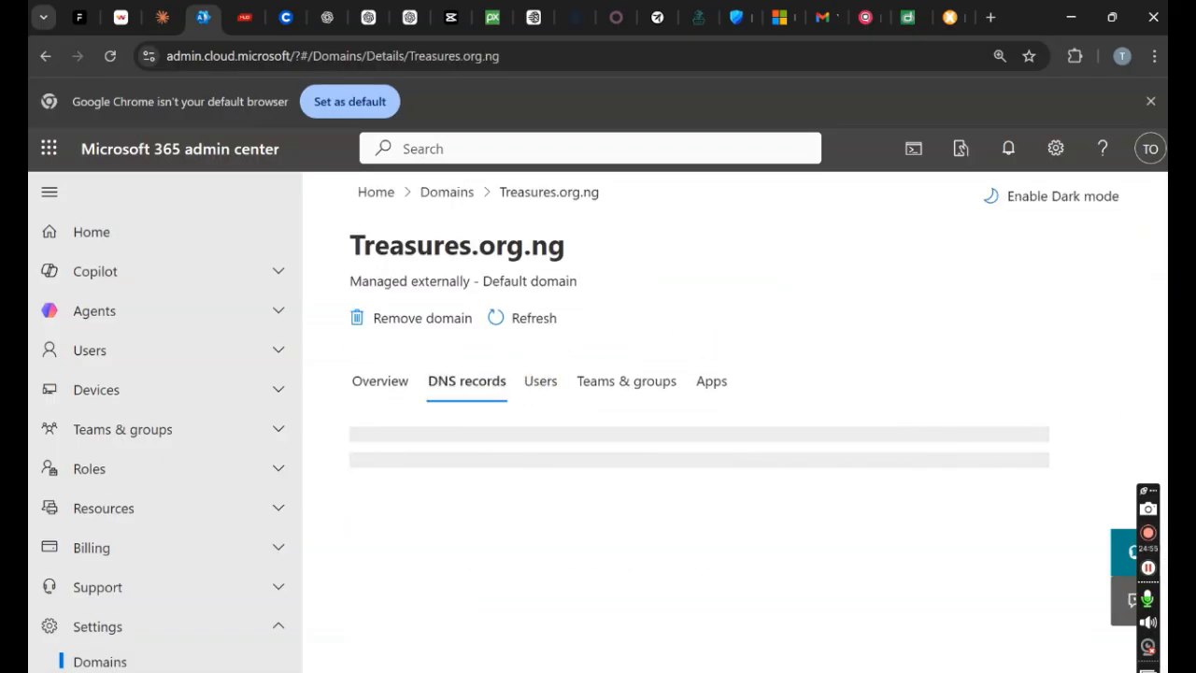
left_click_drag(1162, 239, 1164, 374)
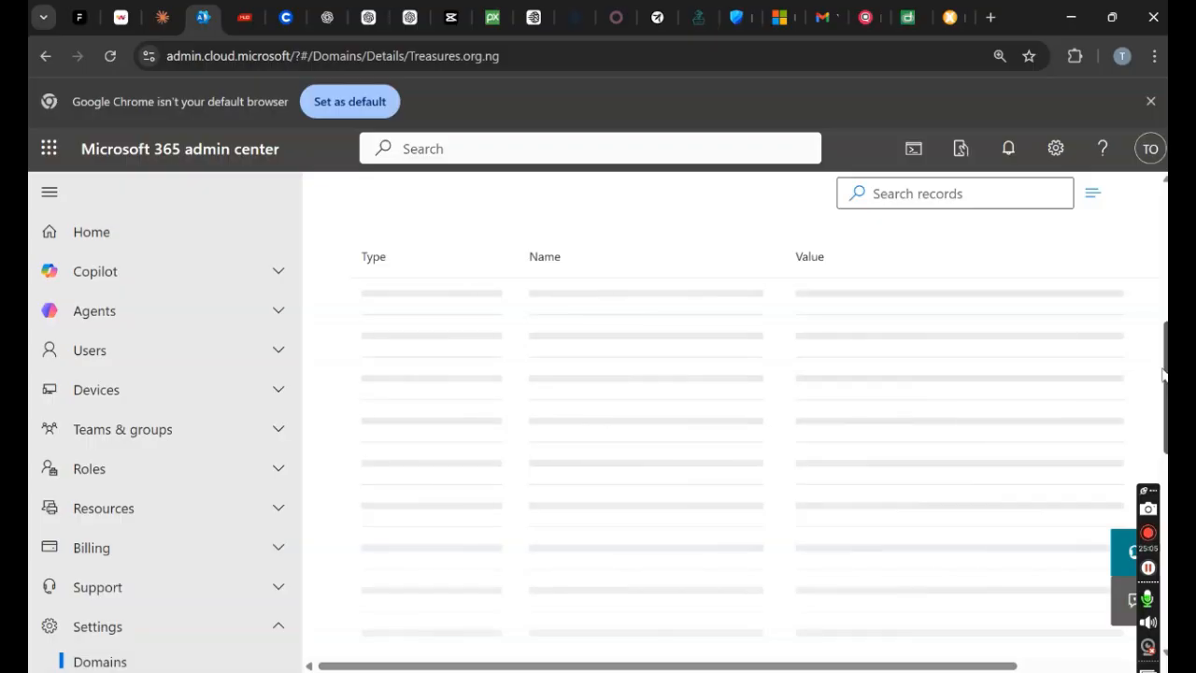
left_click(734, 17)
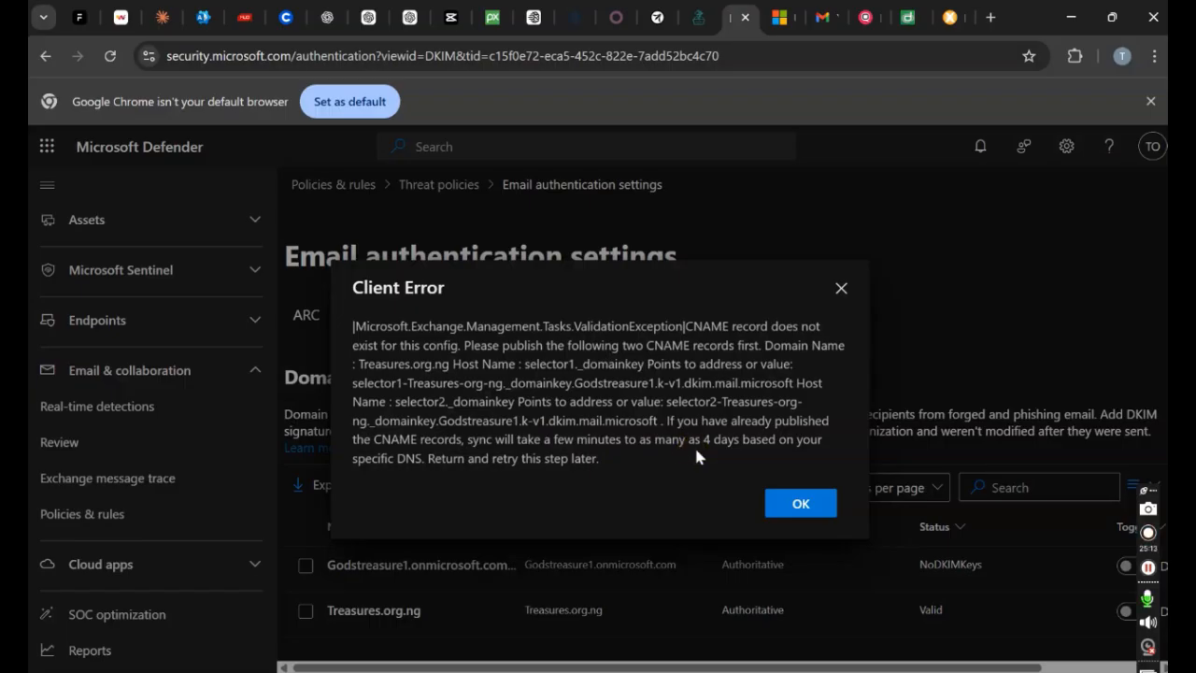
left_click(203, 17)
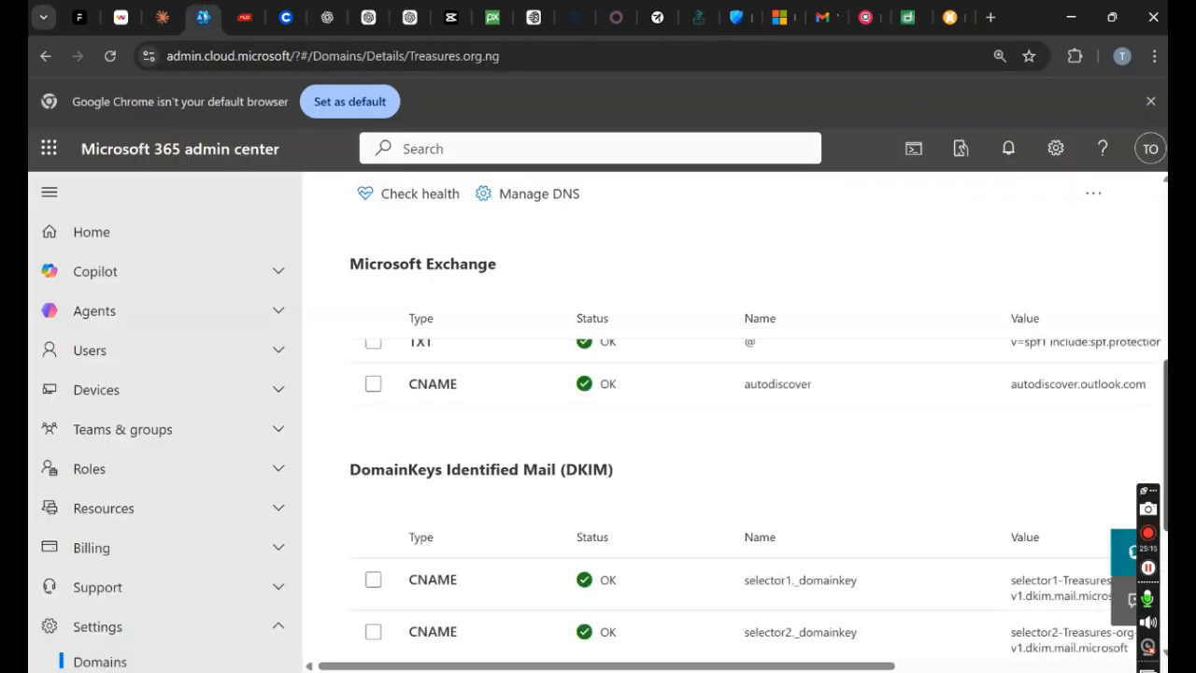
left_click_drag(1161, 412, 1161, 238)
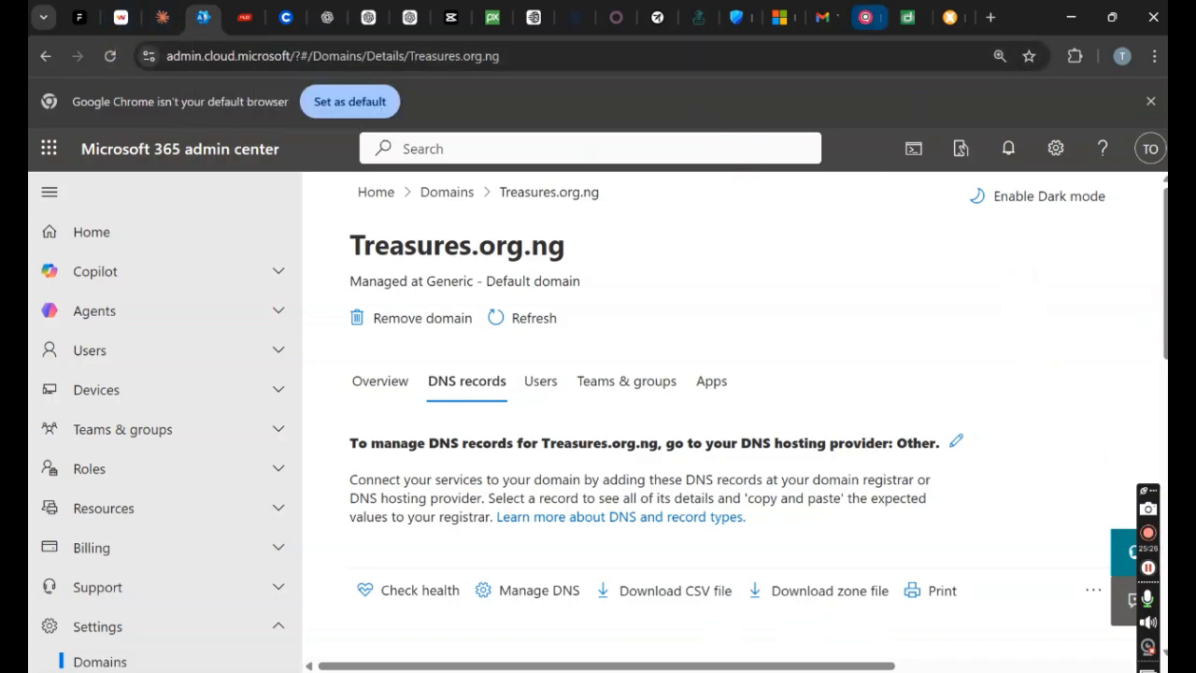
Step: Reload dmarcian's DMARC Domain Checker for treasures.org.ng and inspect the details of its DKIM record
left_click(906, 17)
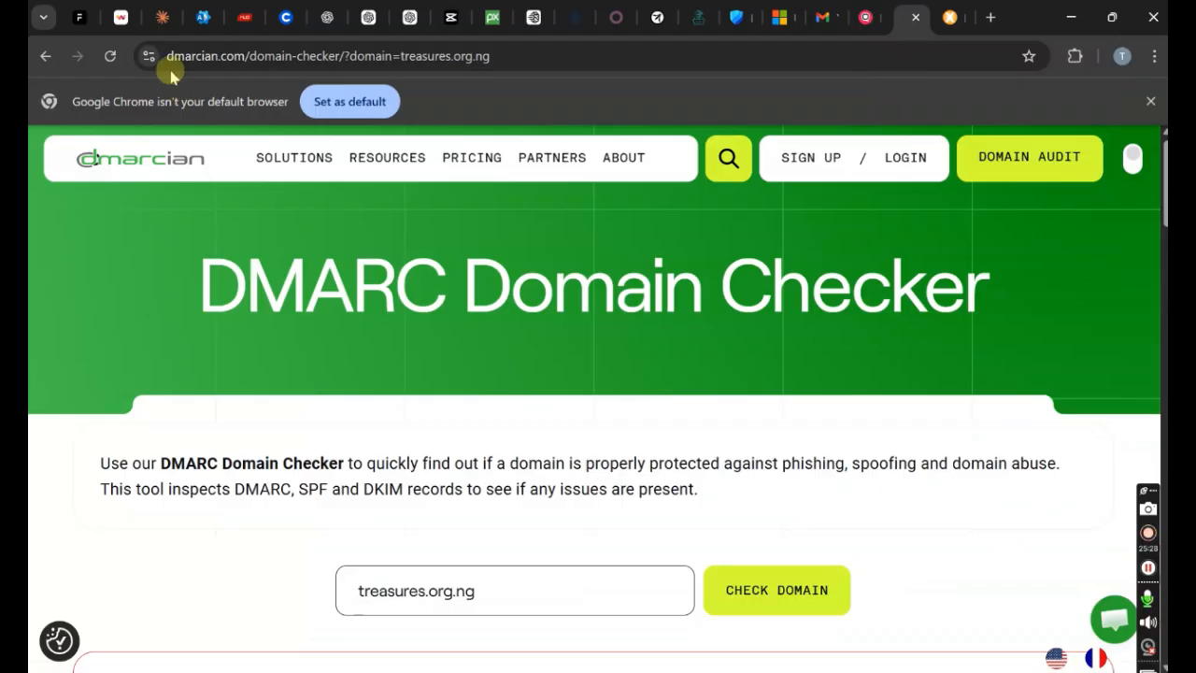
left_click(110, 56)
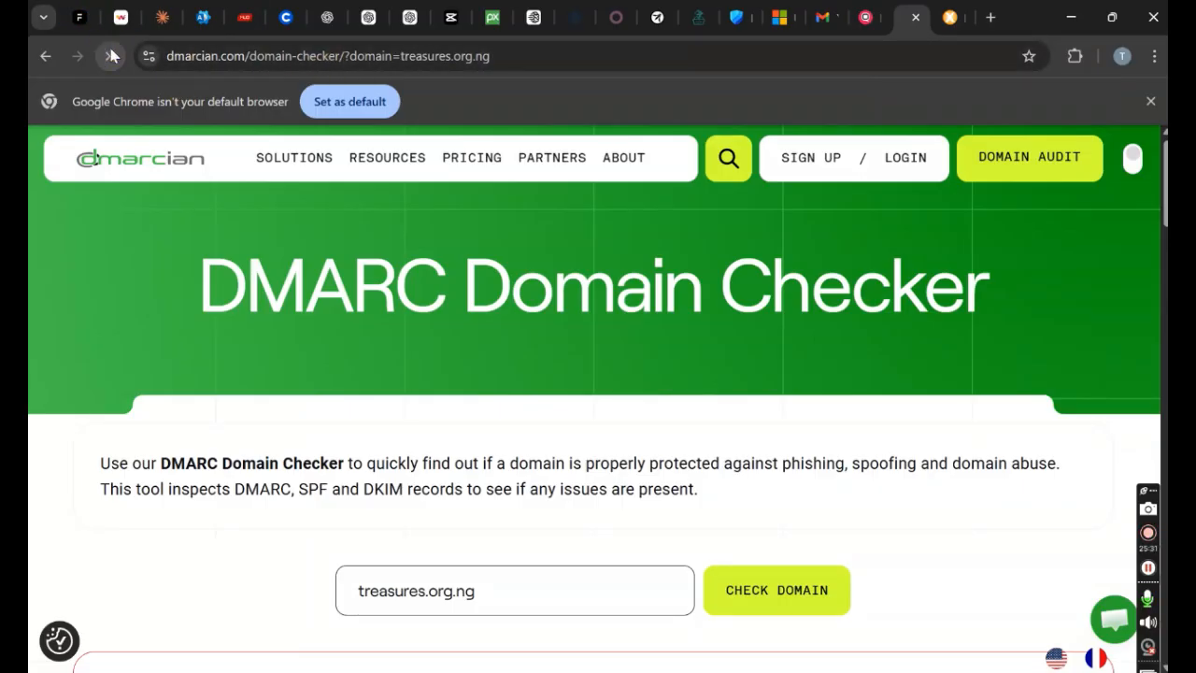
scroll(1019, 520, "down", 2)
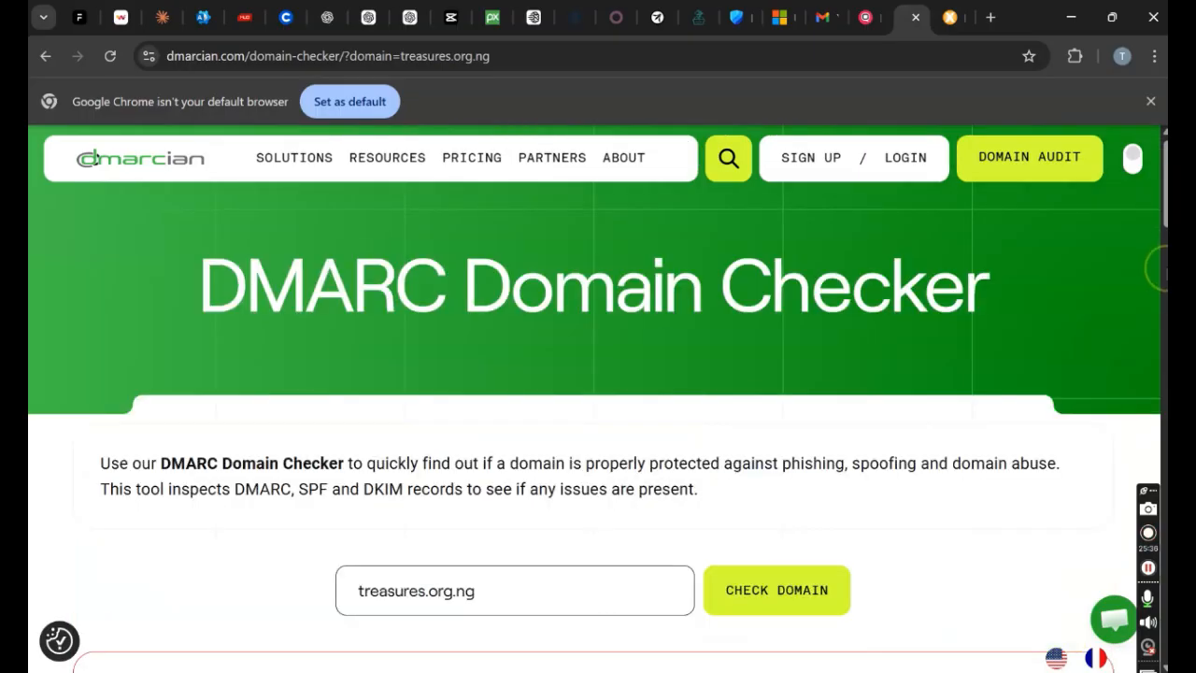
left_click_drag(1159, 193, 1134, 390)
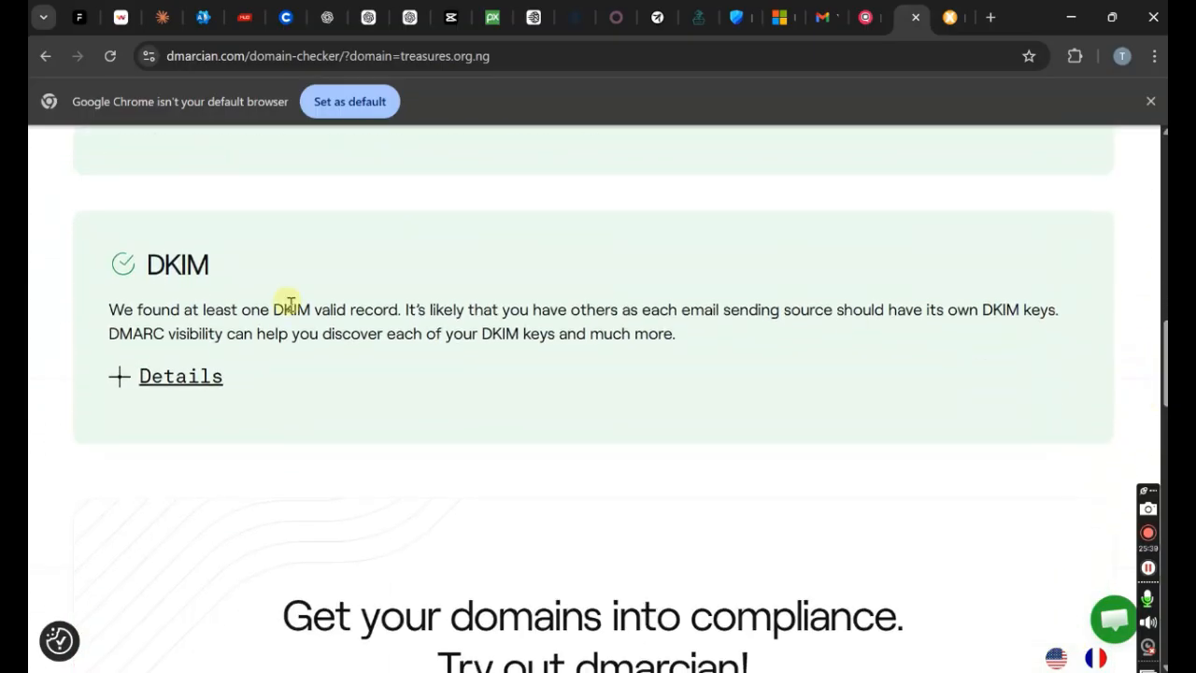
left_click(177, 390)
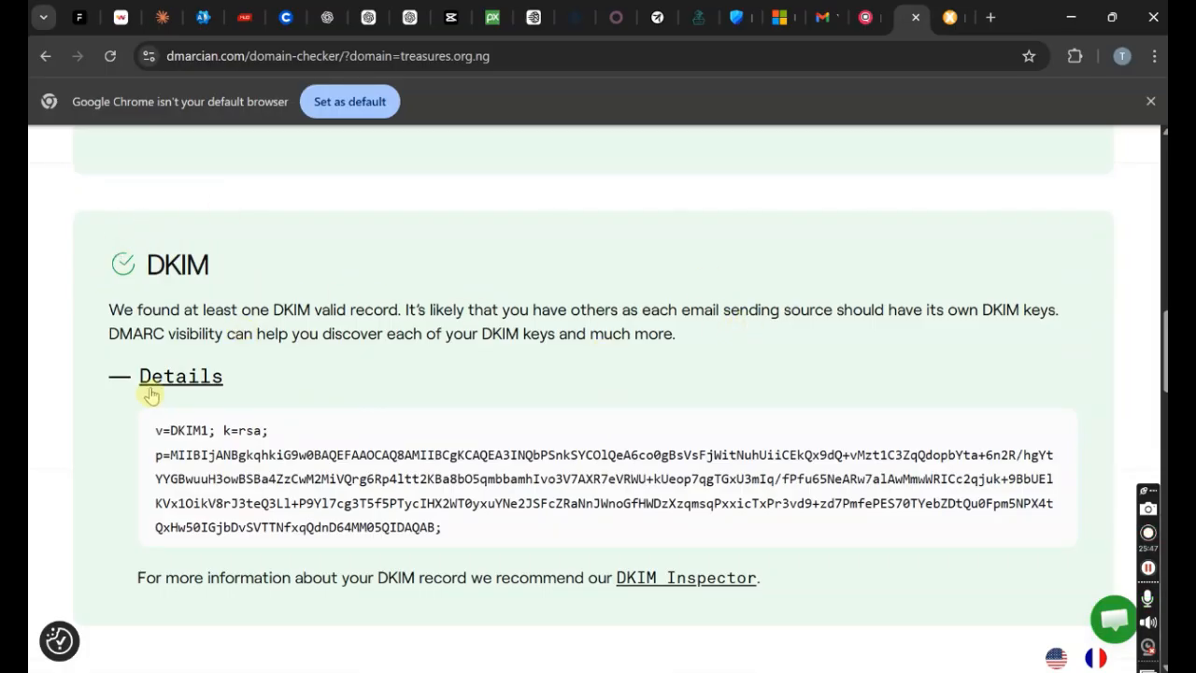
left_click(193, 374)
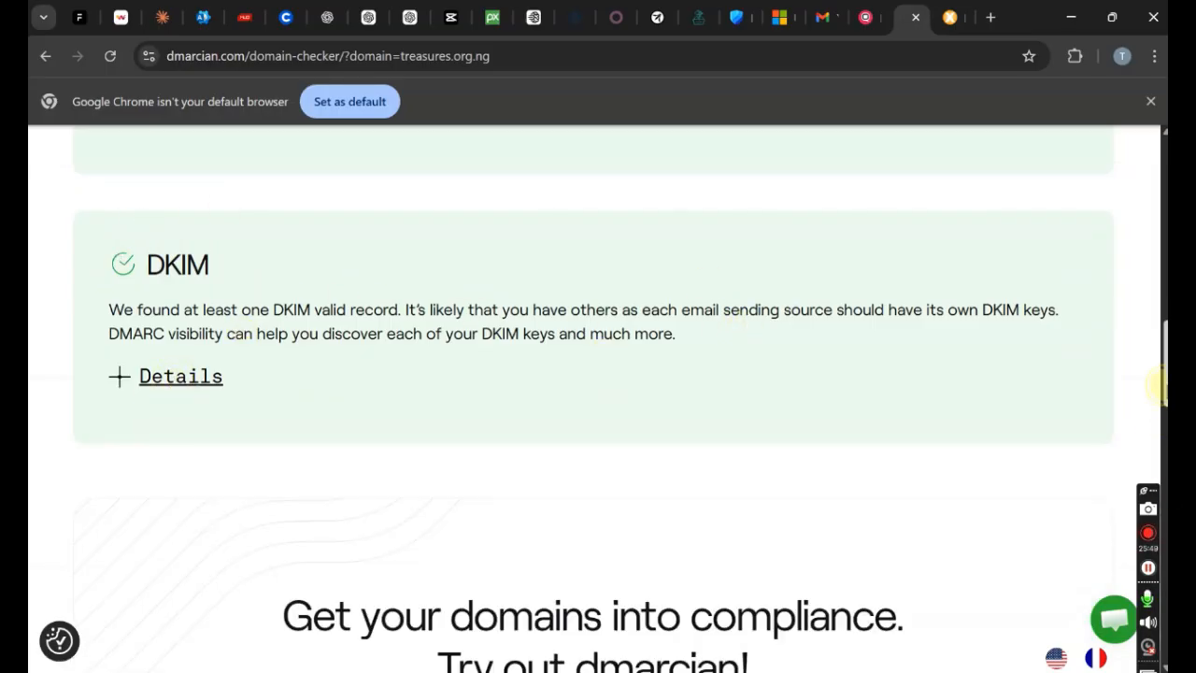
left_click_drag(1161, 402, 1161, 131)
Step: Switch to Microsoft Defender's DKIM settings, clear the open error, and try to enable DKIM signing for Treasures.org.ng
left_click(743, 13)
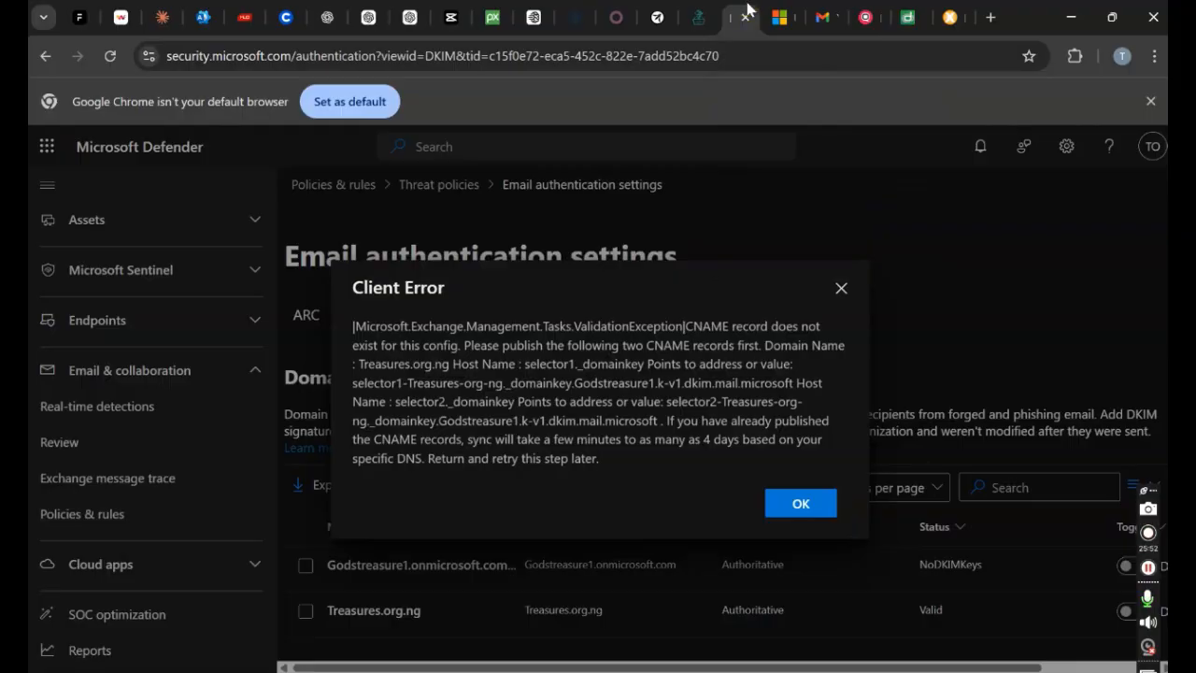
left_click(841, 288)
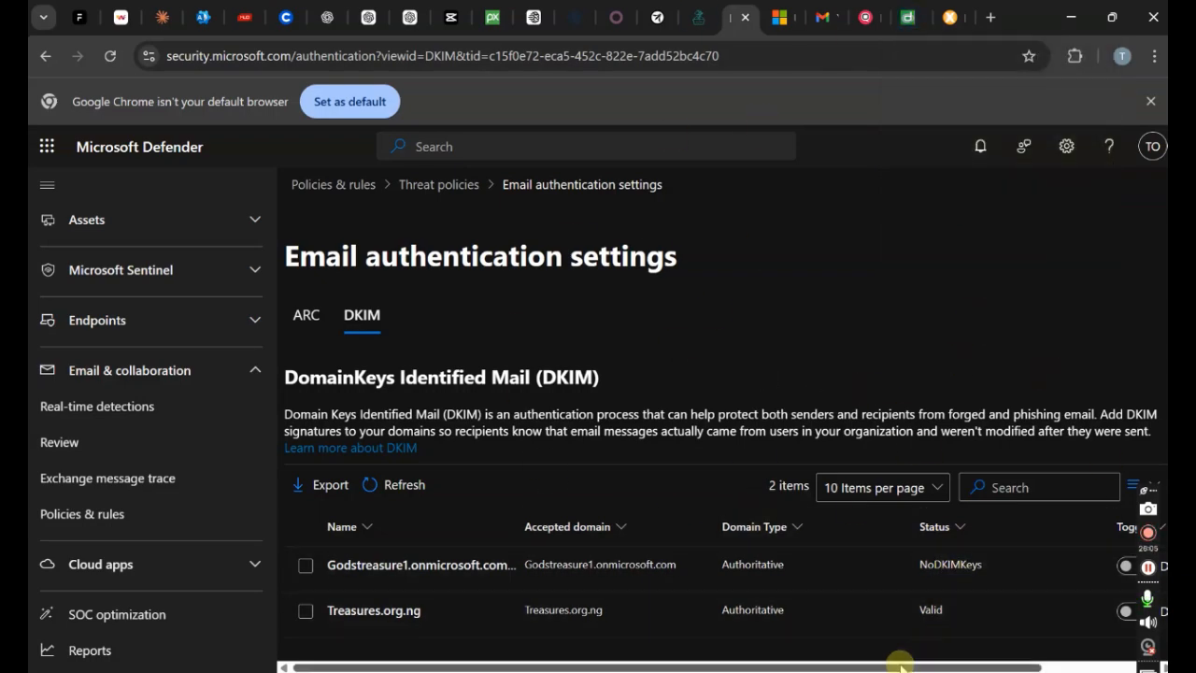
left_click_drag(914, 666, 1018, 666)
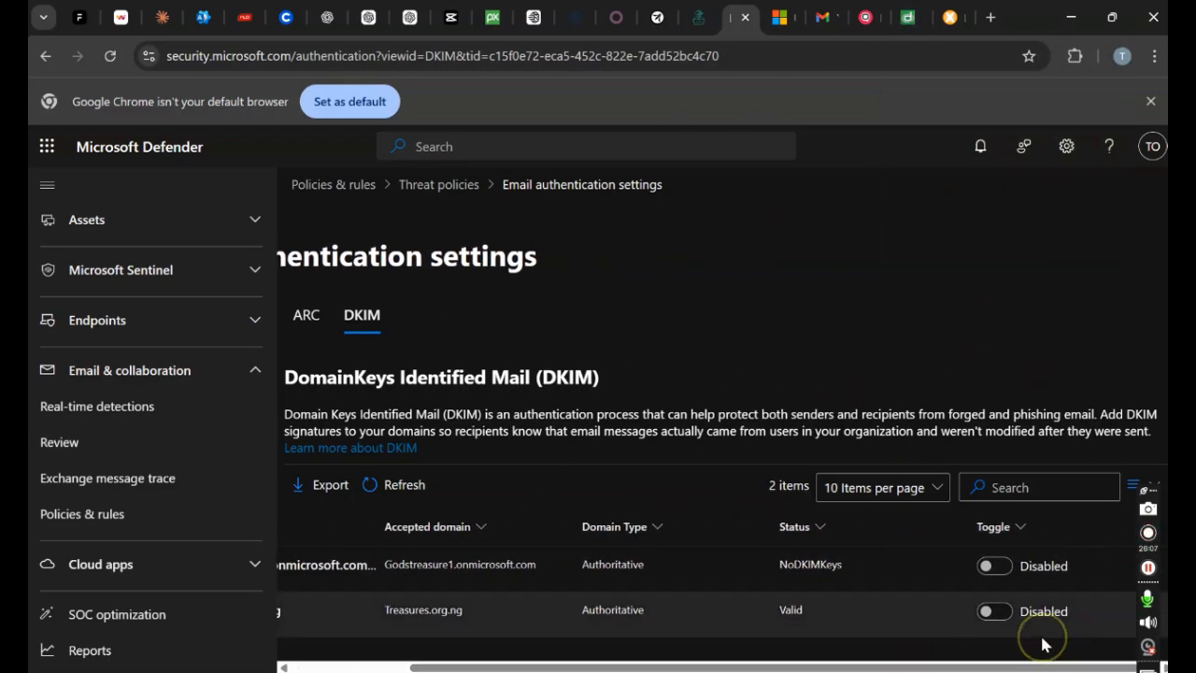
left_click(993, 609)
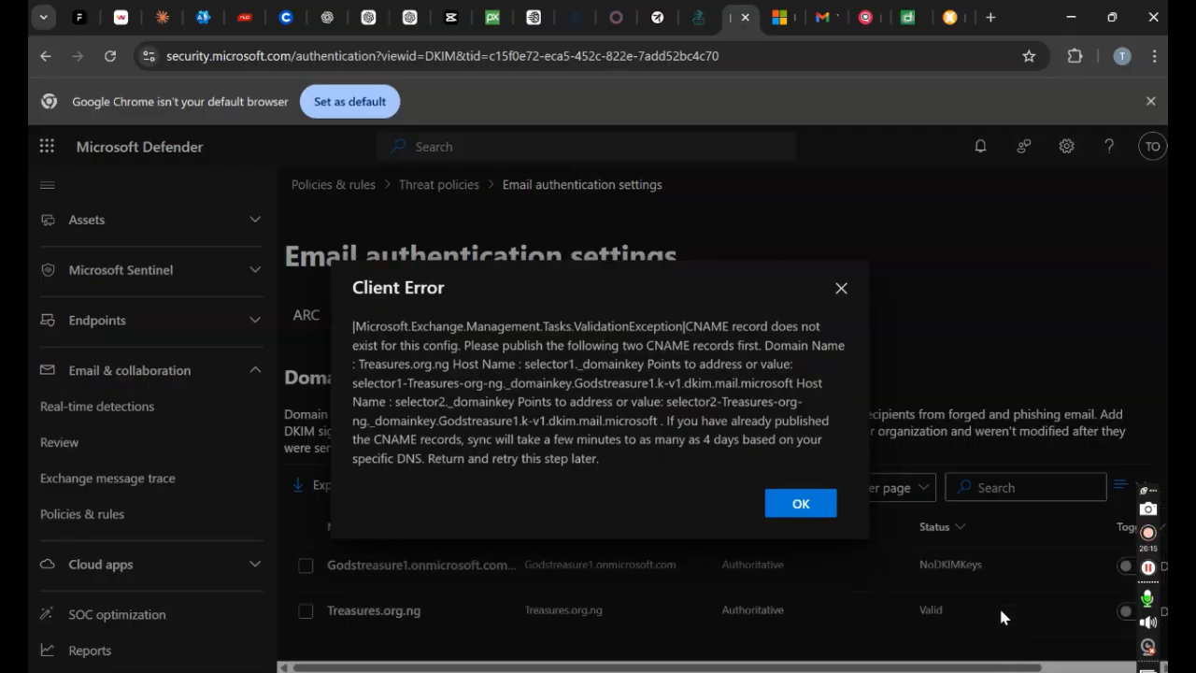
left_click(813, 507)
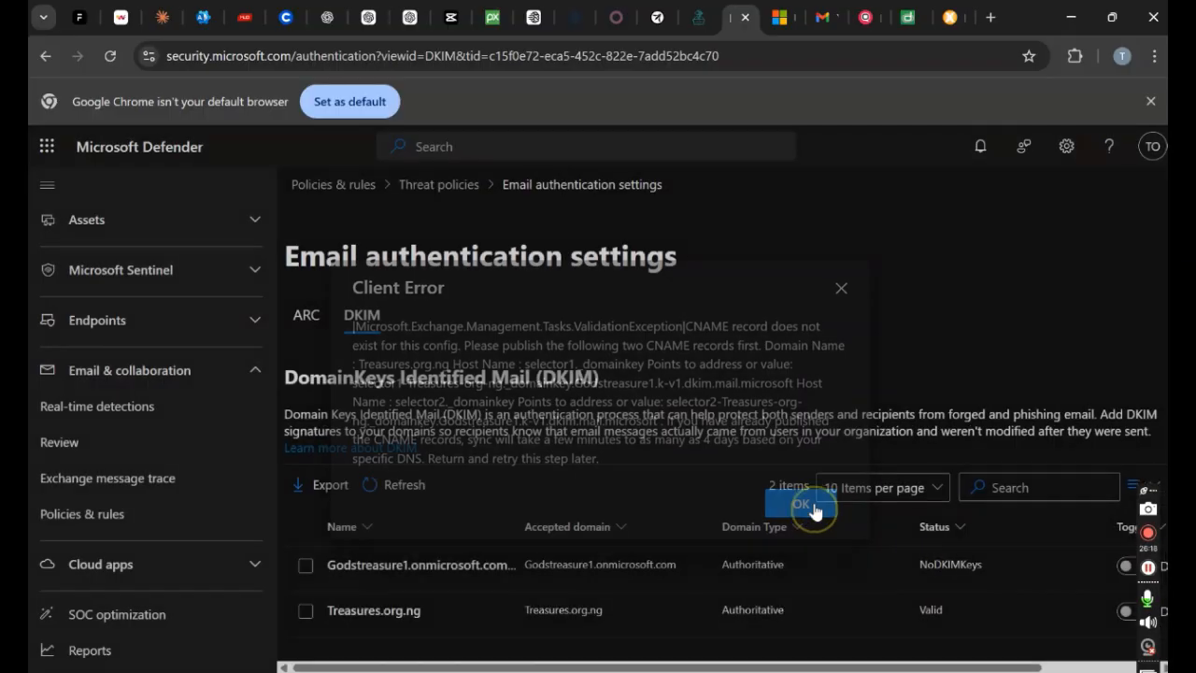
left_click(1131, 615)
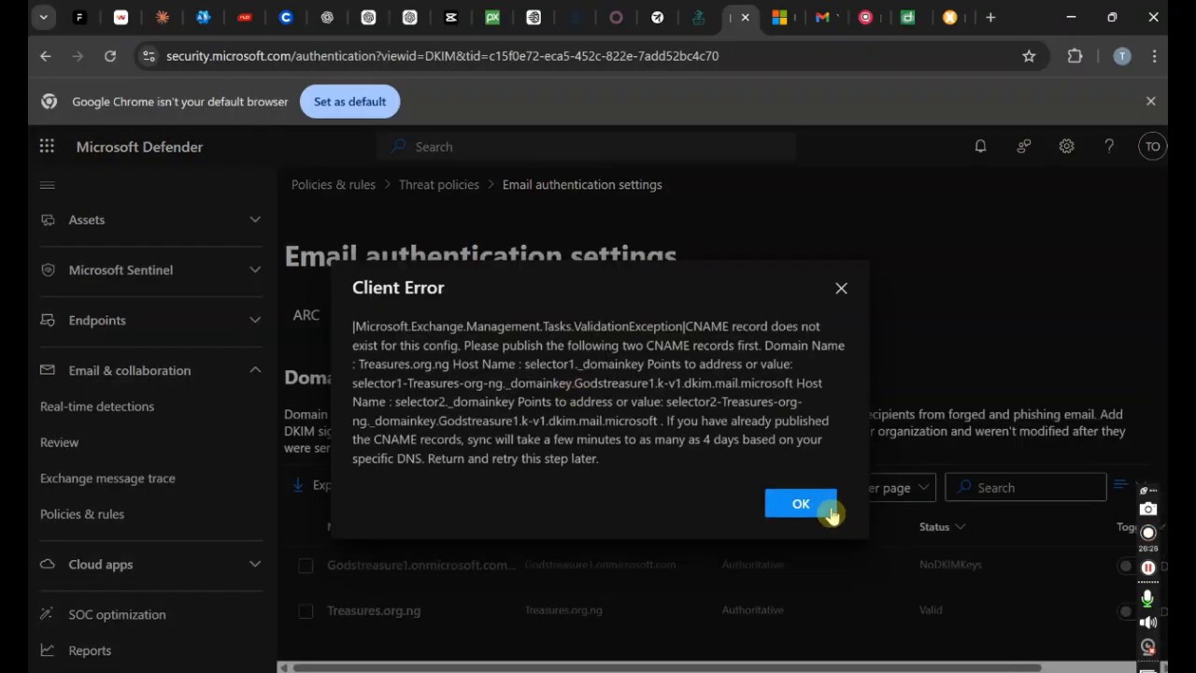
left_click(801, 504)
left_click(112, 56)
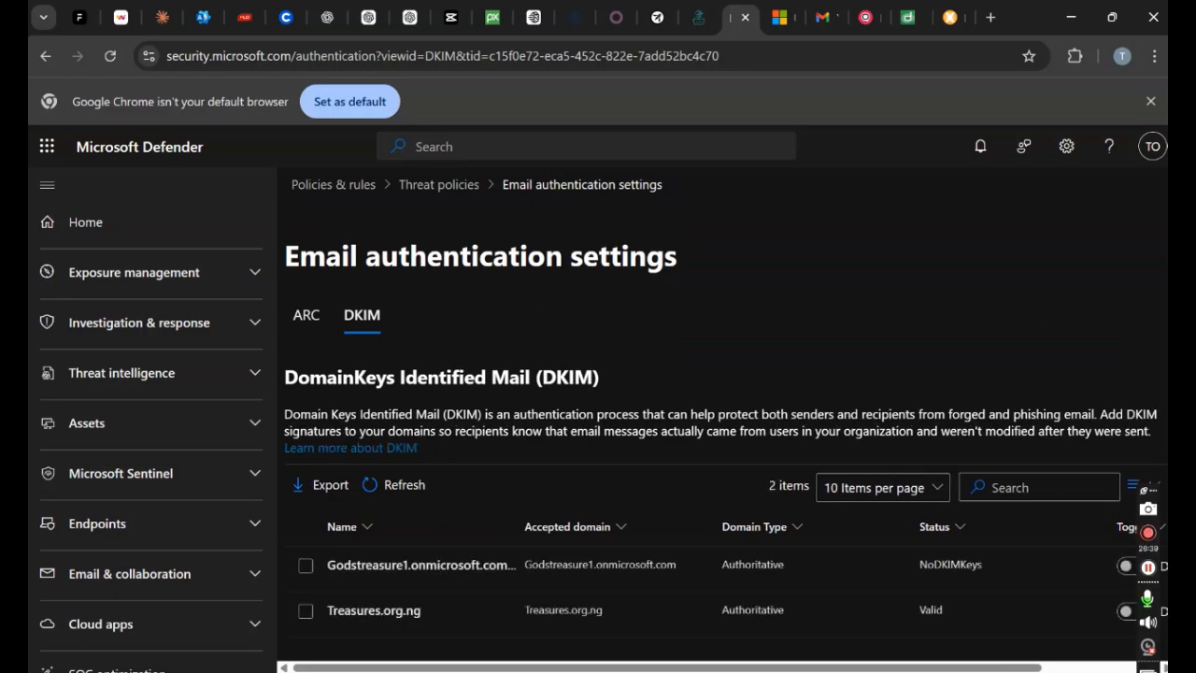
left_click_drag(1009, 664, 1092, 665)
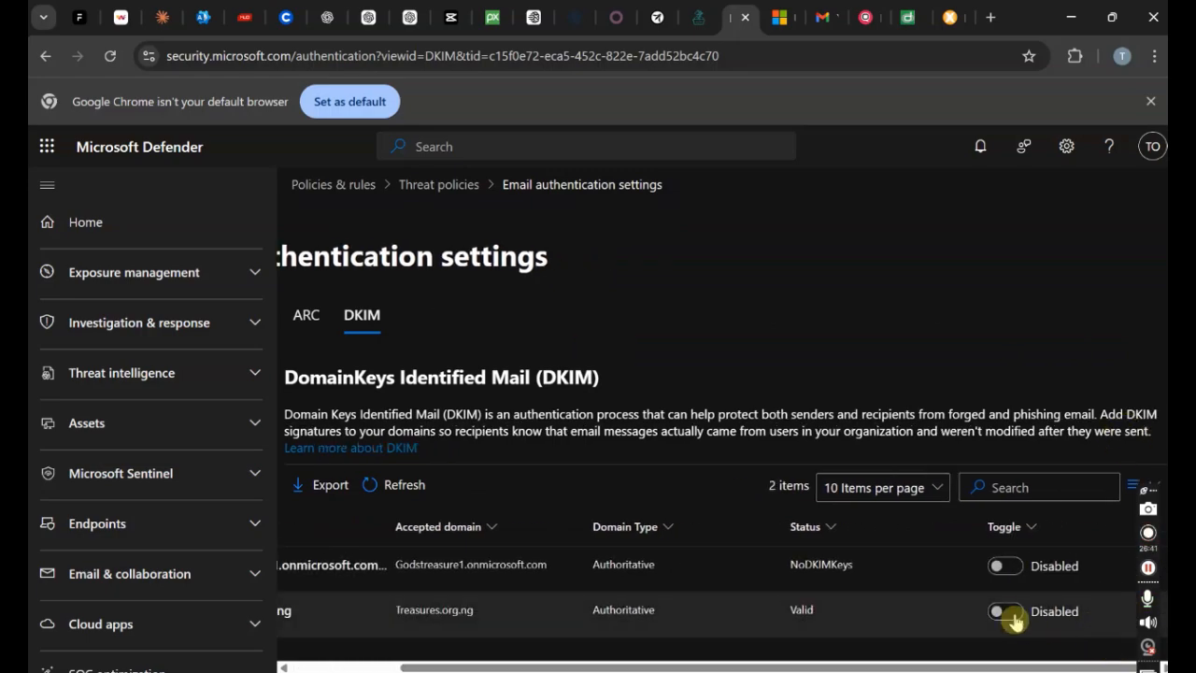
left_click(1009, 613)
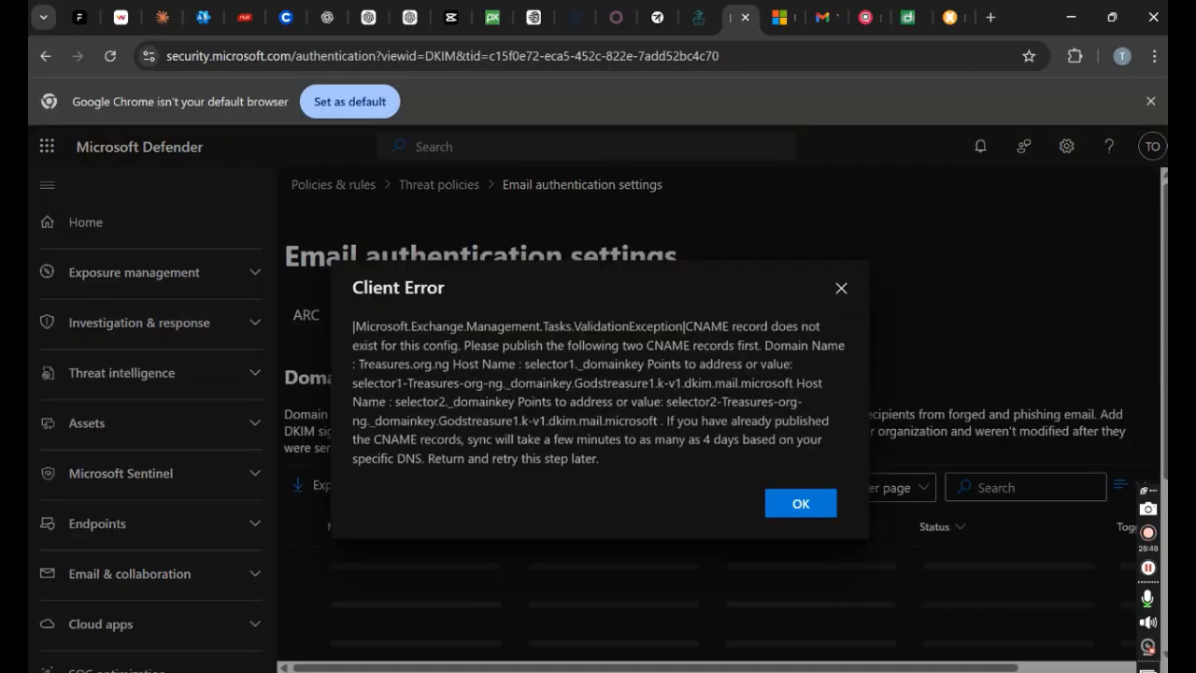
left_click(801, 503)
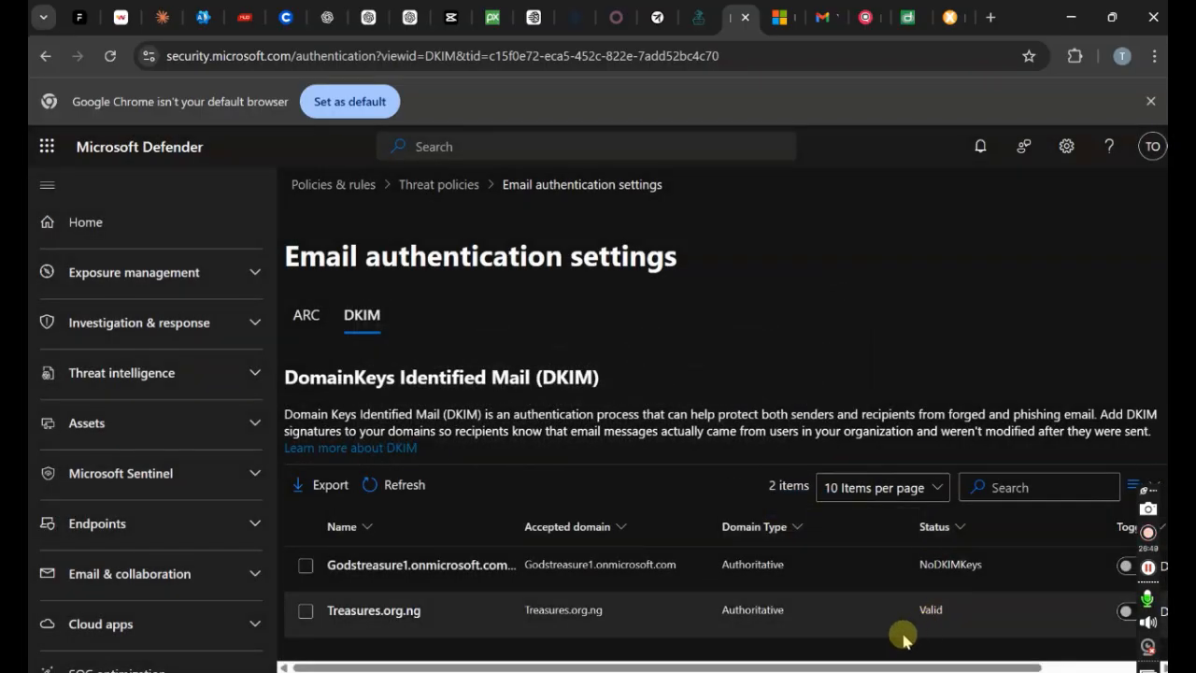
Step: Refresh the Defender page, check the domain's DNS records page in Microsoft 365 admin center, and retry enabling DKIM for Treasures.org.ng
left_click_drag(874, 667, 489, 663)
left_click(110, 60)
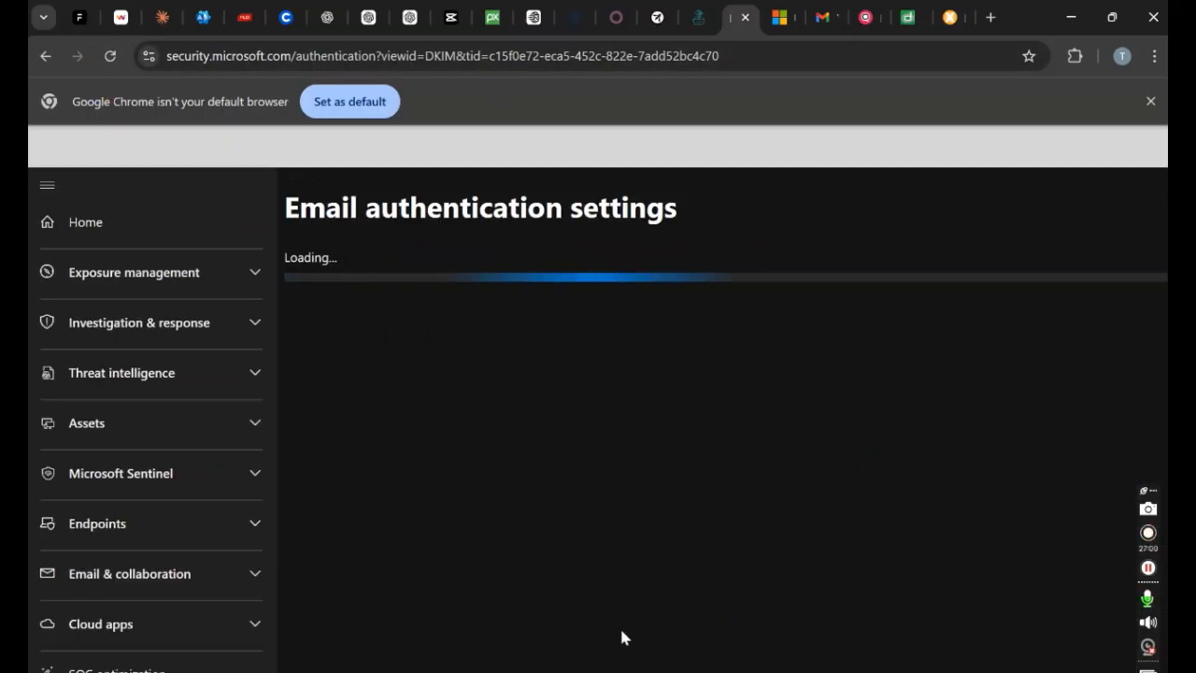
left_click(203, 17)
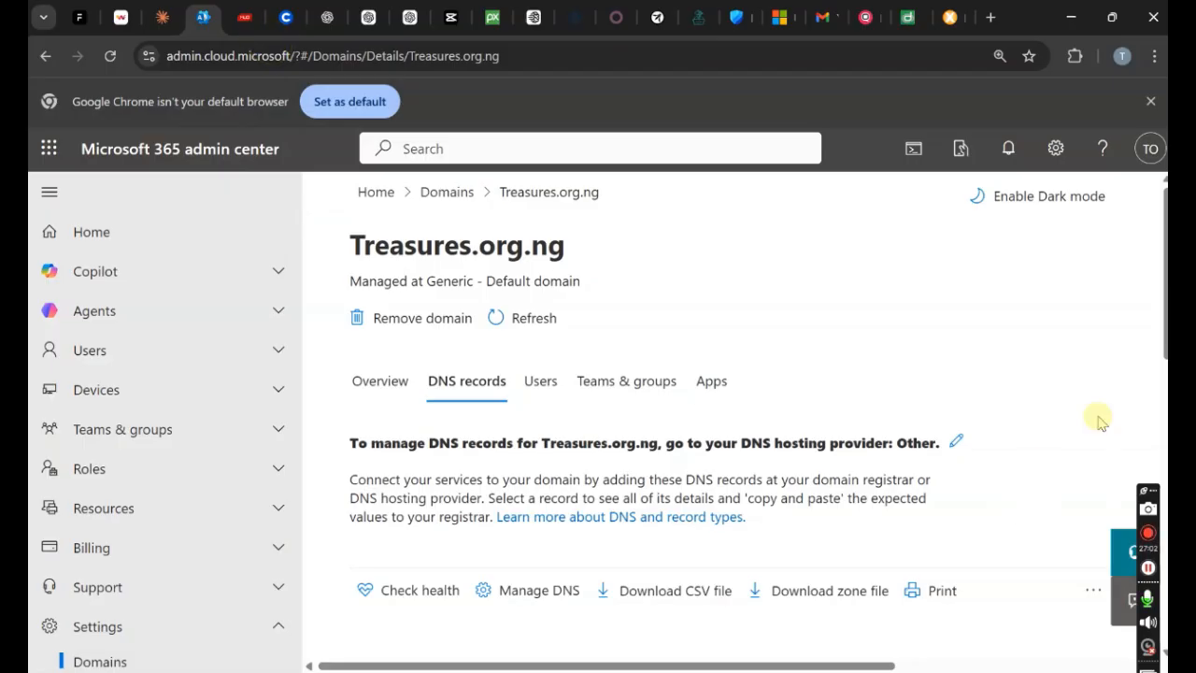
left_click_drag(1165, 339, 1088, 215)
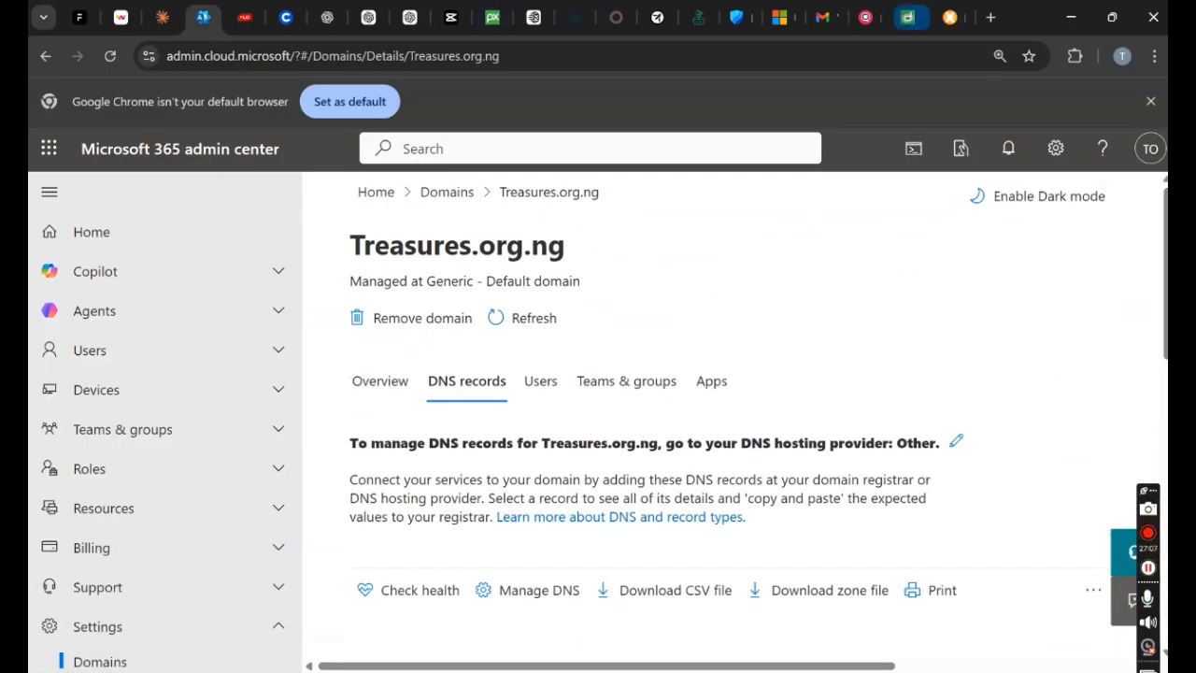
left_click(741, 17)
left_click_drag(1027, 668, 1151, 639)
left_click(998, 612)
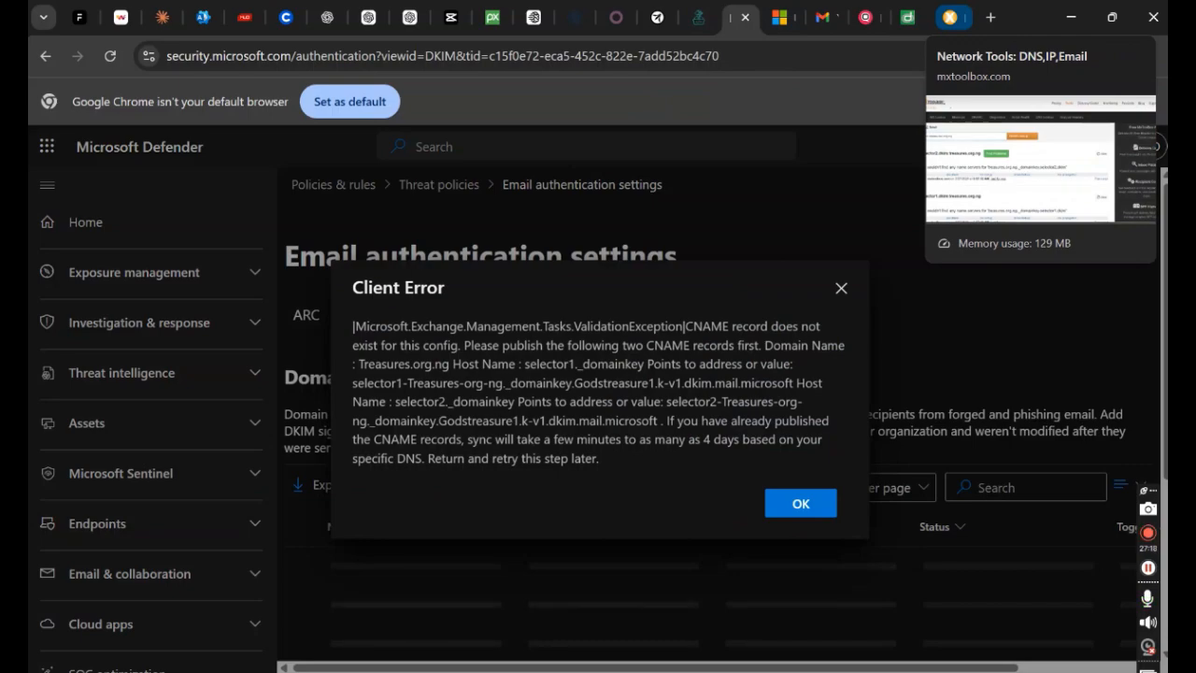
left_click(841, 288)
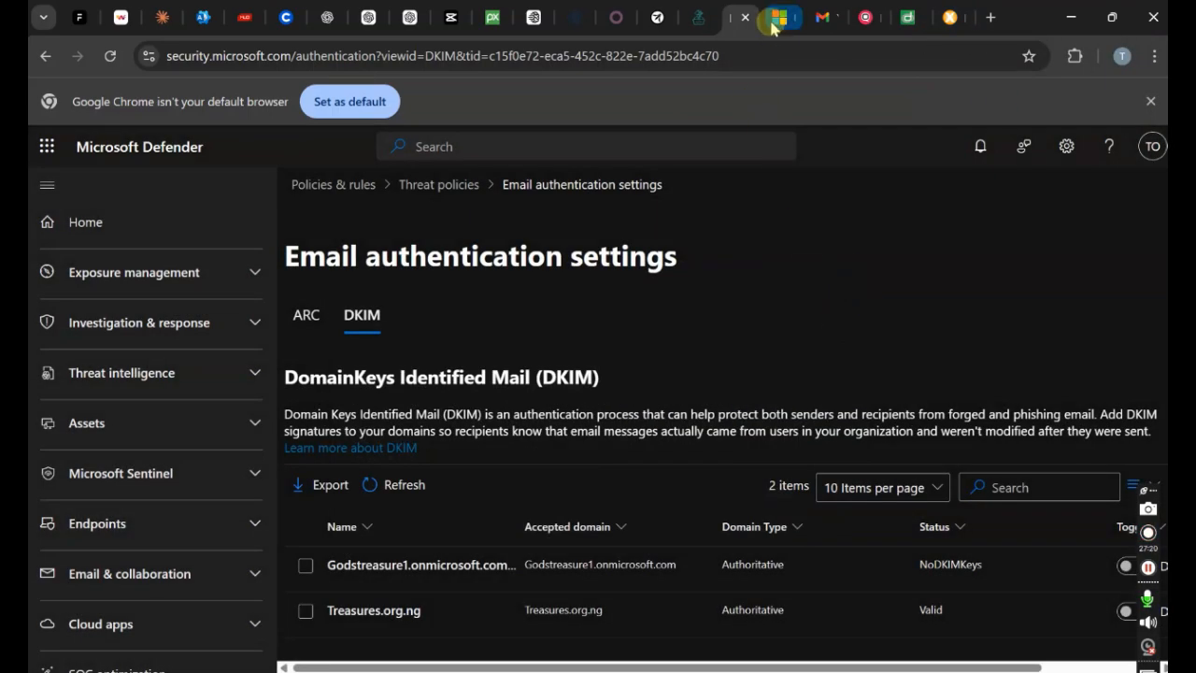
Step: Return to the dmarcian domain checker and review the DMARC result for treasures.org.ng
left_click(662, 17)
left_click(694, 15)
left_click(739, 16)
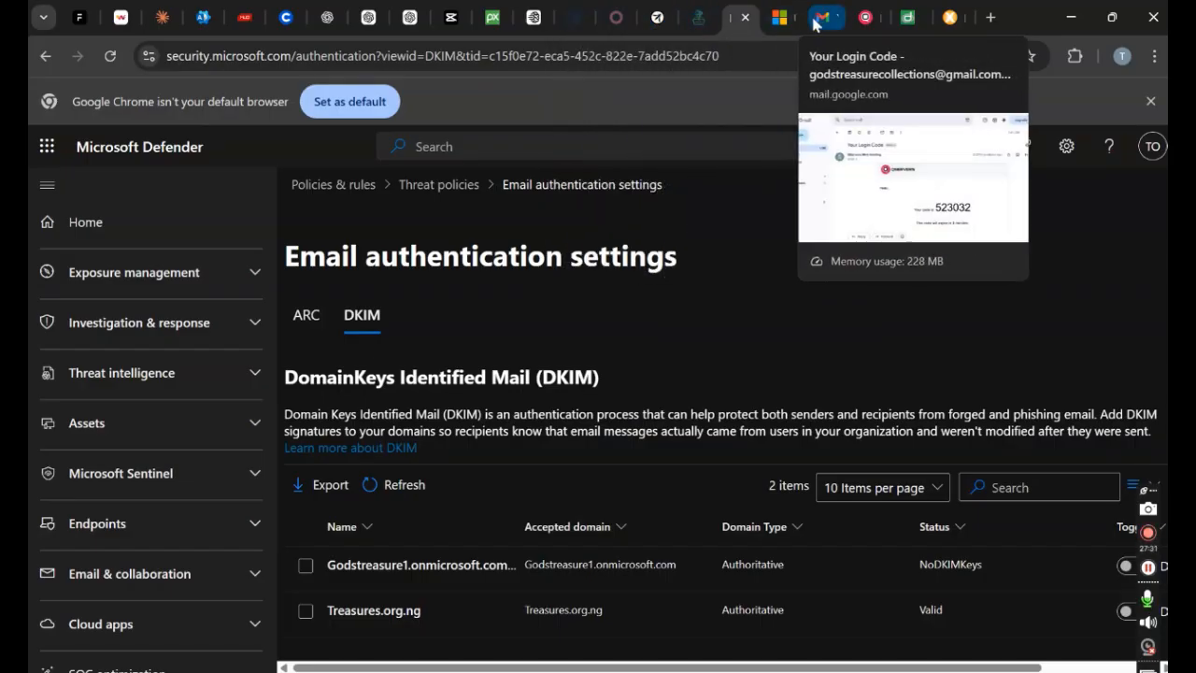
left_click(897, 17)
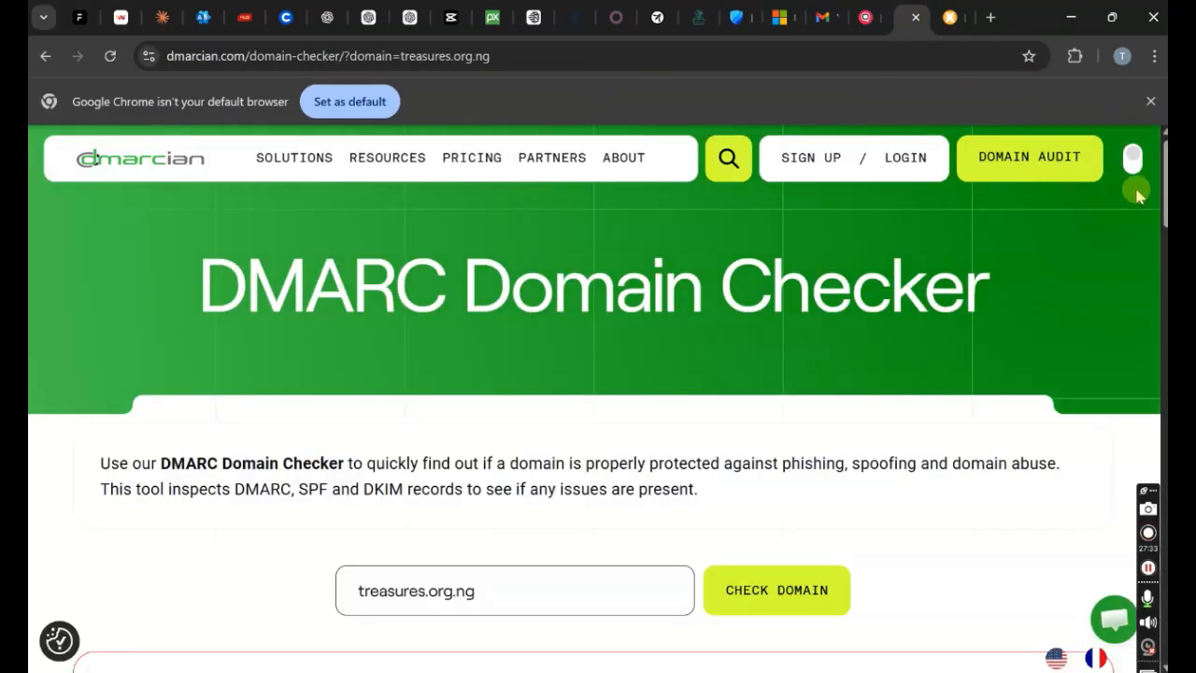
scroll(1131, 225, "down", 4)
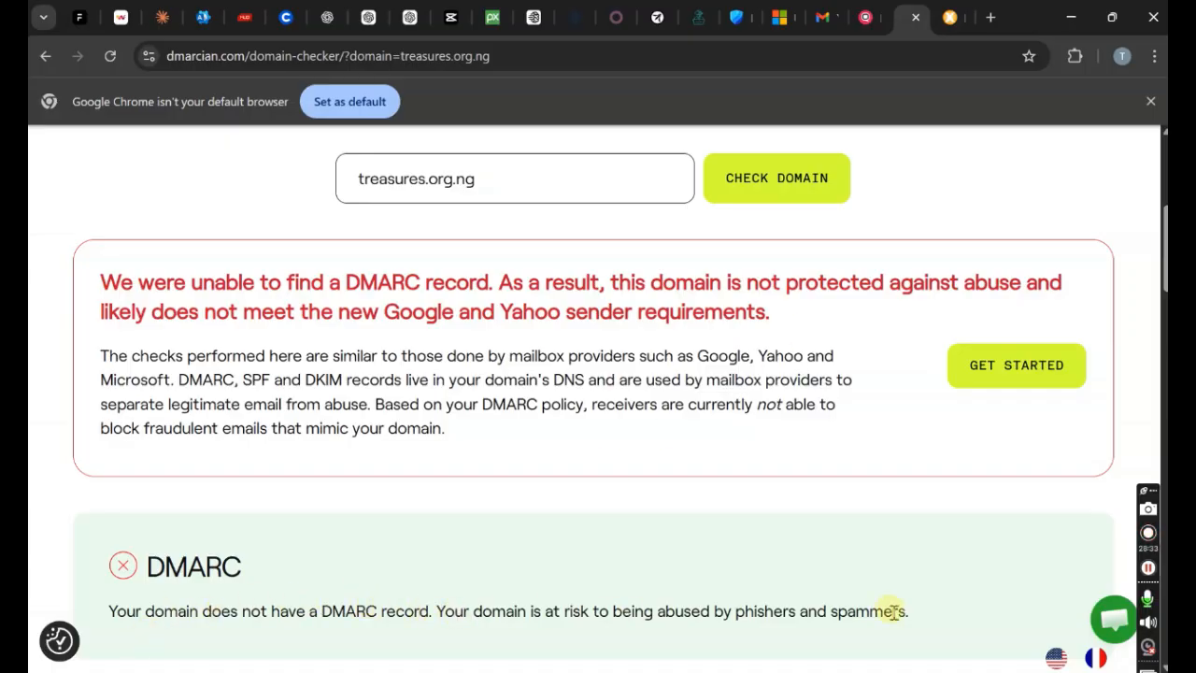
mouse_move(1165, 236)
left_mouse_down()
mouse_move(1166, 452)
mouse_move(1153, 262)
mouse_move(1159, 427)
mouse_move(1142, 505)
mouse_move(1161, 187)
mouse_move(1159, 215)
left_mouse_up()
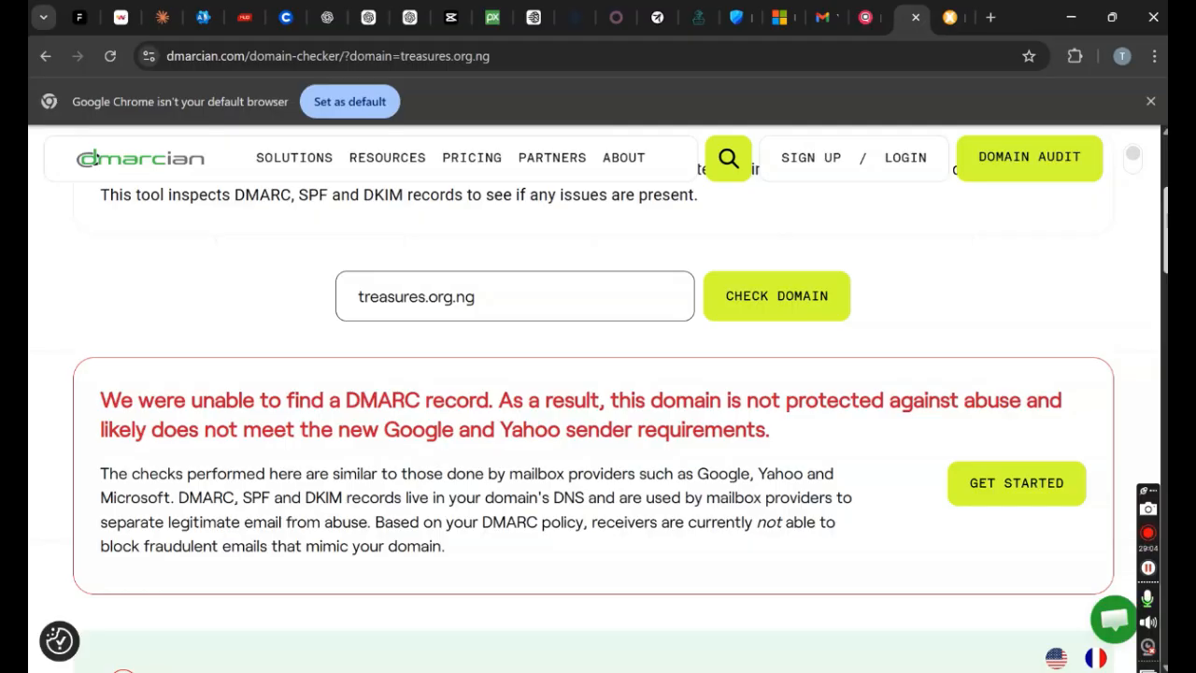
Step: Switch to the QServers DNS zone and start a new record with host name _dmarc and TTL 3600
left_click(865, 17)
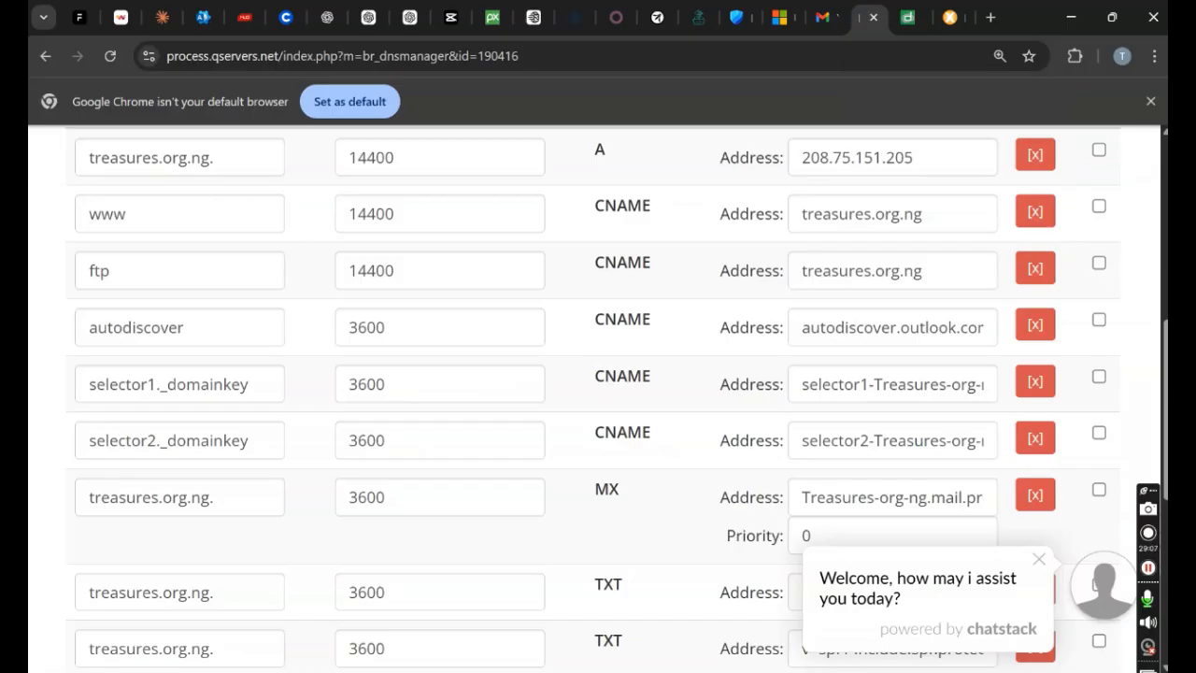
scroll(206, 375, "down", 5)
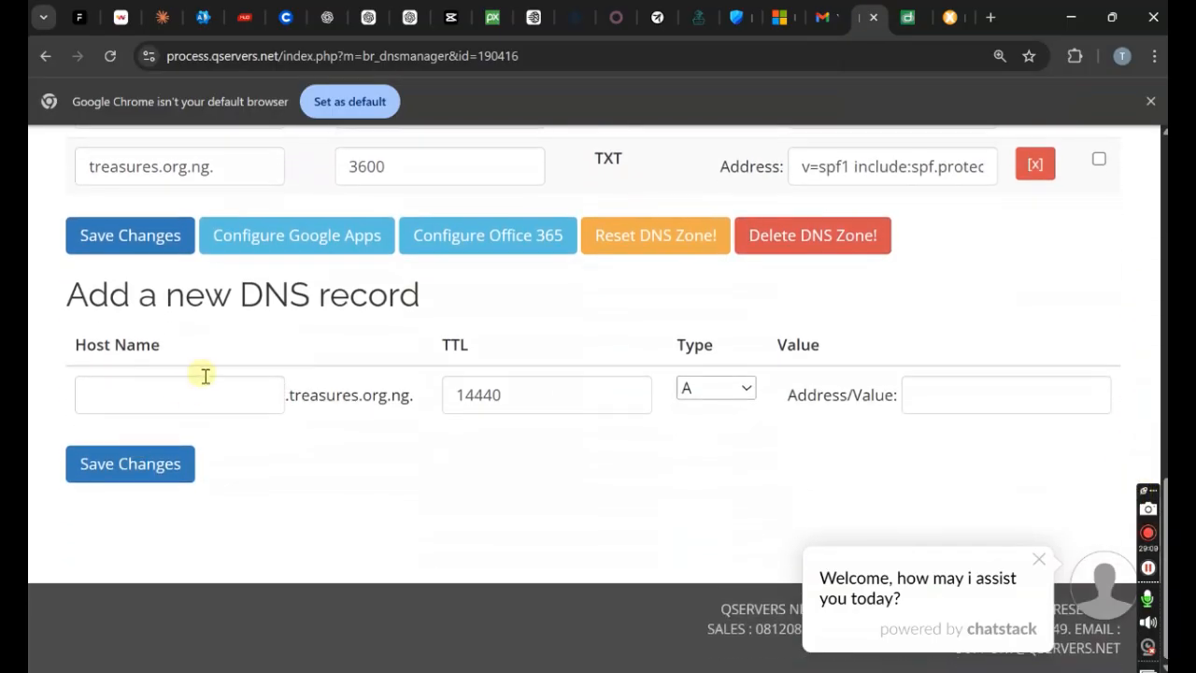
left_click(205, 376)
type("_d")
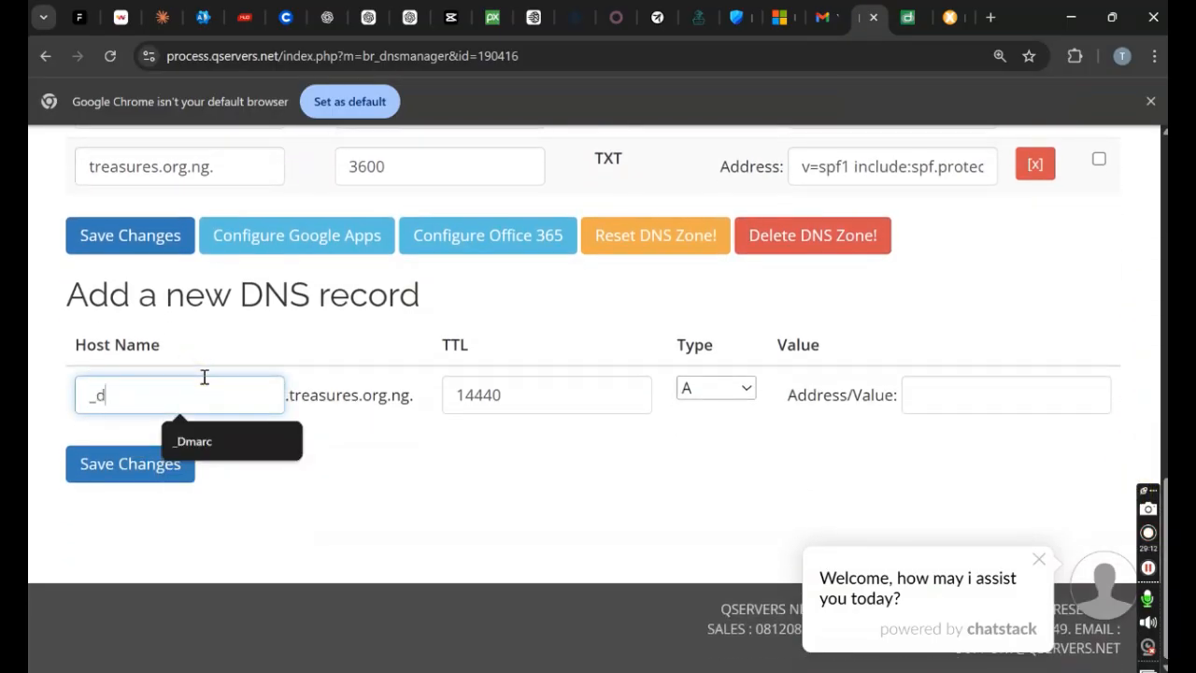
type("martc")
key("BackSpace")
key("BackSpace")
type("c")
left_click(496, 395)
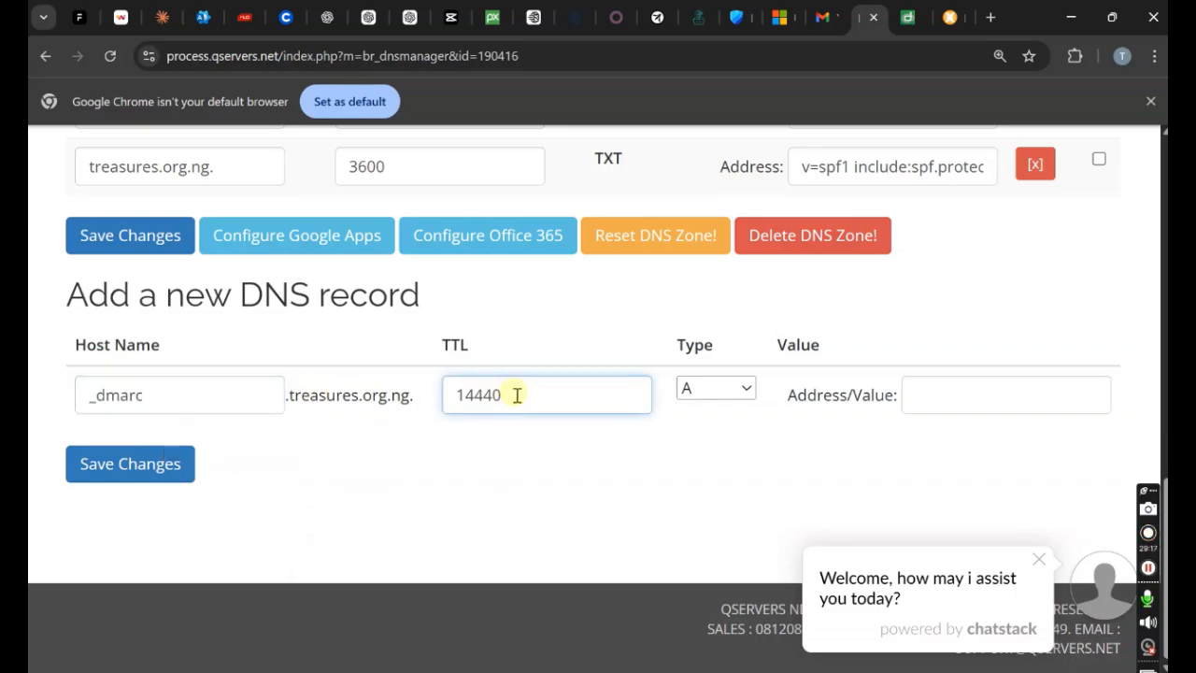
left_click_drag(515, 395, 449, 393)
type("3600")
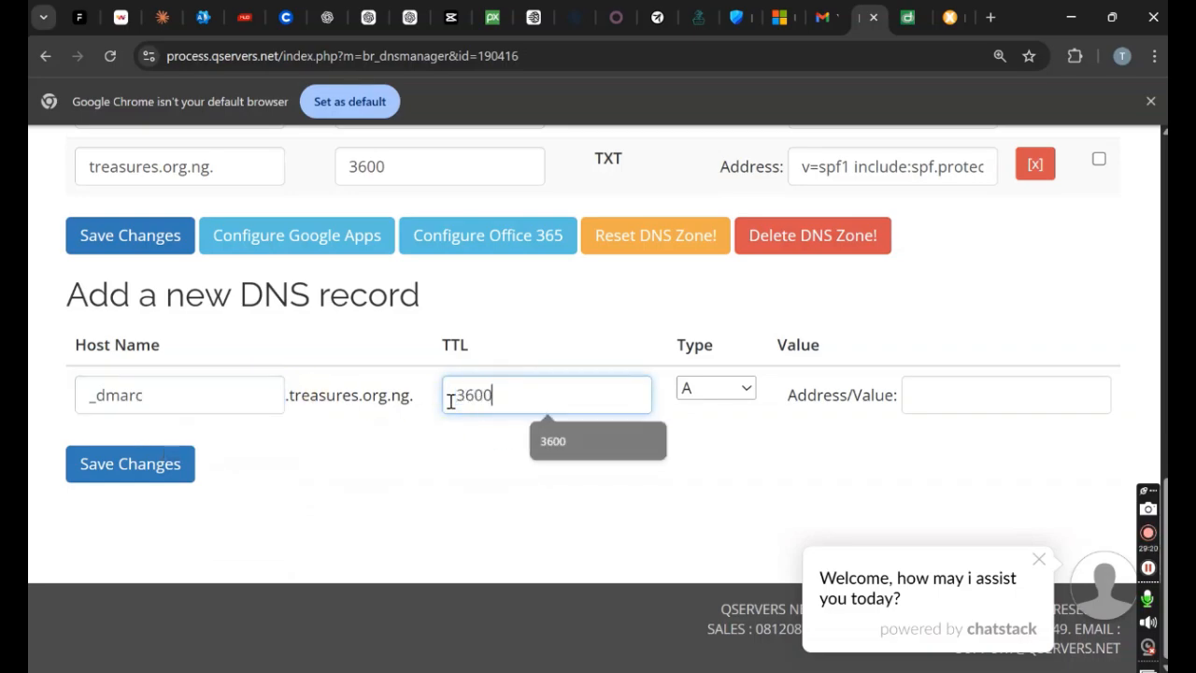
Step: Set the new record's type to TXT and its value to v=DMARC1; p=reject; pct=100; copied from the Notepad notes
left_click(726, 394)
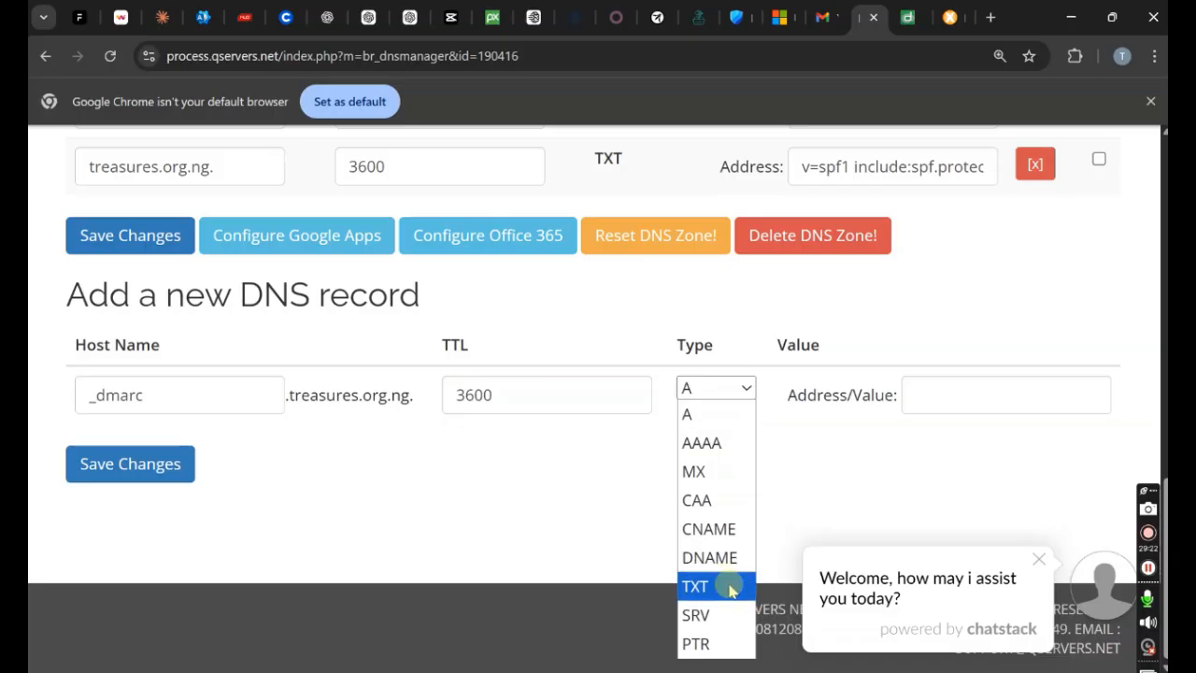
left_click(723, 583)
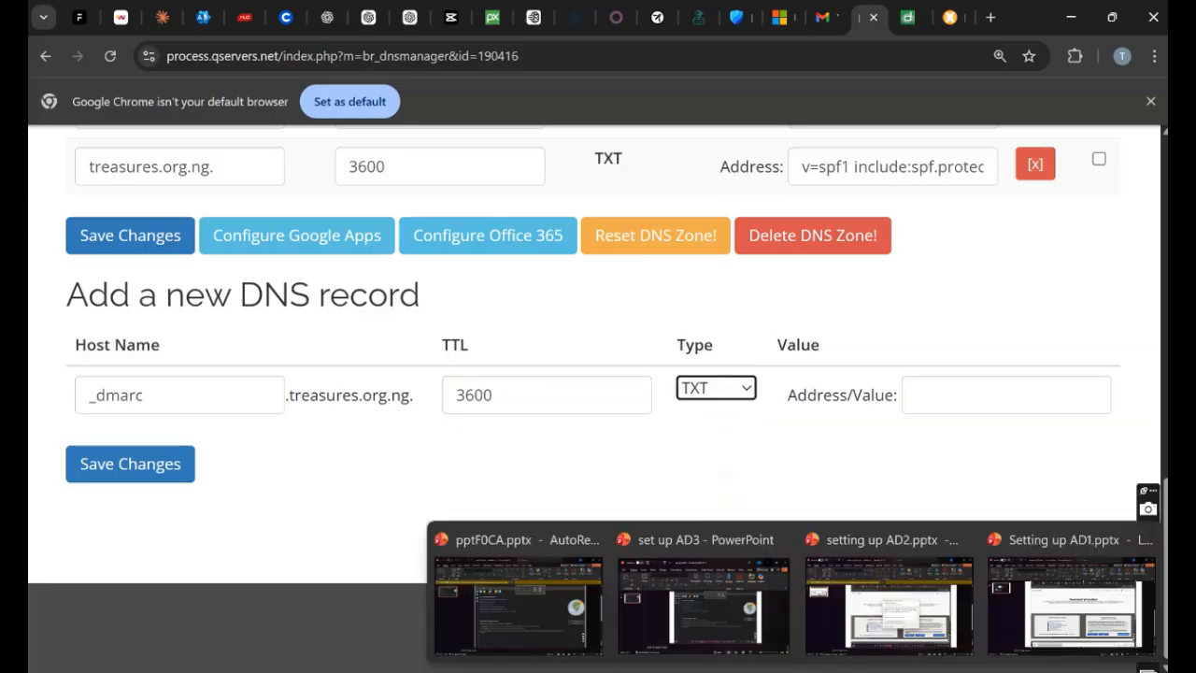
left_click(868, 667)
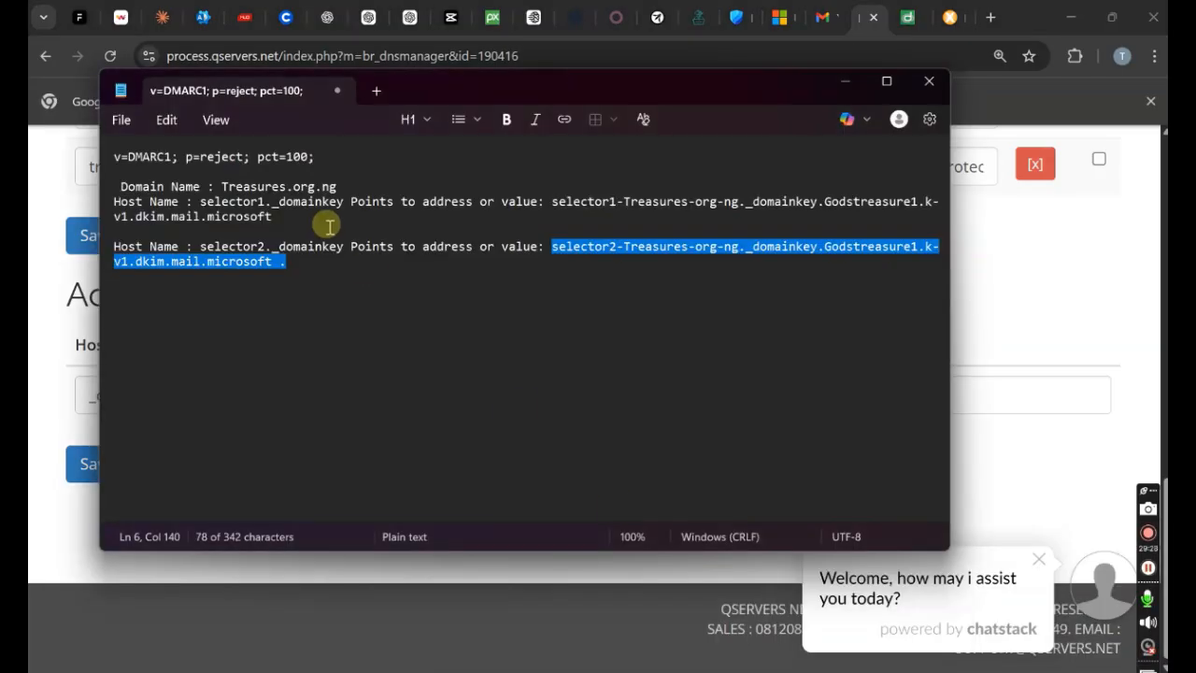
left_click_drag(333, 165, 101, 161)
key("ctrl+c")
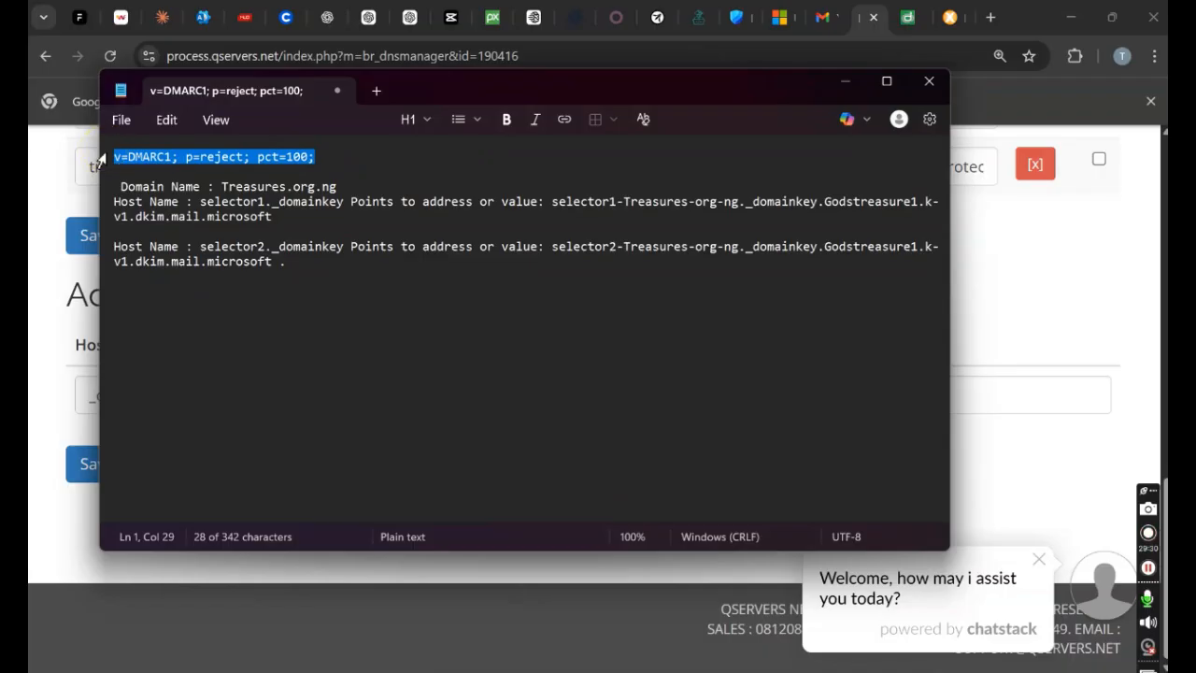
left_click(1004, 458)
left_click(959, 392)
key("ctrl+v")
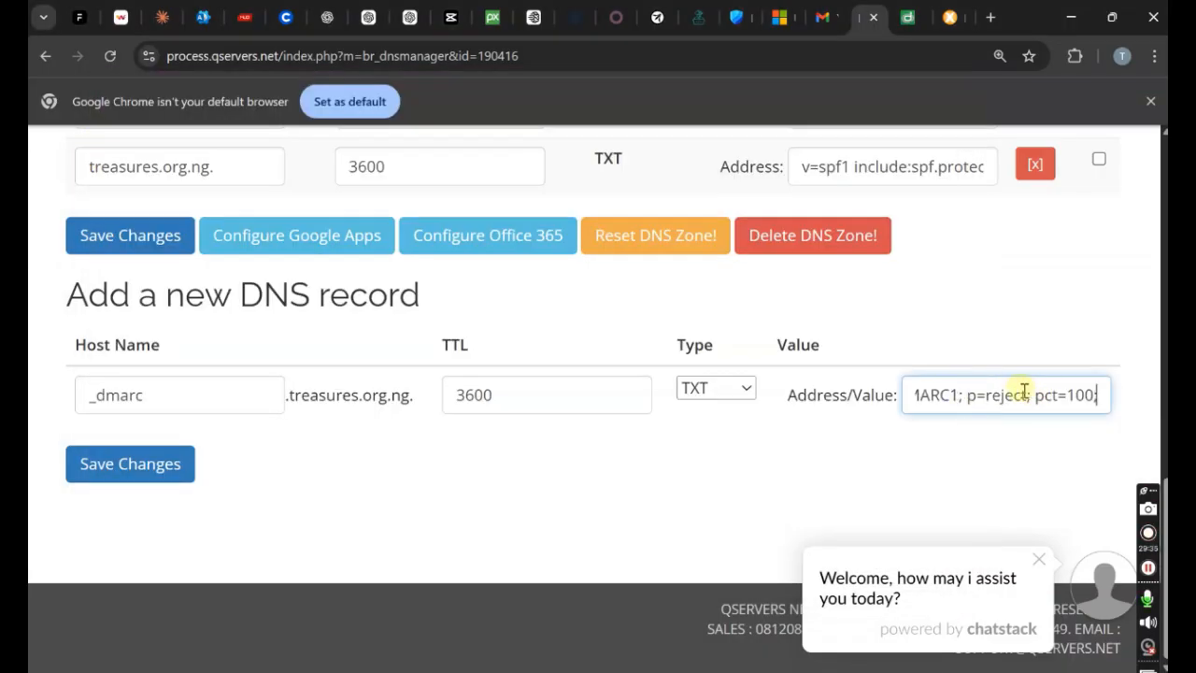
Step: Change the policy in the new _dmarc record's value to p=quarantine, keeping pct=100, and save the record to the DNS zone
left_click(1024, 393)
key("BackSpace")
key("BackSpace")
key("BackSpace")
key("BackSpace")
key("BackSpace")
key("BackSpace")
key("BackSpace")
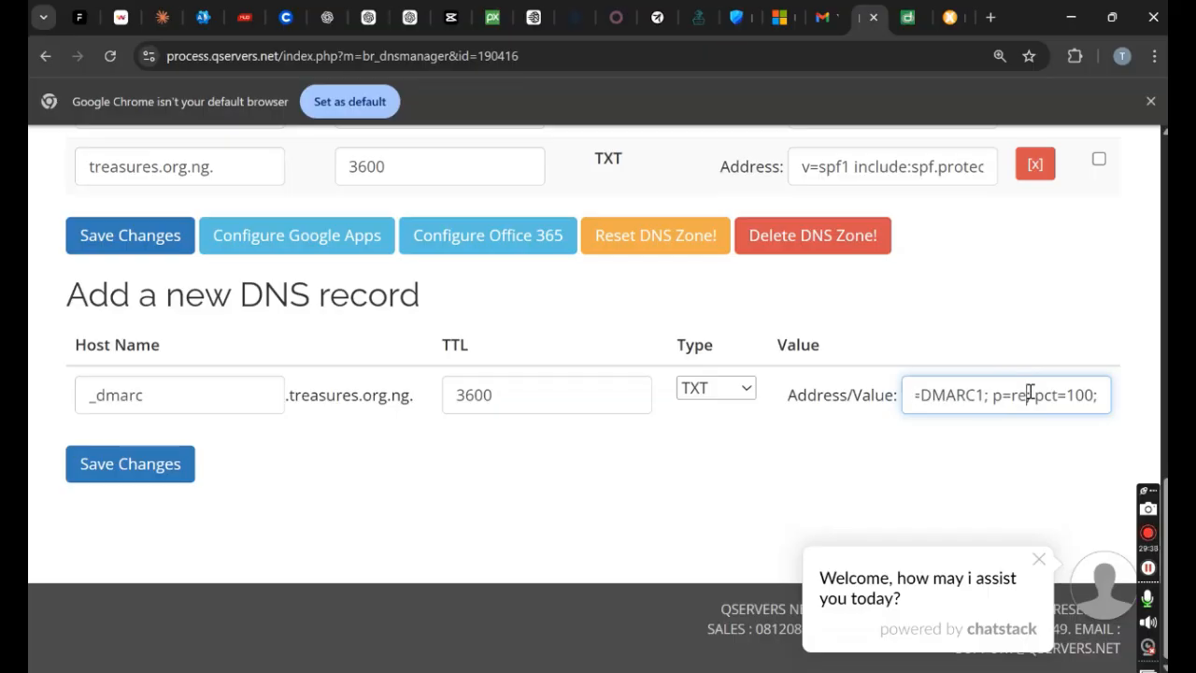
key("BackSpace")
type("quarantine;")
key("Right")
key("Right")
key("Right")
key("Right")
key("Right")
key("Right")
key("Right")
key("Right")
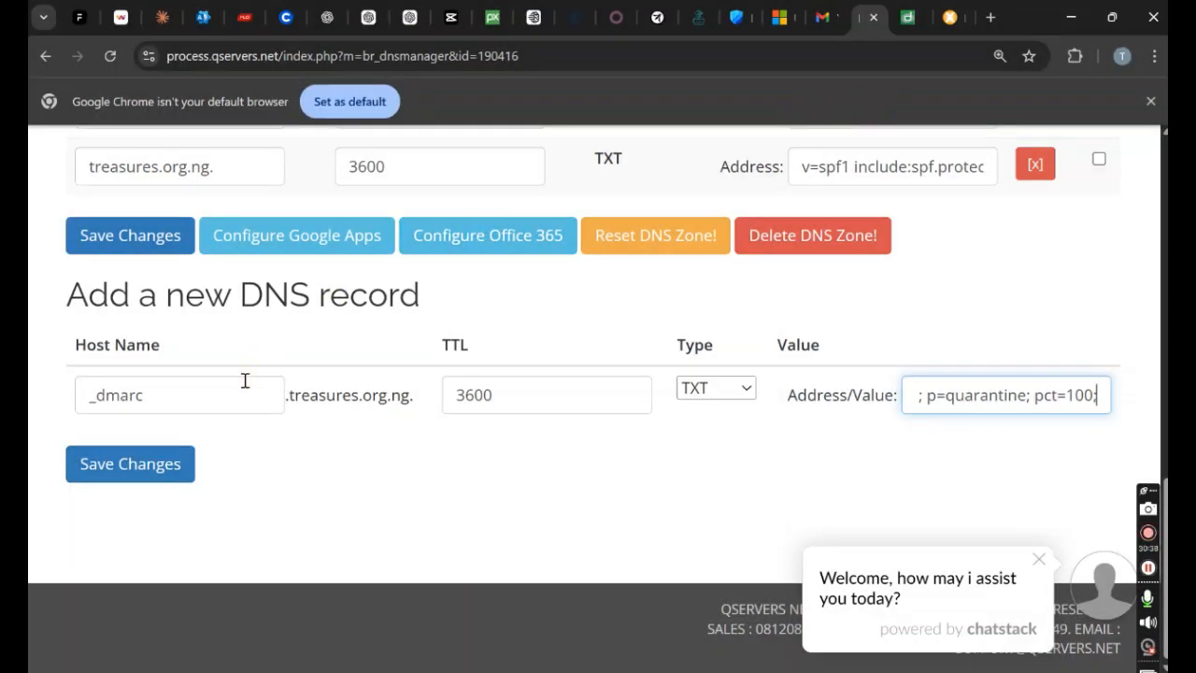
left_click(160, 465)
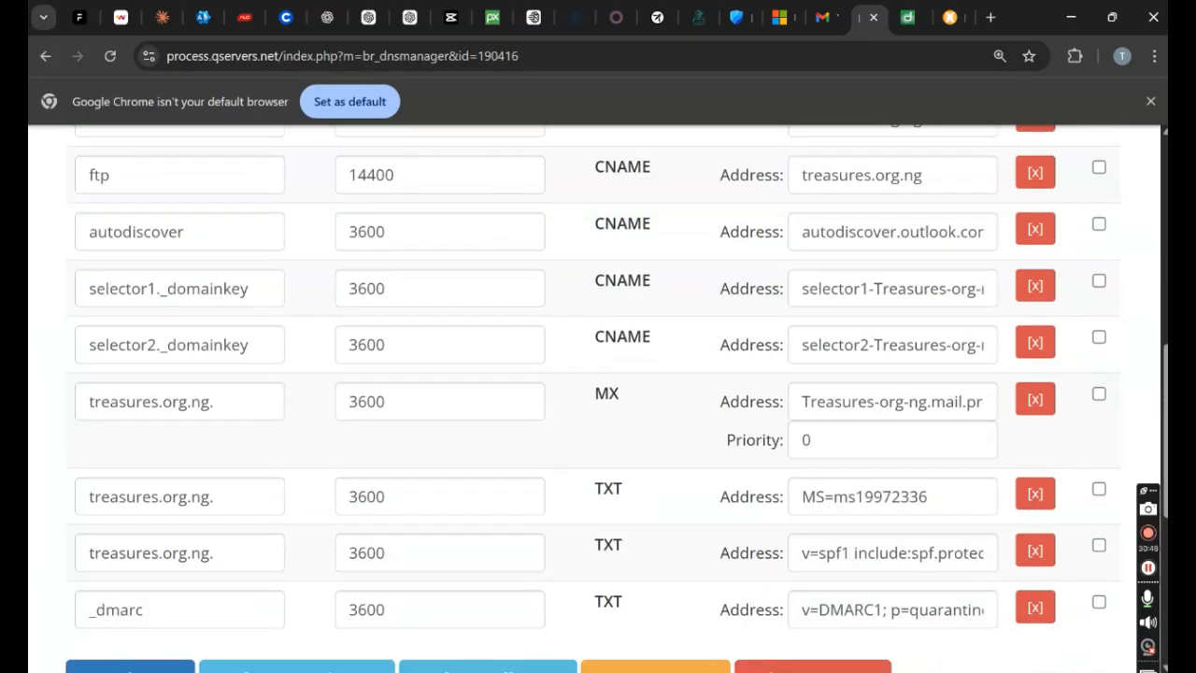
scroll(598, 374, "down", 2)
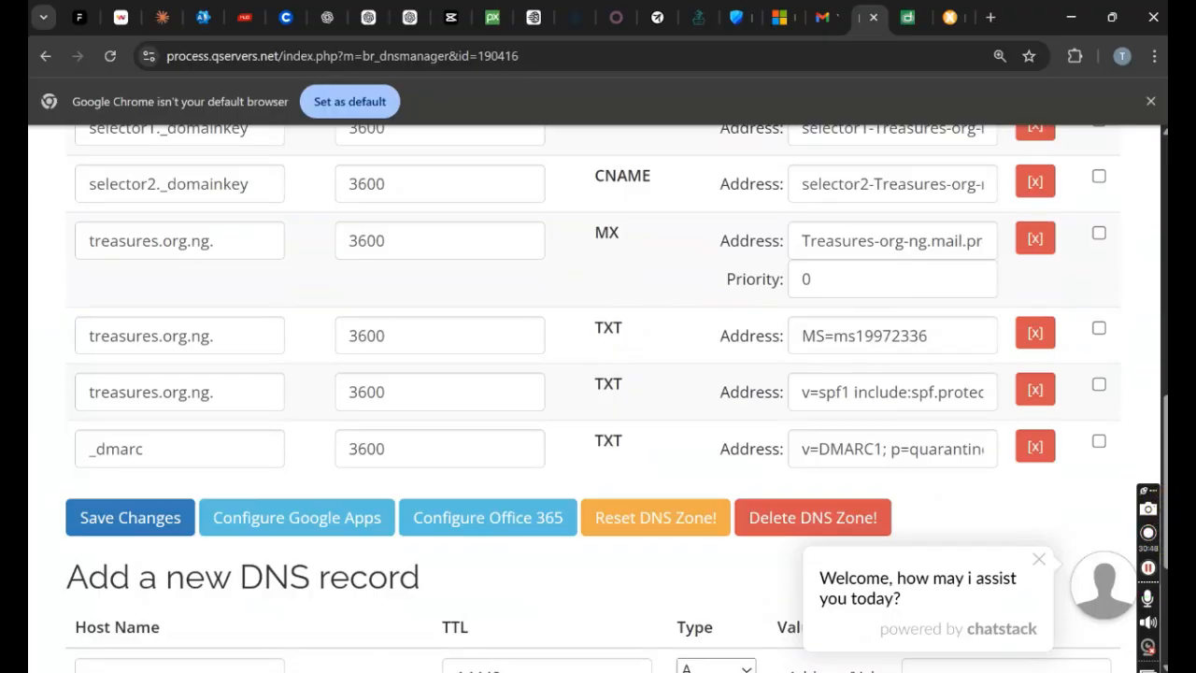
Step: Rerun the dmarcian domain check for treasures.org.ng and expand the DMARC details to review the published record
left_click(906, 17)
left_click(110, 56)
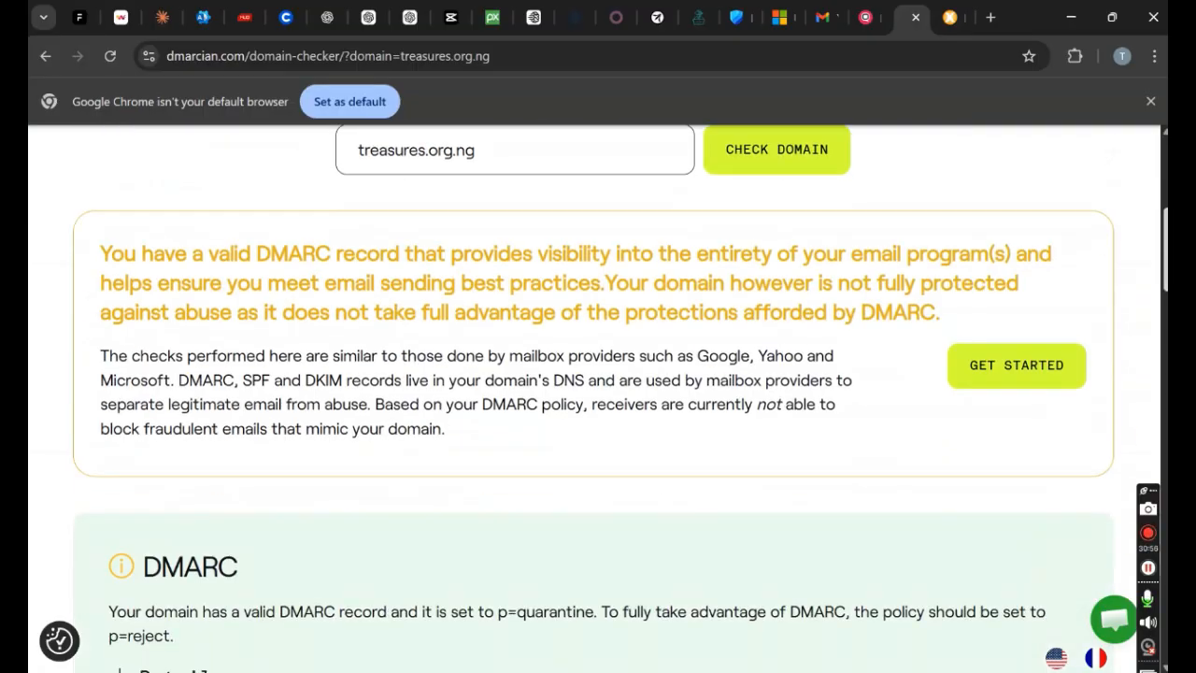
scroll(336, 252, "down", 2)
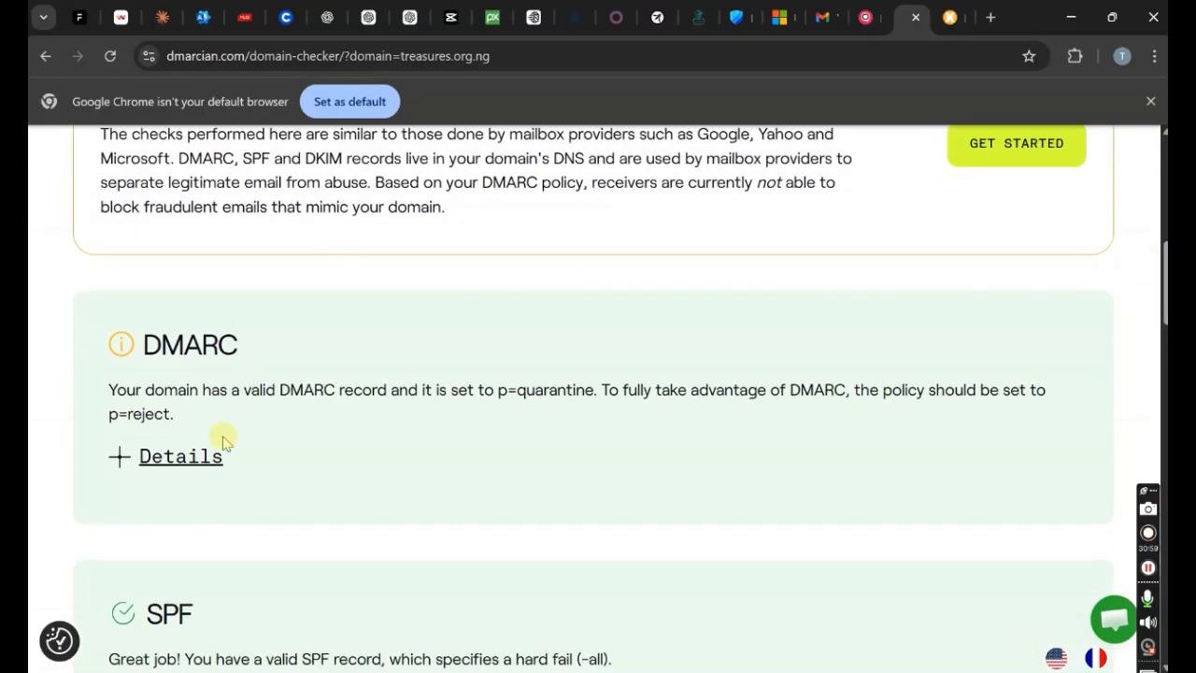
left_click(192, 465)
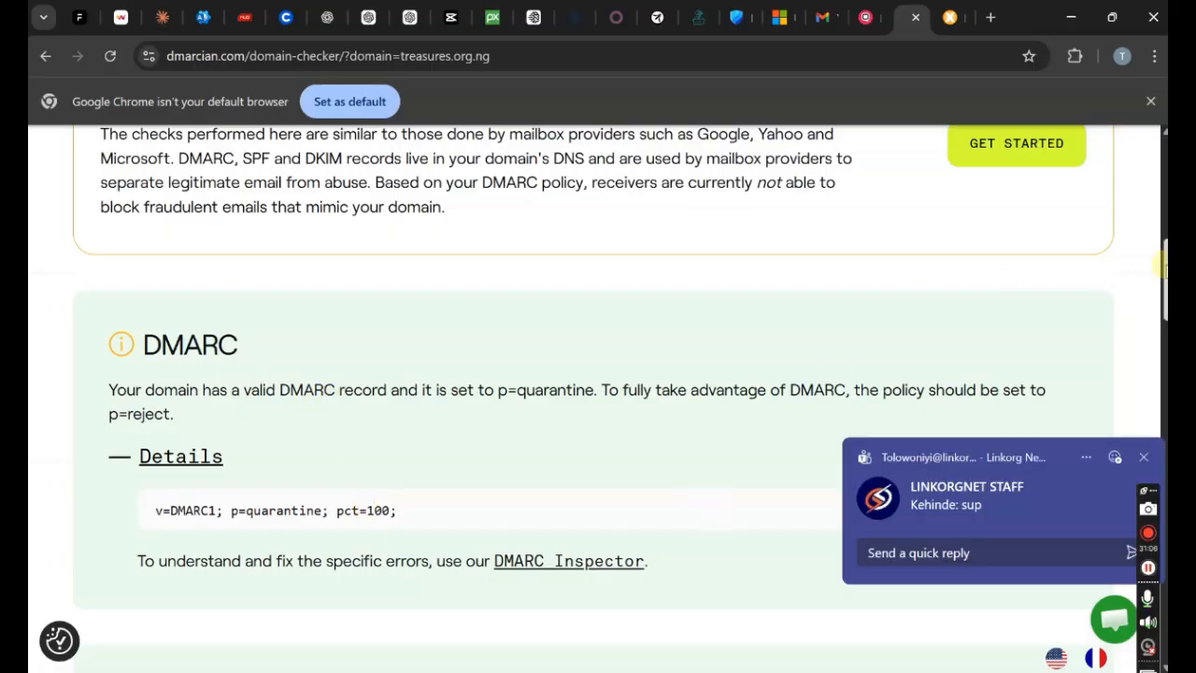
scroll(1159, 269, "down", 2)
left_click(1144, 457)
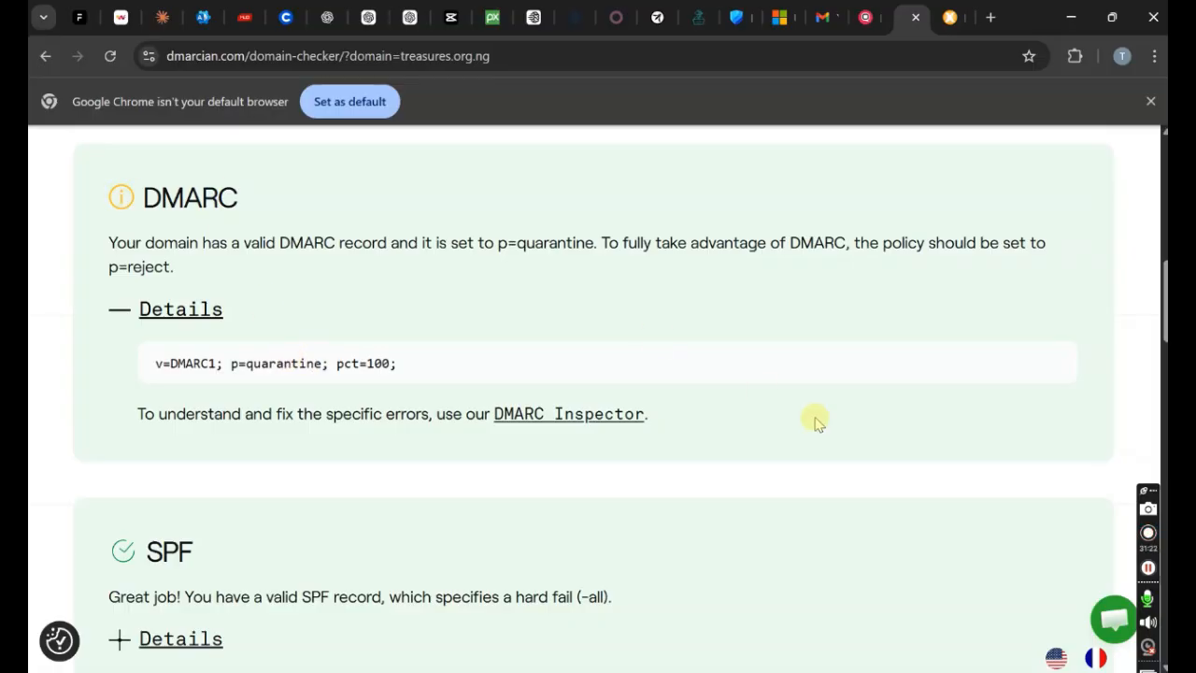
scroll(1157, 280, "down", 1)
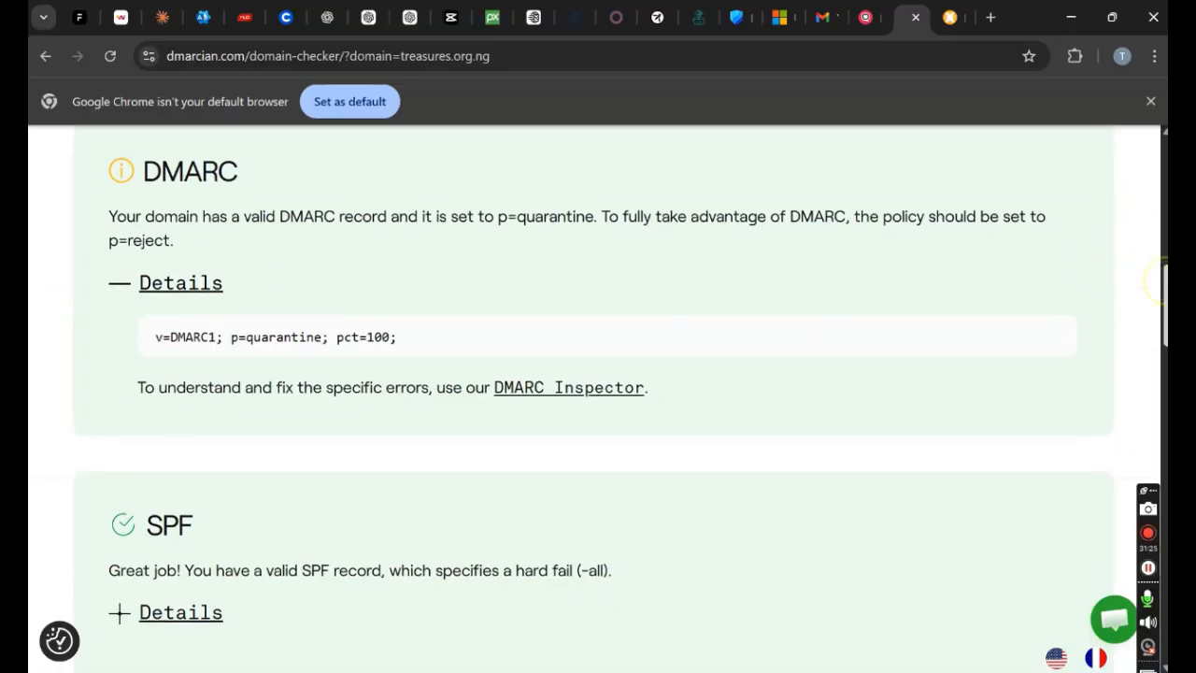
left_click_drag(1159, 280, 1138, 133)
Step: Switch to MXToolbox SuperTool and strip the selector2.dkim: prefix from the lookup entry, leaving treasures.org.ng
left_click(865, 17)
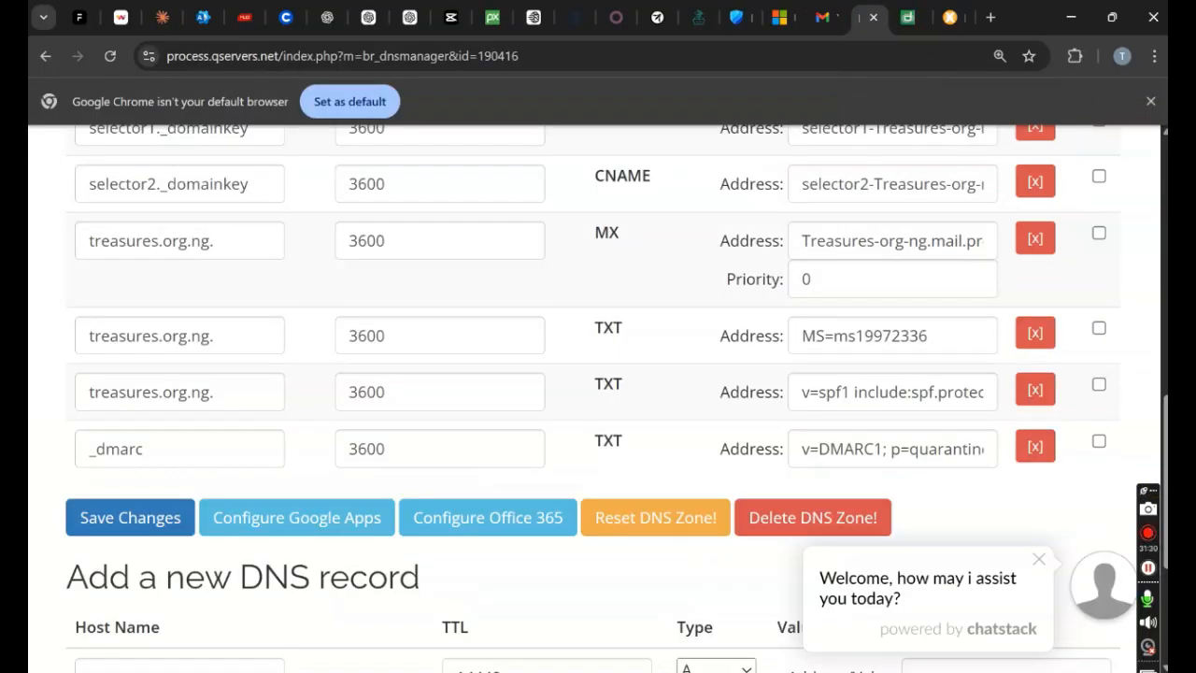
left_click(949, 17)
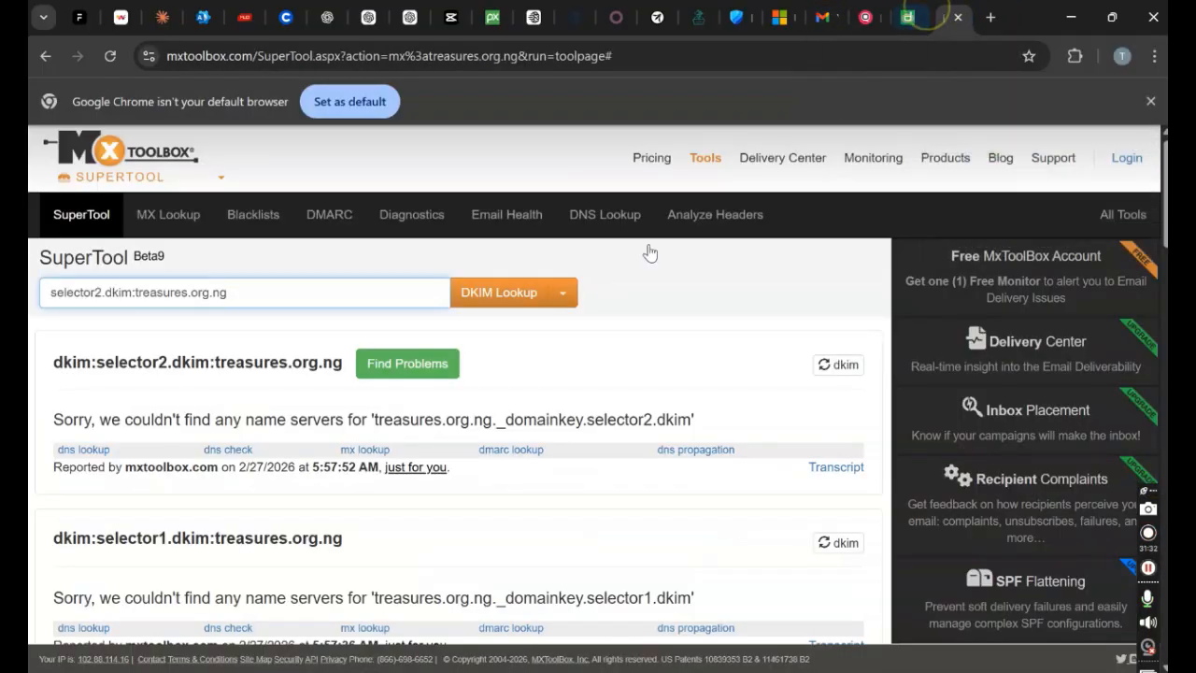
triple_click(136, 293)
left_click_drag(50, 293, 134, 286)
triple_click(134, 288)
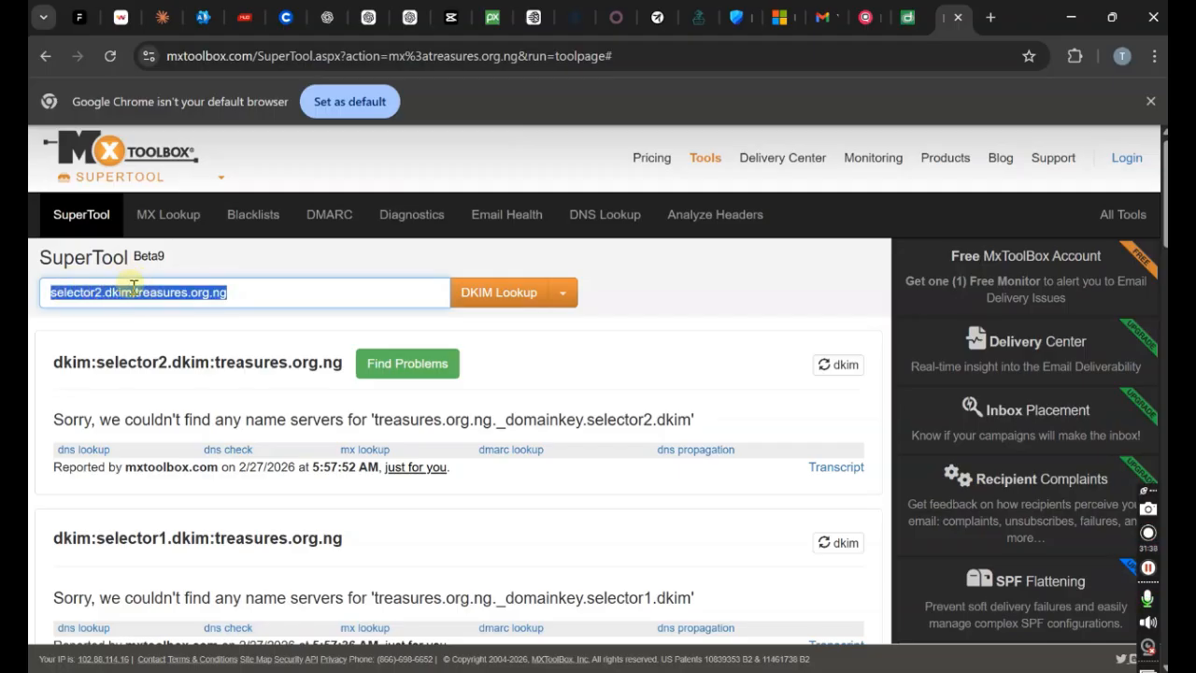
left_click(135, 290)
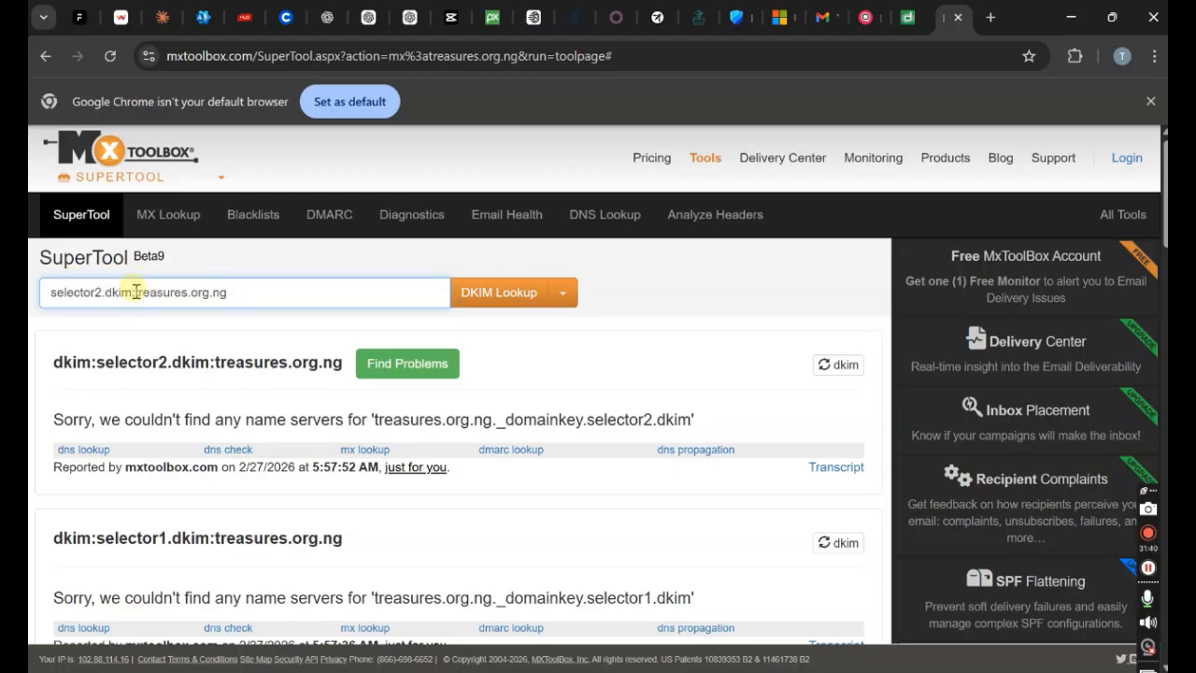
left_click_drag(135, 292, 50, 288)
triple_click(48, 285)
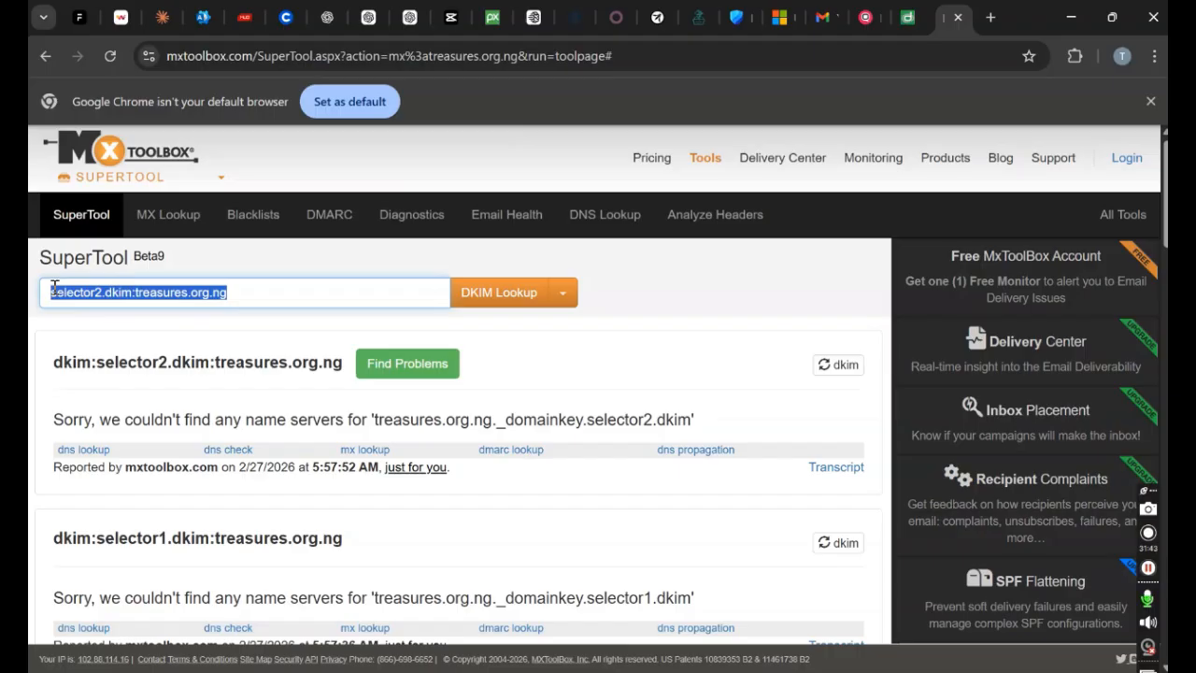
key("Right")
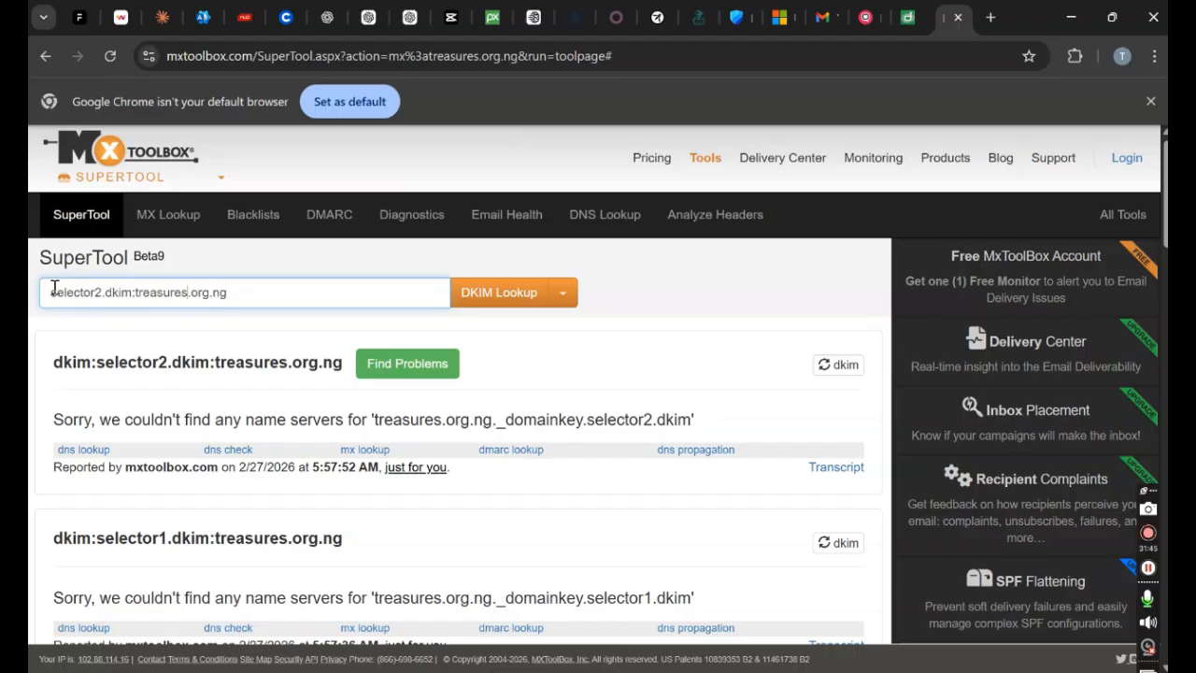
key("BackSpace")
key("BackSpace")
key("BackSpace")
key("BackSpace")
key("BackSpace")
key("BackSpace")
key("BackSpace")
key("BackSpace")
key("BackSpace")
key("BackSpace")
key("BackSpace")
key("BackSpace")
key("BackSpace")
key("BackSpace")
key("BackSpace")
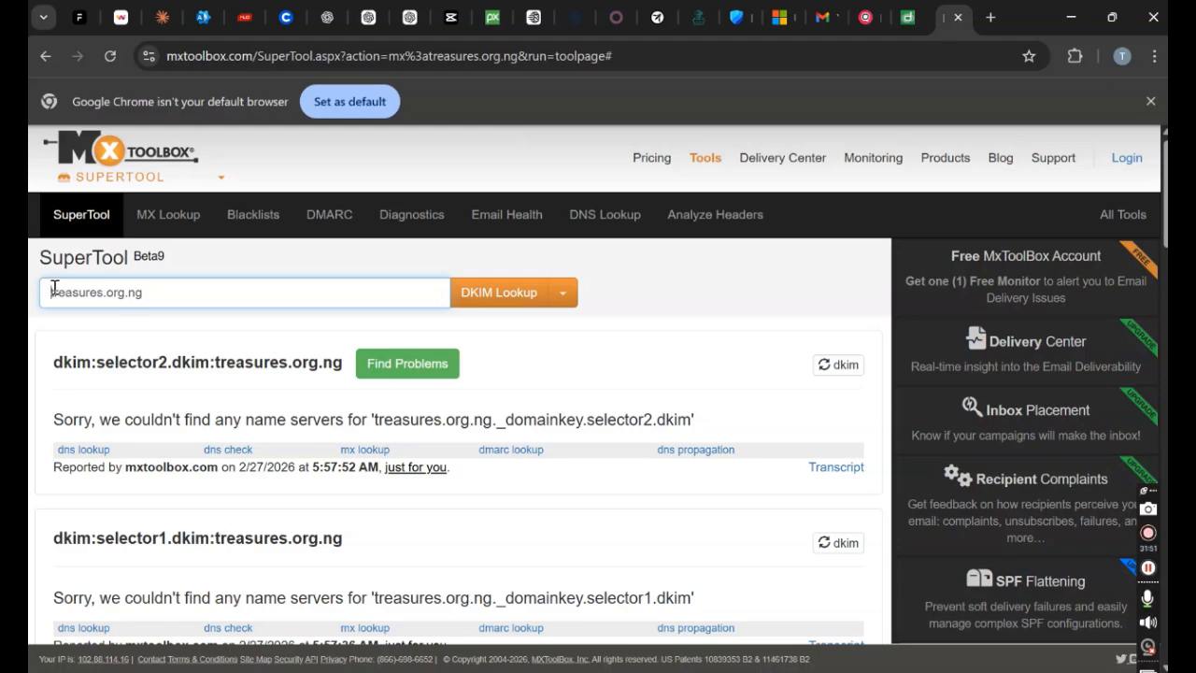
Step: Run a DMARC Lookup on treasures.org.ng and review the record tags and test results
left_click(561, 291)
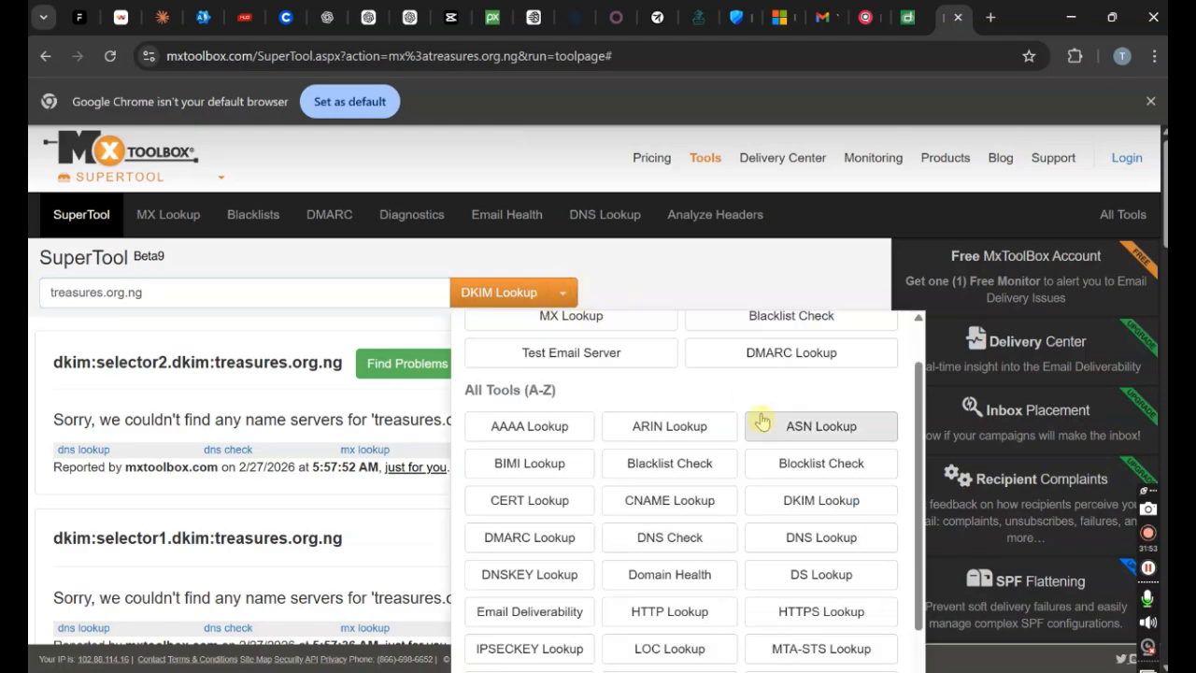
left_click(827, 354)
left_click(507, 291)
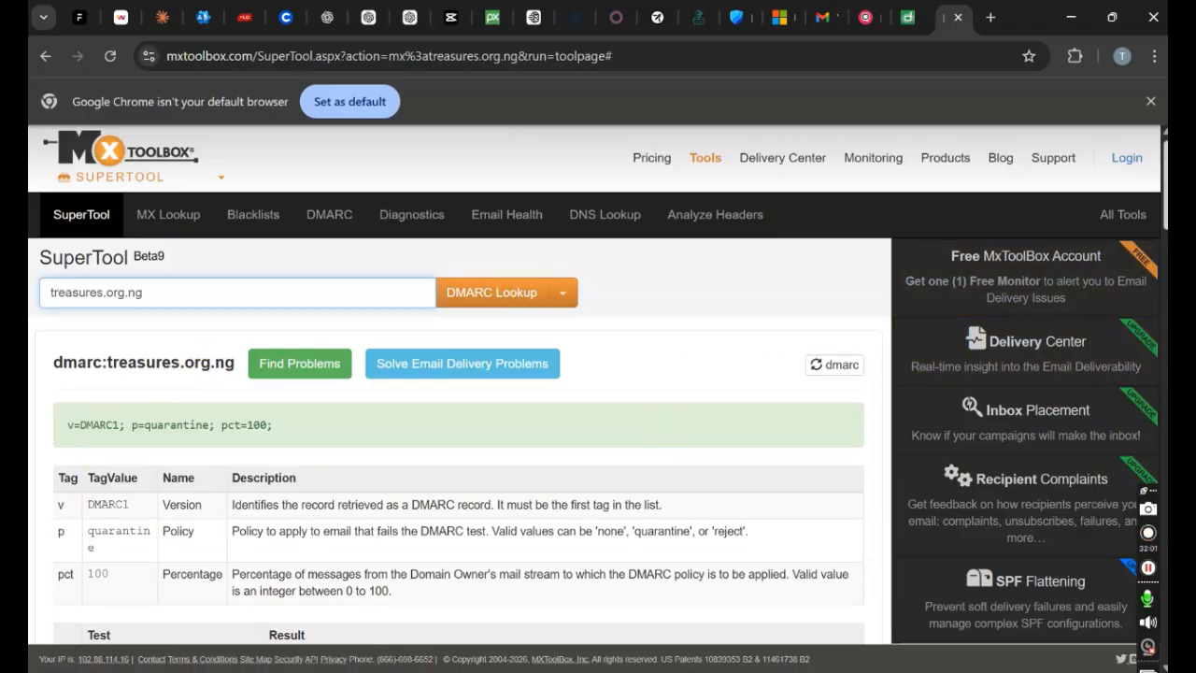
scroll(209, 295, "down", 2)
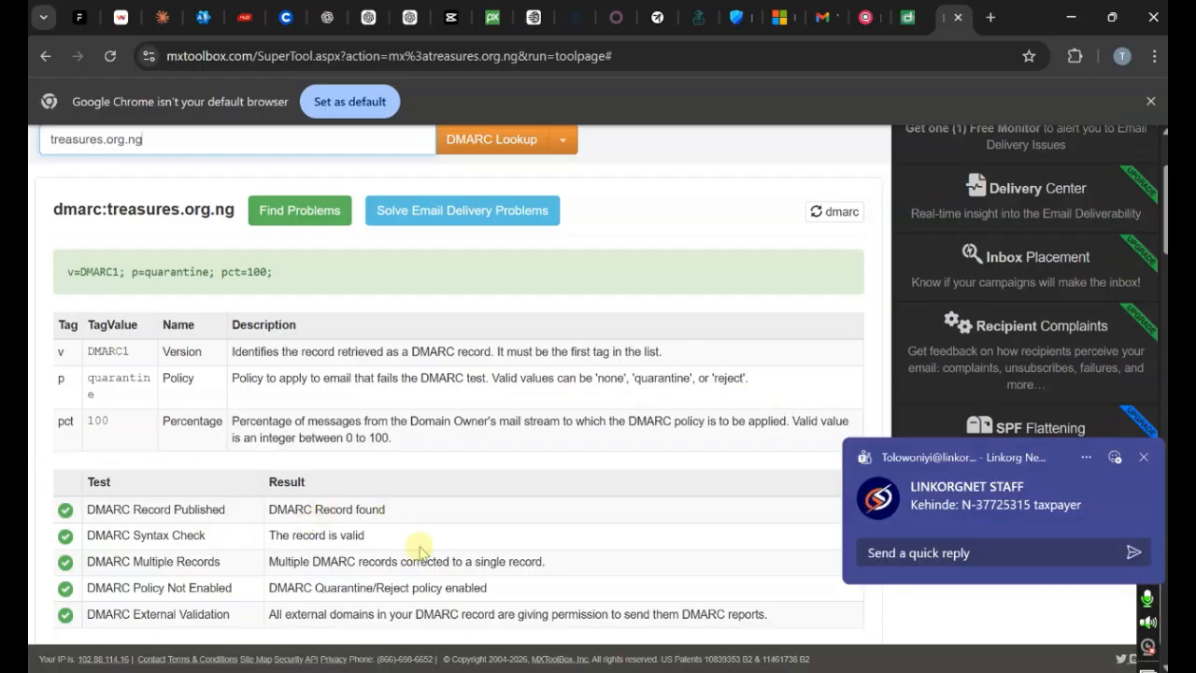
left_click(1144, 457)
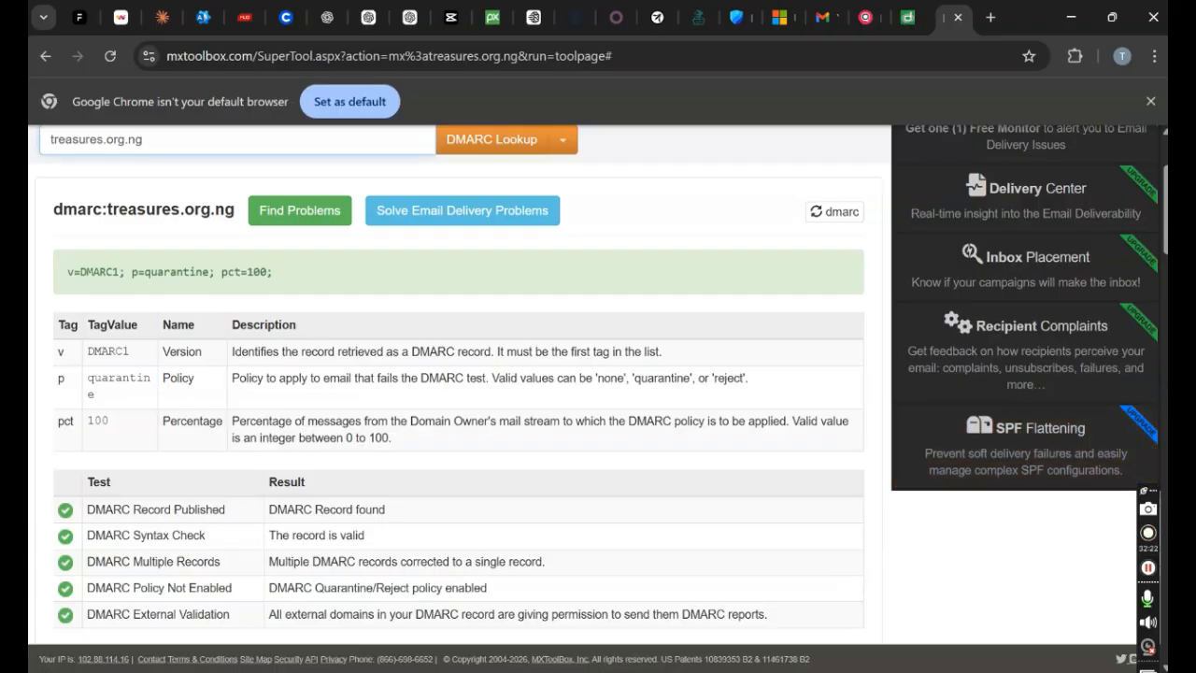
scroll(1157, 192, "down", 1)
scroll(1157, 192, "down", 2)
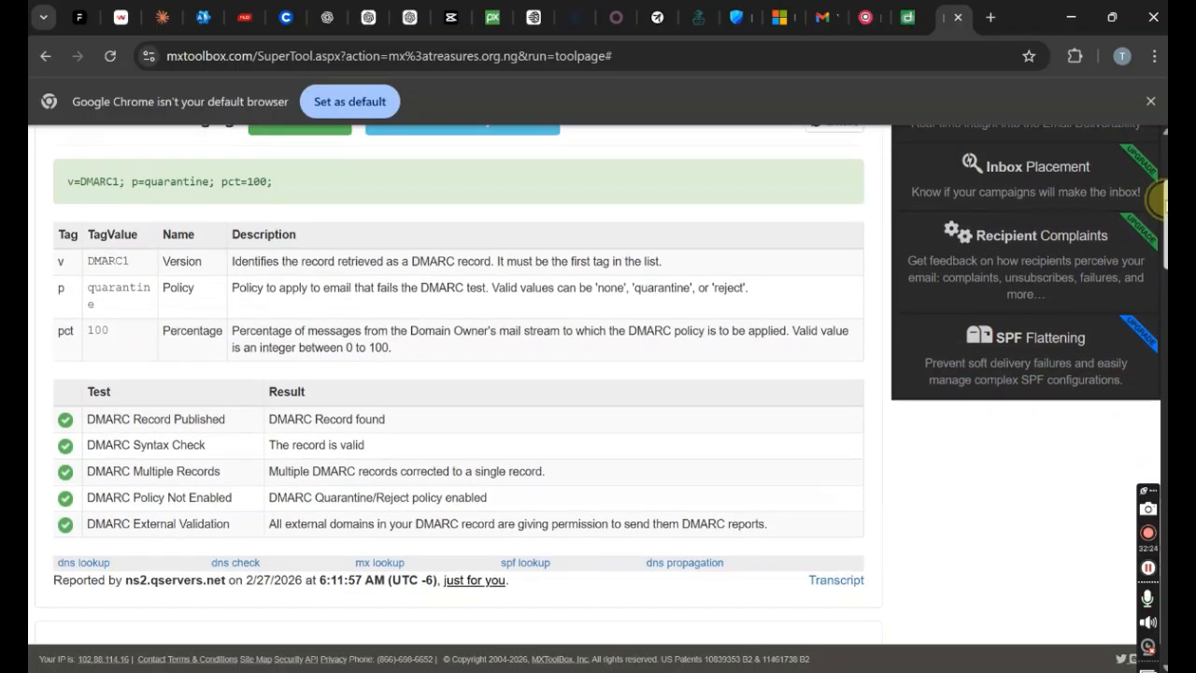
scroll(1158, 198, "down", 3)
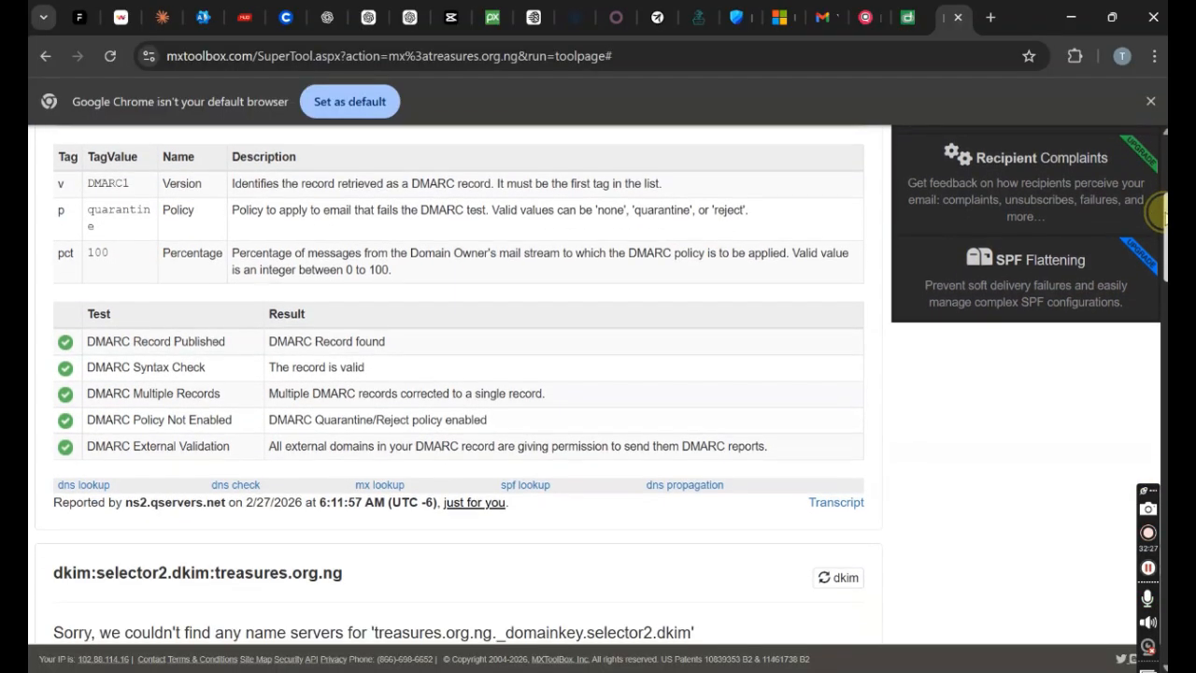
left_click_drag(1165, 217, 1162, 251)
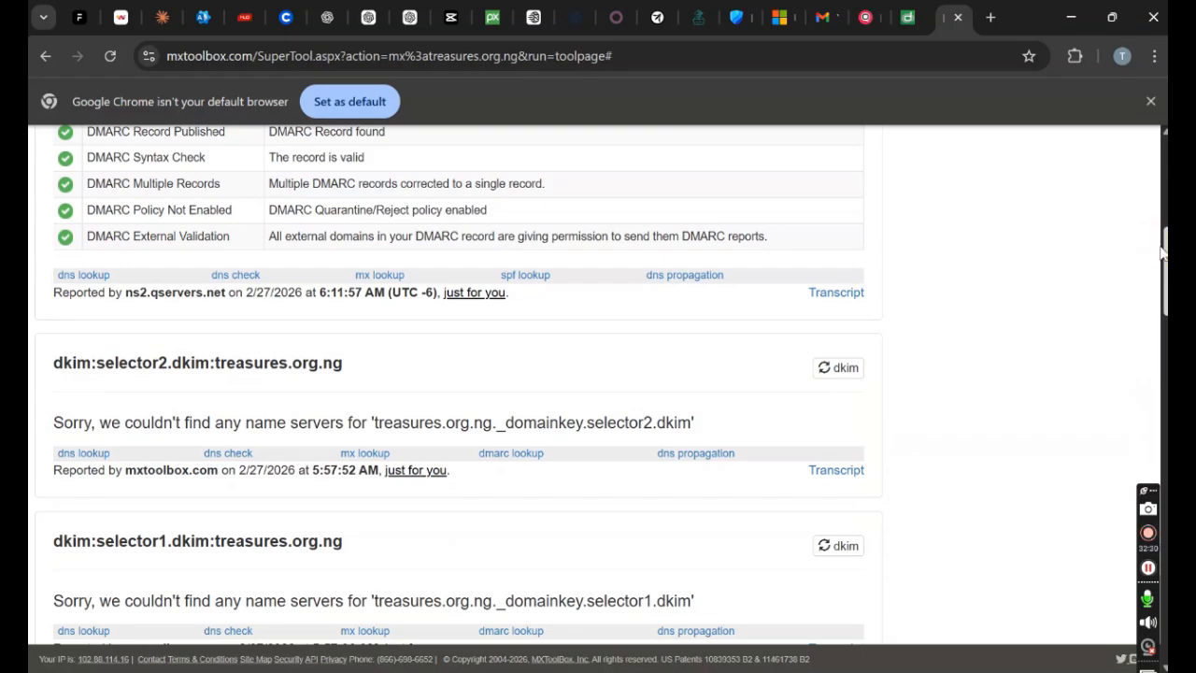
left_click(1165, 239)
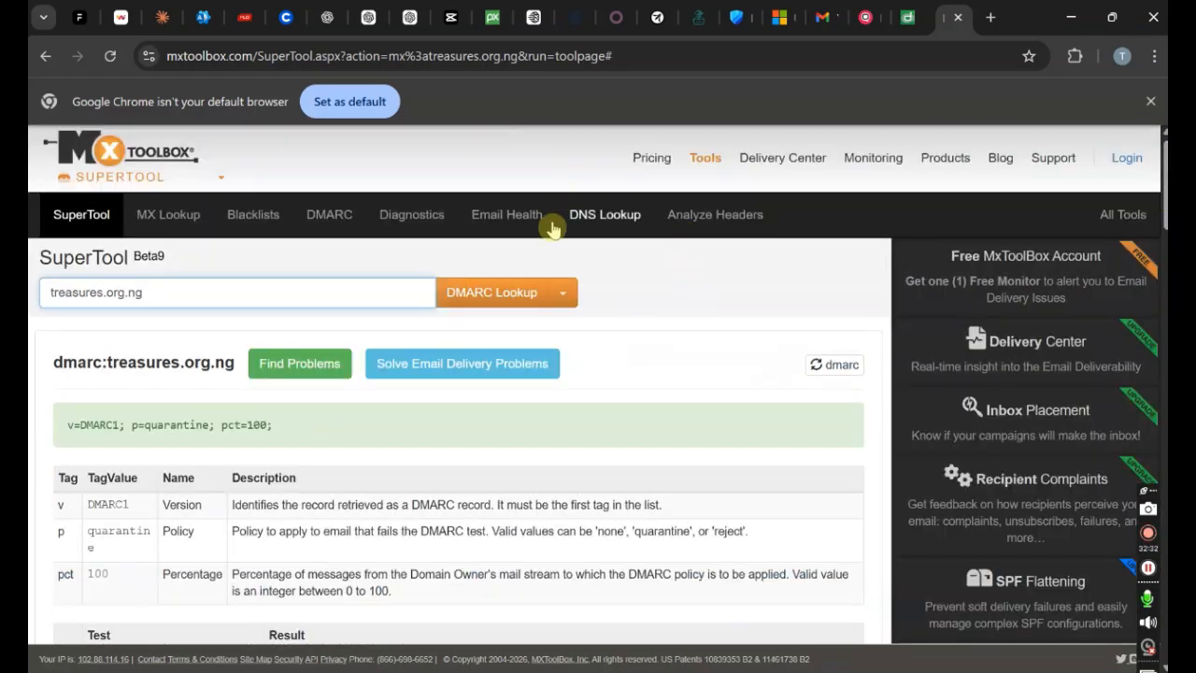
Step: Switch the lookup type to DKIM Lookup and run it on treasures.org.ng without a selector
left_click(555, 292)
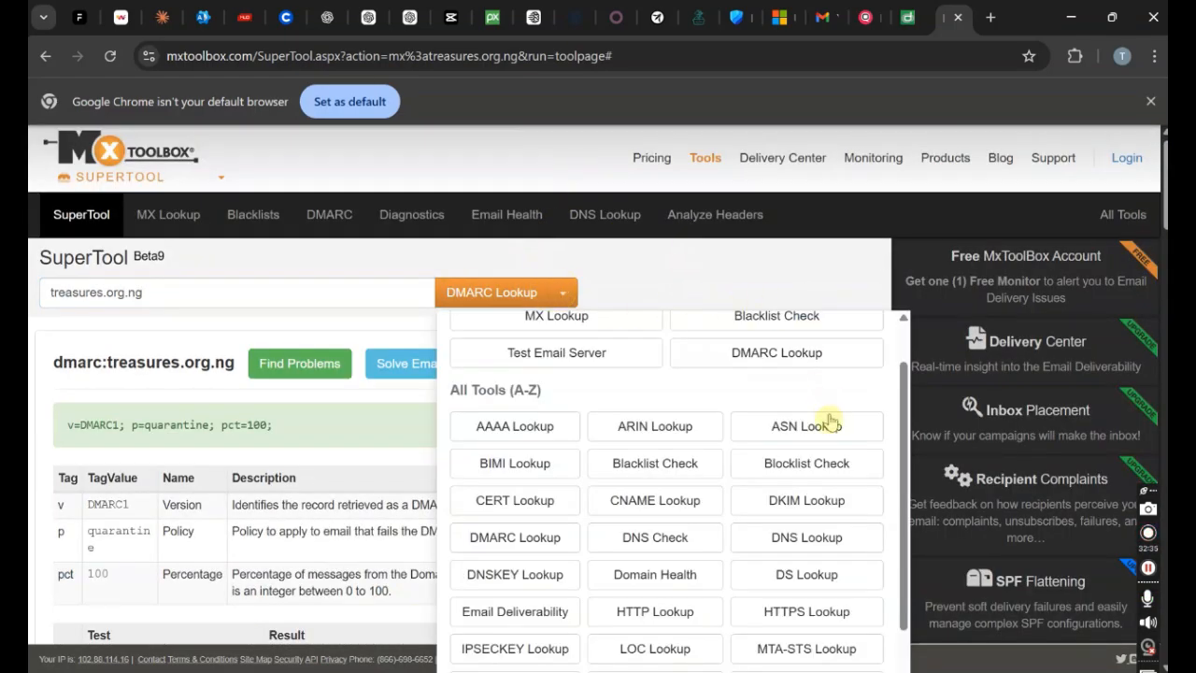
left_click(801, 500)
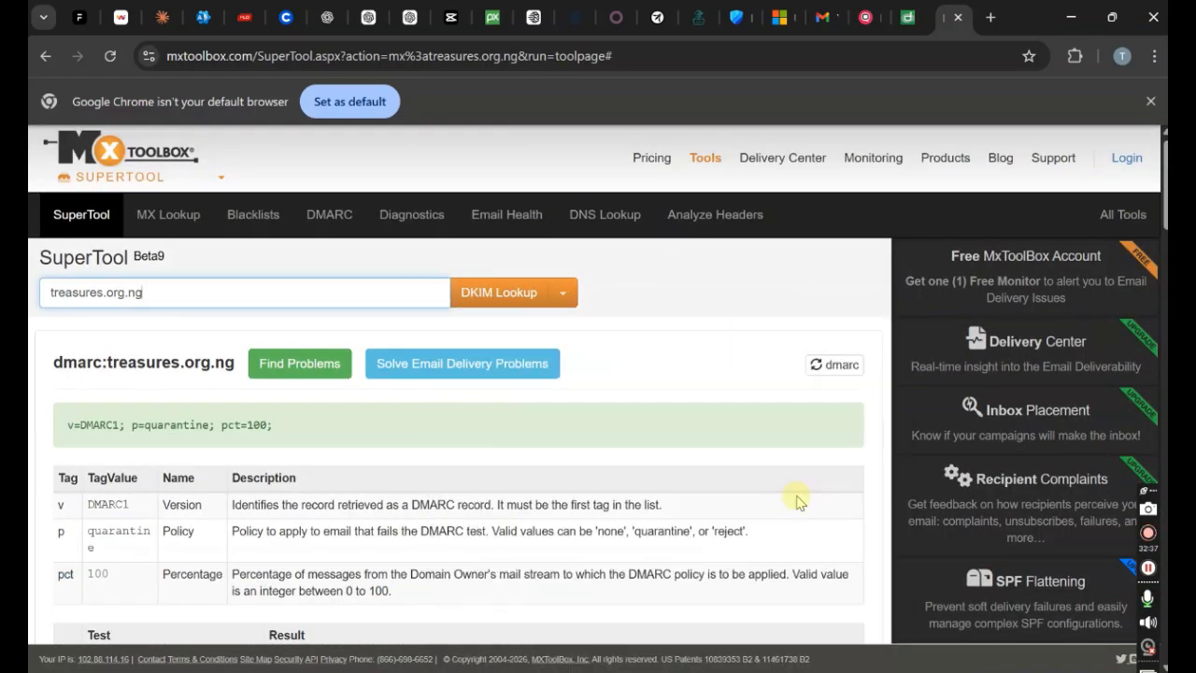
triple_click(51, 292)
left_click(489, 296)
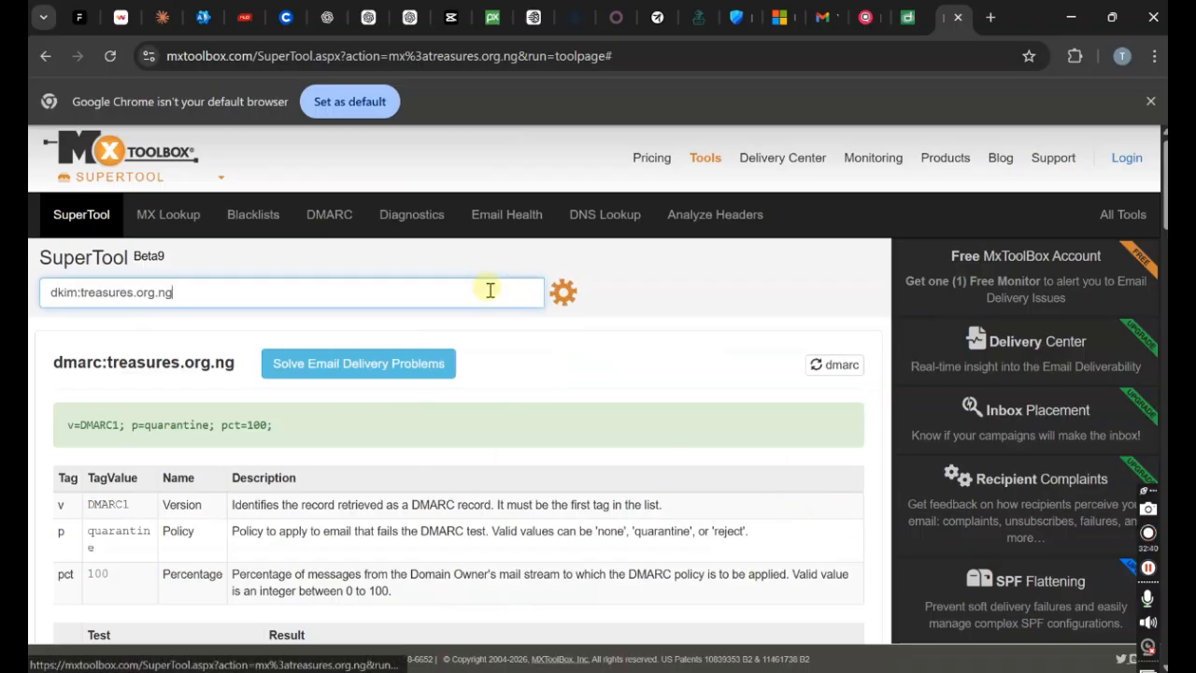
Step: Run a DKIM Lookup on selector1._dkim:treasures.org.ng and review the result
triple_click(52, 293)
left_click(52, 293)
type("select")
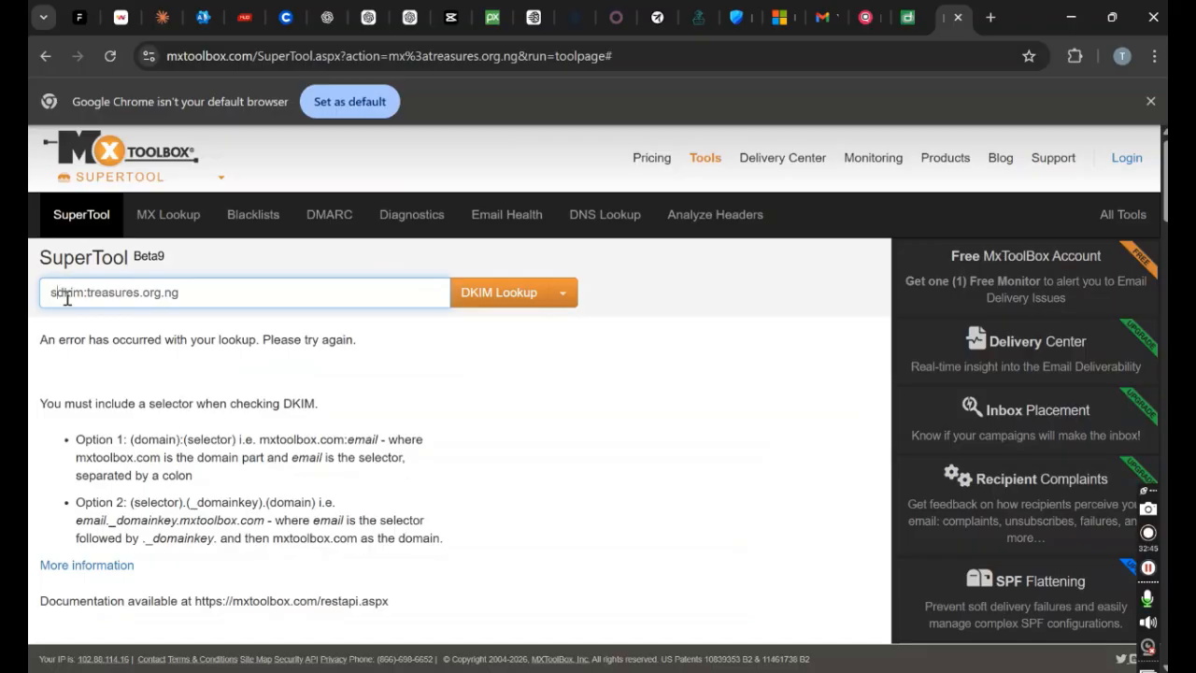
type("or")
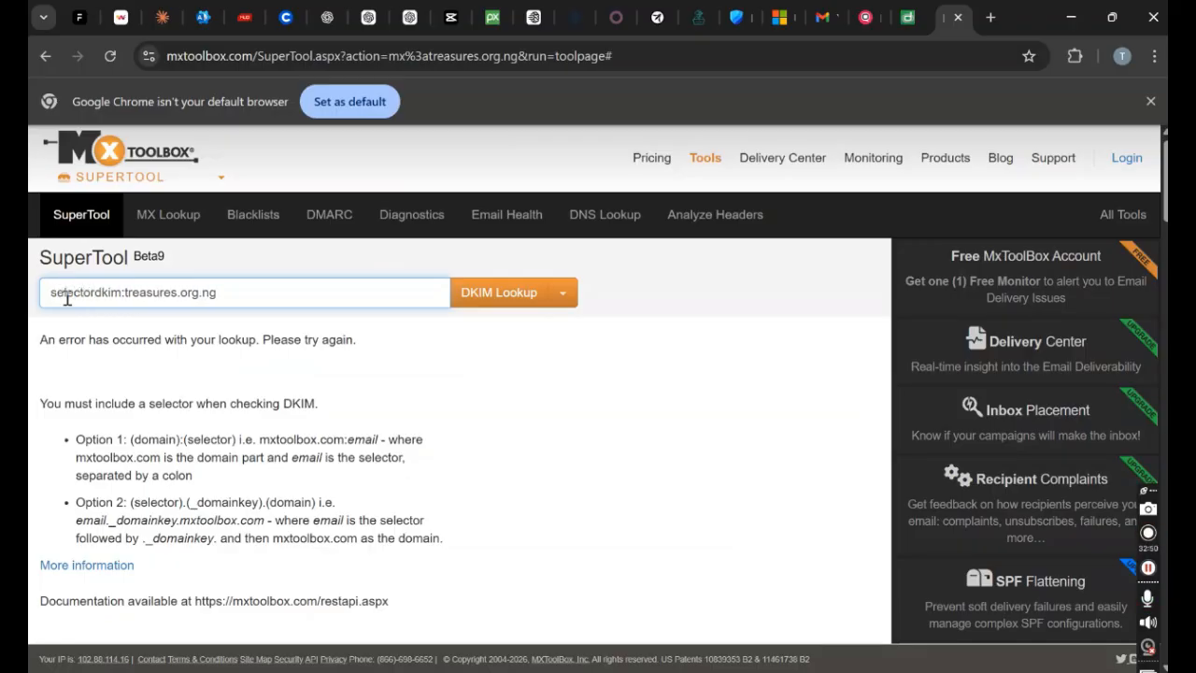
type("1.")
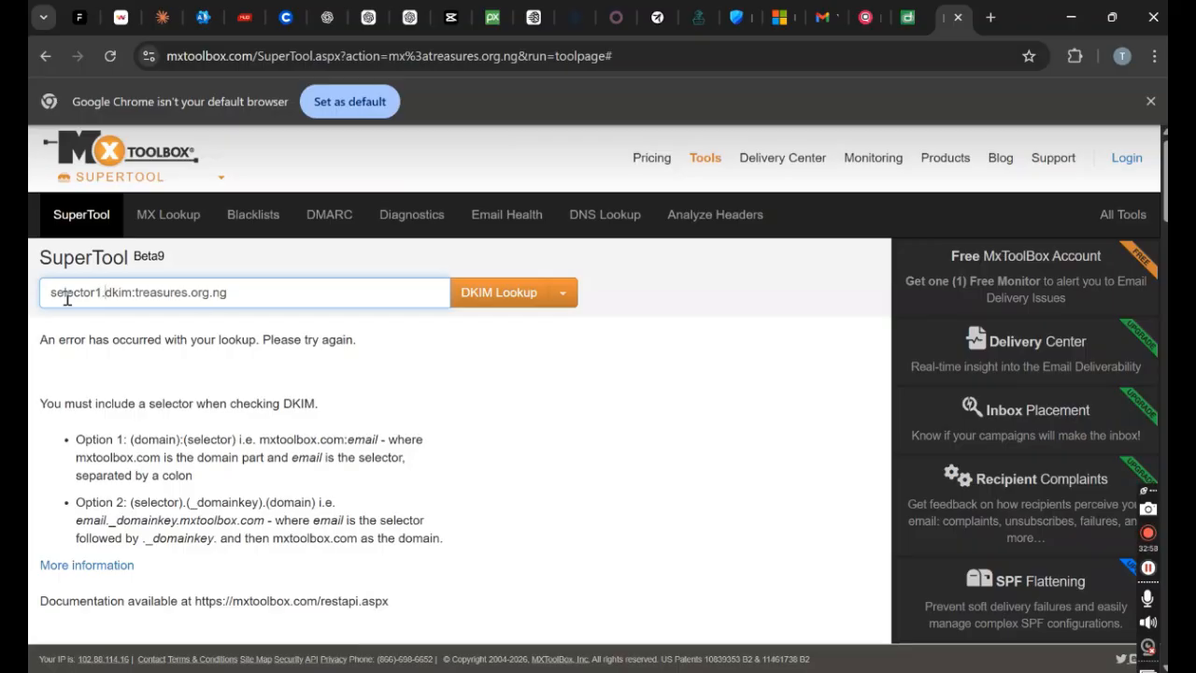
type("_")
left_click(491, 297)
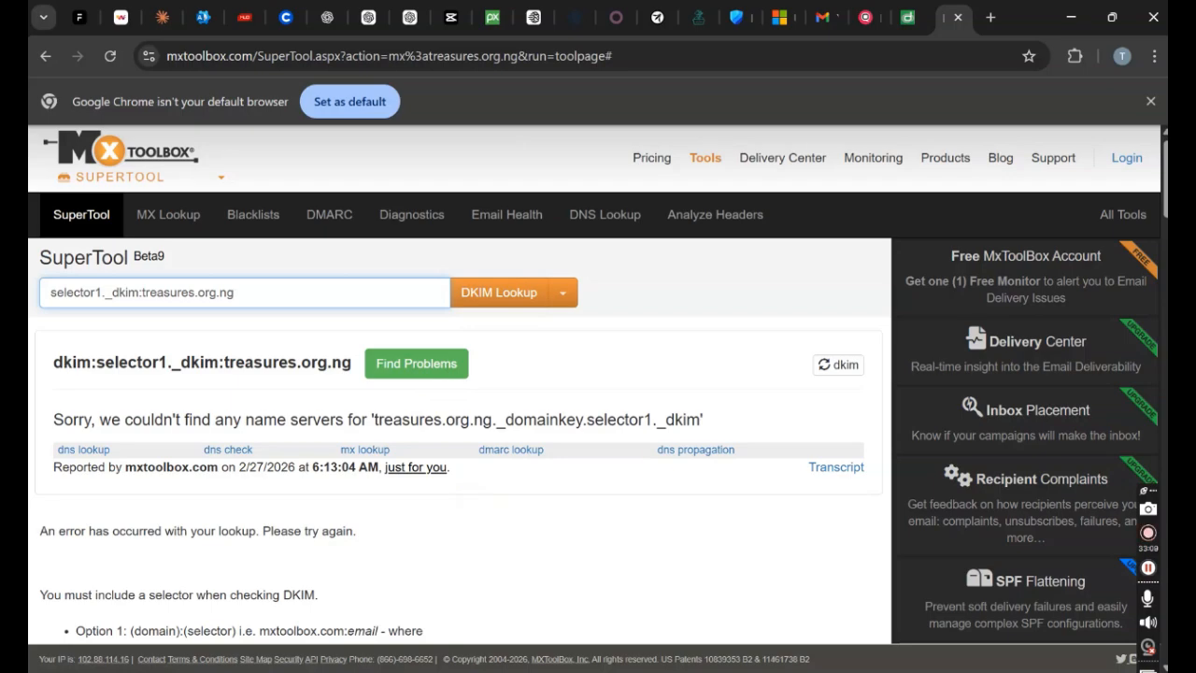
scroll(1161, 217, "down", 1)
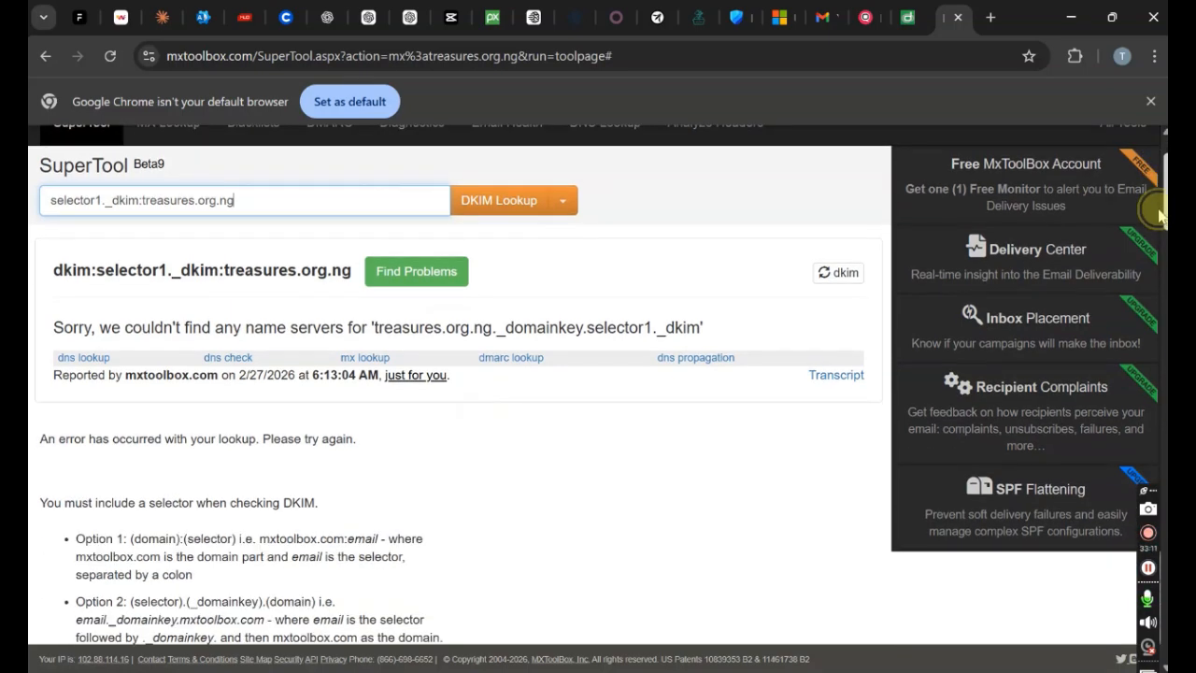
scroll(1159, 217, "up", 1)
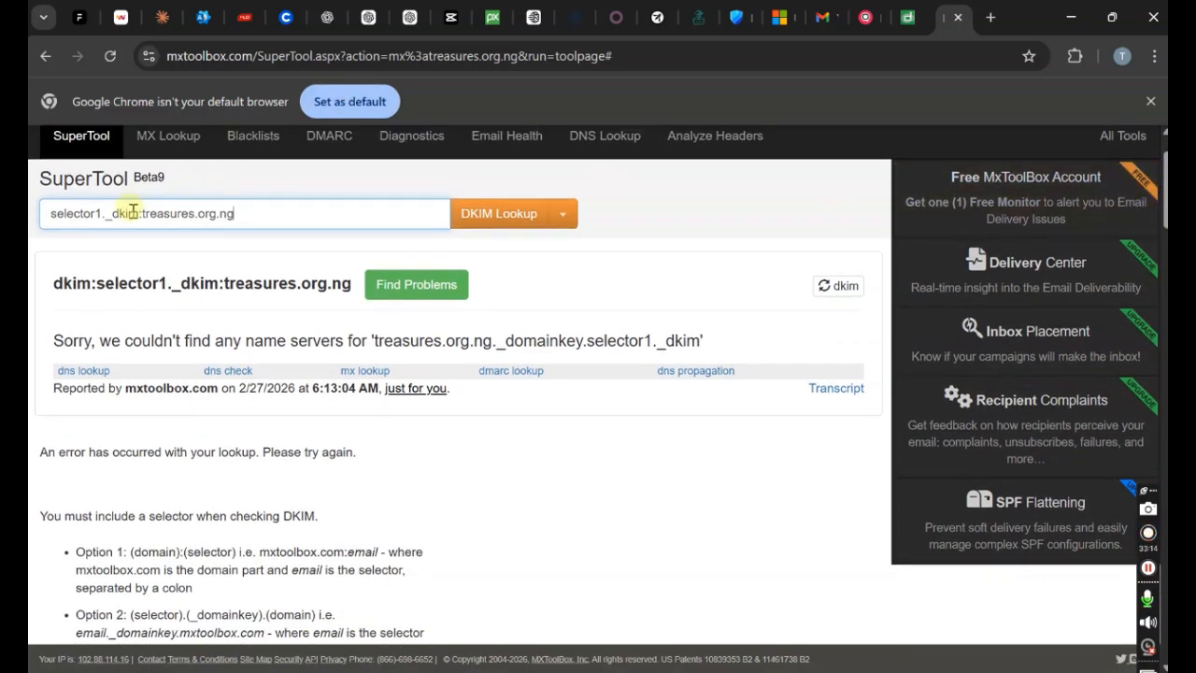
Step: Run a DKIM Lookup on treasures.org.ng:selector1 and review the record tags and test results
left_click_drag(142, 213, 47, 213)
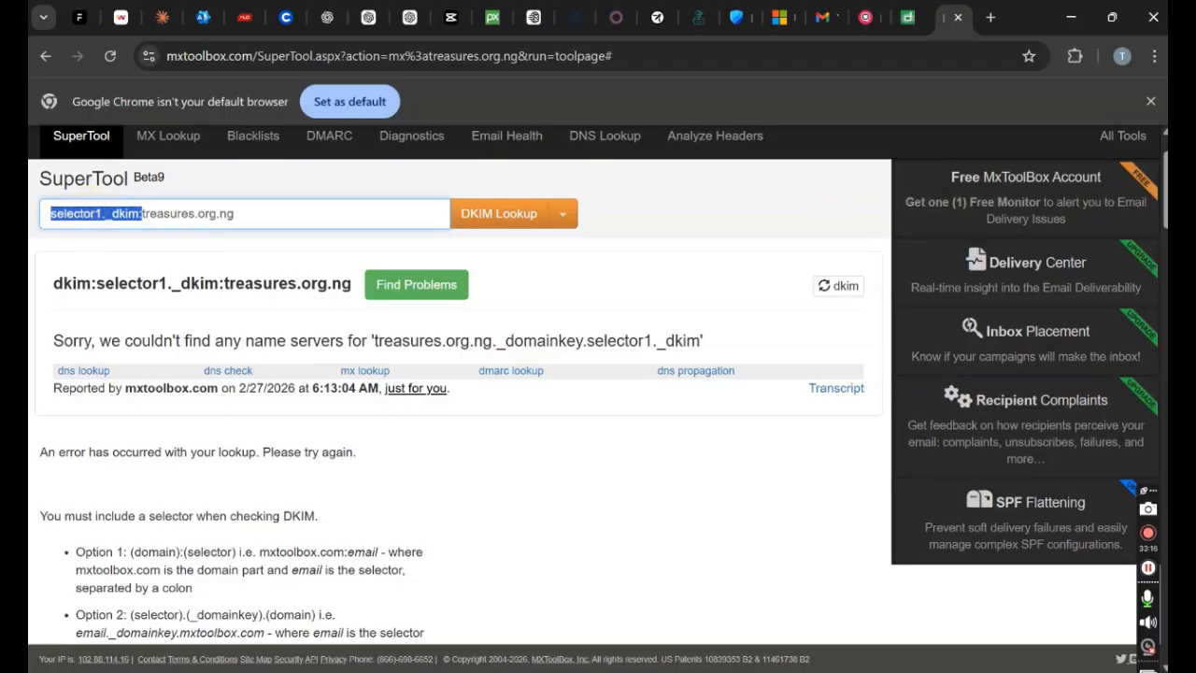
key("BackSpace")
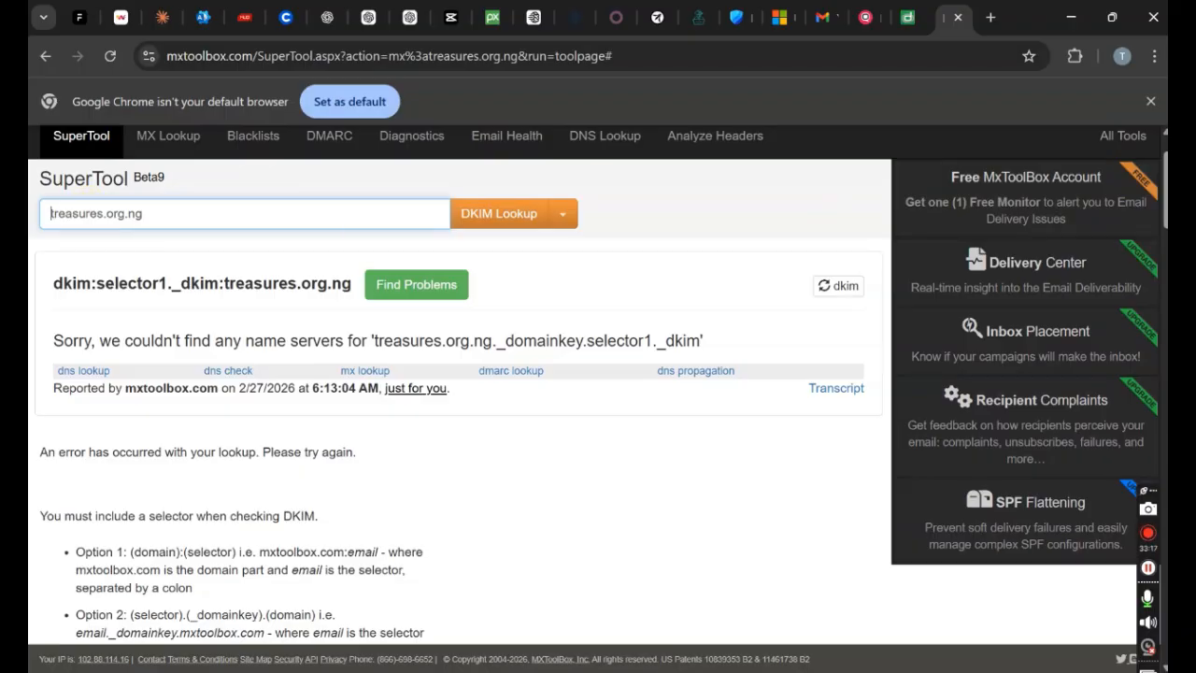
double_click(152, 207)
left_click(152, 207)
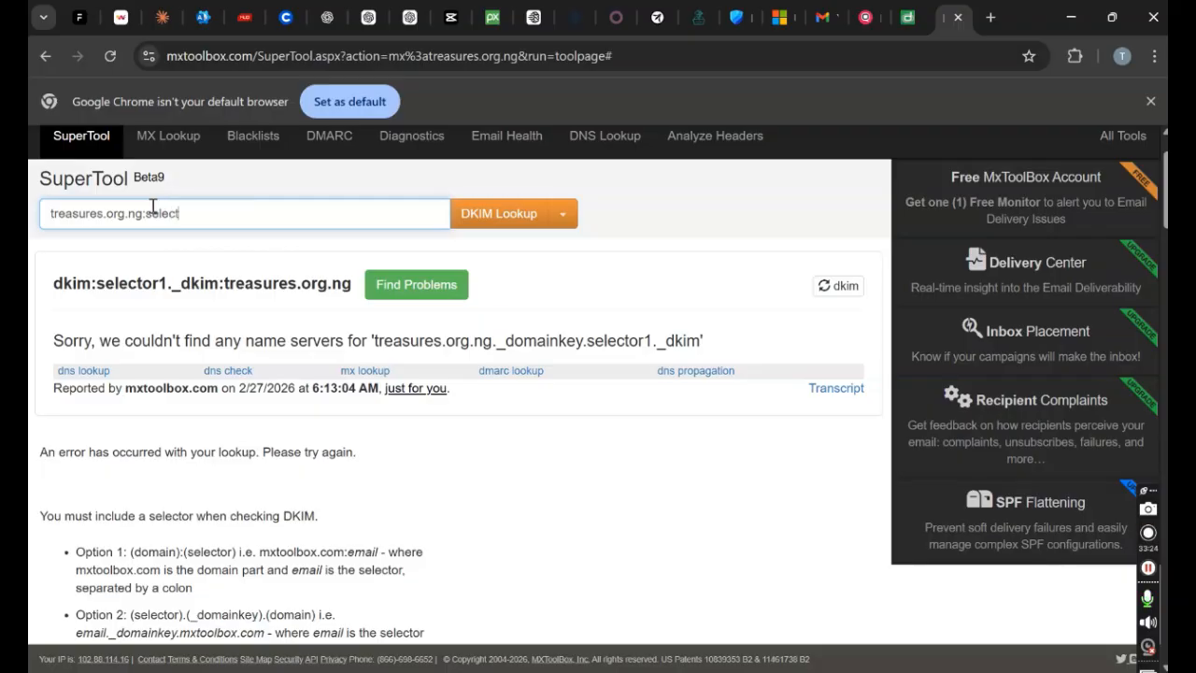
type(":selector1")
left_click(483, 213)
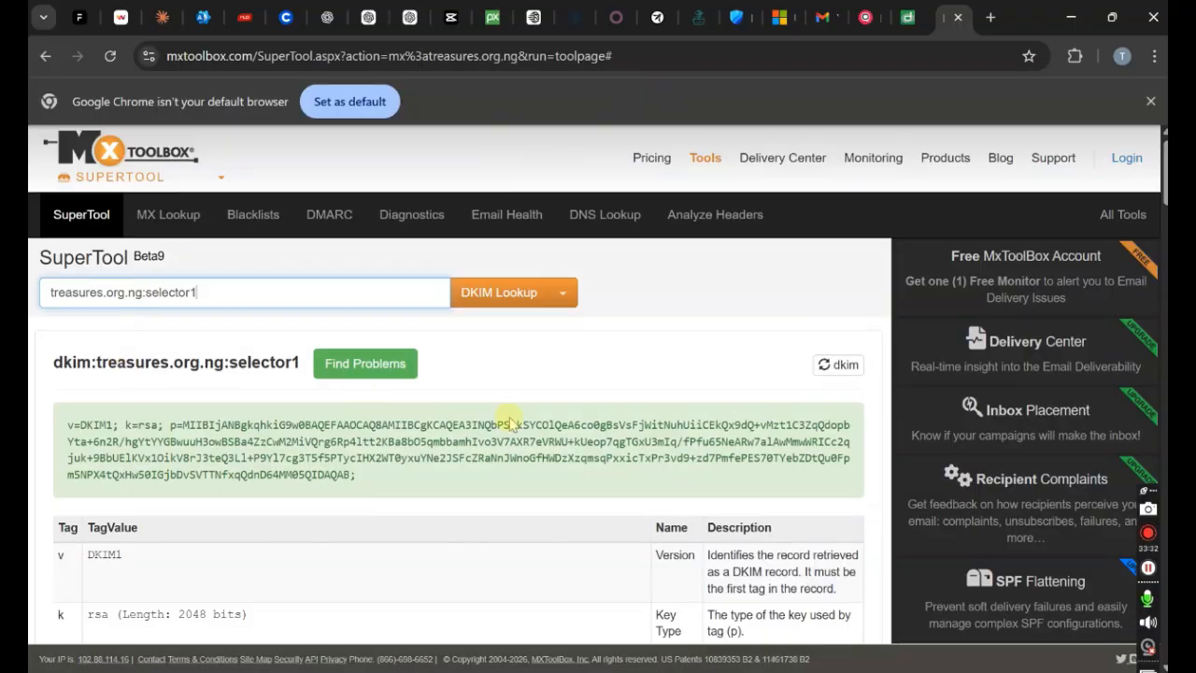
left_click_drag(1162, 177, 1160, 225)
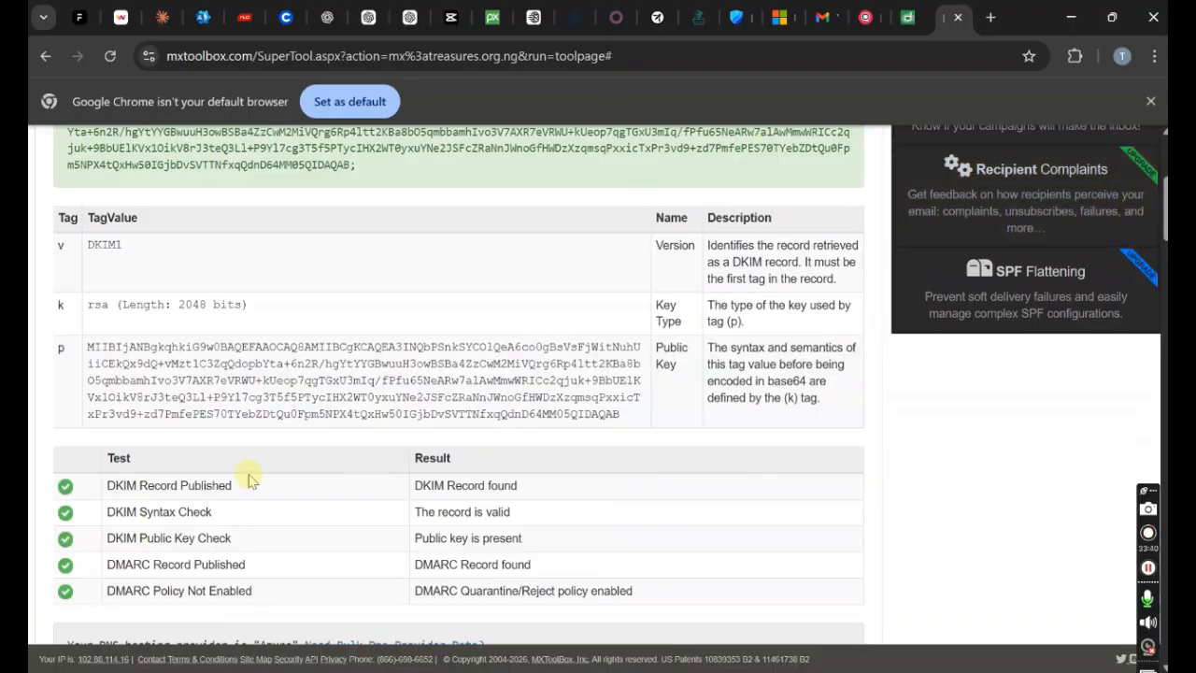
left_click_drag(1163, 194, 1160, 167)
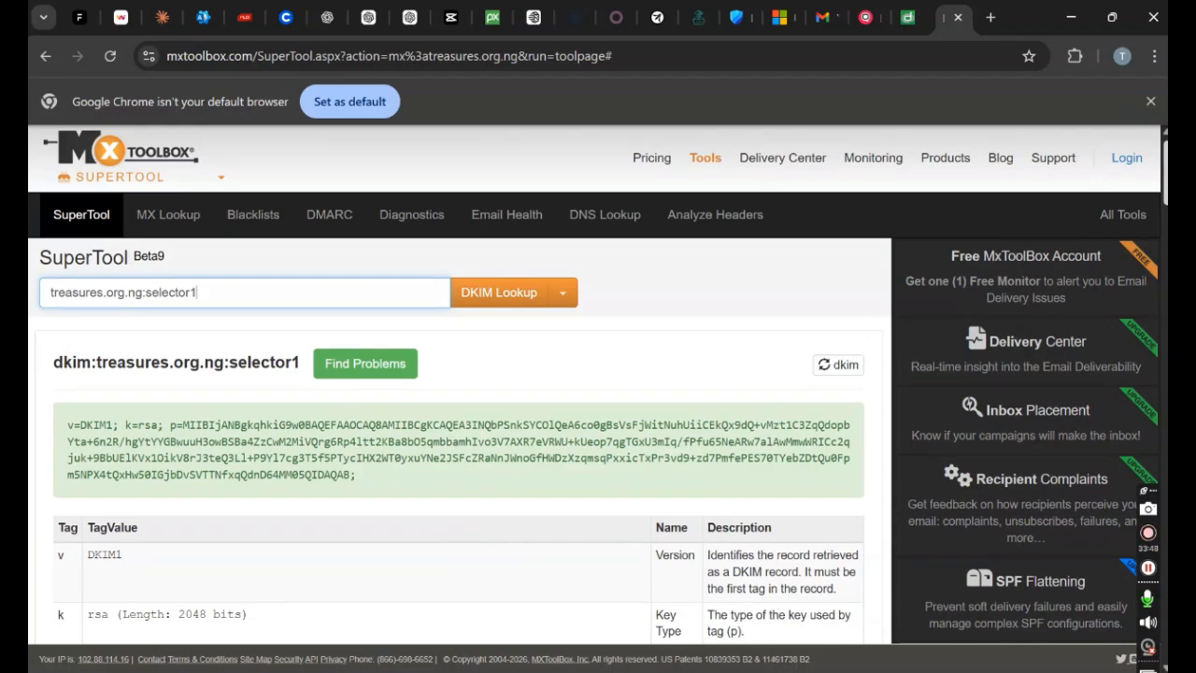
Step: Run a DKIM Lookup on treasures.org.ng:selector2 and review the record tags and test results
triple_click(211, 295)
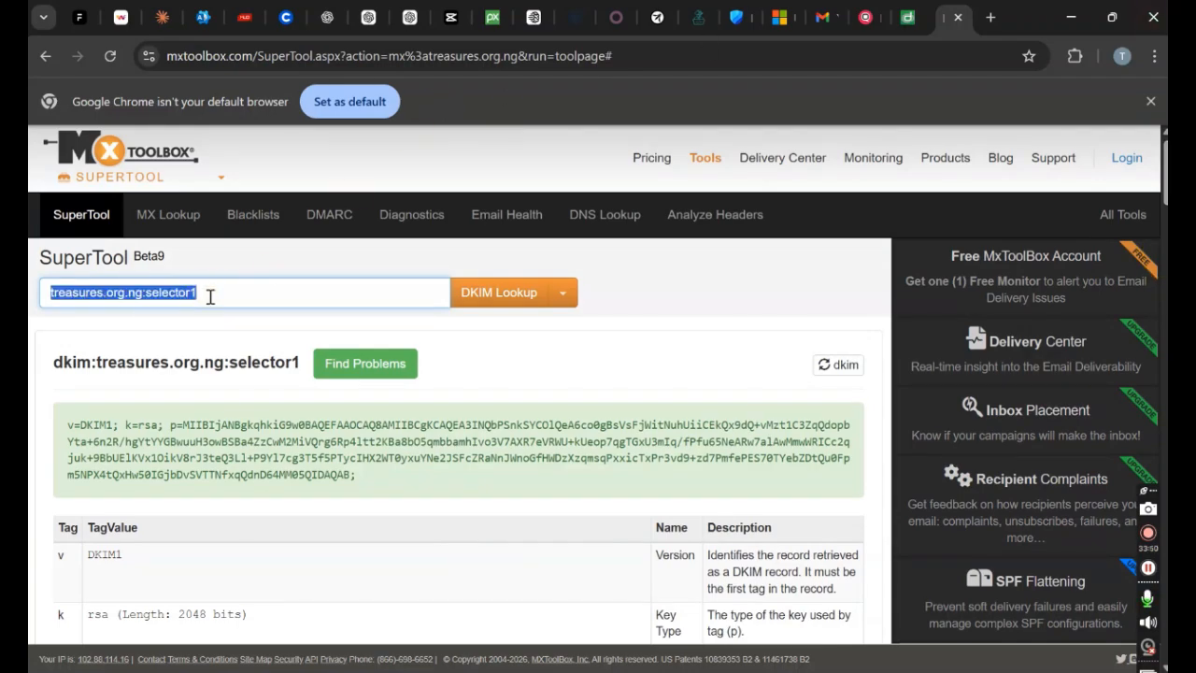
left_click(210, 296)
key("BackSpace")
type("2")
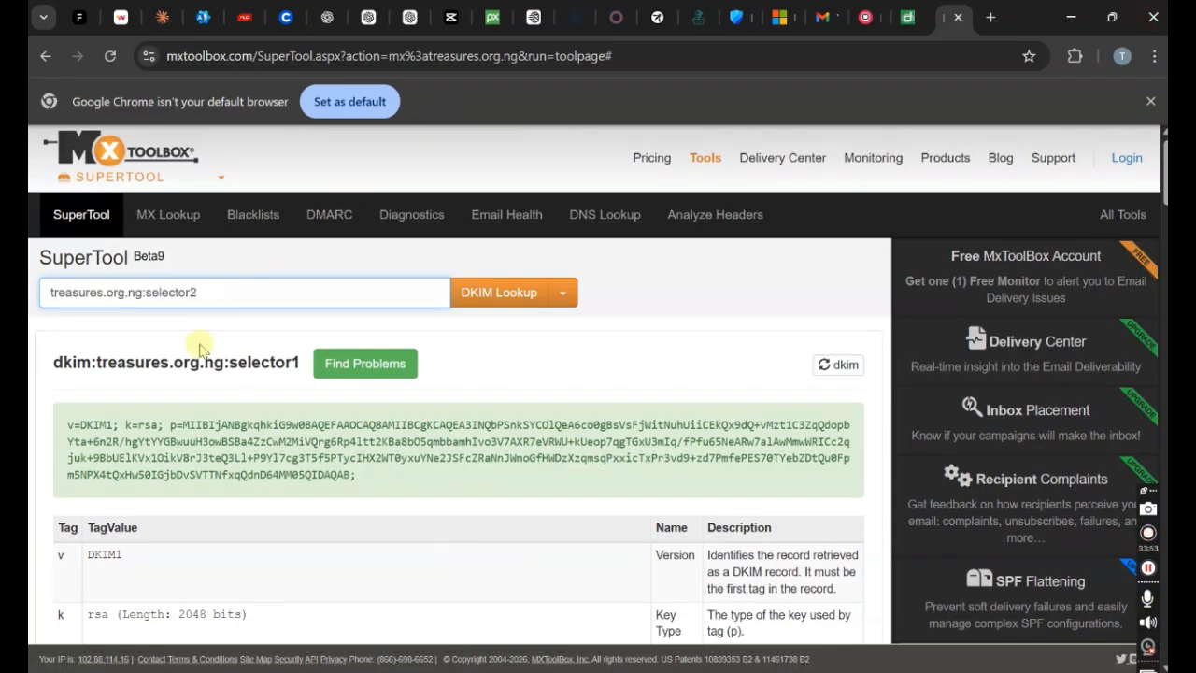
left_click(496, 291)
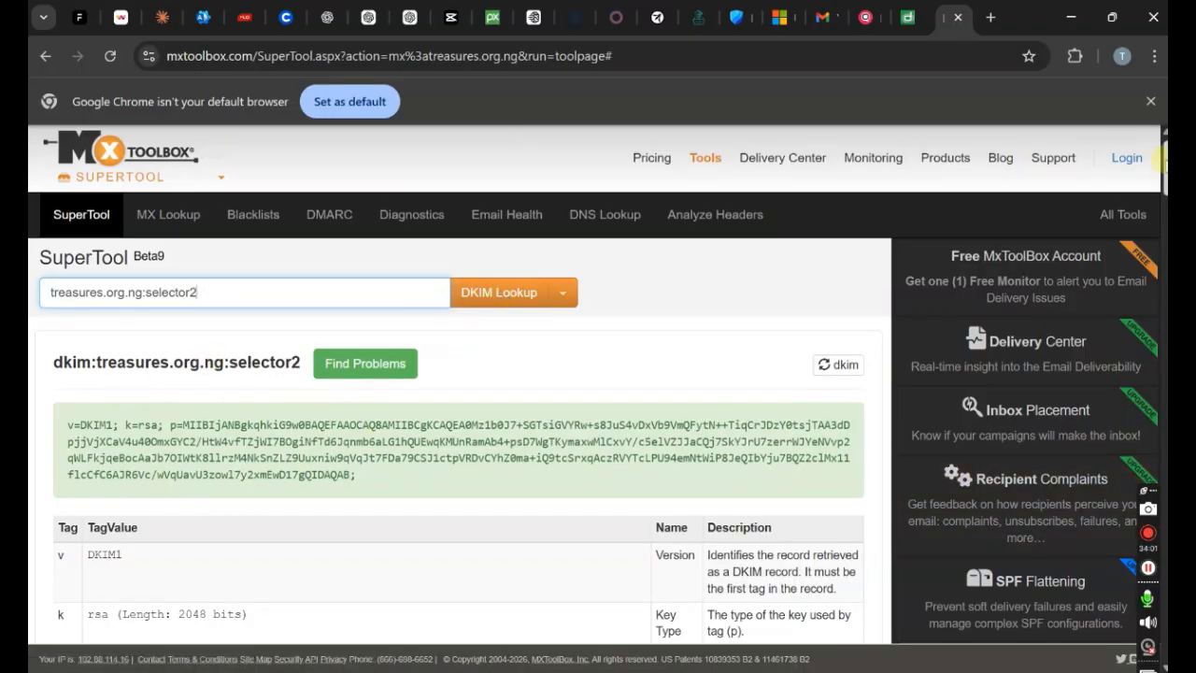
scroll(1159, 167, "down", 1)
scroll(1159, 166, "down", 3)
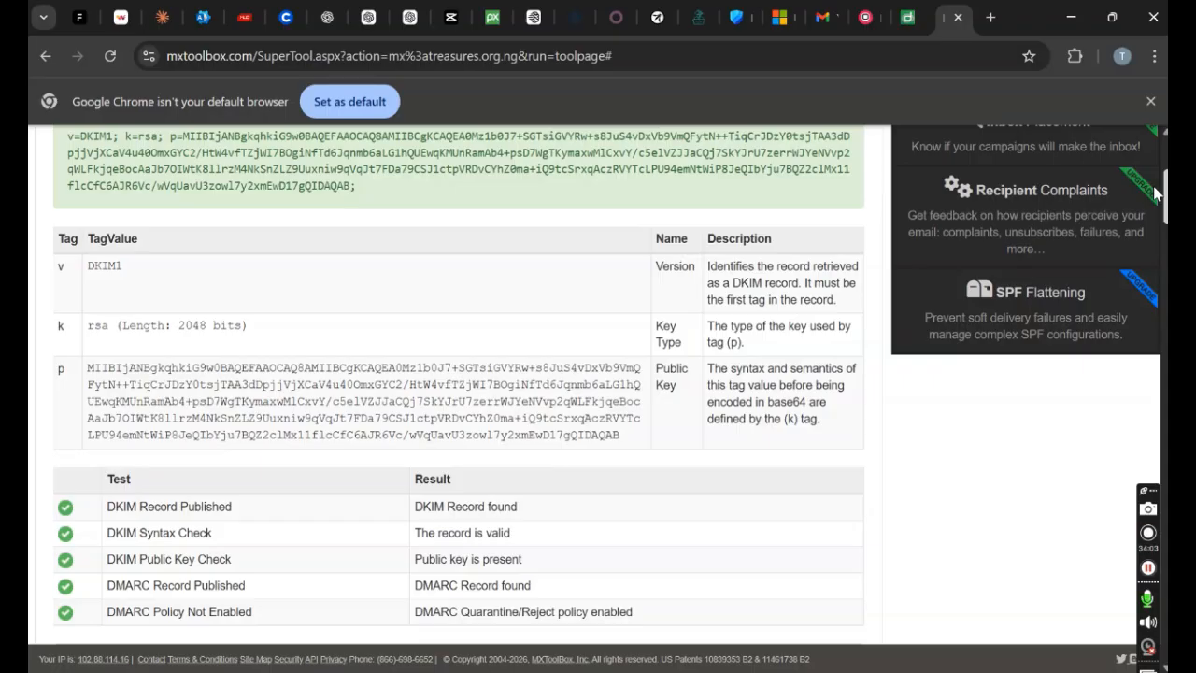
scroll(1159, 191, "up", 5)
Step: Switch to the dmarcian Domain Checker, reload the treasures.org.ng check and review its DKIM, SPF and DMARC results
left_click(907, 17)
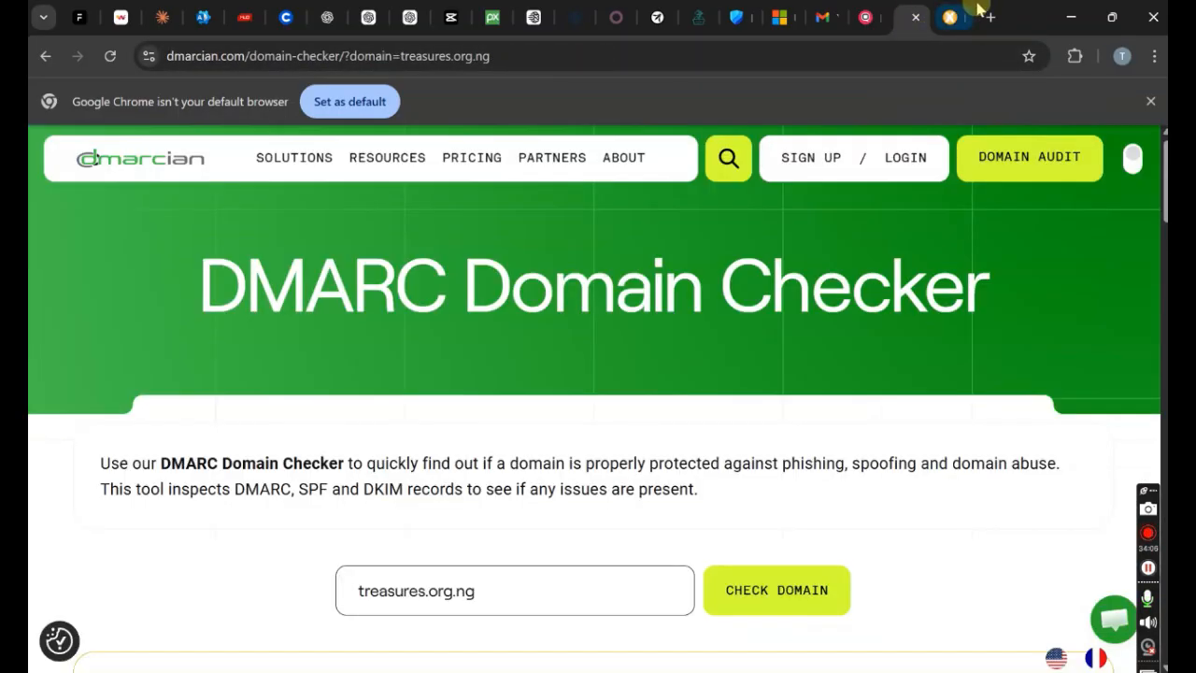
left_click(109, 56)
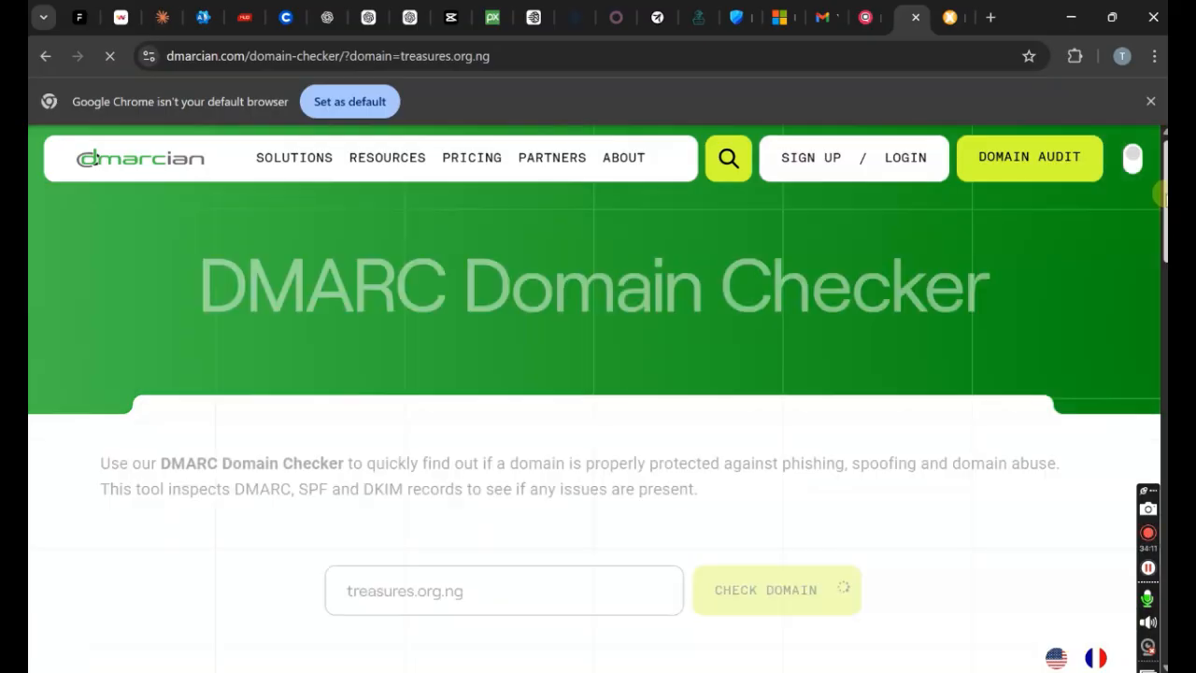
left_click_drag(1161, 194, 1142, 174)
scroll(1132, 153, "up", 10)
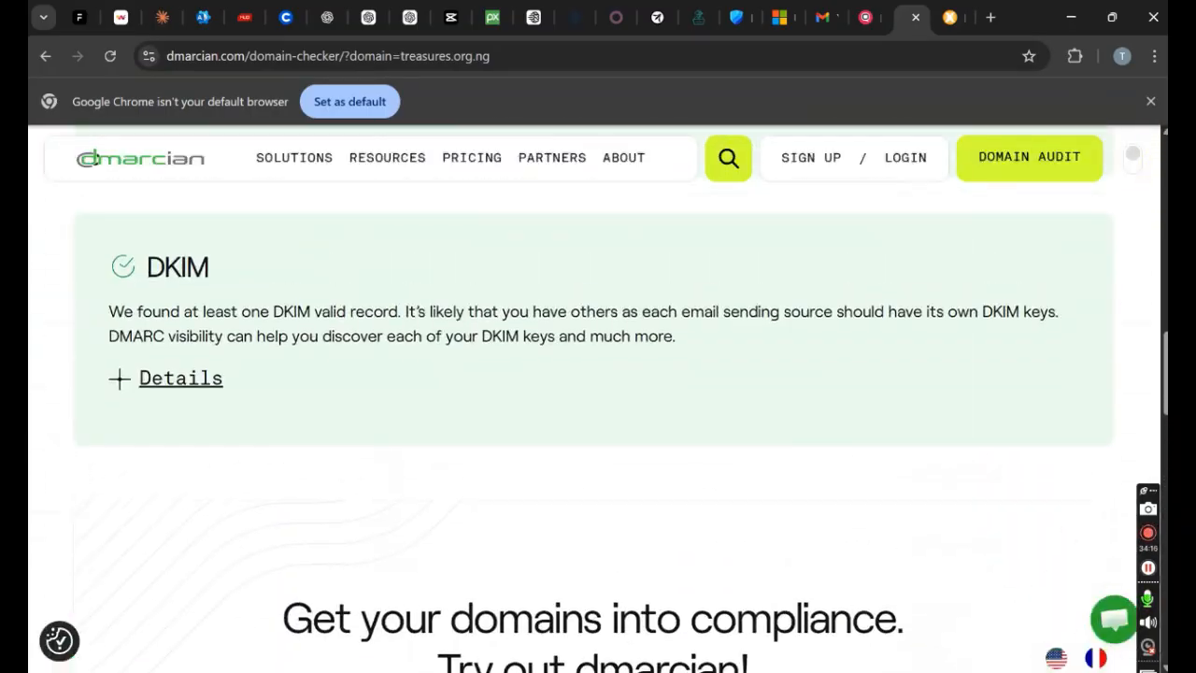
scroll(1133, 154, "up", 3)
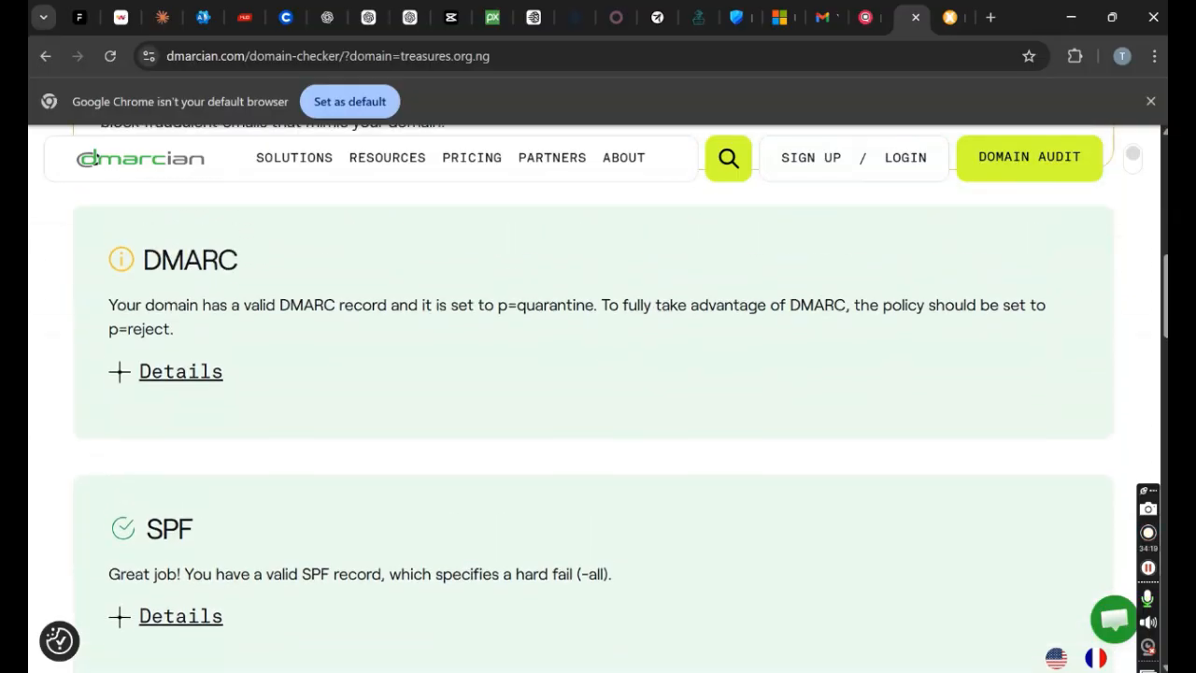
Step: Switch to Microsoft Defender and reload the DKIM page of the email authentication settings
left_click(874, 17)
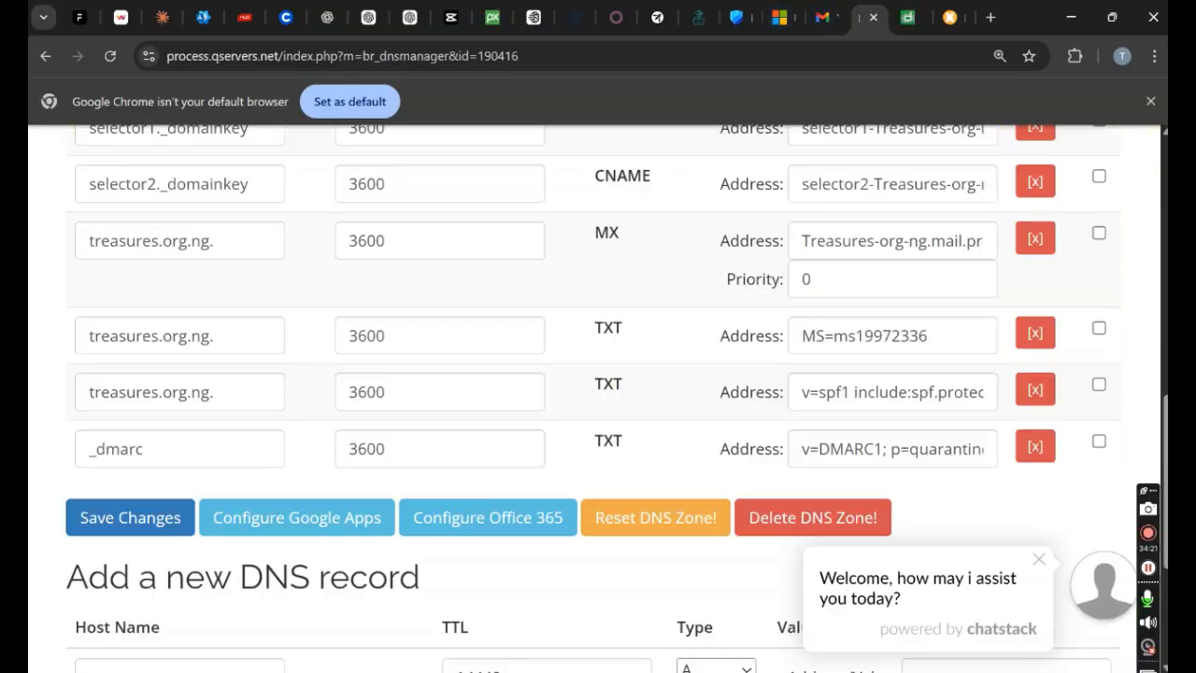
left_click(734, 17)
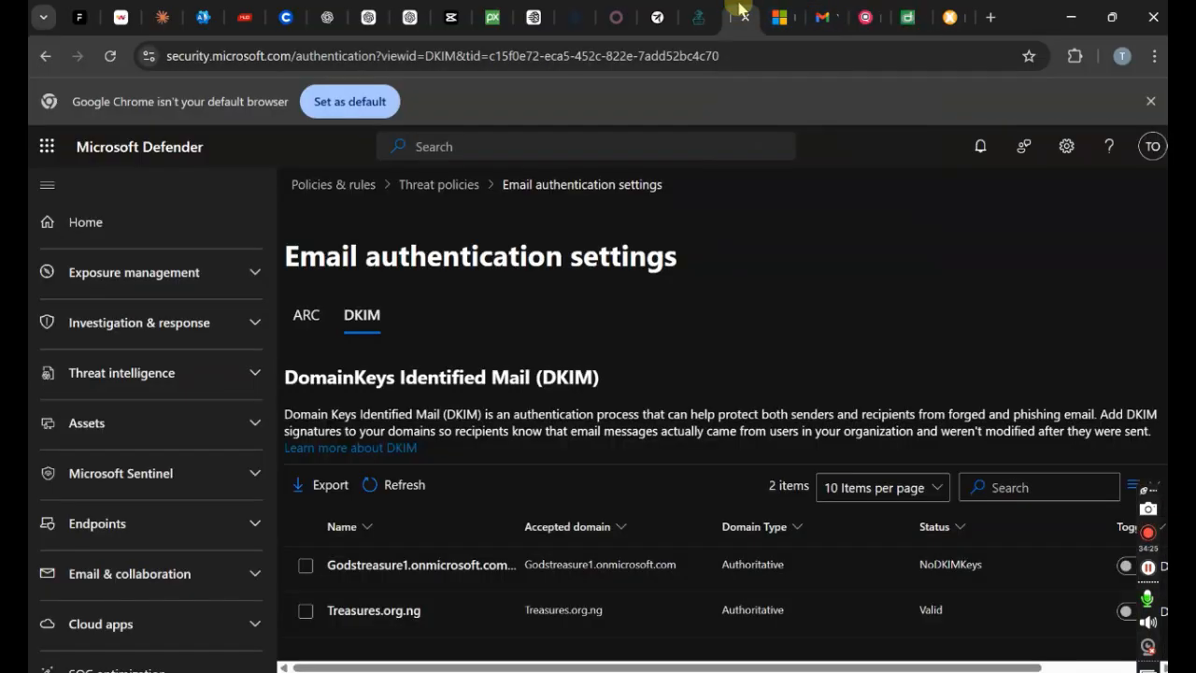
left_click(106, 55)
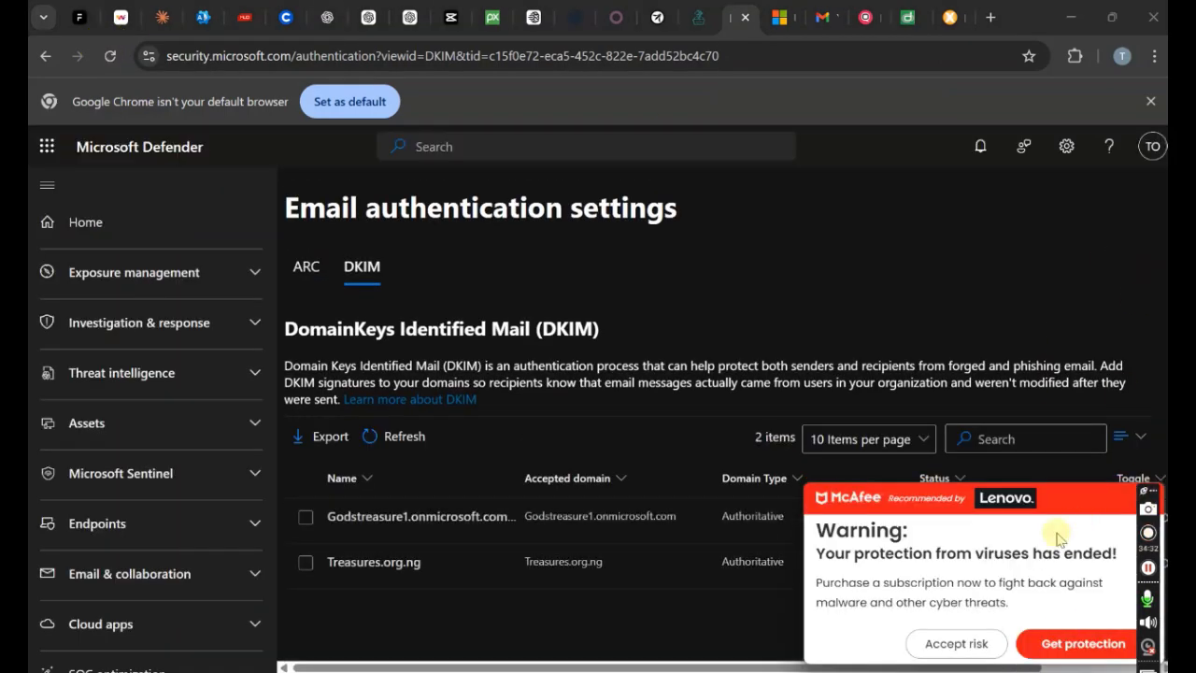
left_click_drag(1065, 506, 1155, 659)
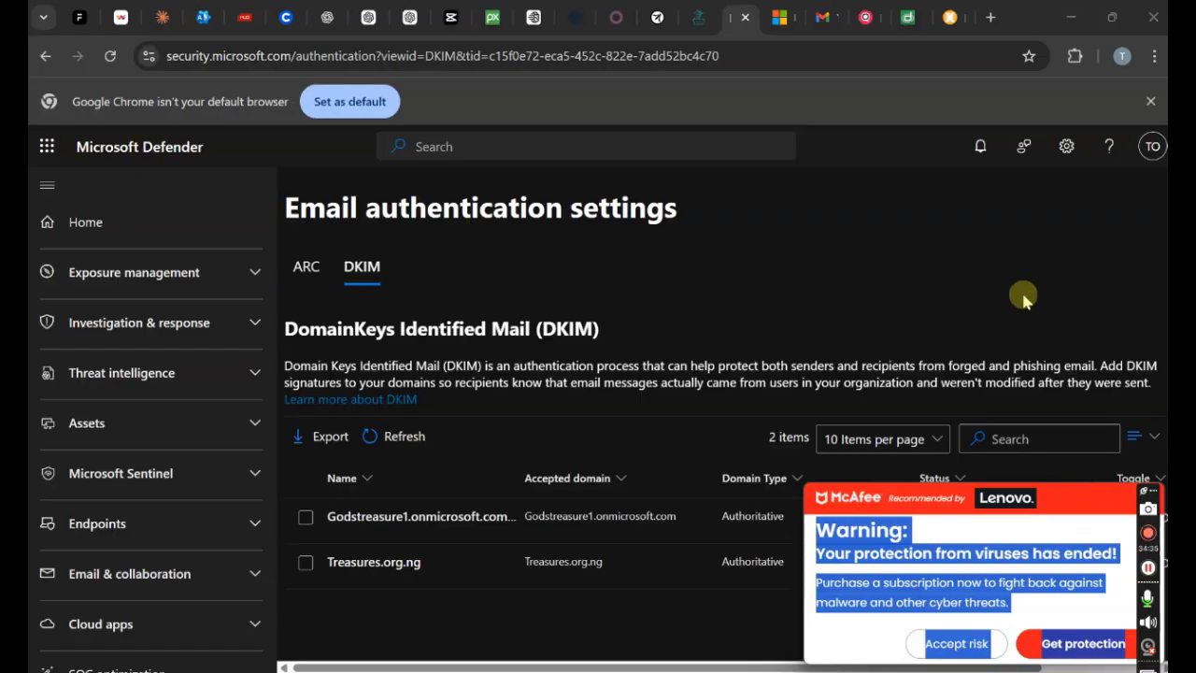
left_click(1022, 299)
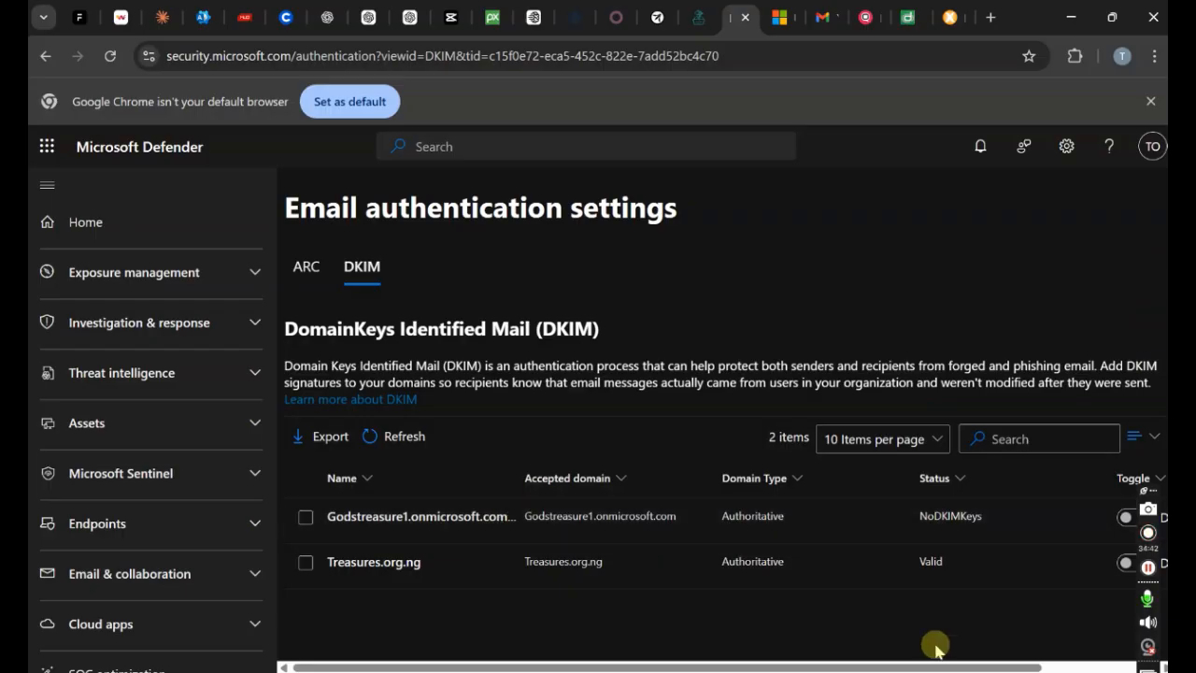
Step: Try to enable DKIM for Treasures.org.ng directly in the domain list
left_click_drag(947, 662, 1065, 661)
left_click(989, 567)
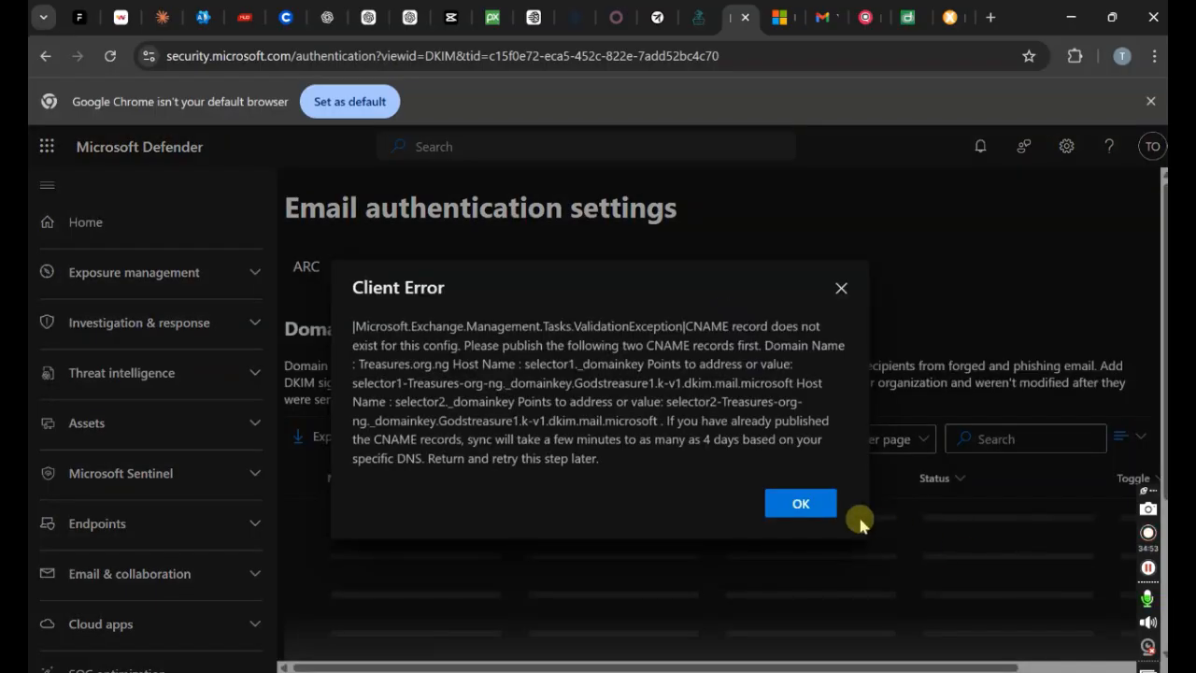
left_click(802, 504)
Step: Open the Treasures.org.ng DKIM details and enable signing messages for this domain with DKIM signatures
left_click_drag(969, 664, 1112, 658)
left_click(985, 566)
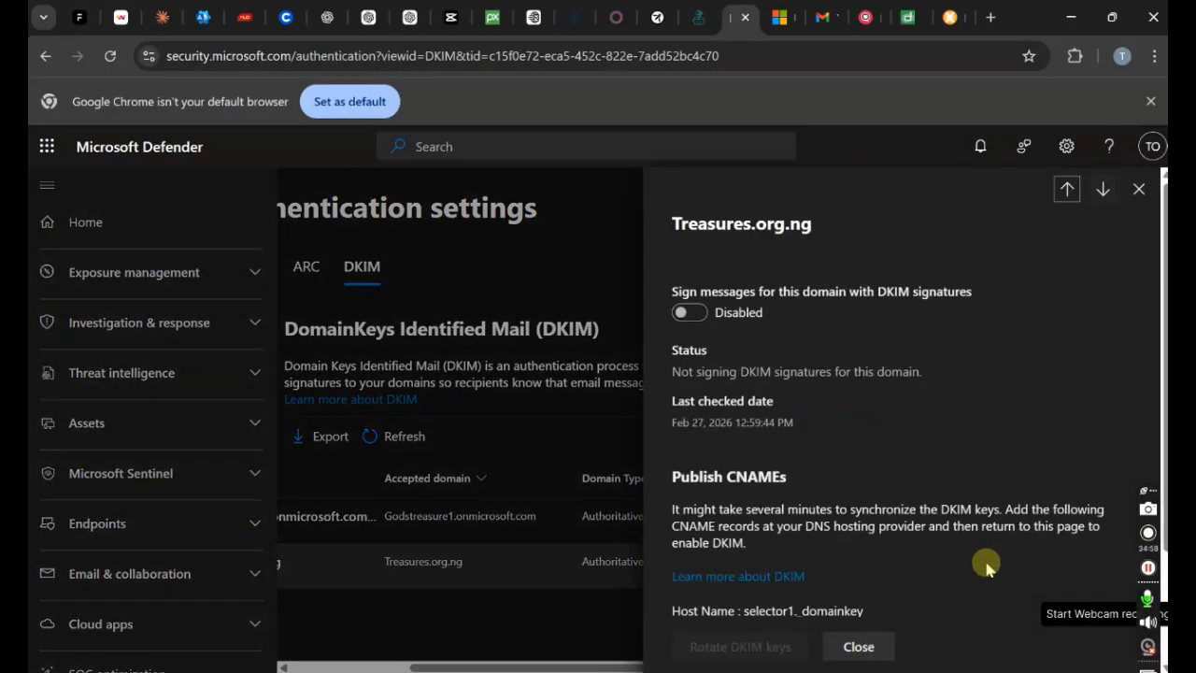
left_click(679, 313)
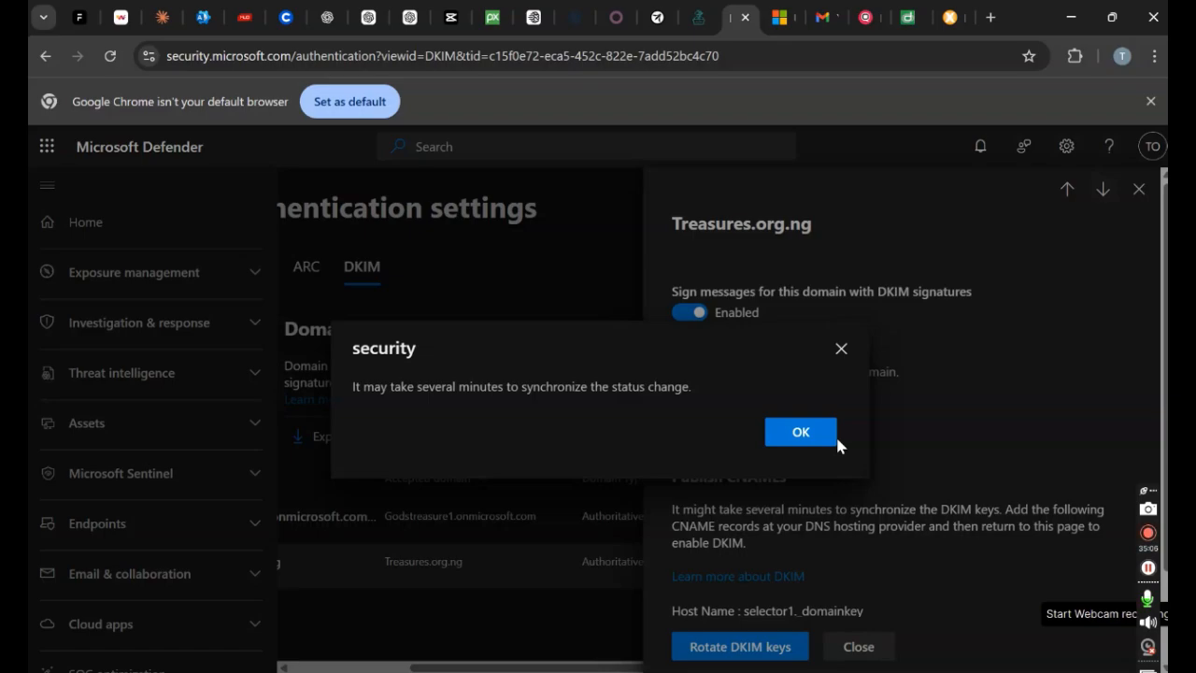
left_click(835, 441)
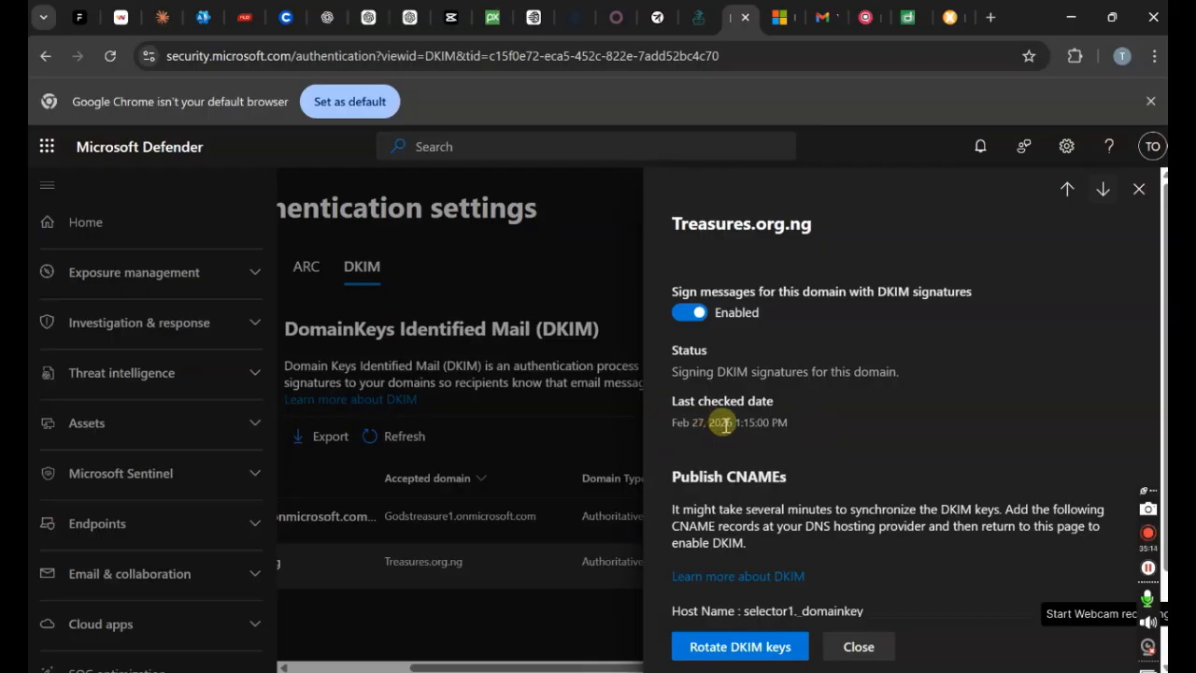
Step: Review the signing status and CNAME section for Treasures.org.ng, close the details and check the domain list
scroll(1162, 286, "down", 2)
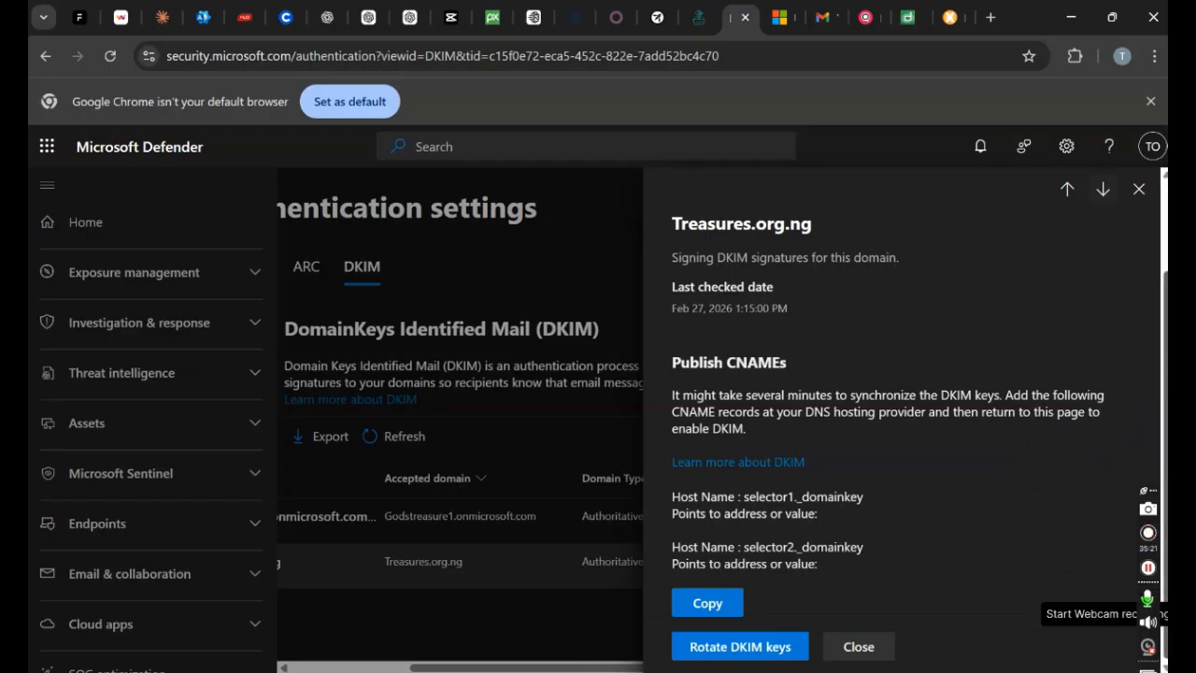
scroll(1150, 243, "up", 2)
left_click(1140, 189)
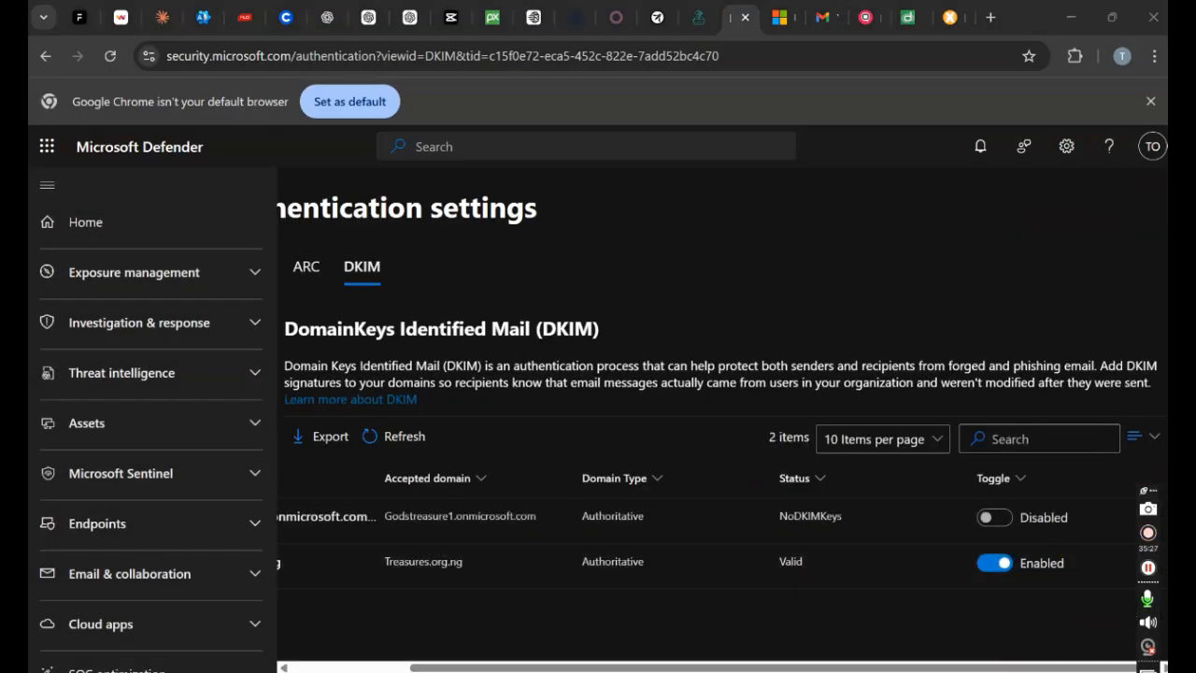
left_click_drag(480, 666, 195, 645)
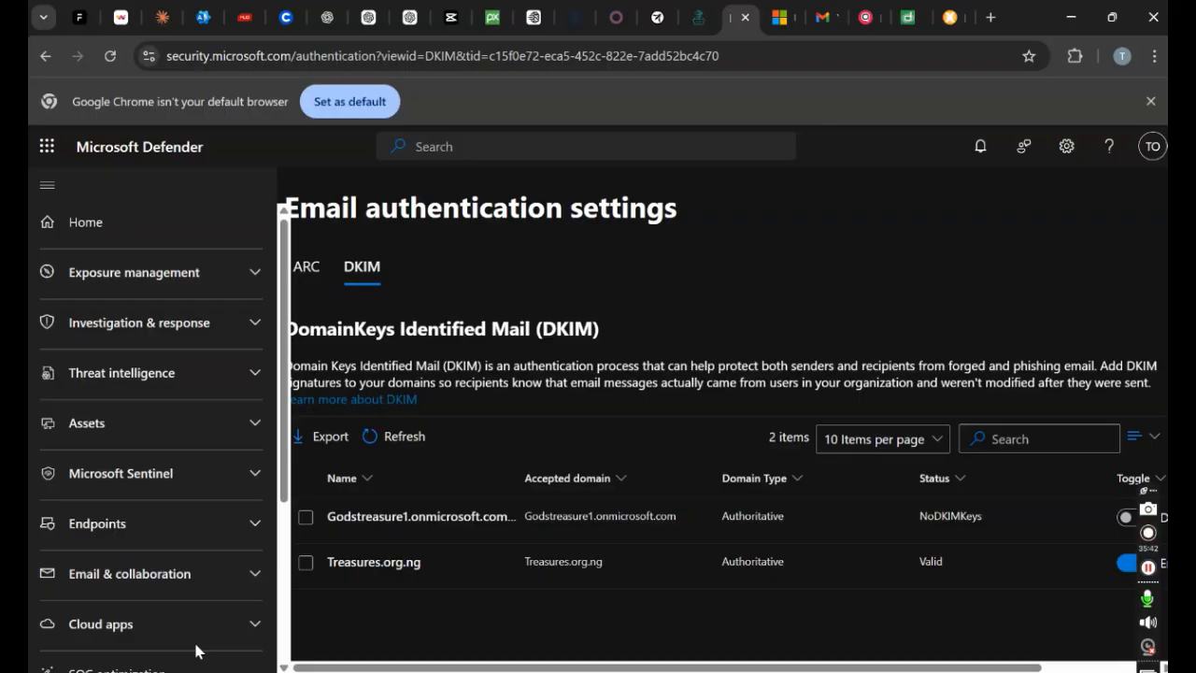
Step: Switch to the Microsoft Learn DMARC setup article and read how DMARC validation, policy, reports and domain requirements work
left_click(778, 16)
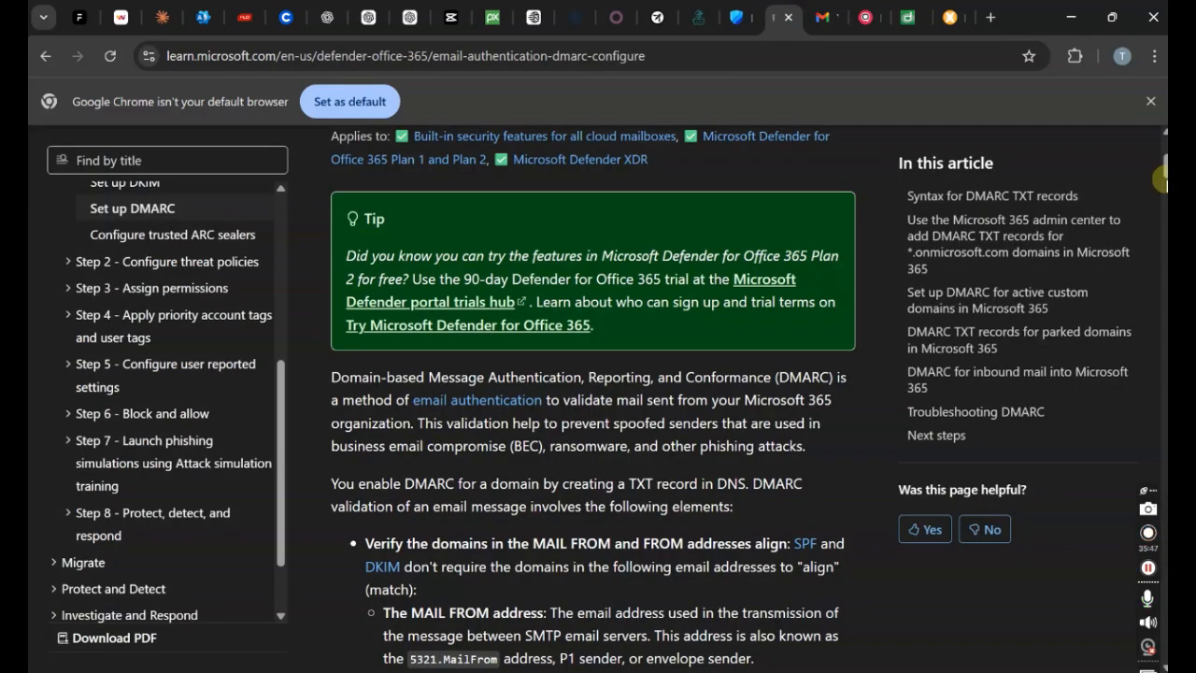
mouse_move(1164, 171)
left_mouse_down()
mouse_move(1164, 229)
mouse_move(1165, 154)
left_mouse_up()
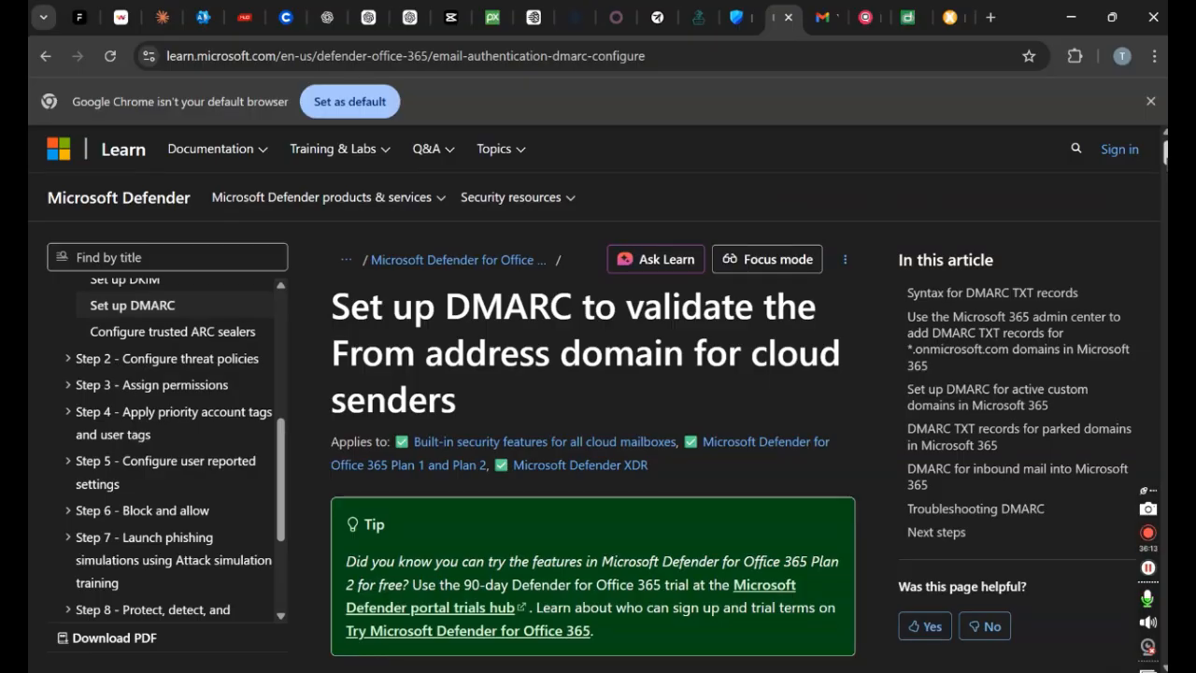
left_click_drag(1165, 154, 1165, 190)
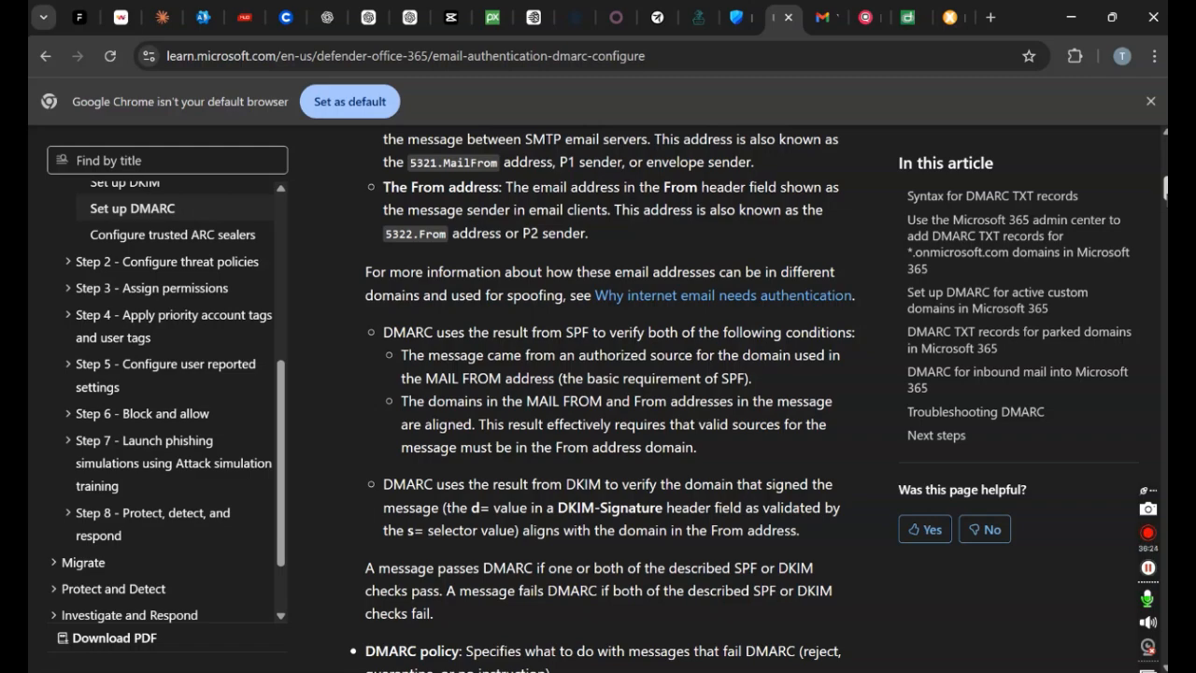
left_click_drag(1165, 190, 1166, 211)
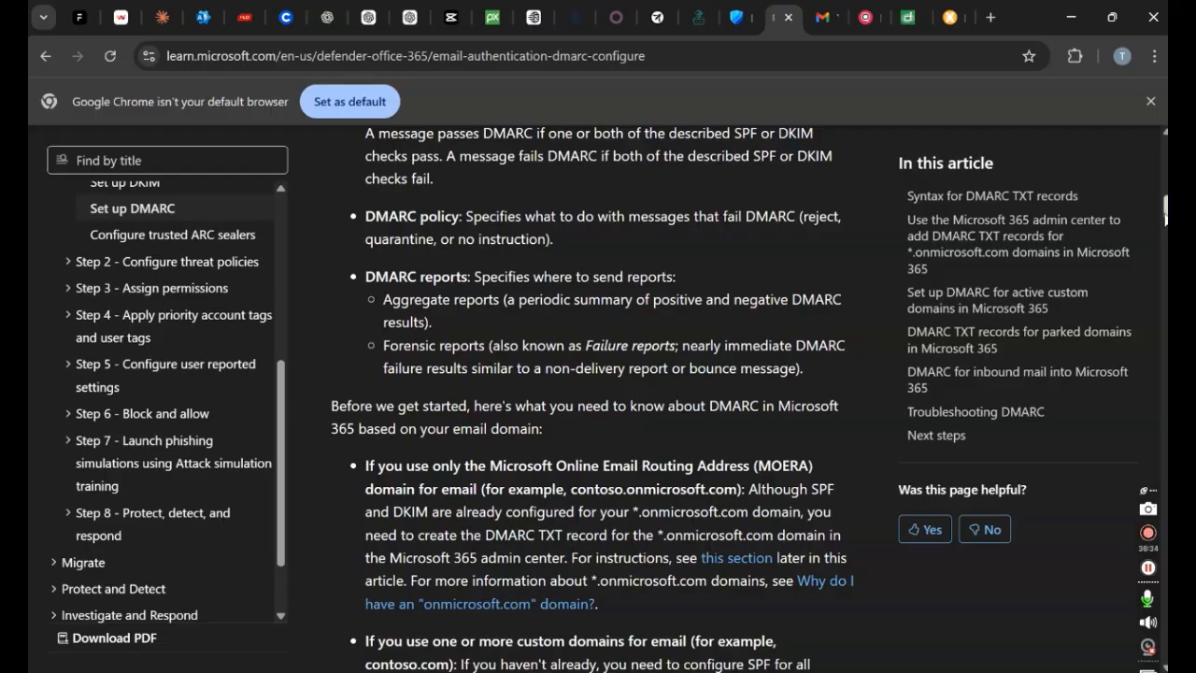
left_click_drag(1165, 213, 1164, 254)
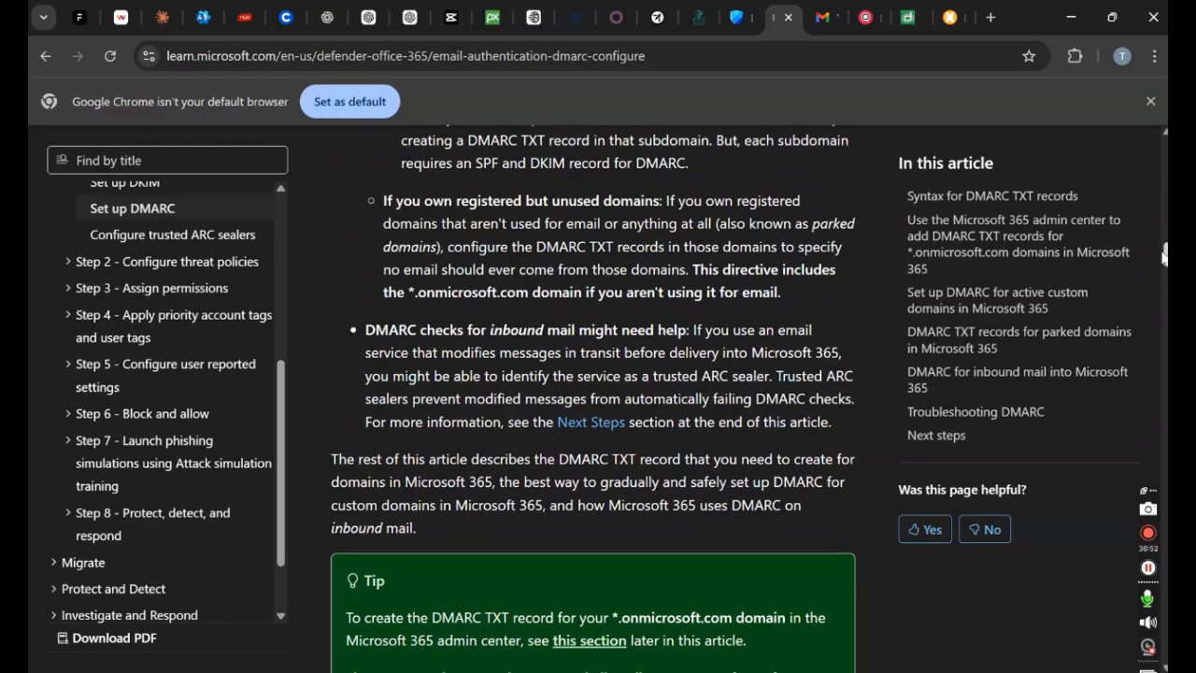
scroll(1163, 257, "up", 10)
Step: Switch back to the dmarcian Domain Checker and review the overall assessment and DMARC policy result for treasures.org.ng
left_click(912, 16)
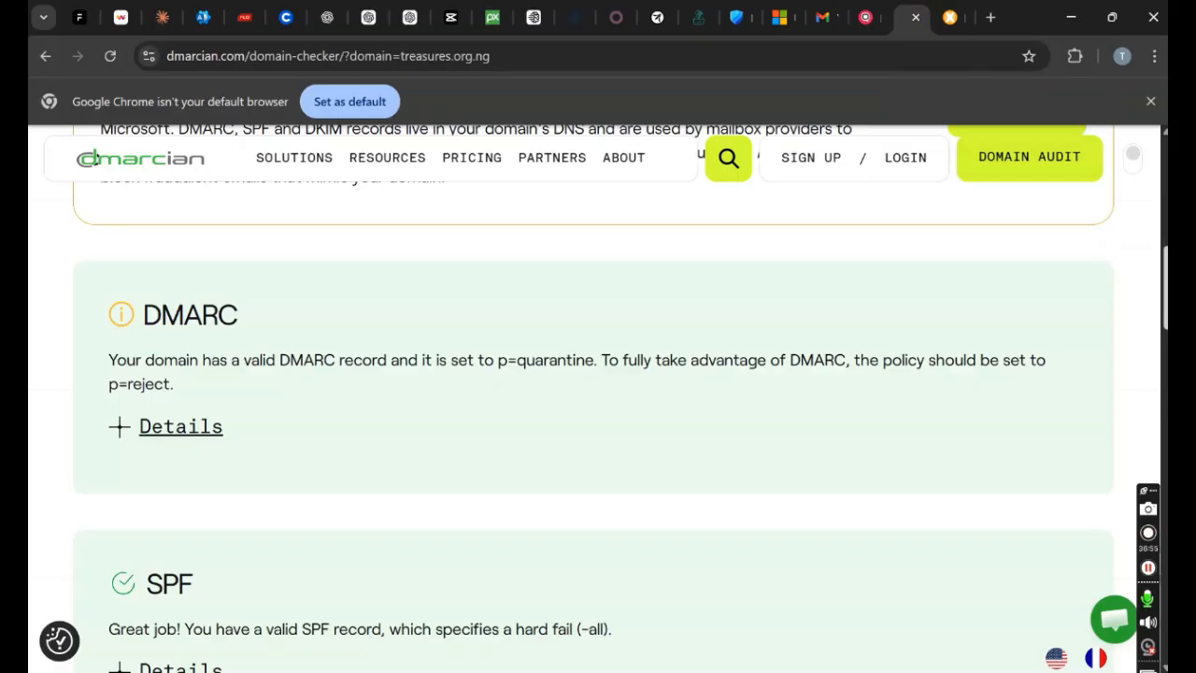
scroll(534, 393, "up", 8)
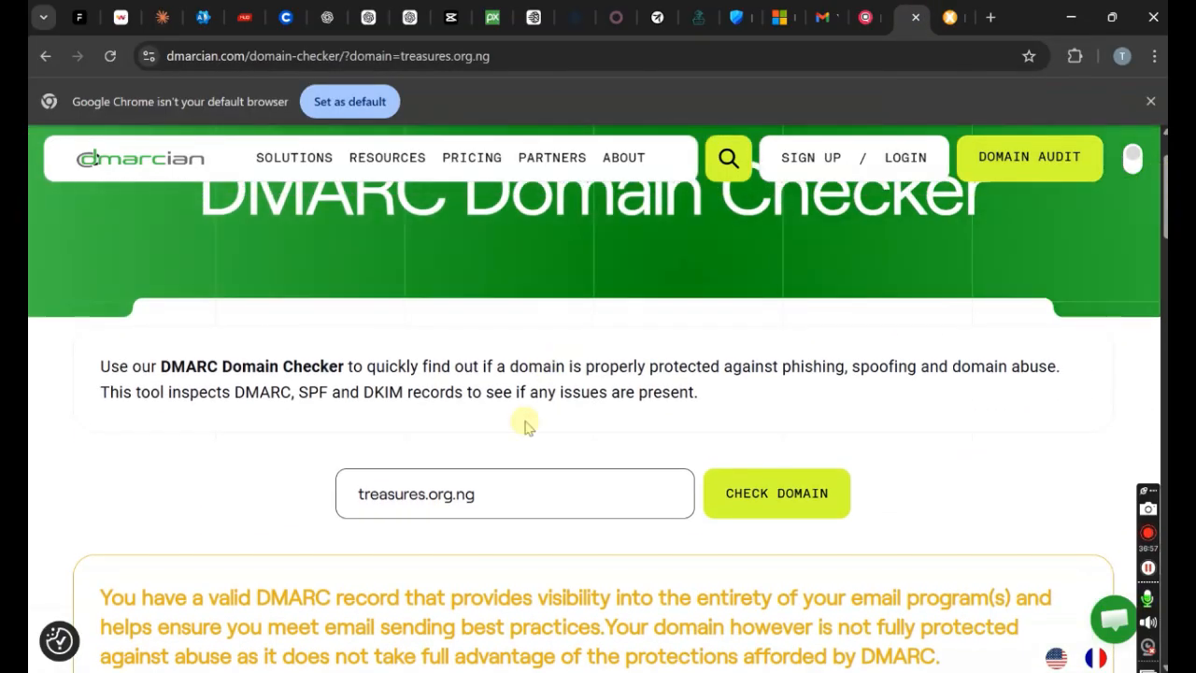
scroll(1163, 332, "down", 8)
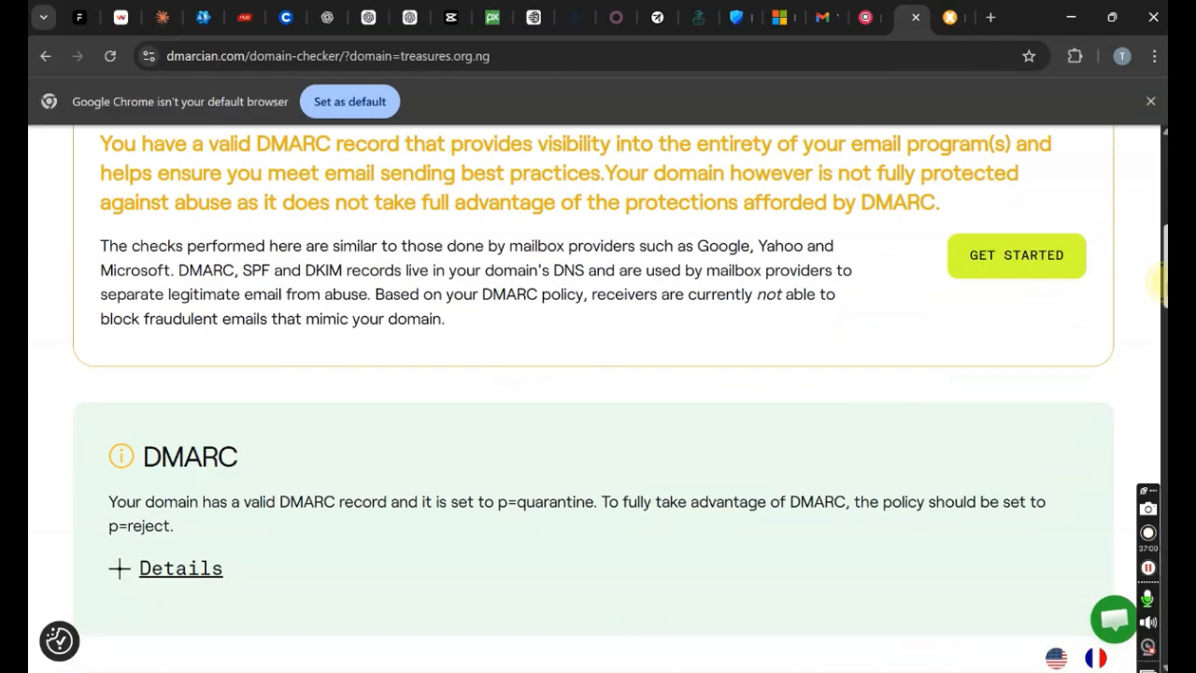
left_click_drag(1163, 332, 1164, 246)
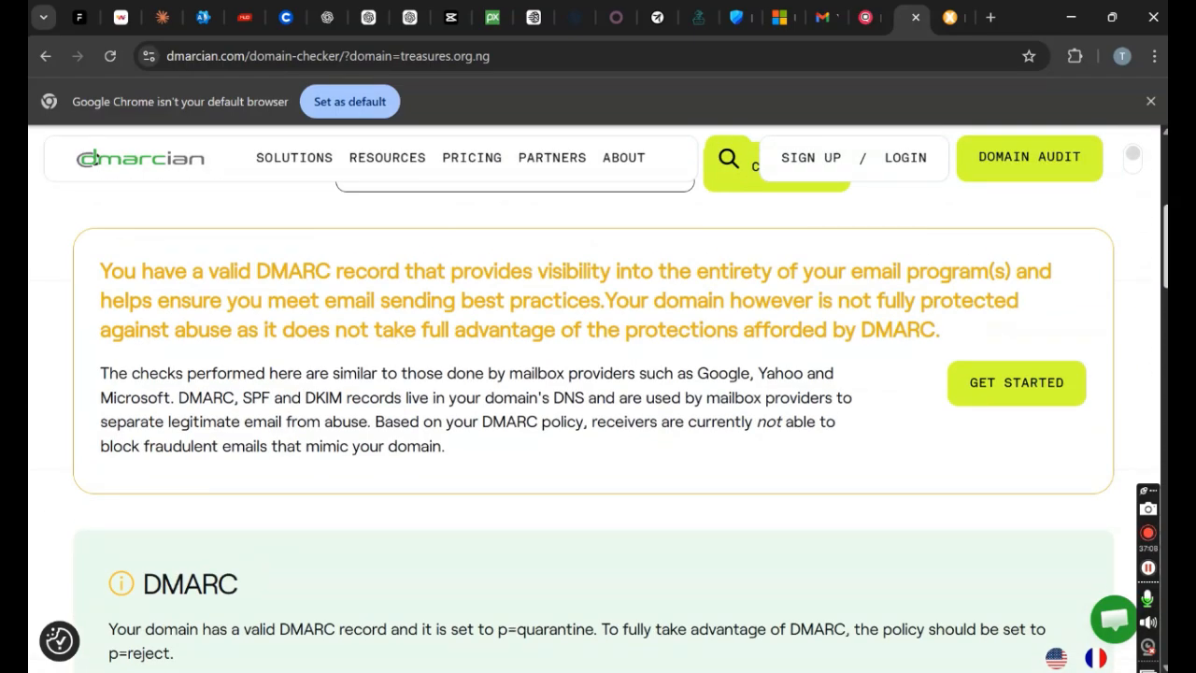
Step: Close the MXToolbox SuperTool and dmarcian Domain Checker pages for treasures.org.ng
left_click(953, 16)
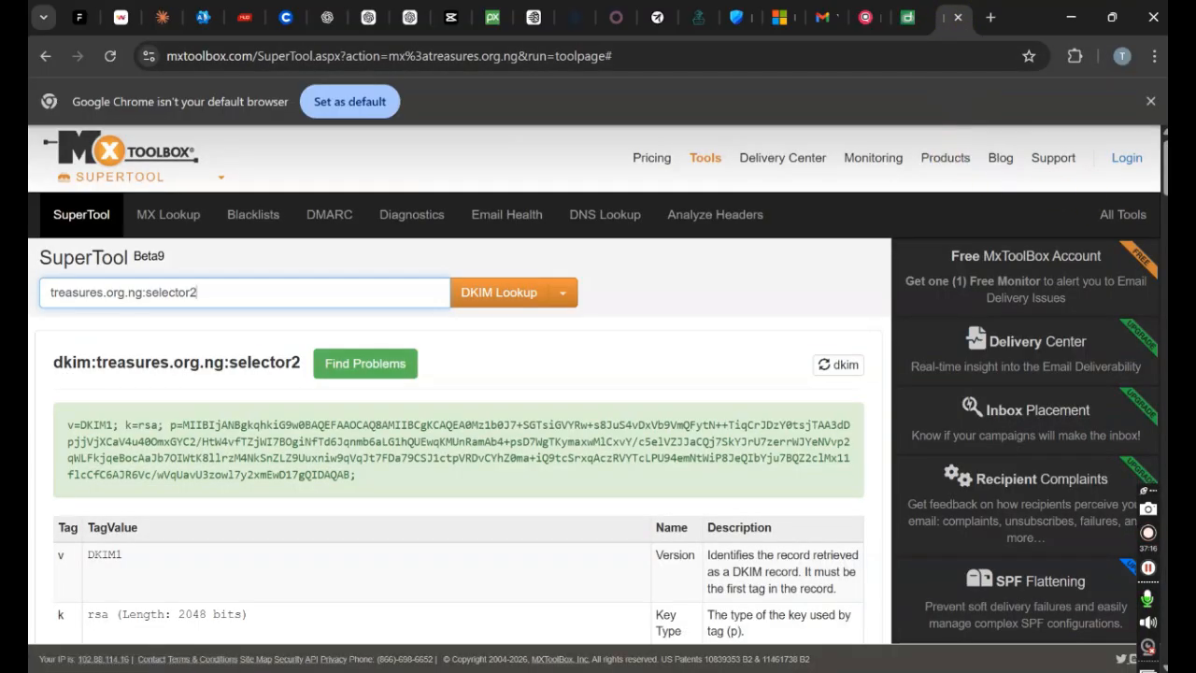
left_click(958, 17)
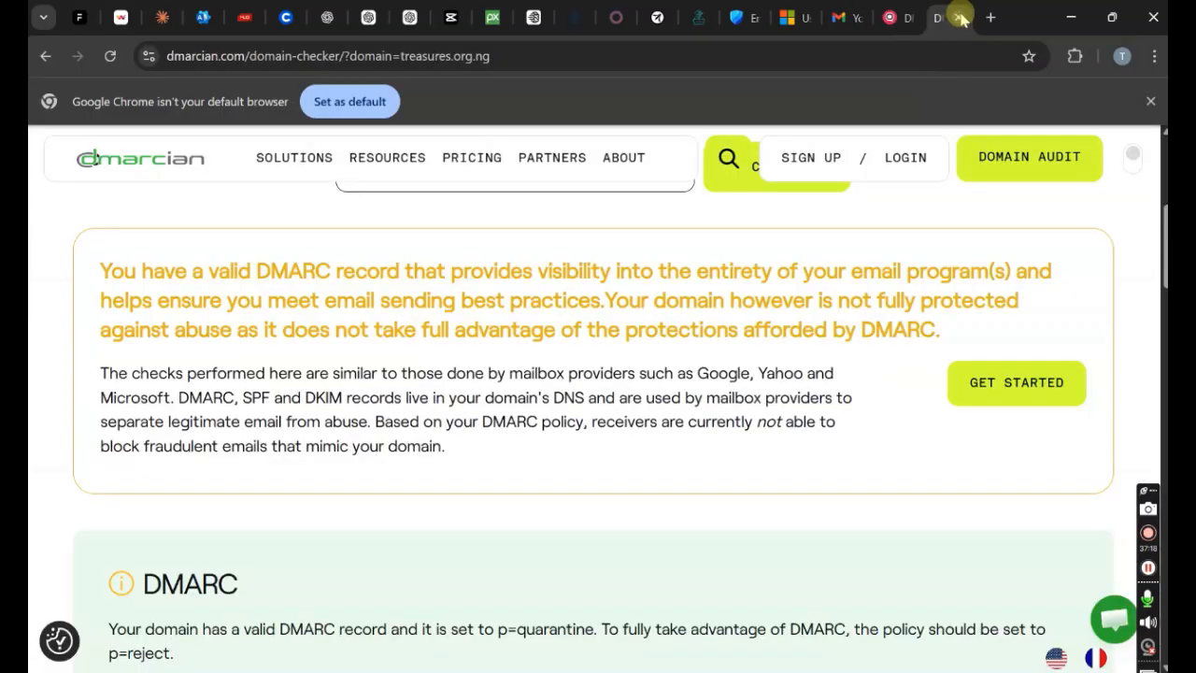
left_click(963, 18)
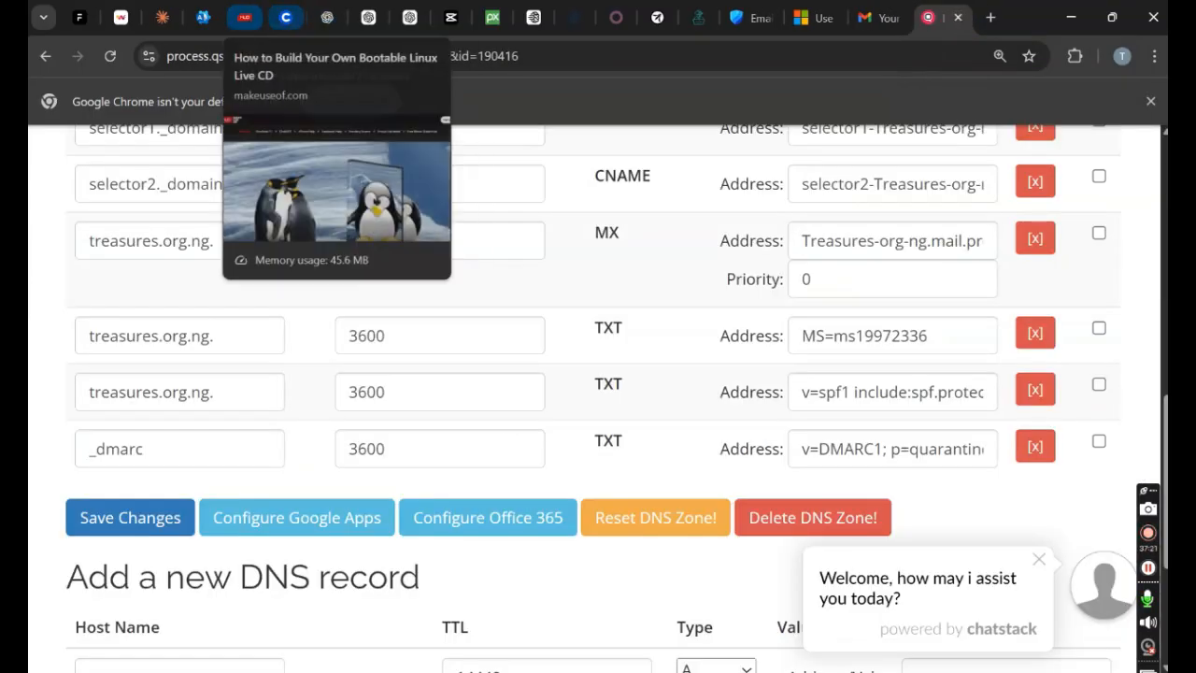
Step: Switch to the Microsoft 365 admin center, reopen Treasures.org.ng from the Domains list and review its DNS records for Microsoft Exchange and DKIM
left_click(203, 17)
left_click(748, 17)
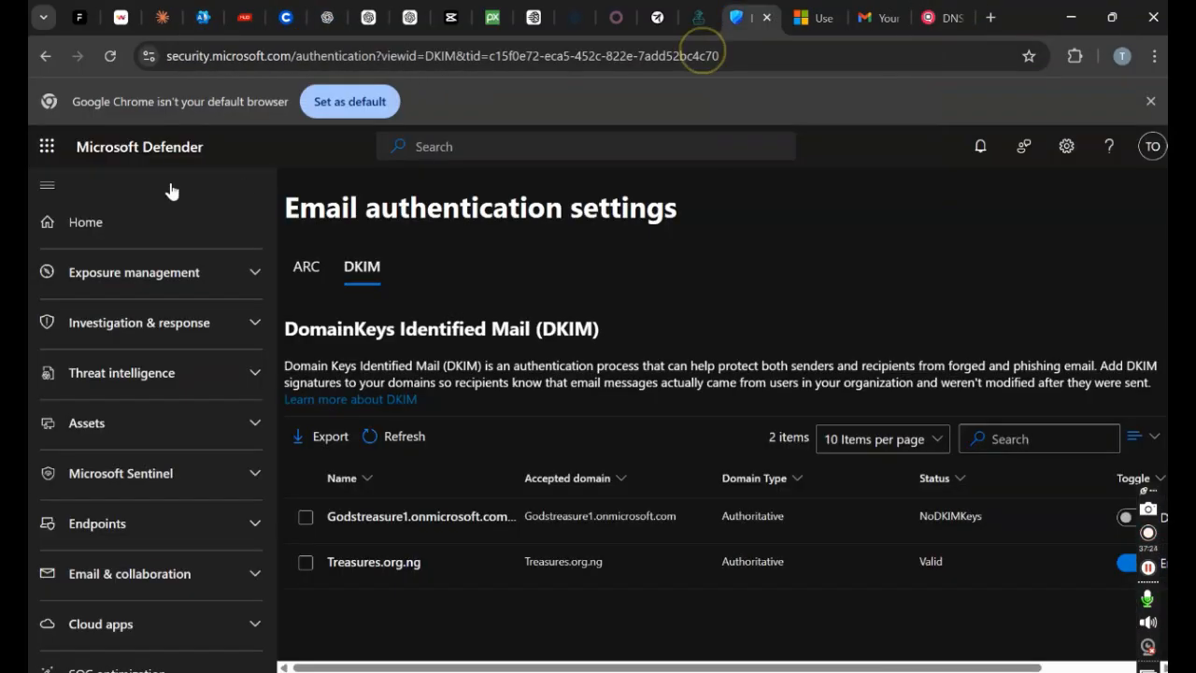
left_click(203, 17)
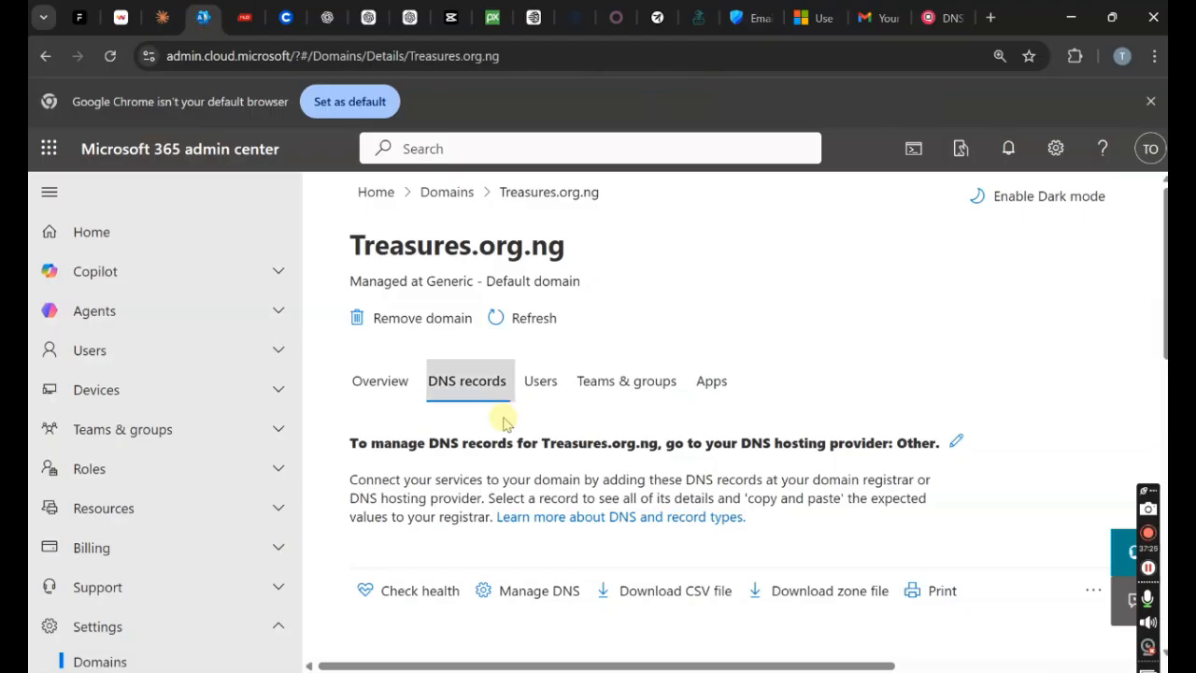
left_click(447, 195)
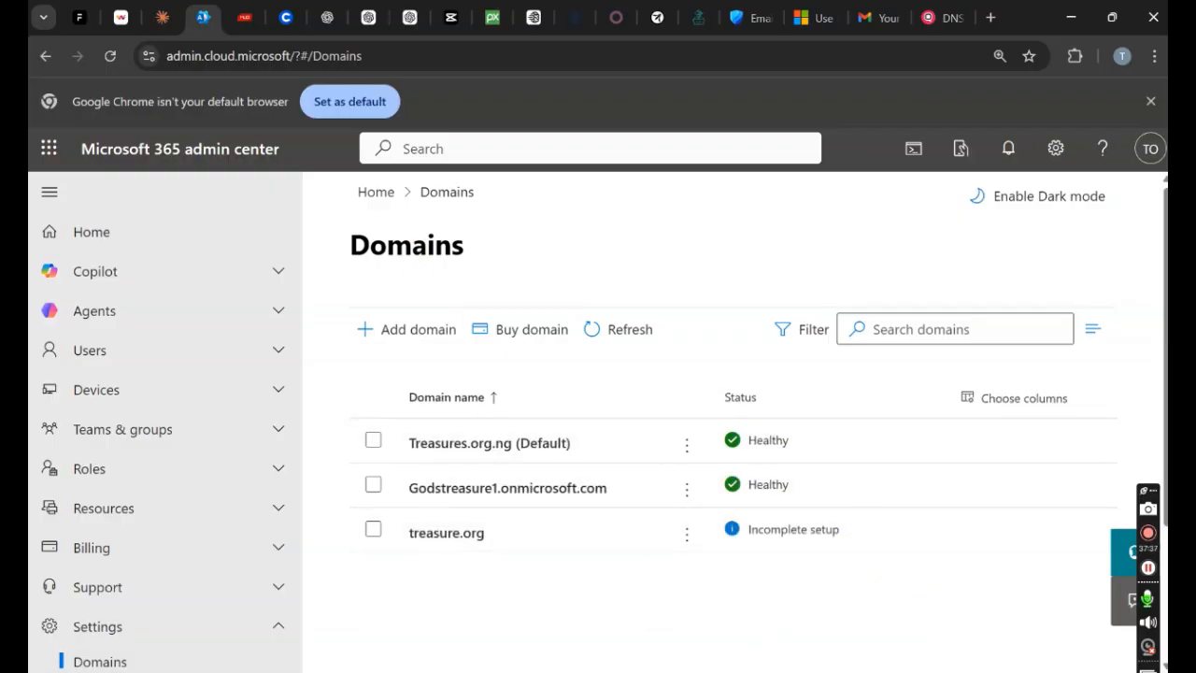
left_click(507, 454)
left_click(478, 385)
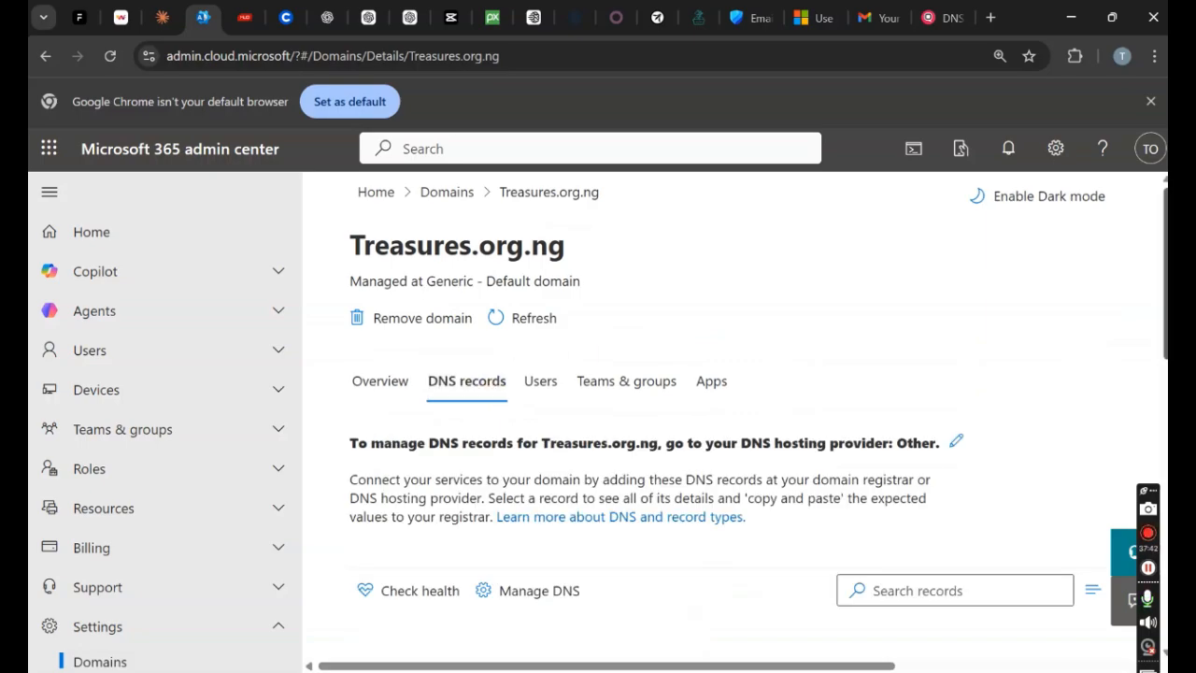
scroll(759, 395, "down", 4)
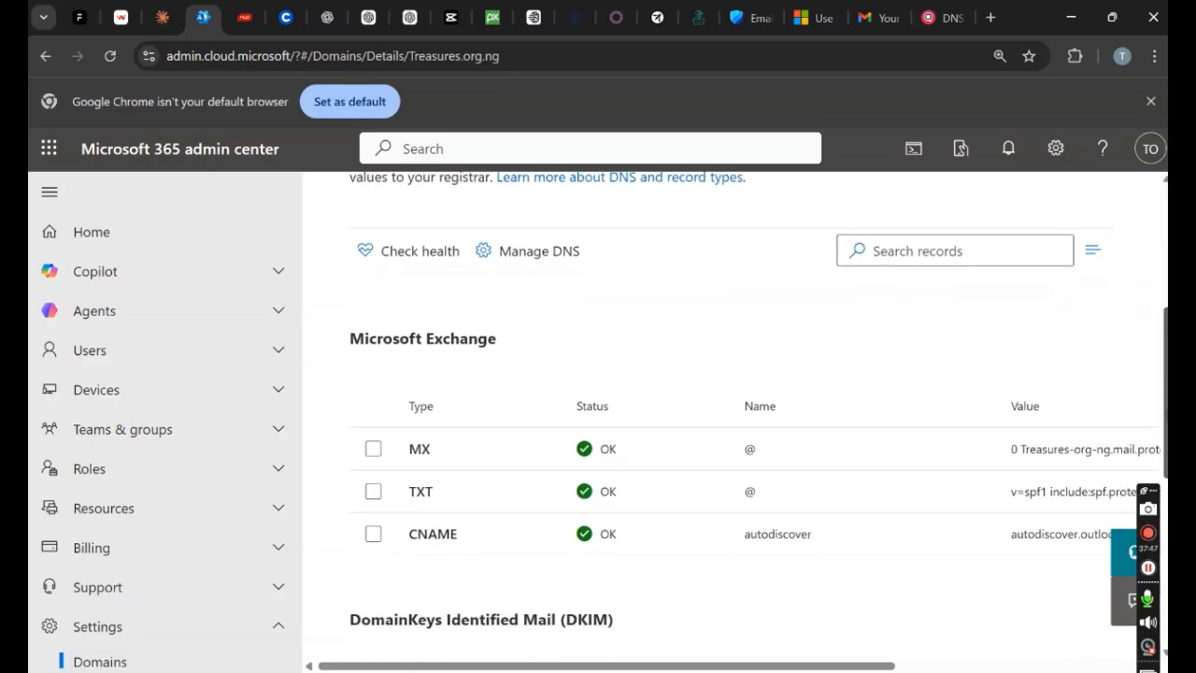
scroll(1121, 373, "down", 2)
scroll(1121, 370, "up", 4)
scroll(1121, 383, "down", 2)
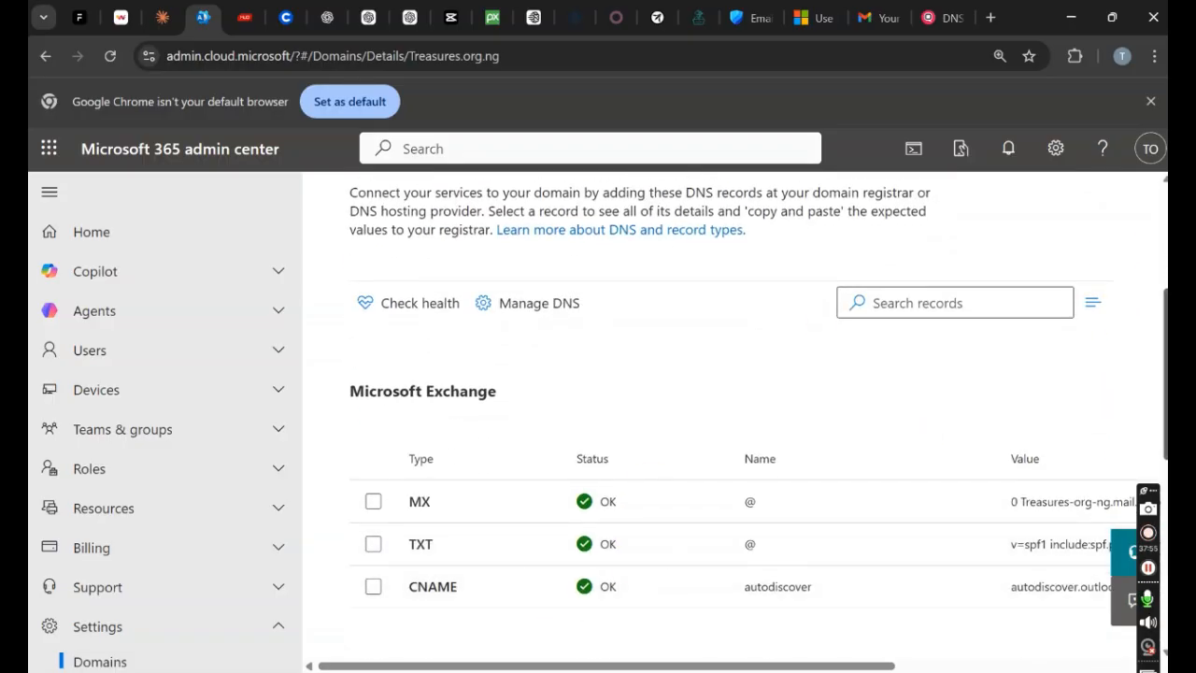
Step: Switch to the Defender DKIM settings, expand Email & collaboration and examine the status and signing toggles of both domains
left_click(752, 17)
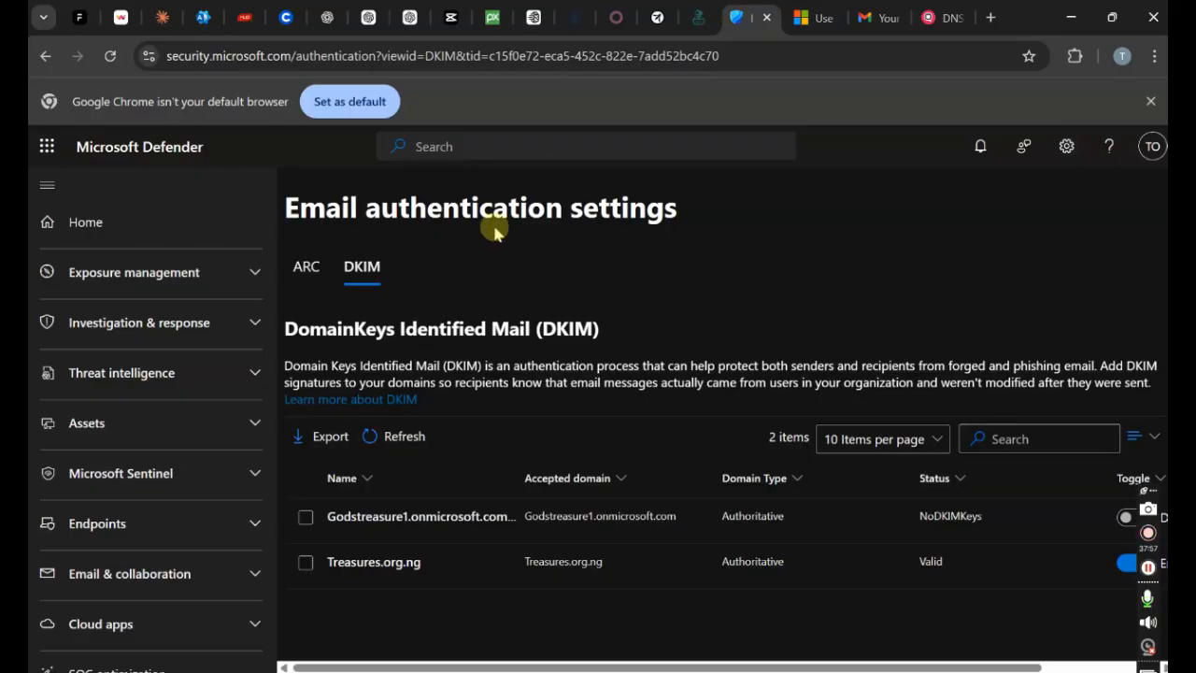
left_click_drag(284, 347, 281, 505)
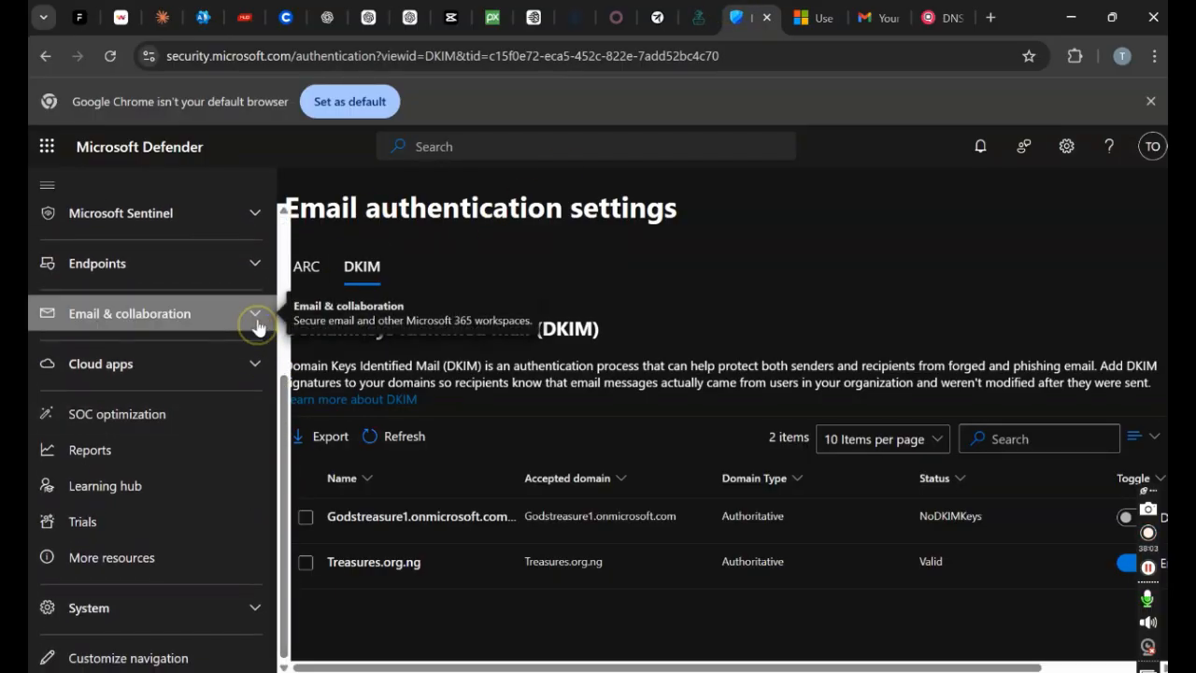
left_click(256, 315)
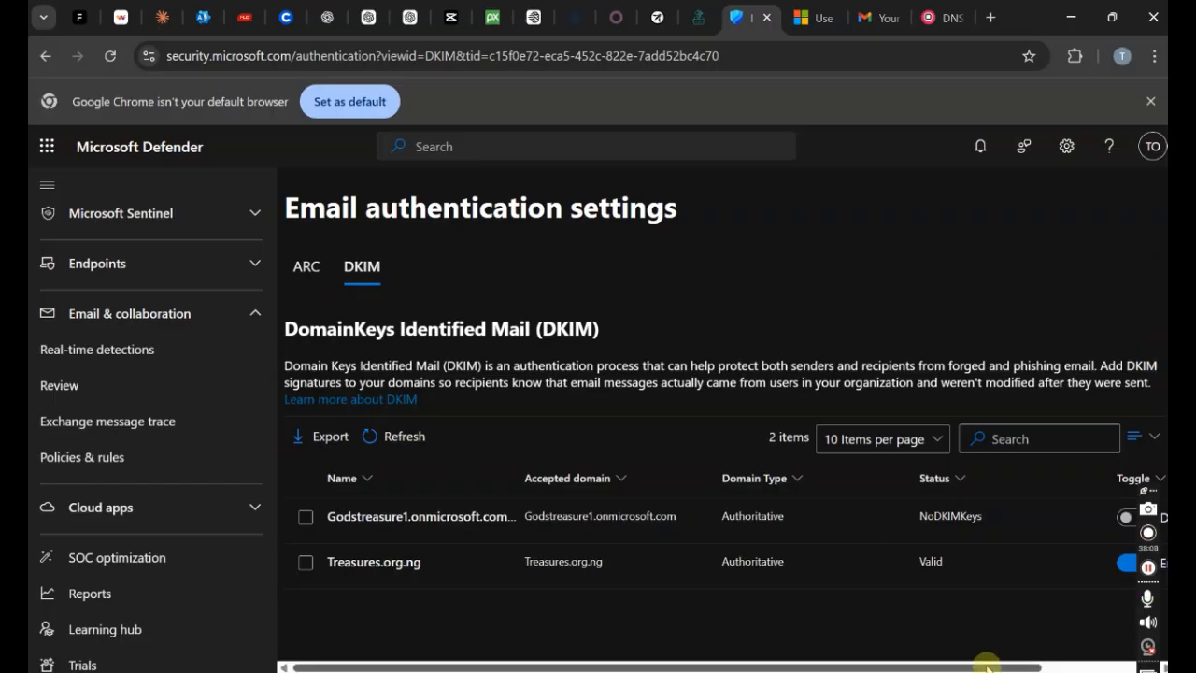
left_click_drag(1028, 666, 1145, 665)
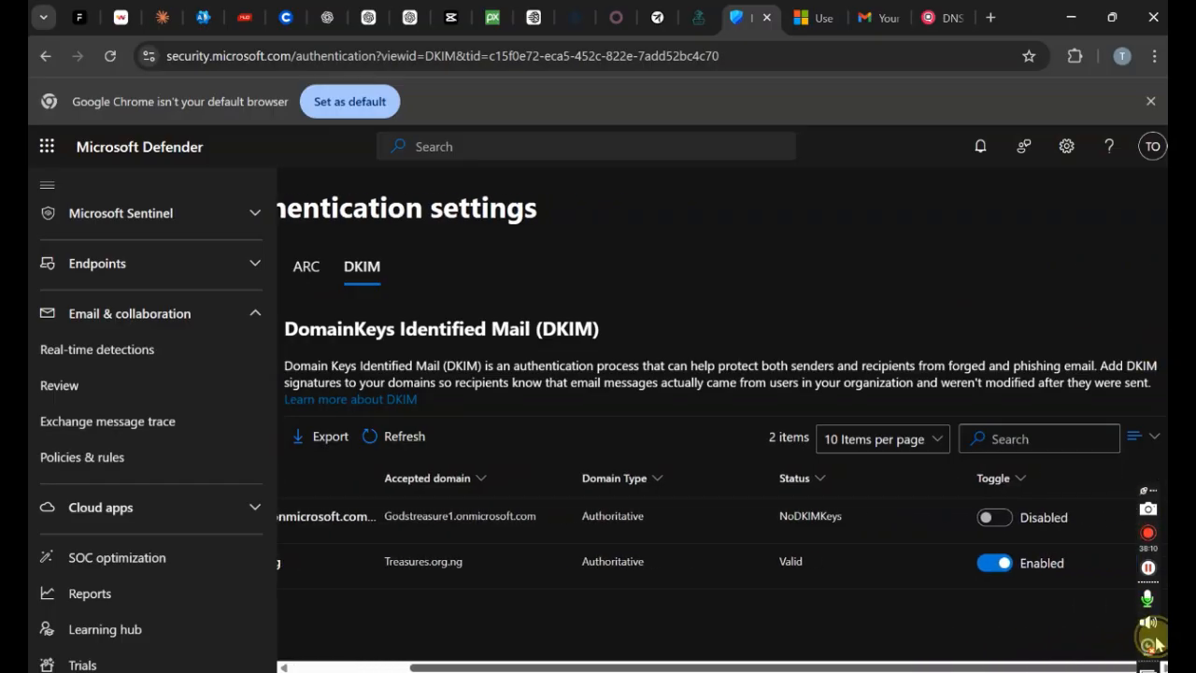
left_click_drag(1162, 456, 1162, 277)
left_click(910, 266)
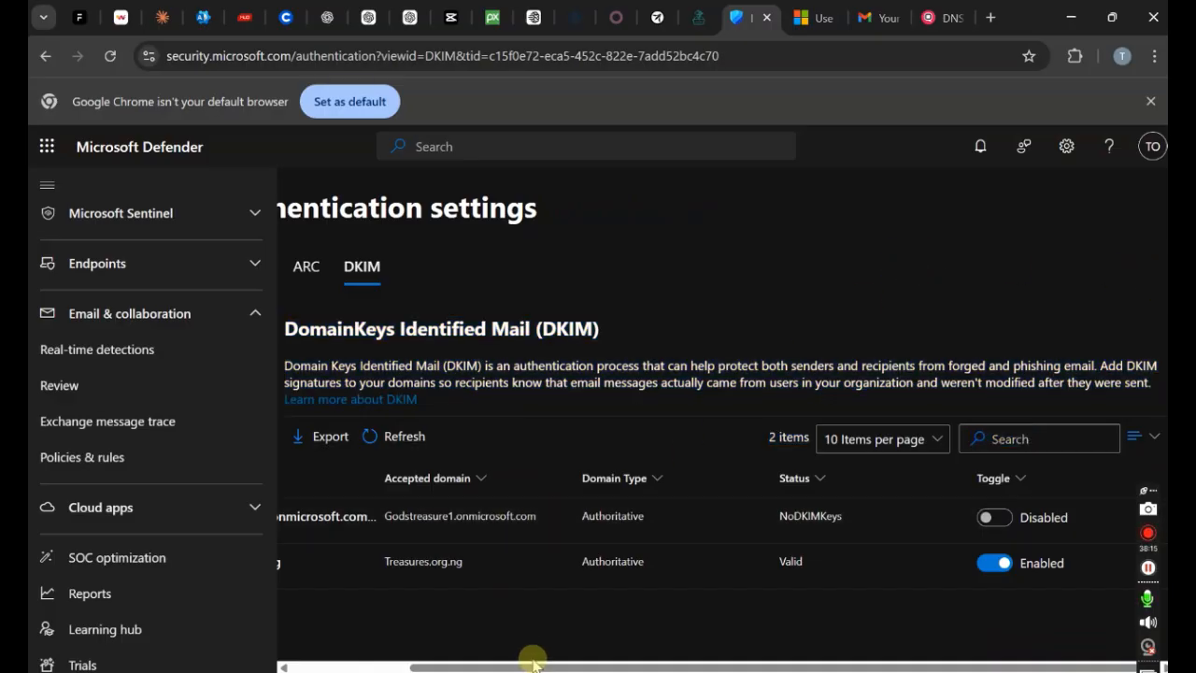
left_click_drag(436, 666, 249, 655)
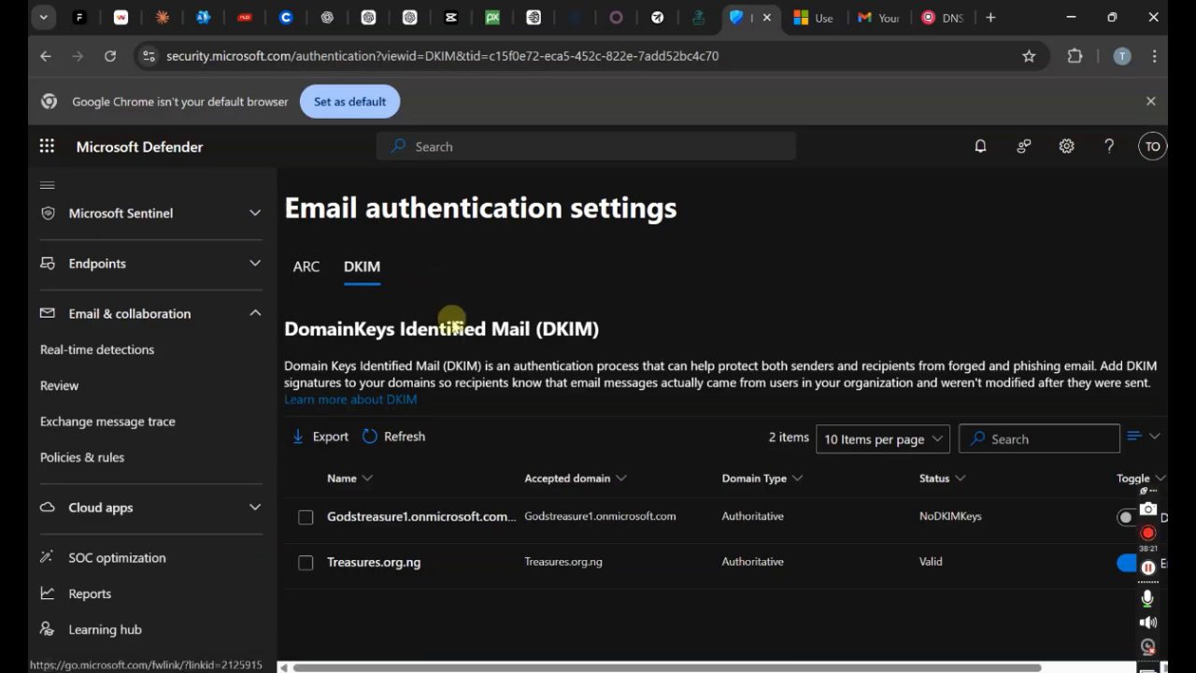
Step: Try to enable DKIM signing for the Godstreasure1.onmicrosoft.com domain and dismiss the resulting dialog
left_click_drag(601, 664, 717, 665)
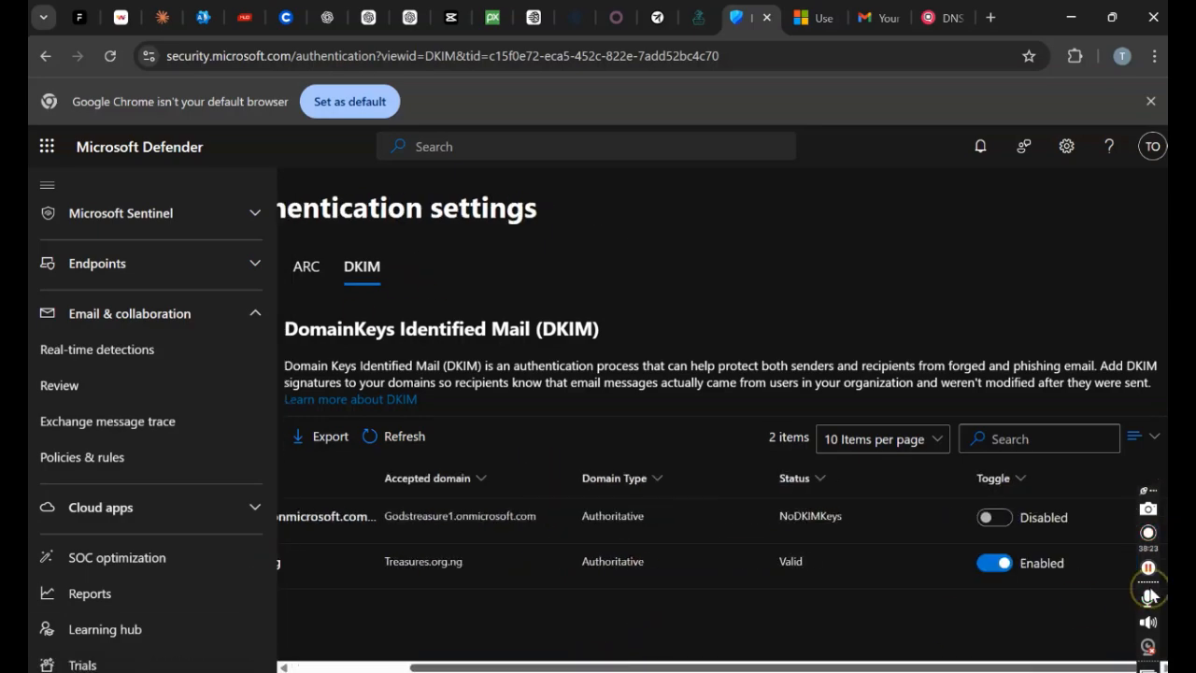
left_click(995, 517)
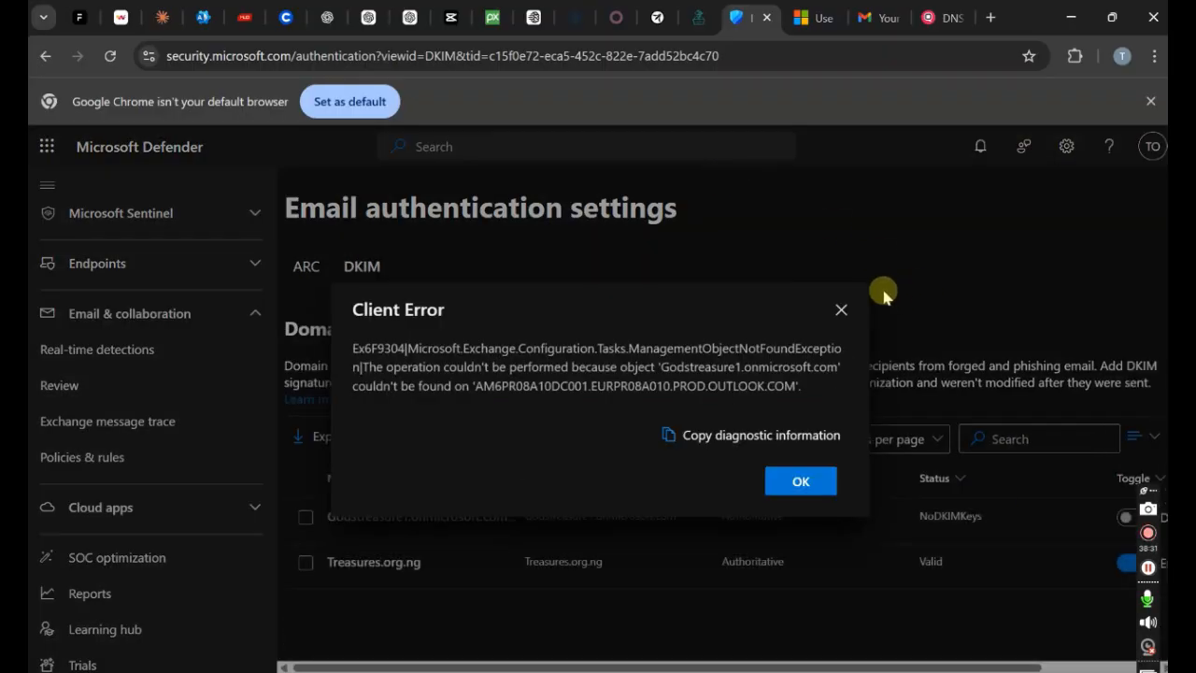
left_click(841, 310)
Step: Open the Godstreasure1.onmicrosoft.com details and try to create DKIM keys for the domain
left_click(404, 516)
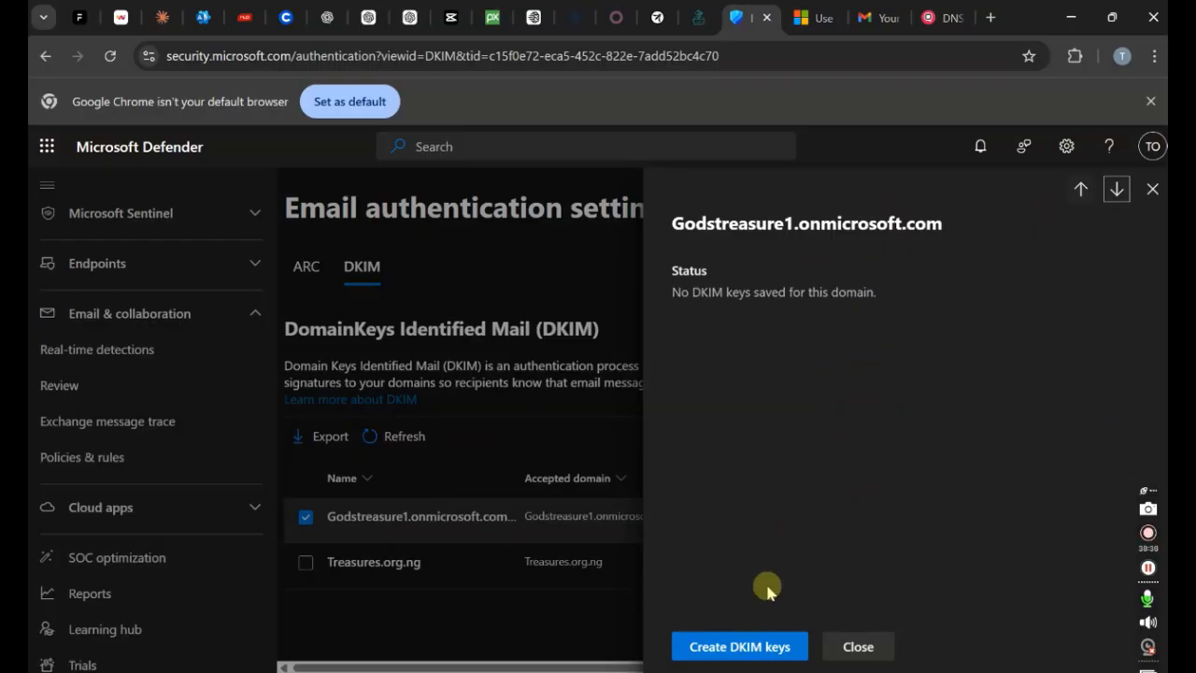
left_click(761, 652)
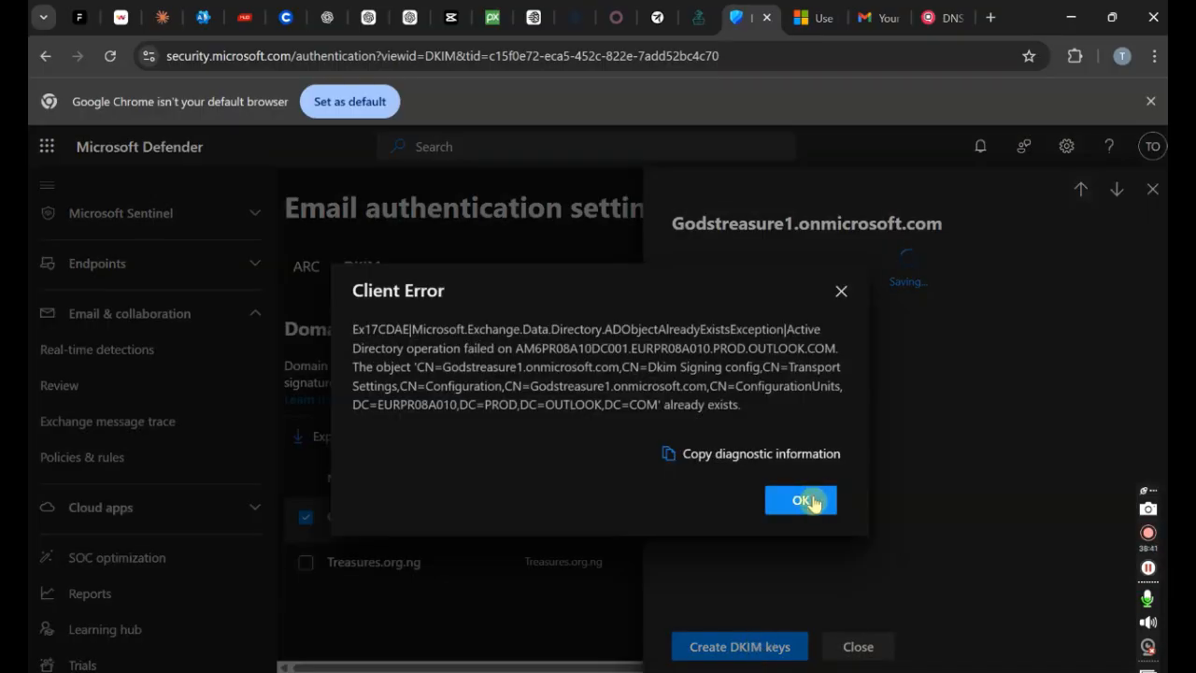
left_click(811, 502)
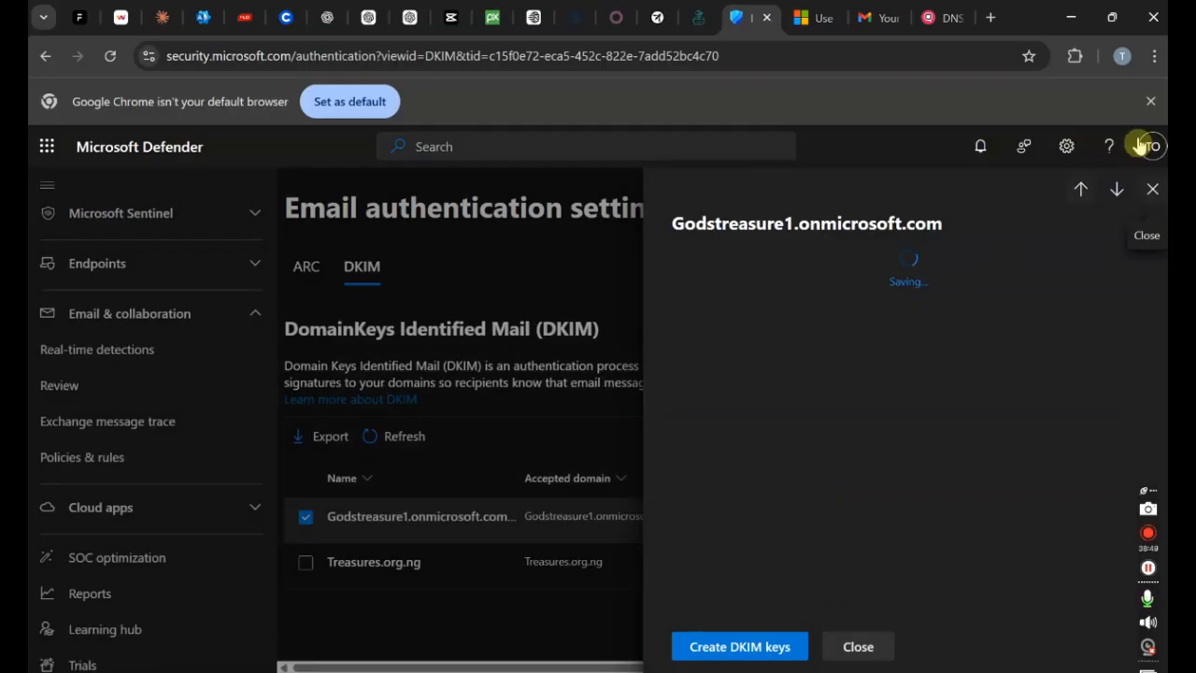
mouse_move(944, 17)
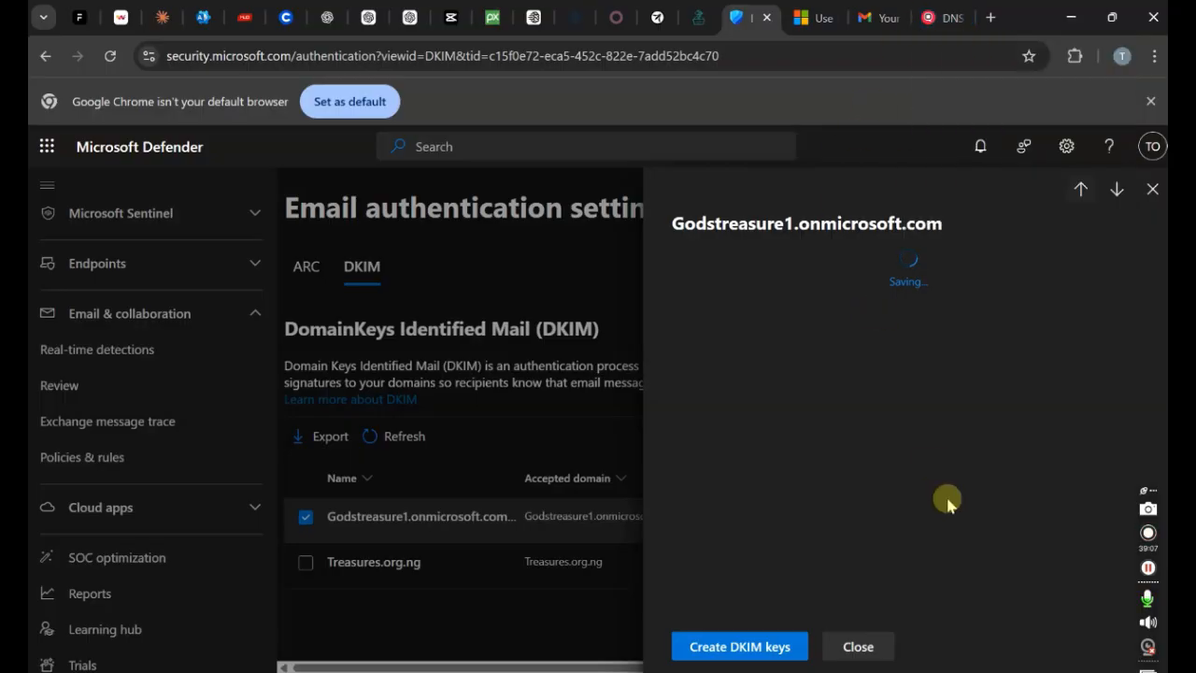
left_click(871, 670)
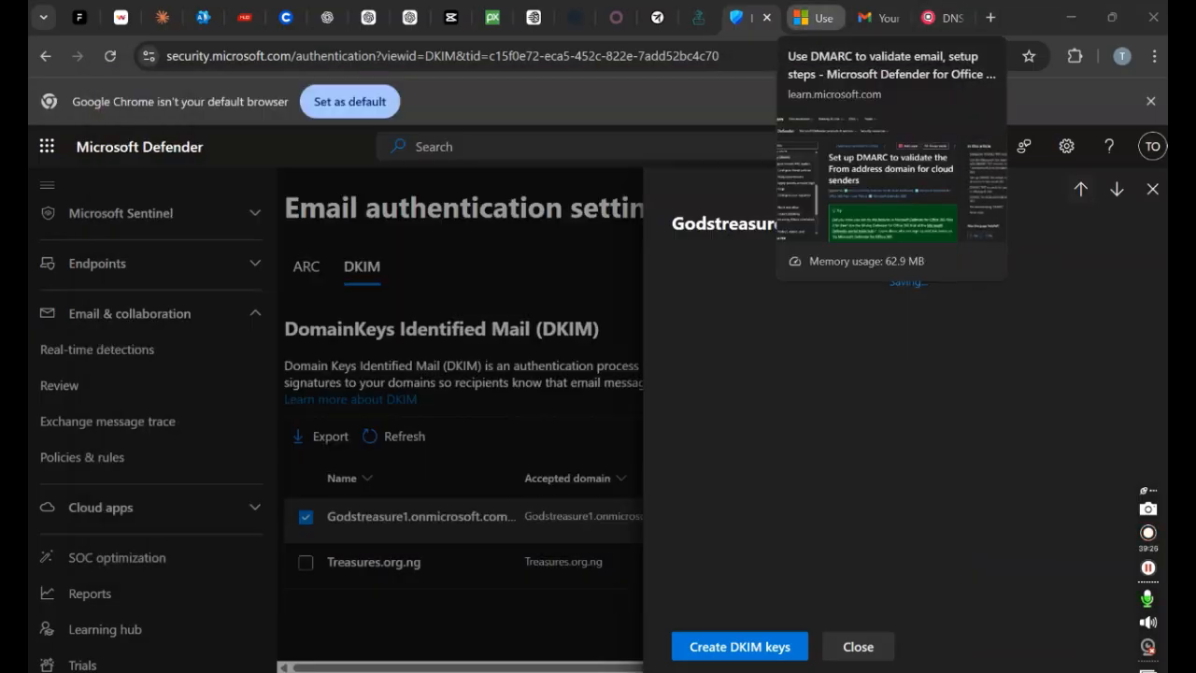
Step: Switch to the Microsoft Learn DMARC article and read the TXT record syntax, the reject, quarantine and none policies, and the percentage setting
left_click(811, 17)
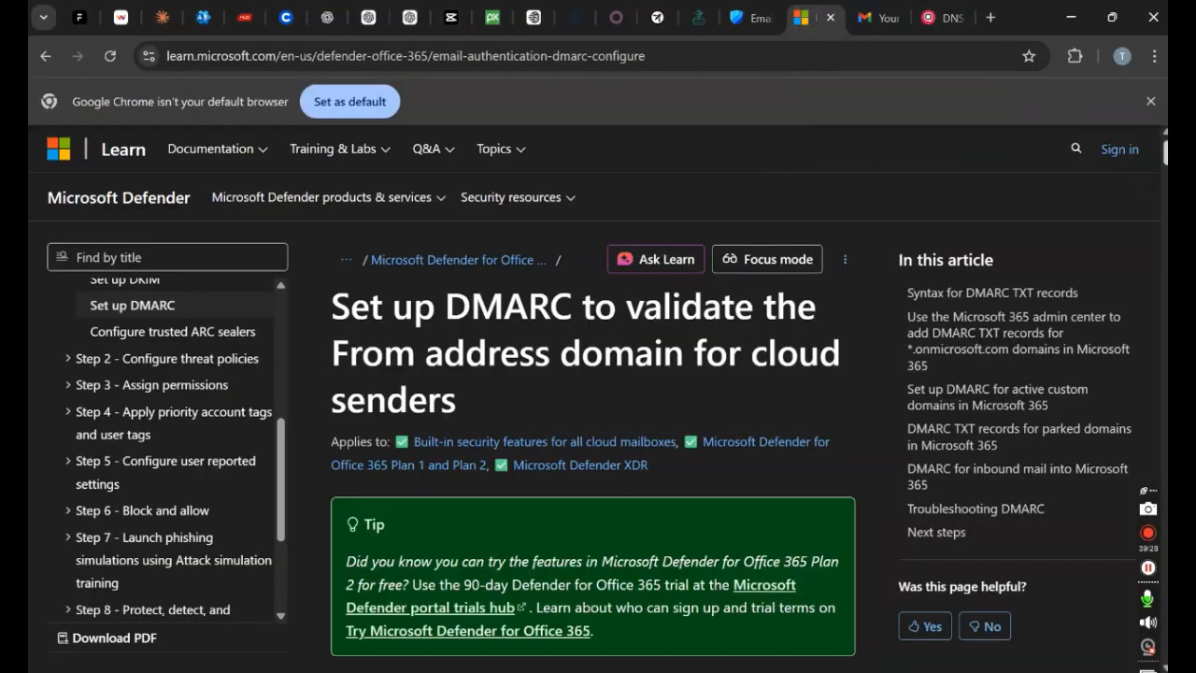
scroll(1156, 187, "down", 8)
scroll(1156, 187, "down", 9)
scroll(1120, 217, "down", 5)
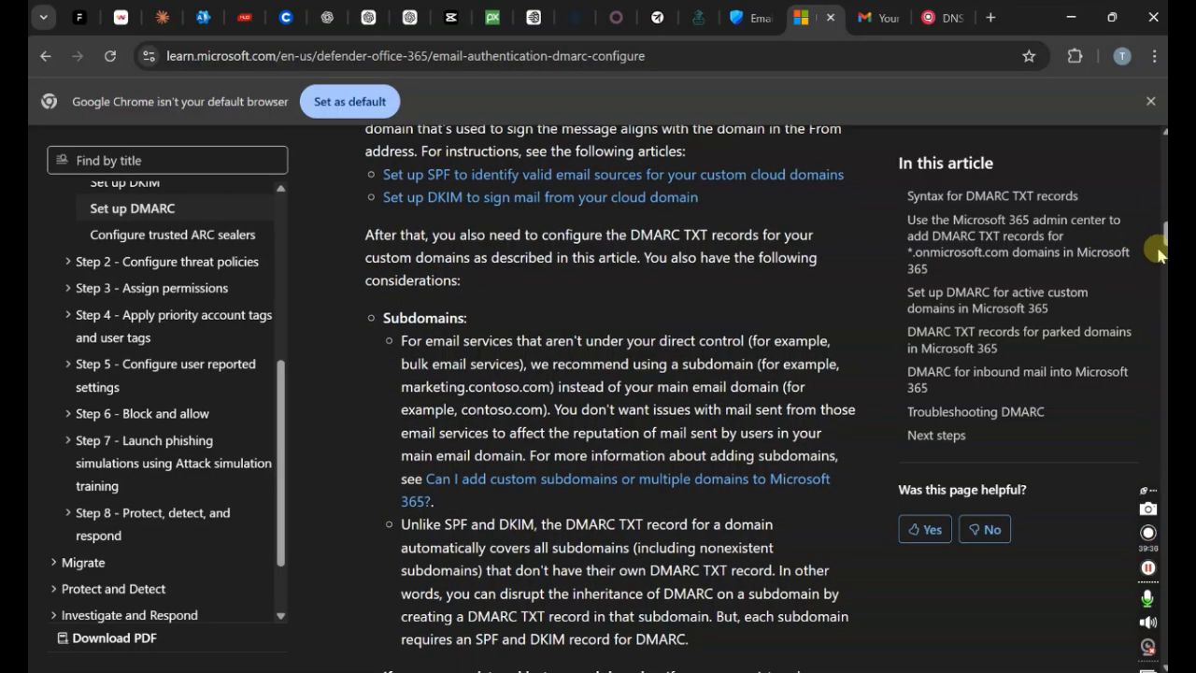
scroll(1153, 258, "down", 15)
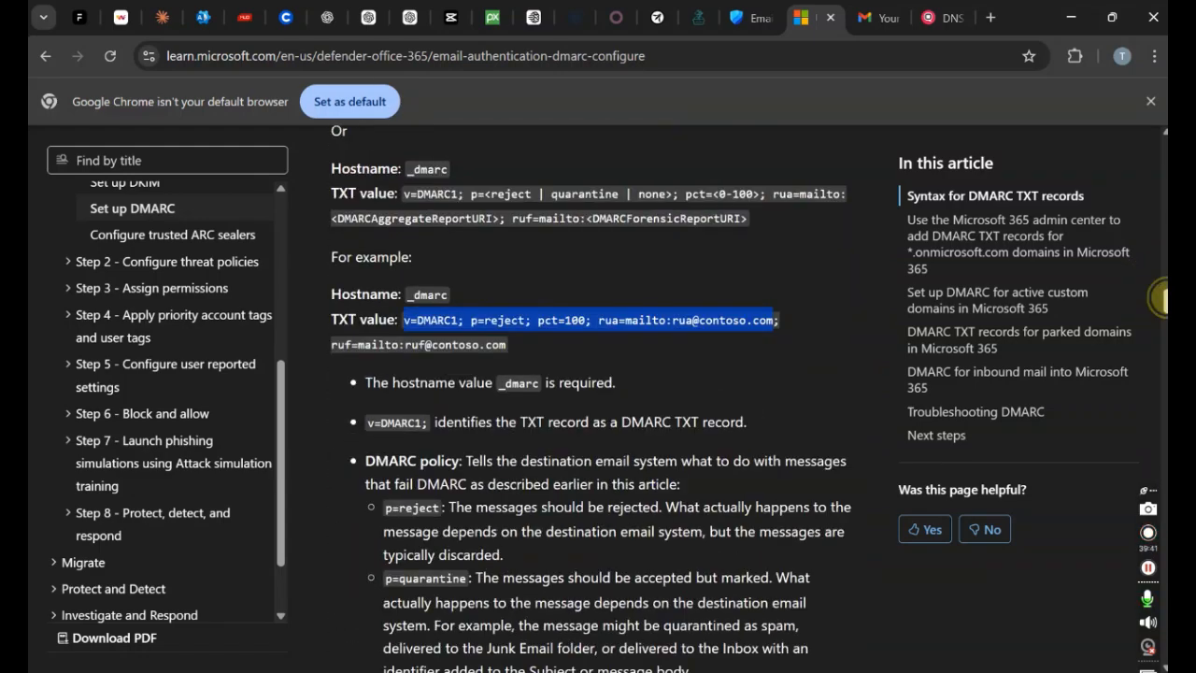
scroll(1159, 297, "down", 1)
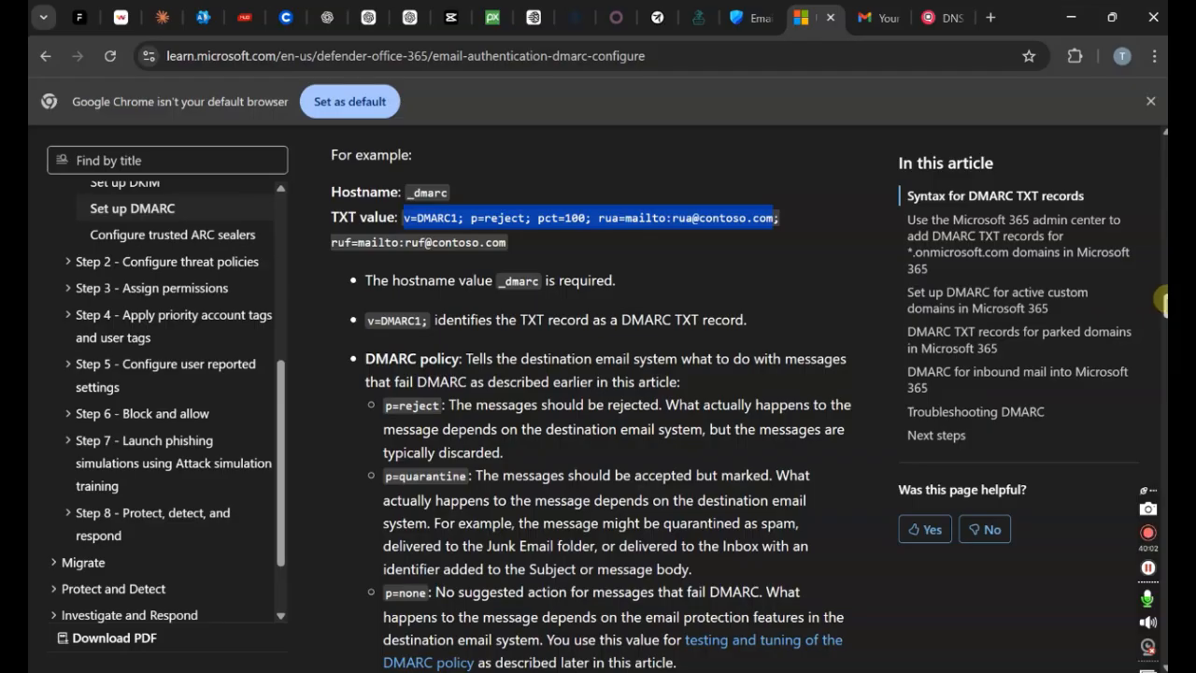
scroll(1162, 299, "down", 1)
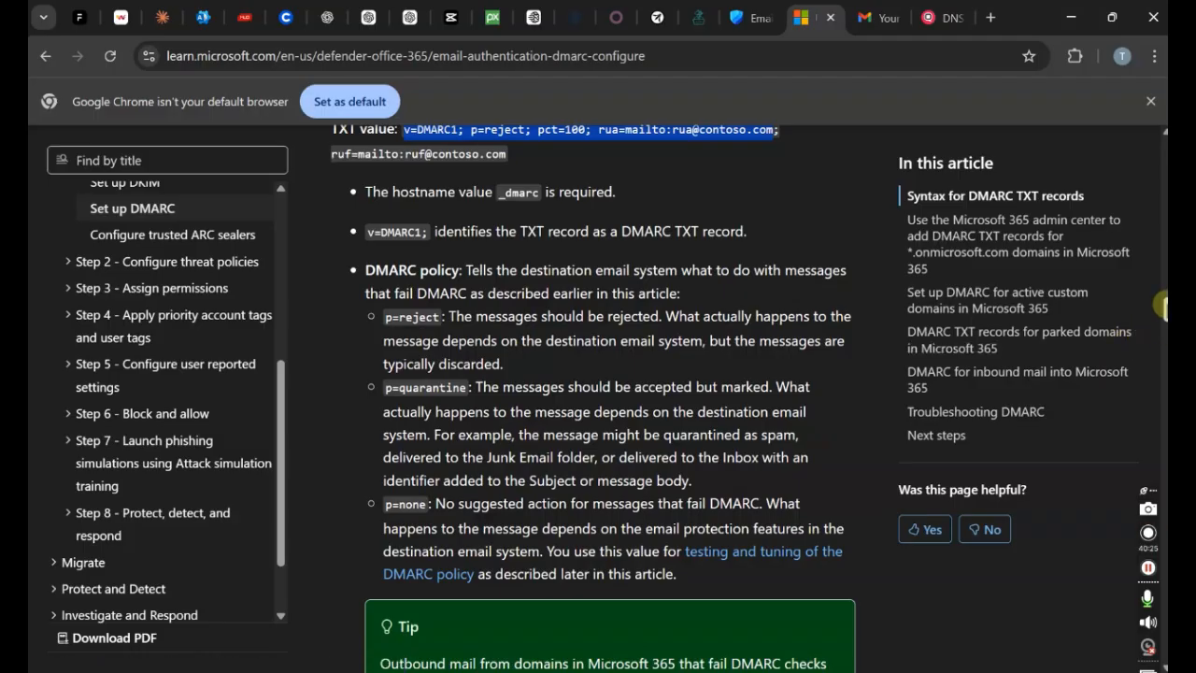
scroll(1159, 313, "down", 2)
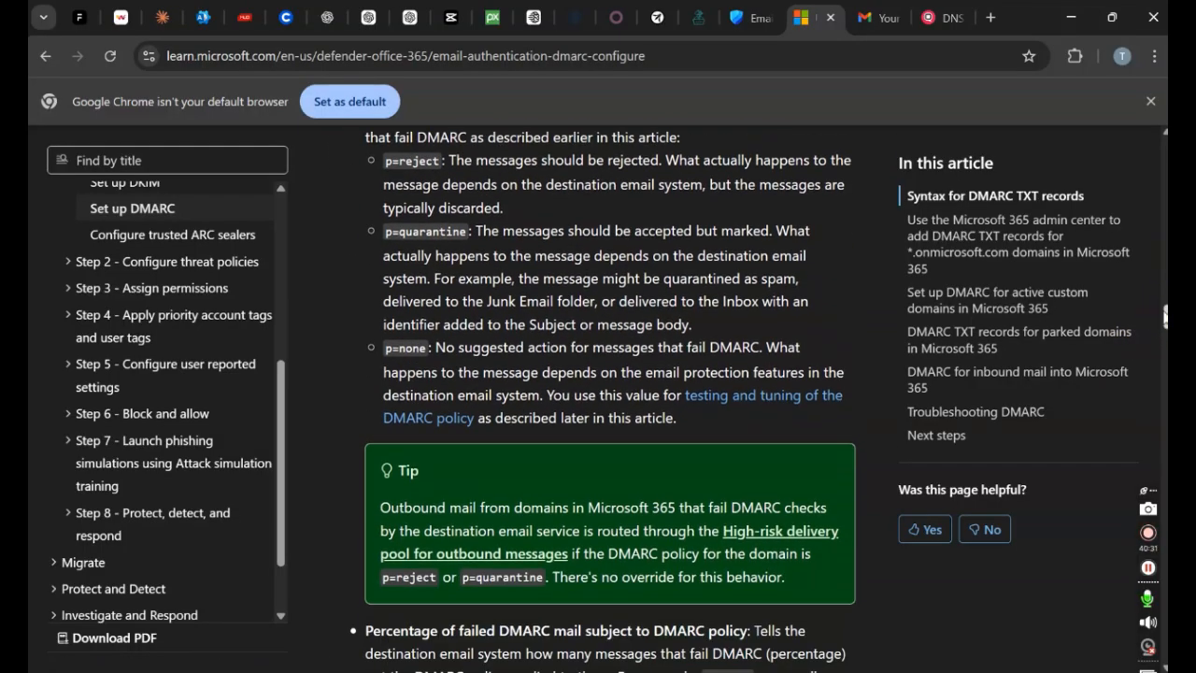
left_click_drag(1164, 311, 1164, 310)
left_click(1165, 315)
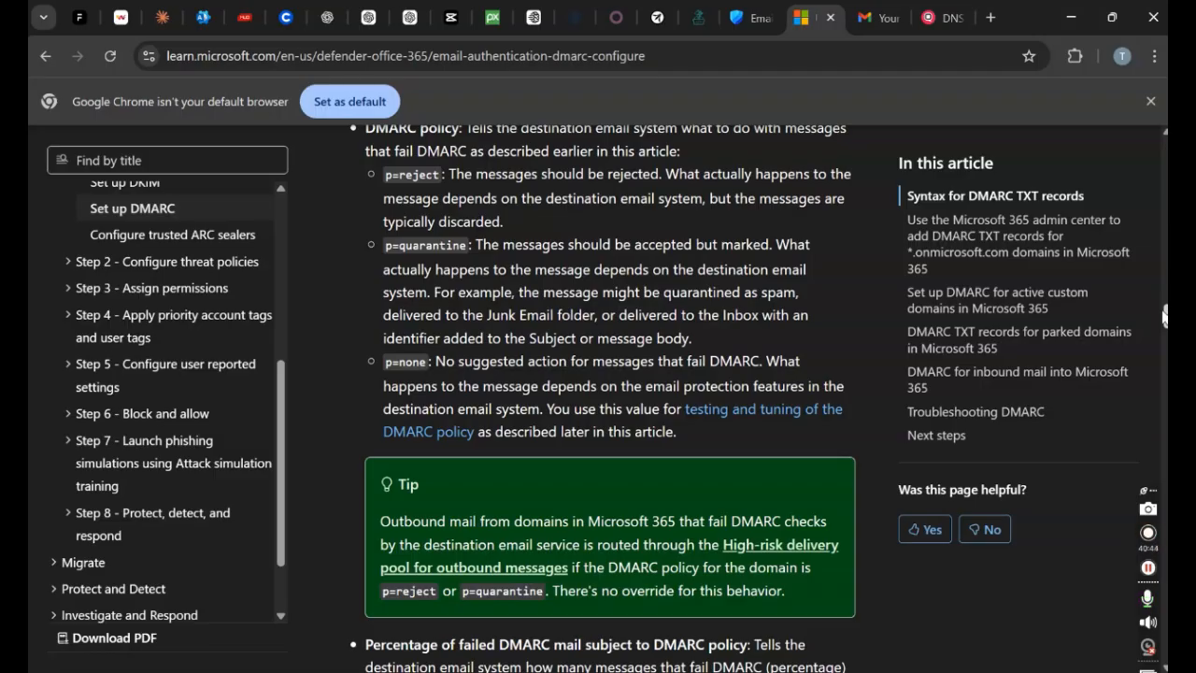
scroll(1164, 316, "down", 1)
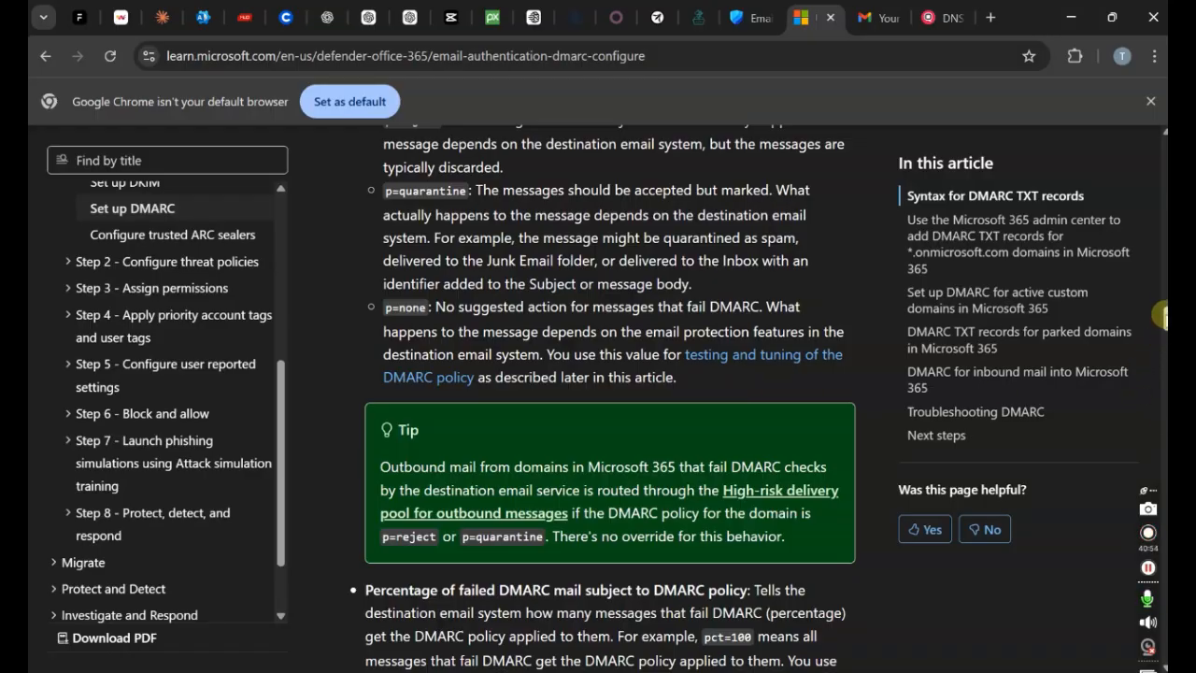
scroll(1164, 318, "down", 3)
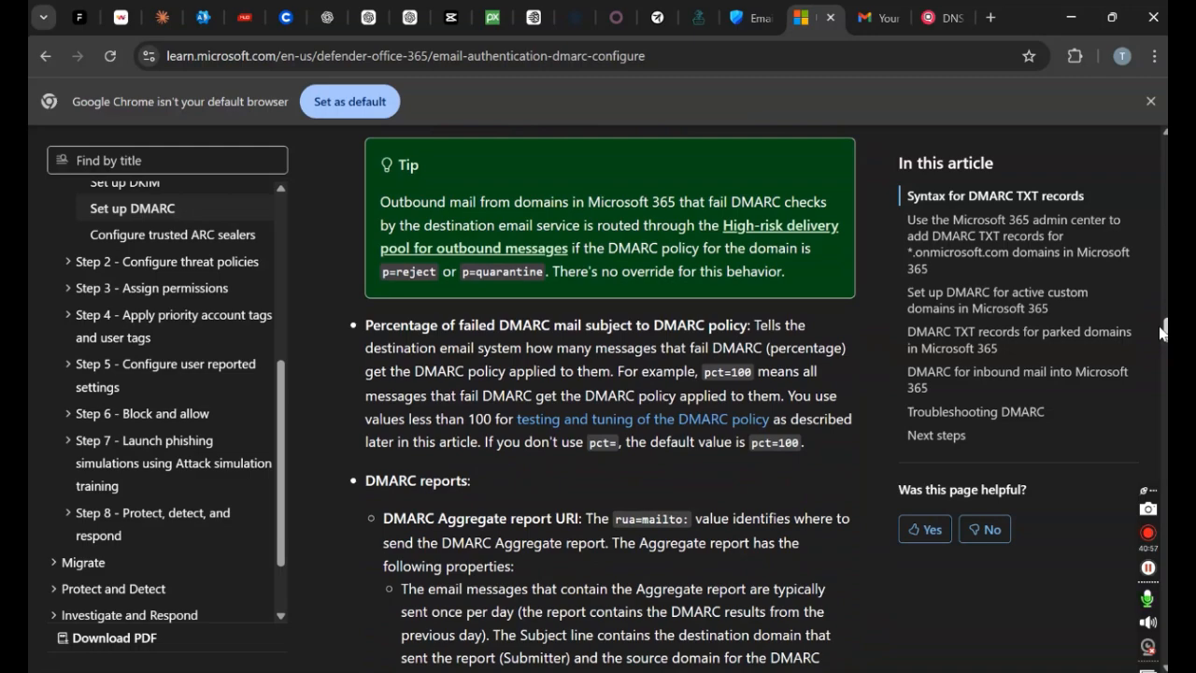
left_click_drag(1161, 334, 1162, 328)
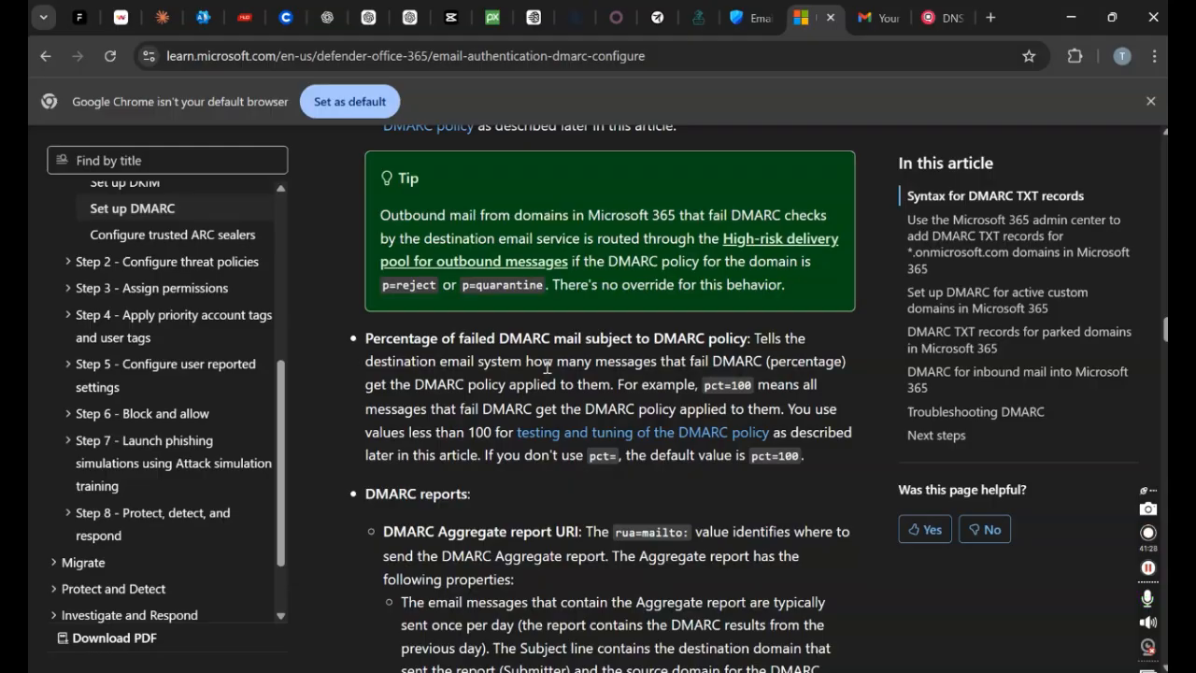
Step: Switch back to the Treasures.org.ng DNS records in the Microsoft 365 admin center
left_click(204, 17)
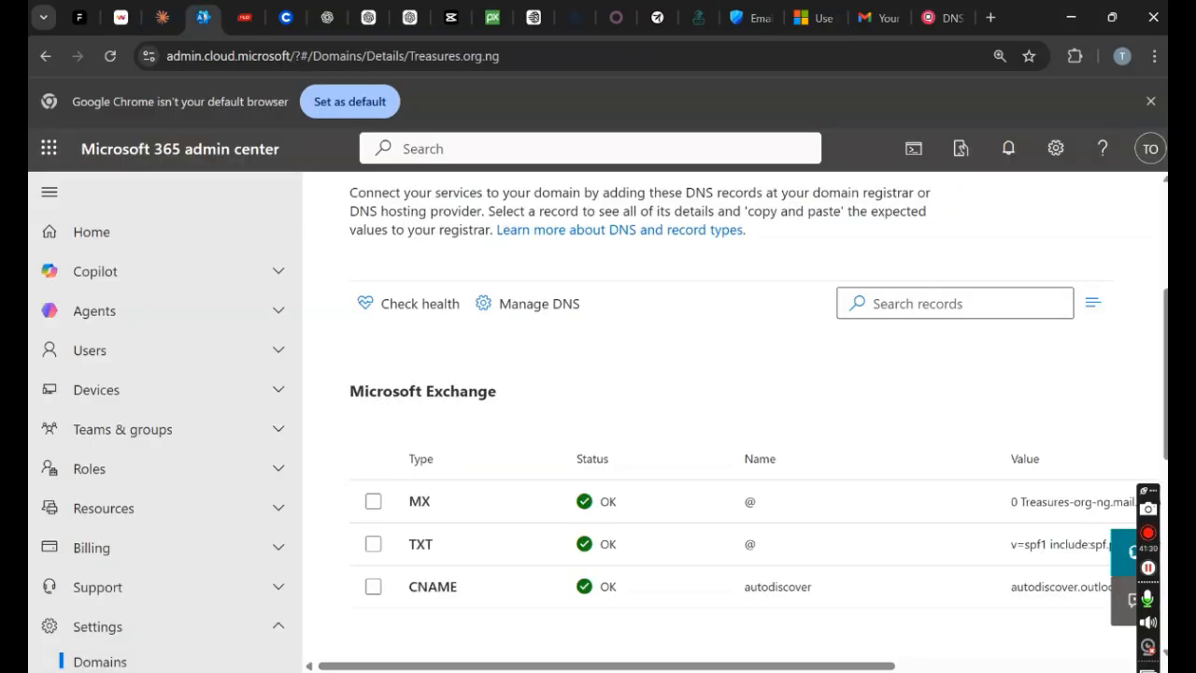